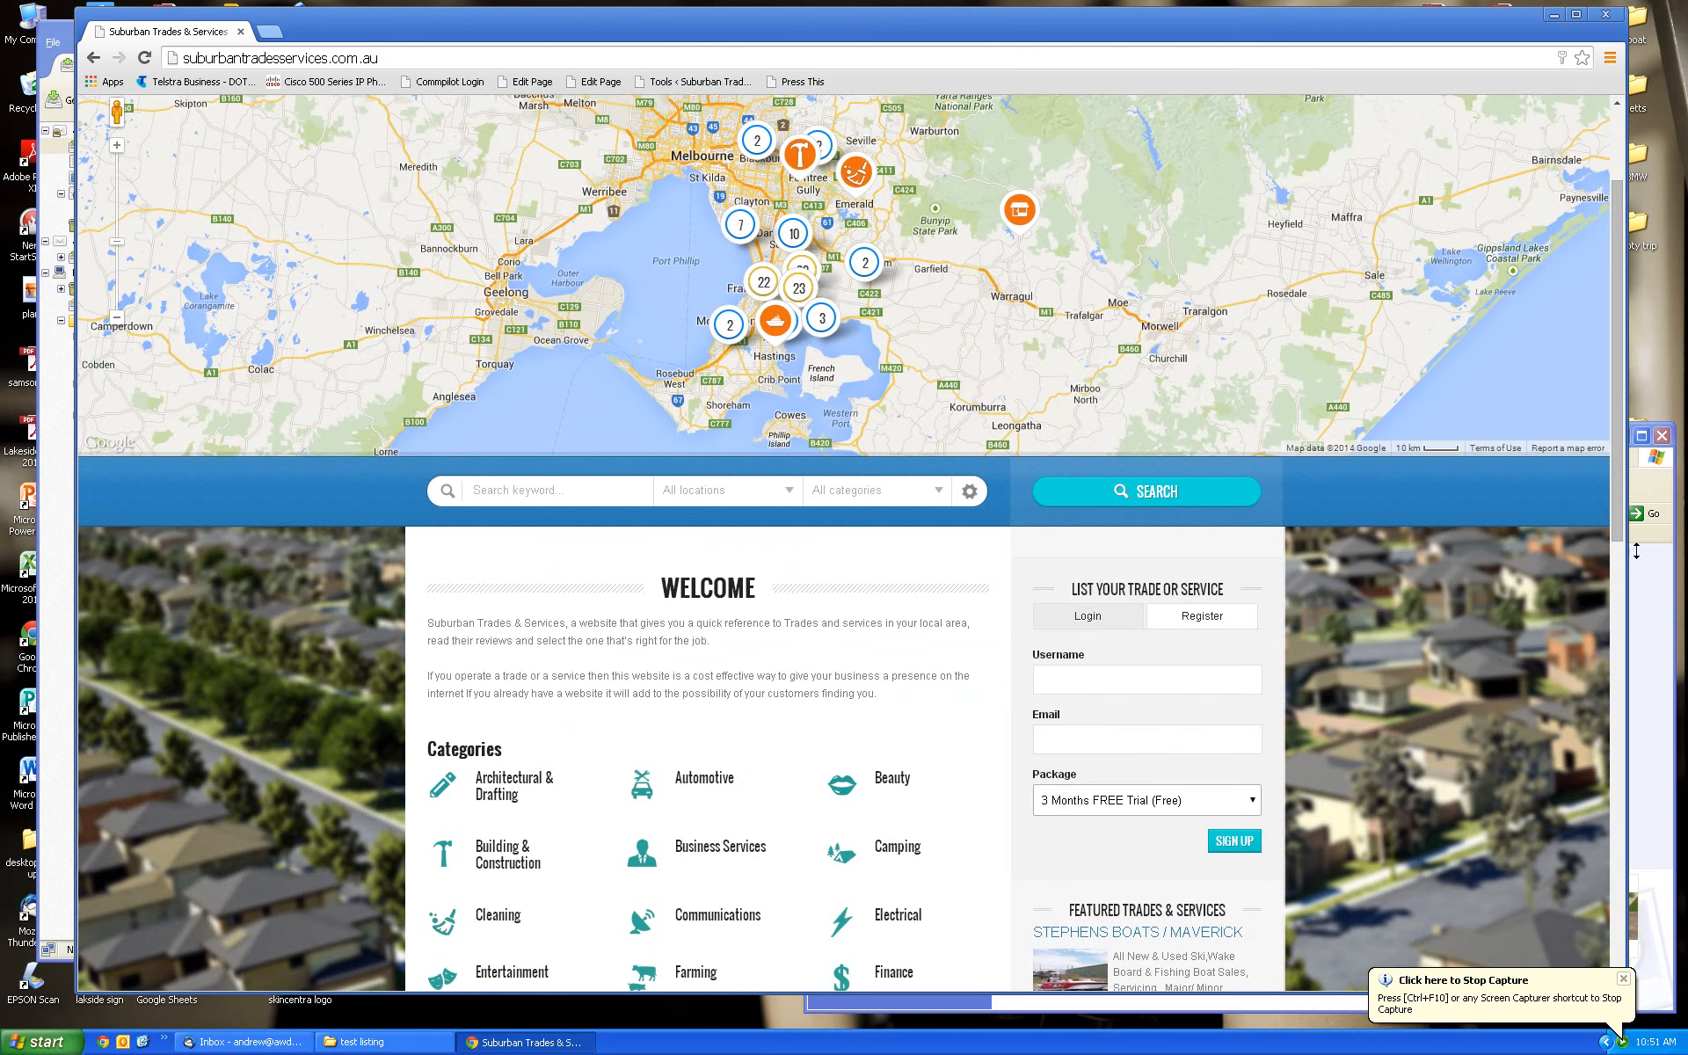
Enter the new account's username in the Register form
drag(1623, 500, 1622, 428)
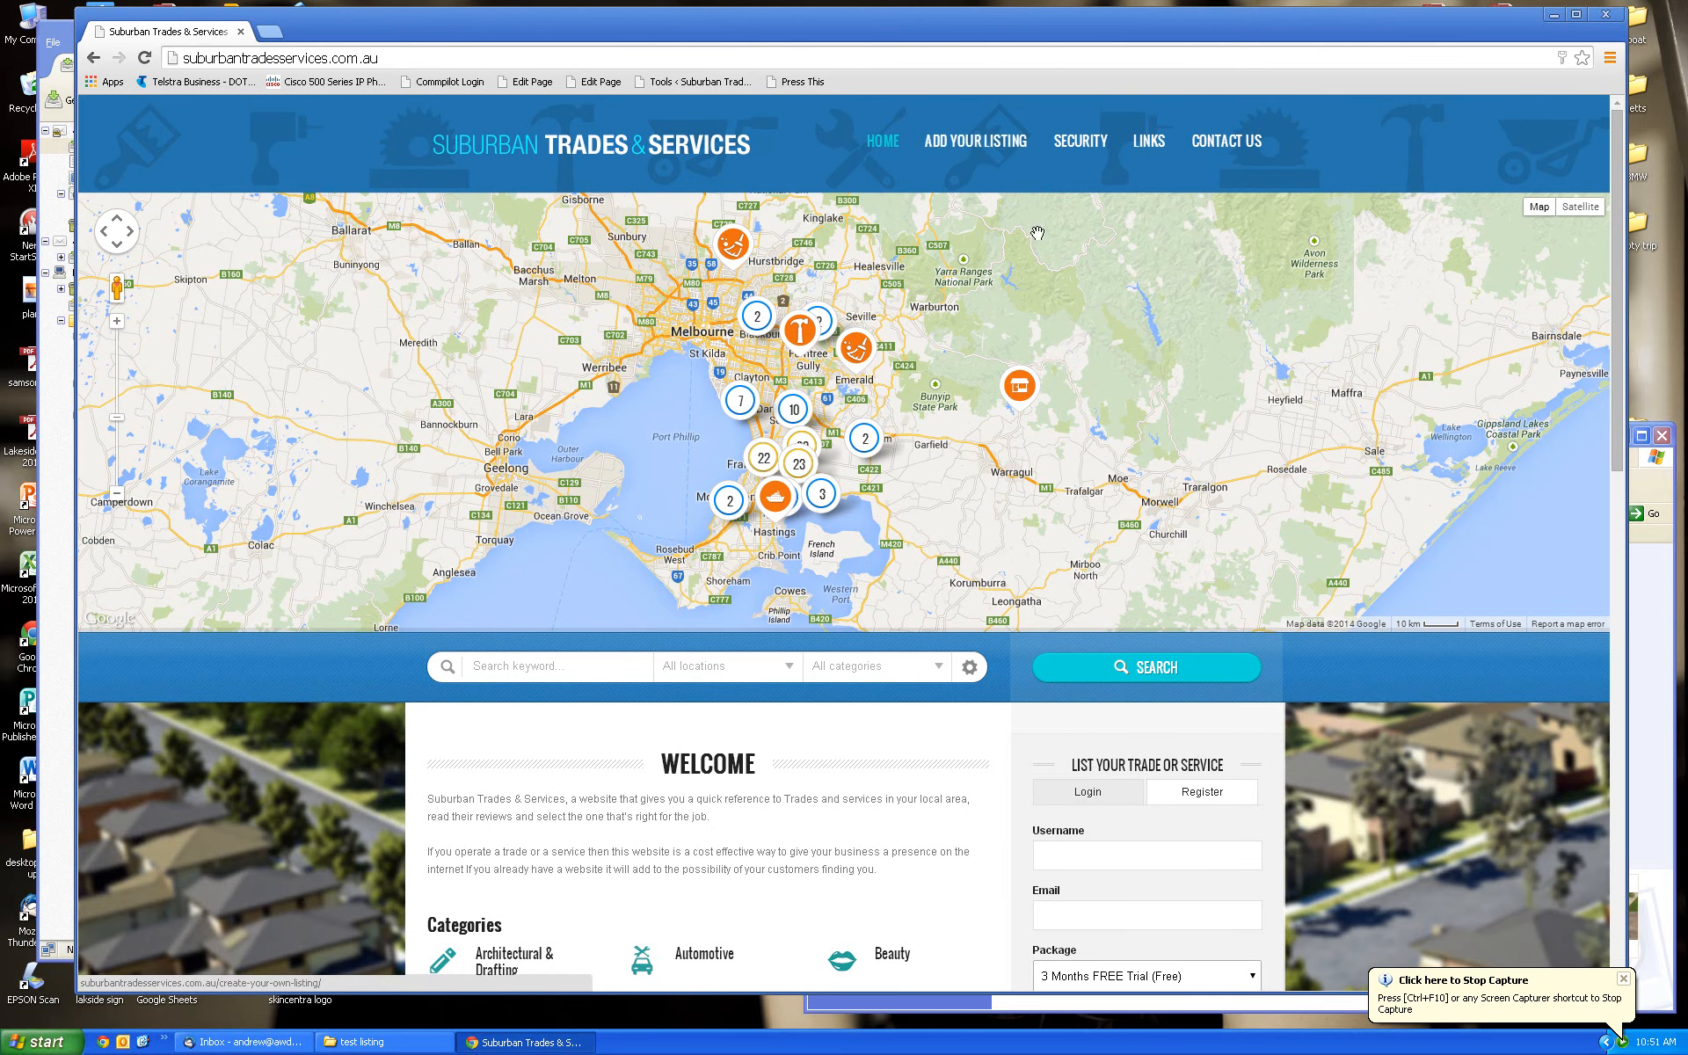
drag(1617, 342, 1623, 400)
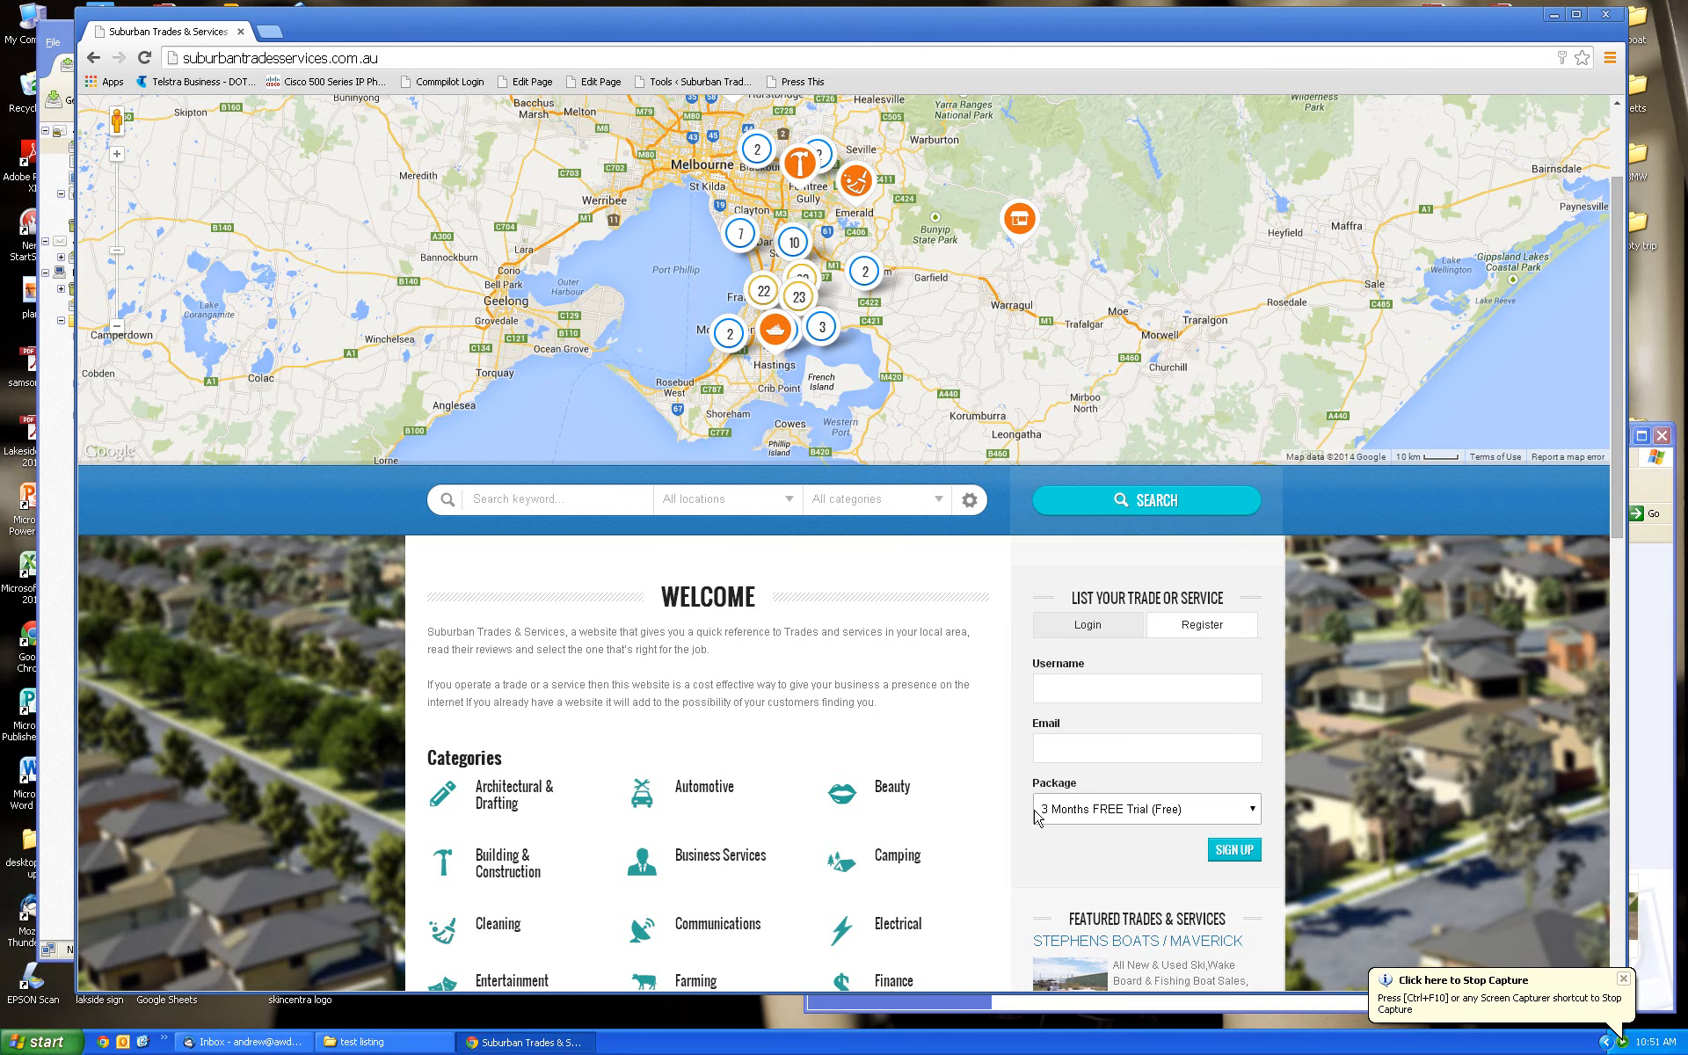
mouse_move(1623, 525)
mouse_down()
mouse_move(1624, 562)
mouse_move(1628, 499)
mouse_up()
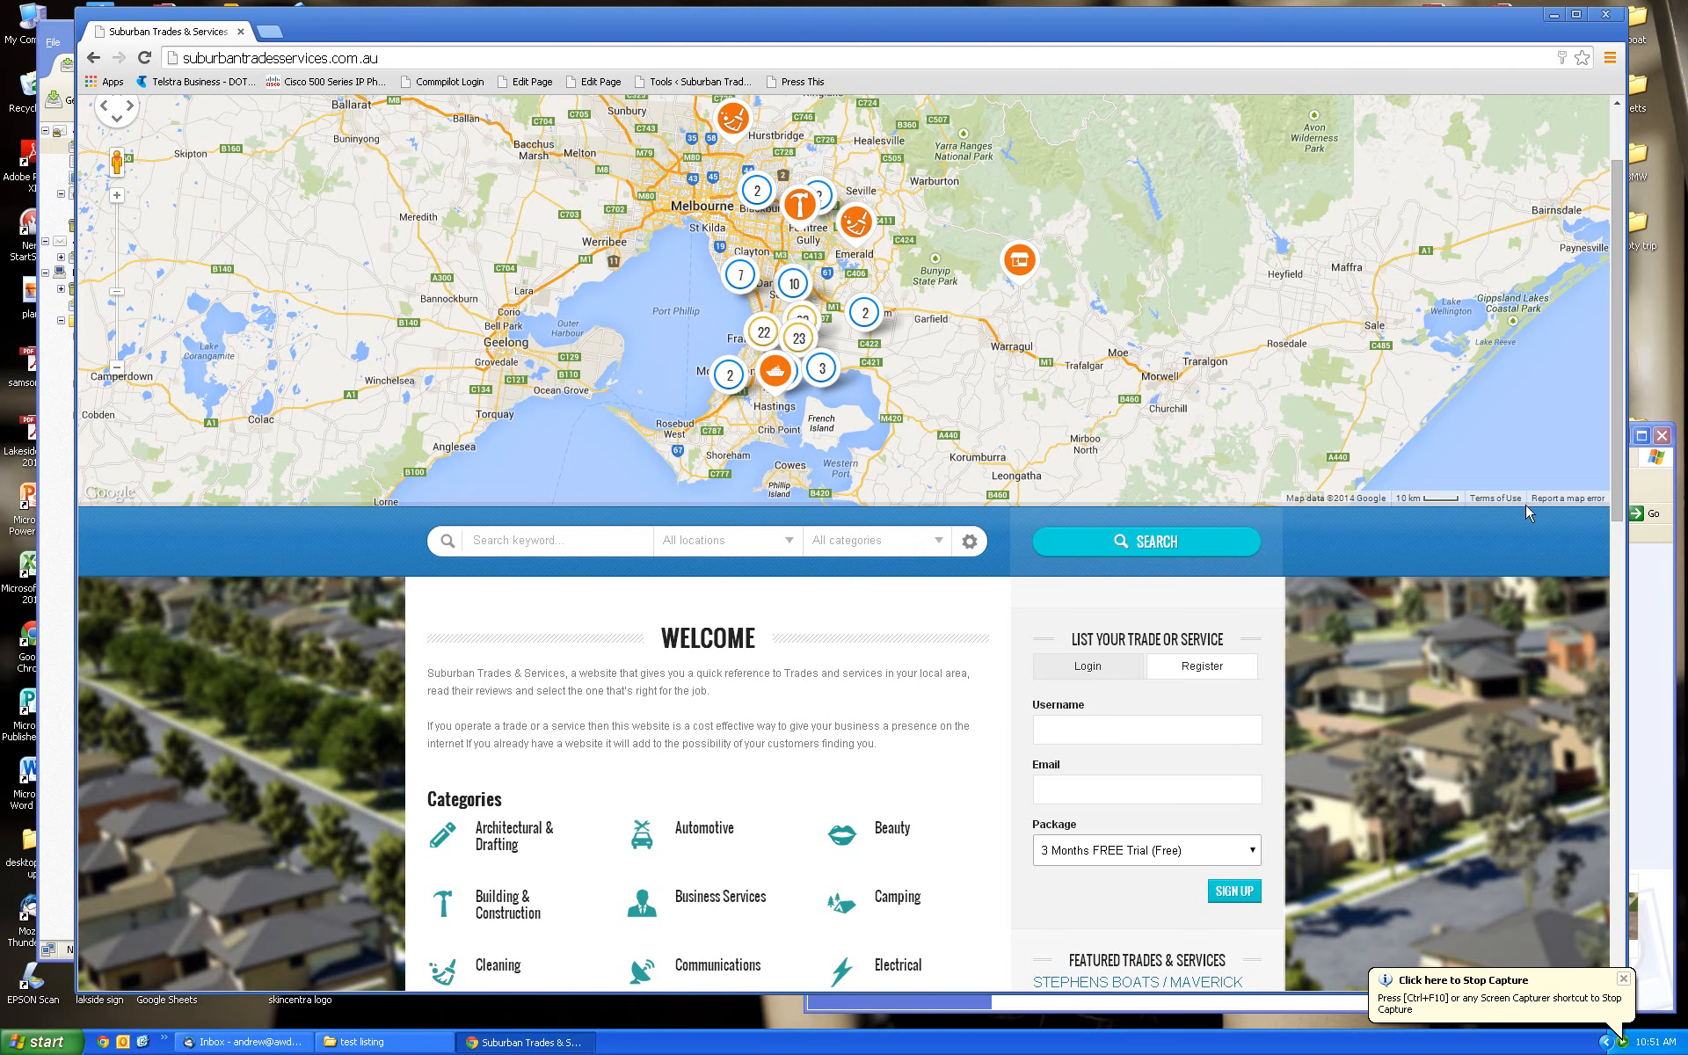
scroll(1623, 457, down, 1)
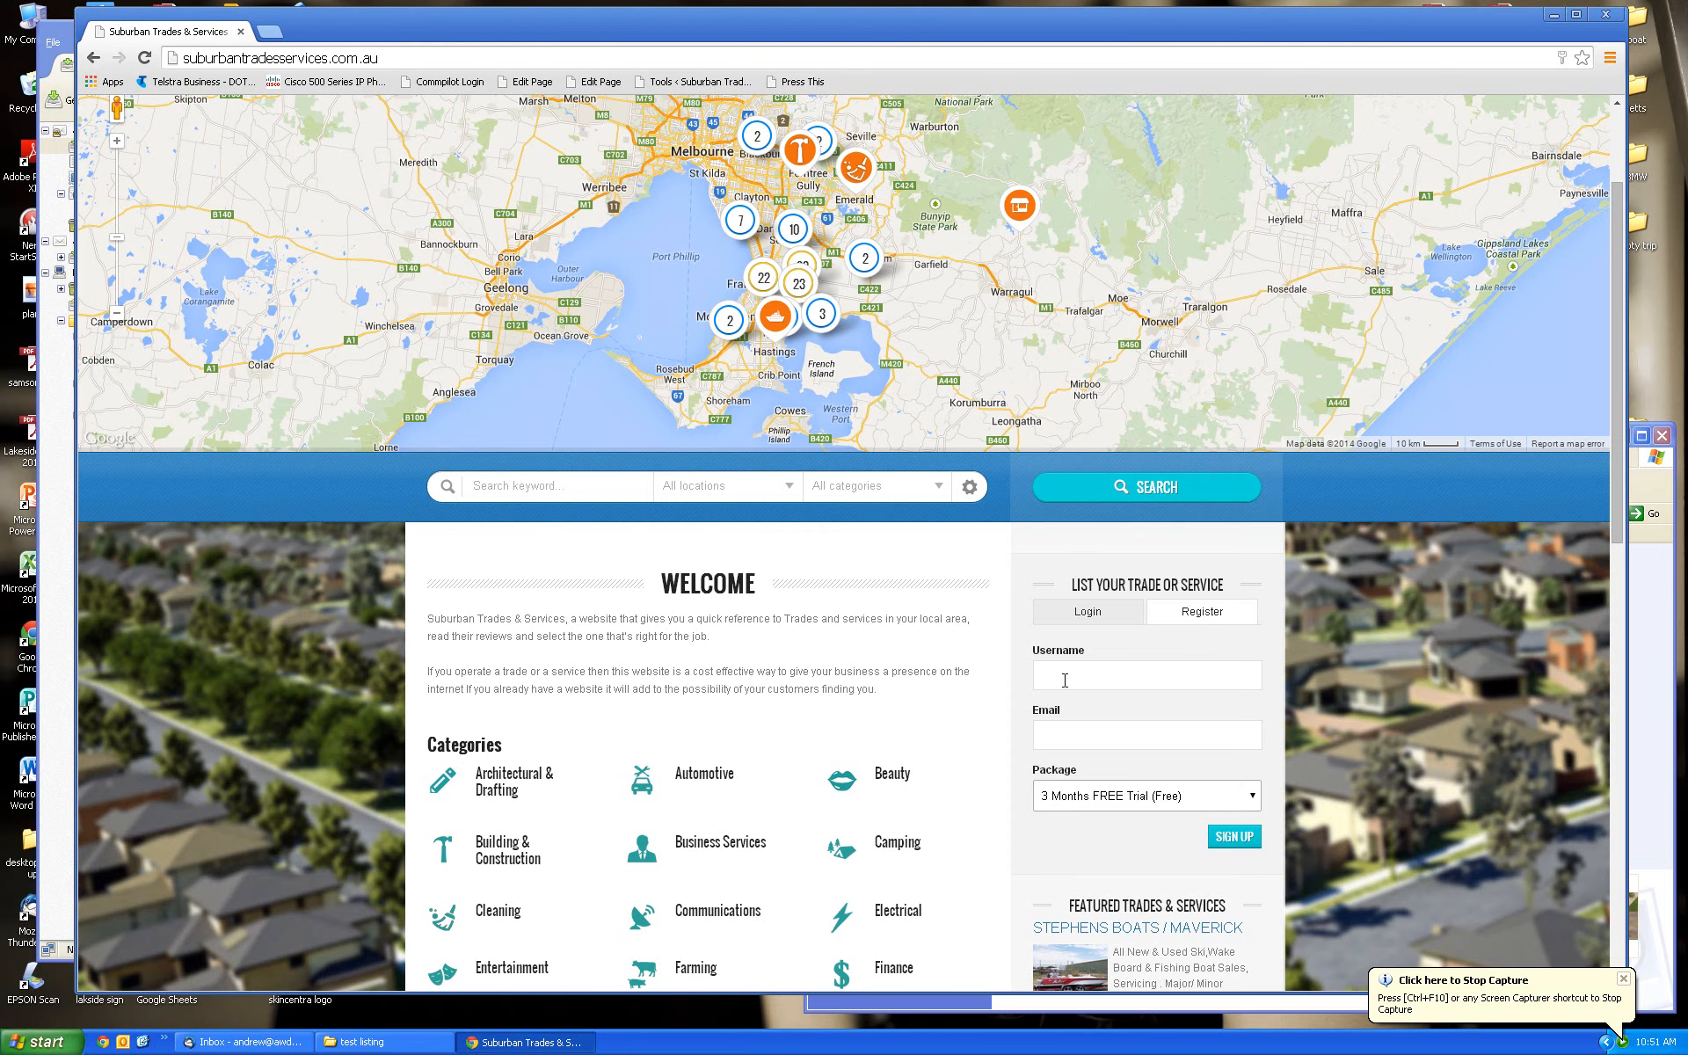
click(1038, 673)
text(an)
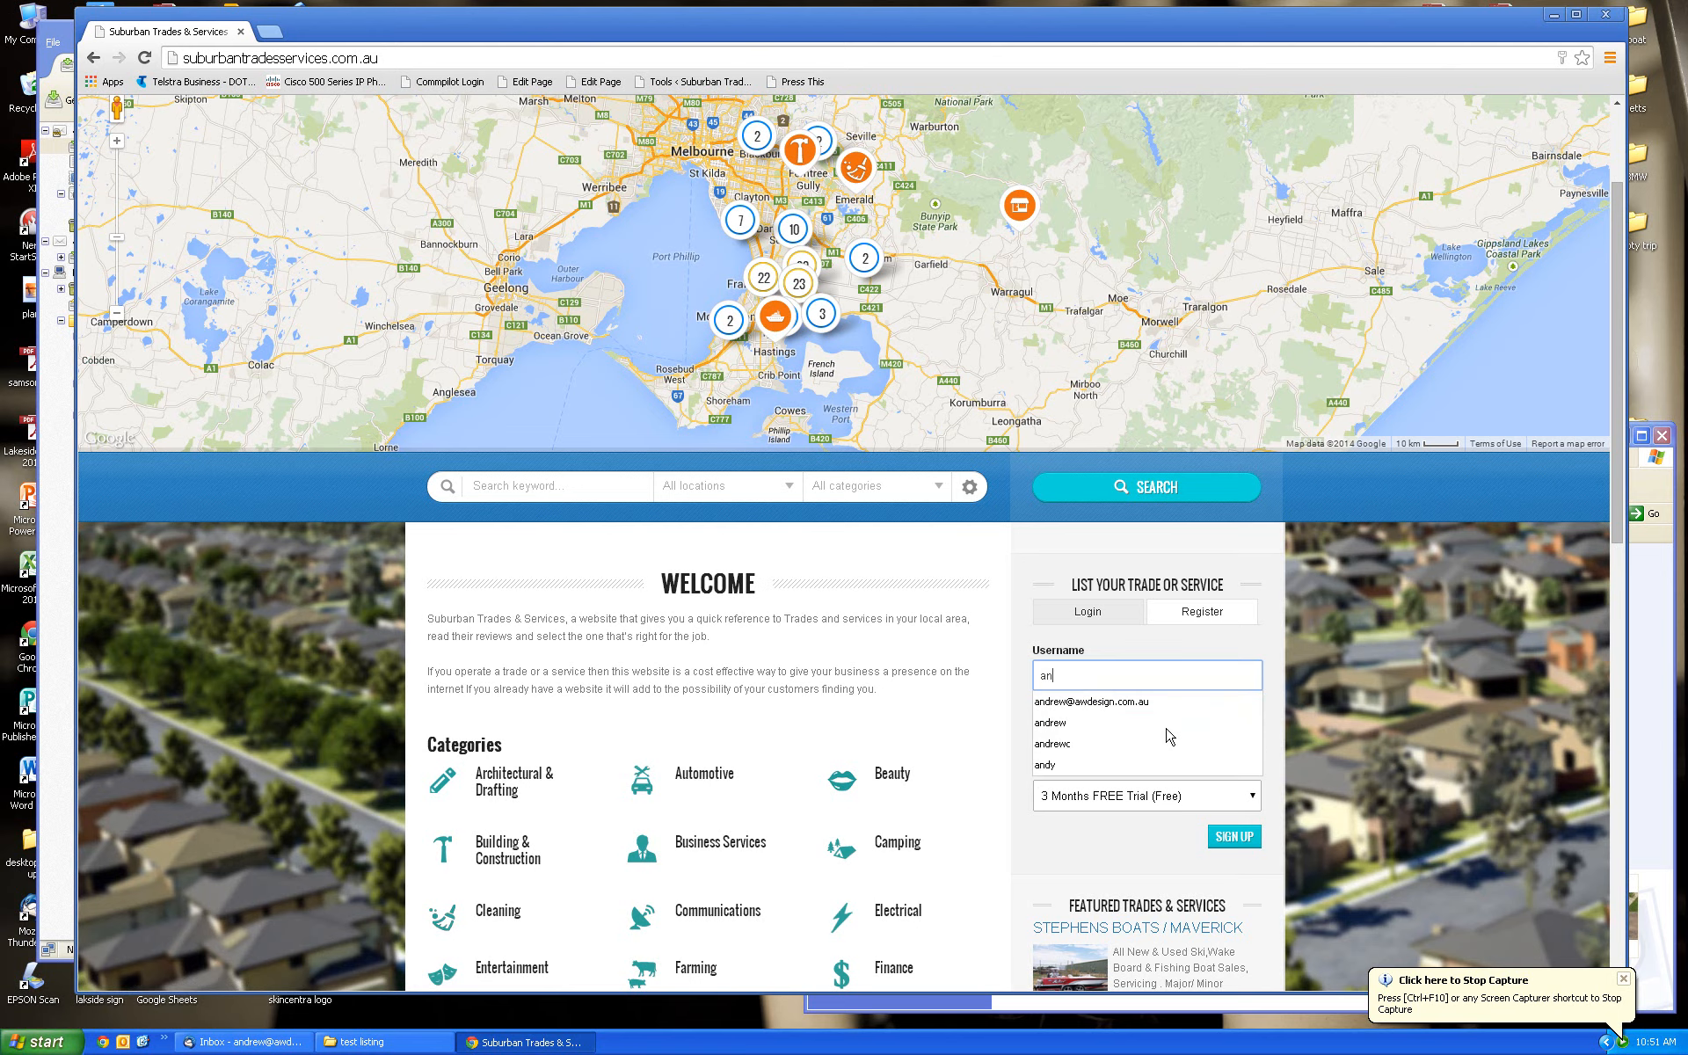
text(drew)
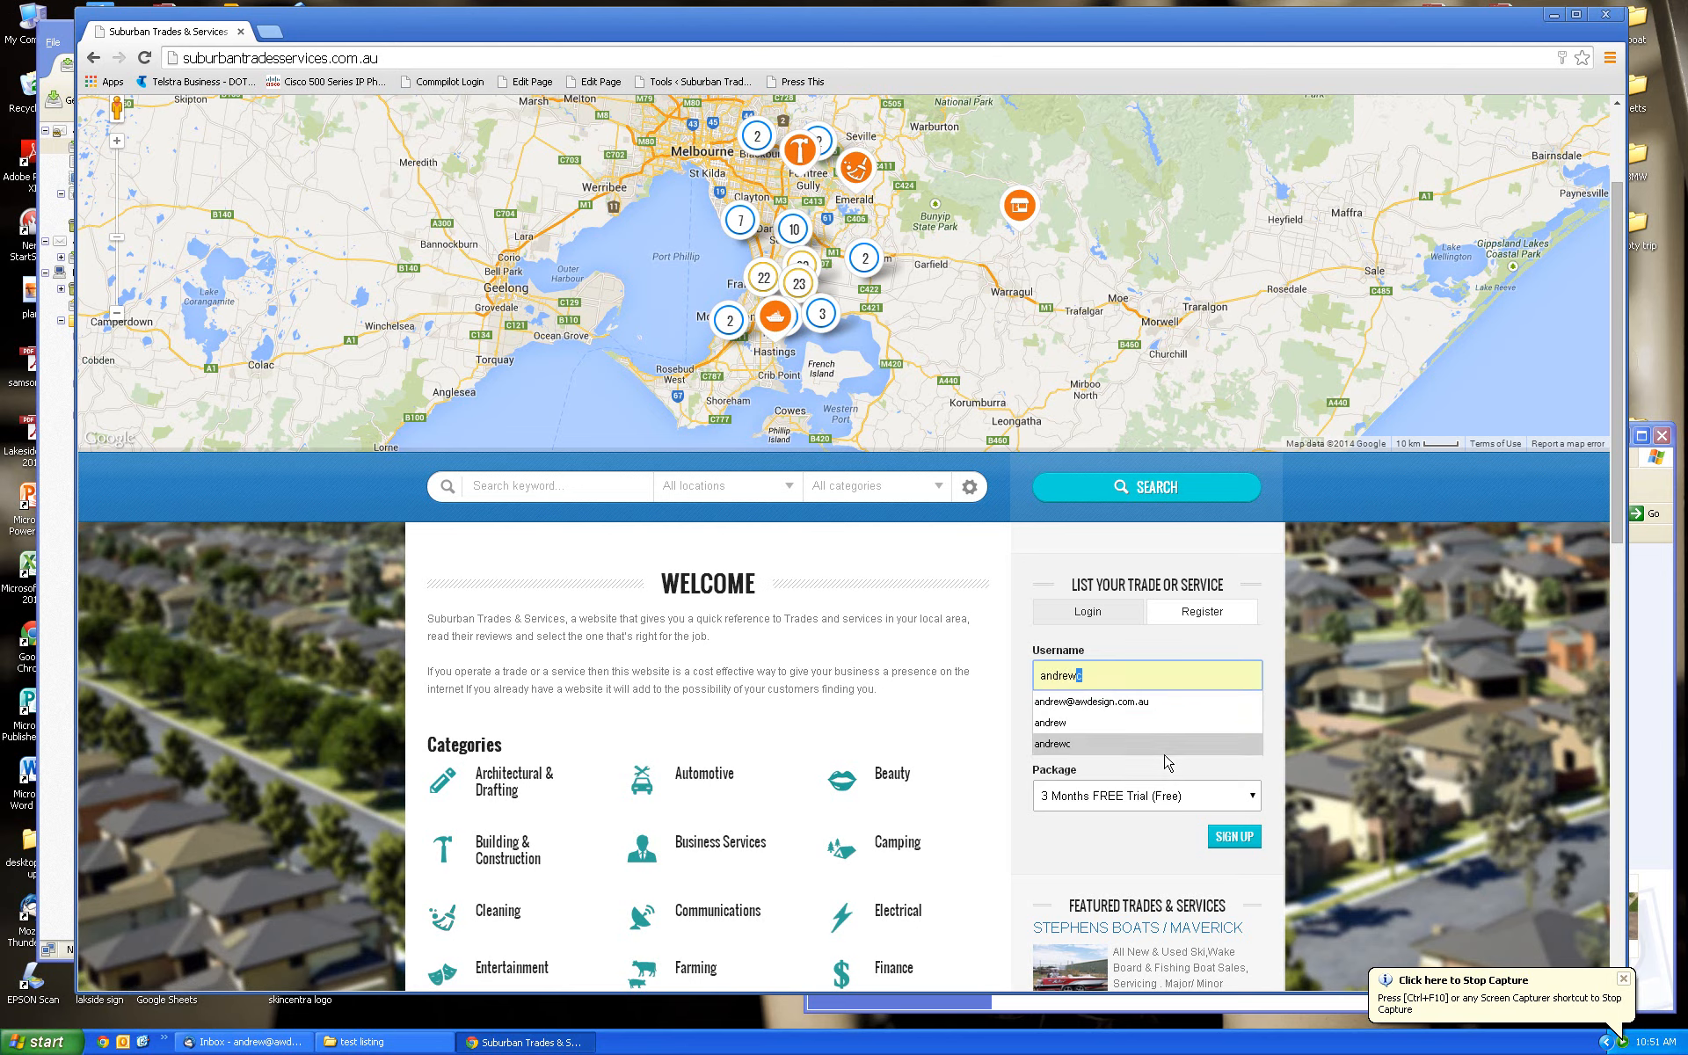
click(1287, 731)
Fill in the business e-mail from a saved suggestion and sign up on the free trial
click(1207, 732)
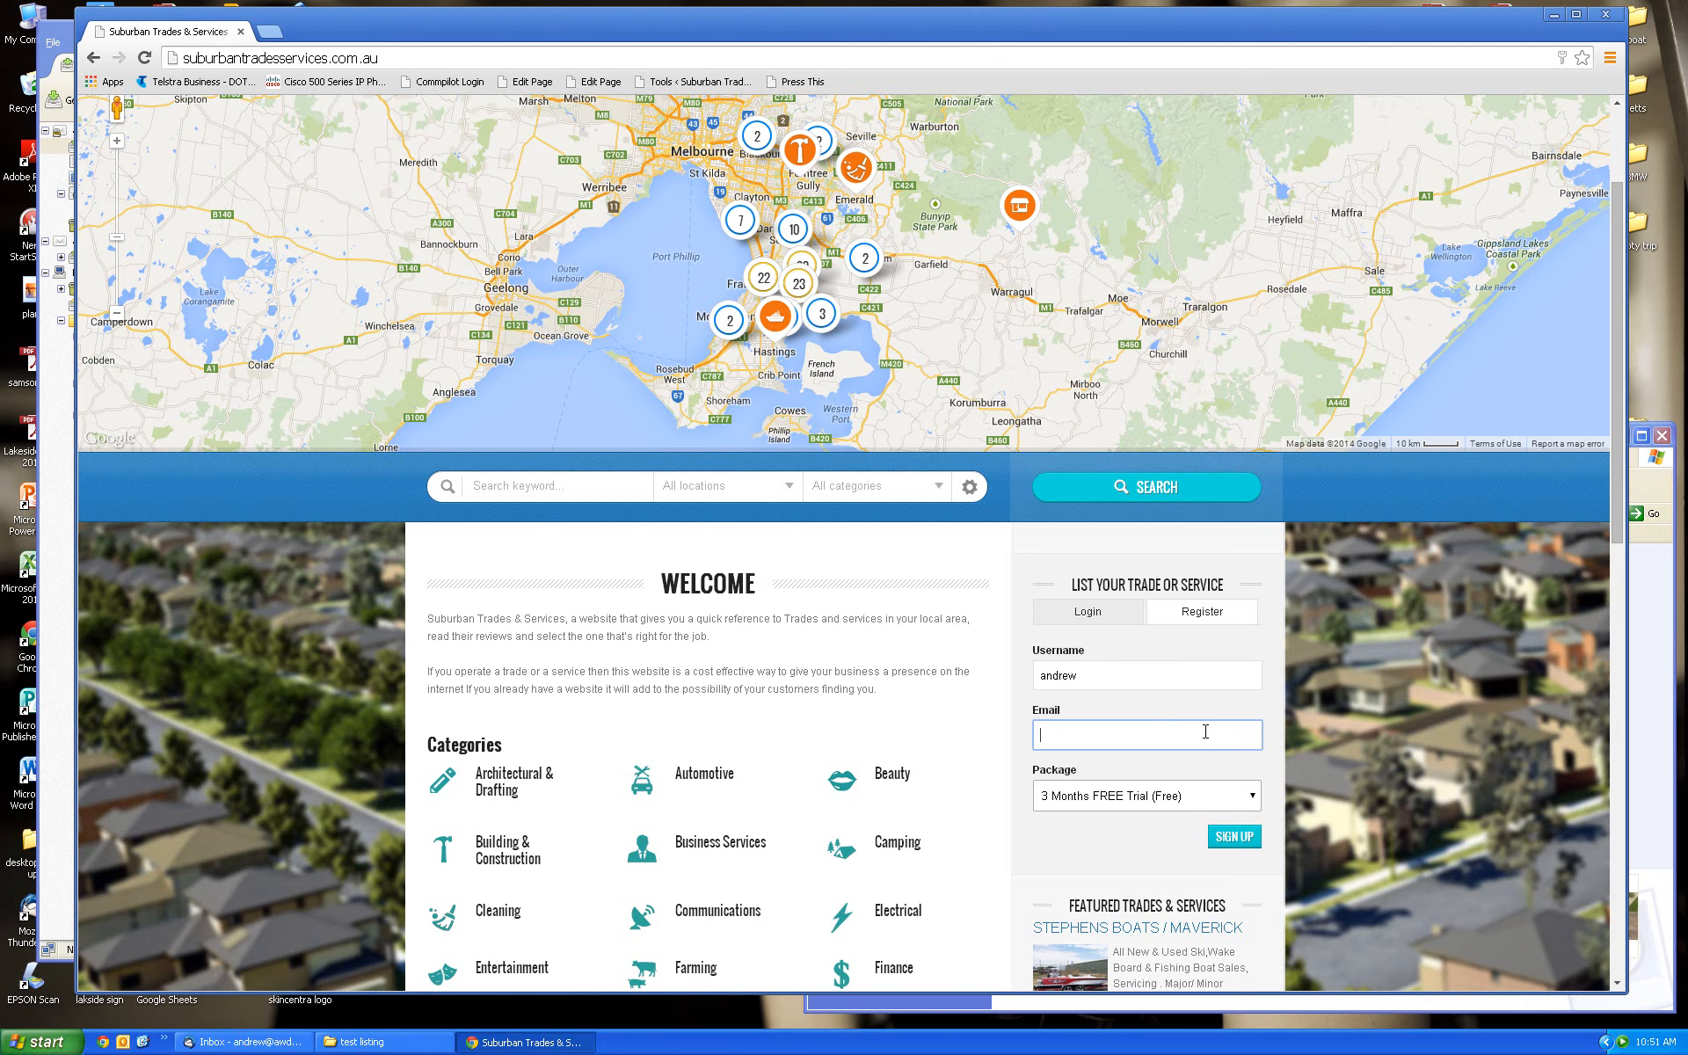
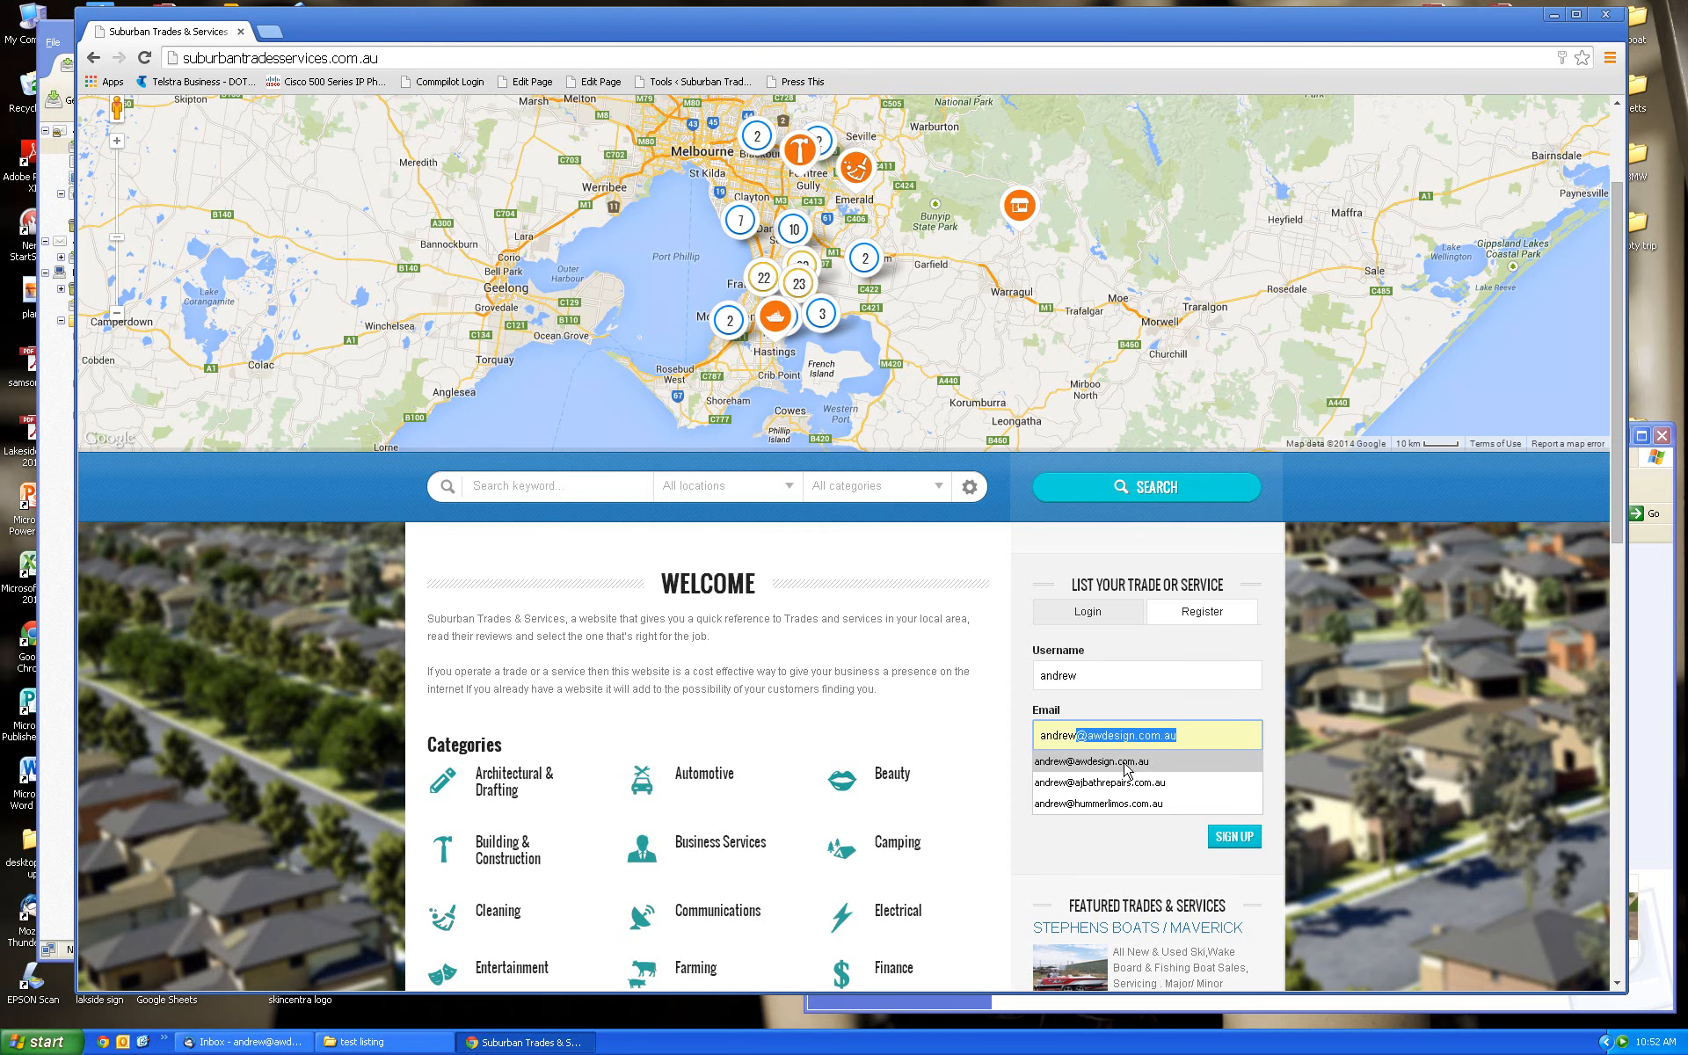
click(1126, 762)
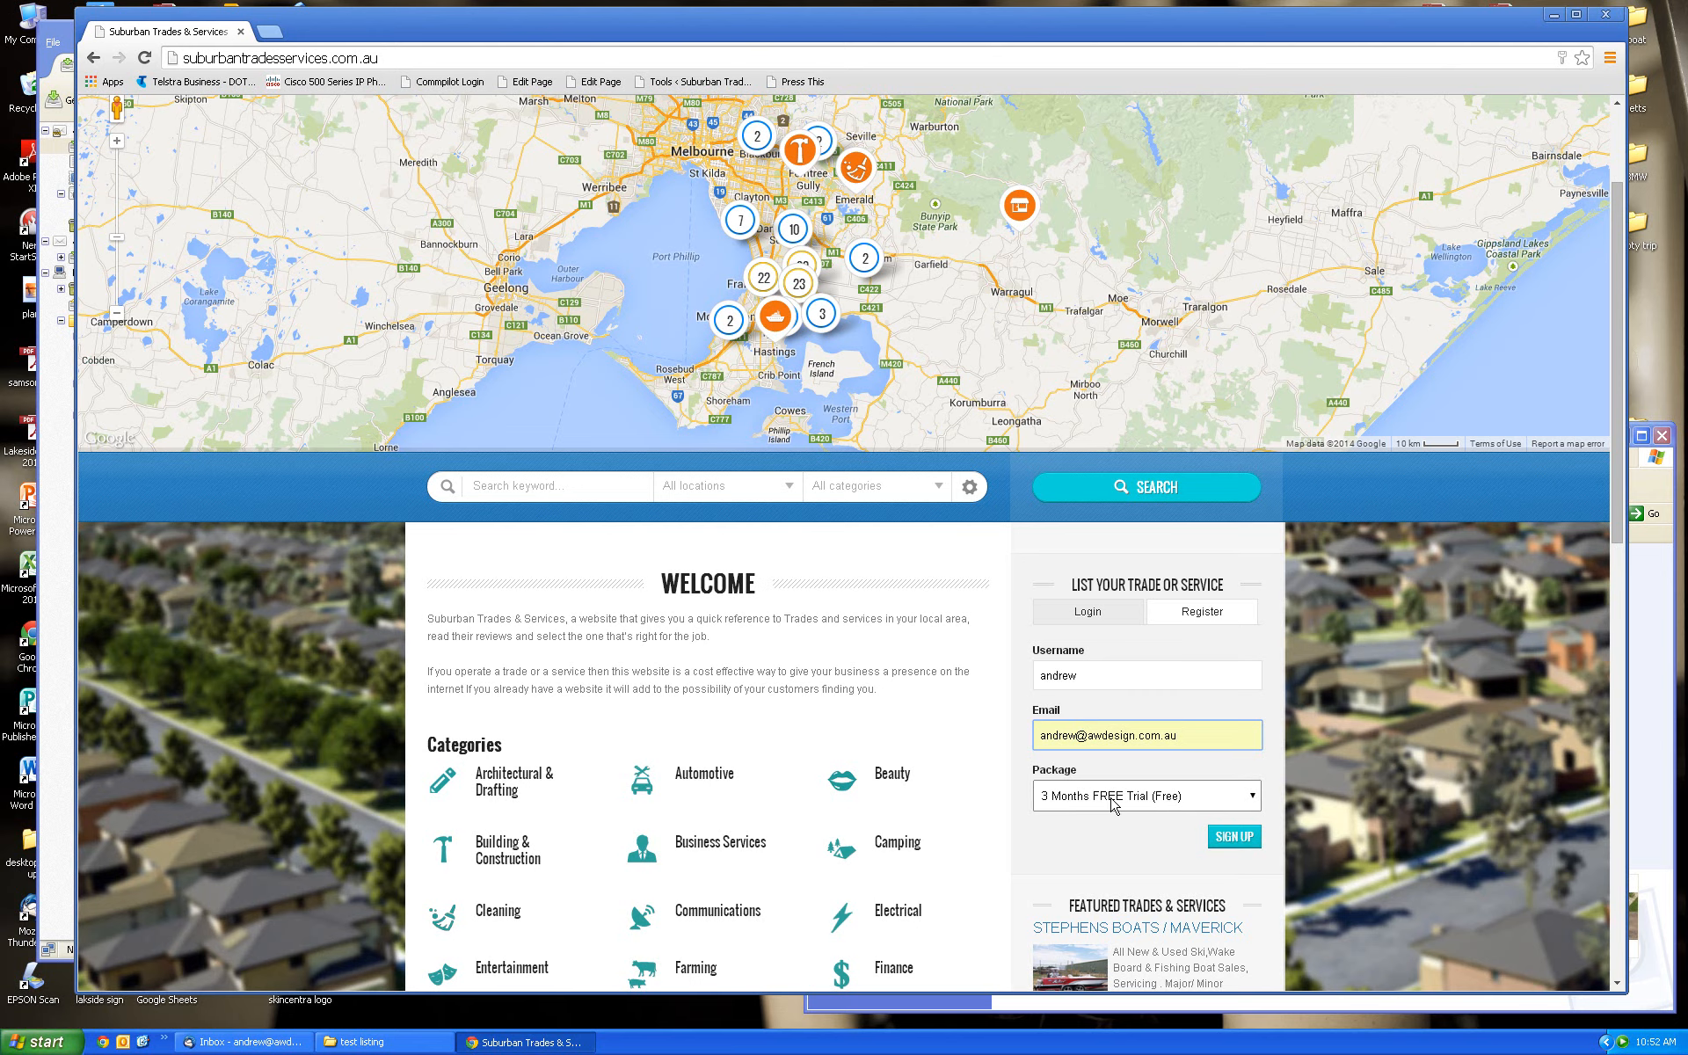
click(1231, 841)
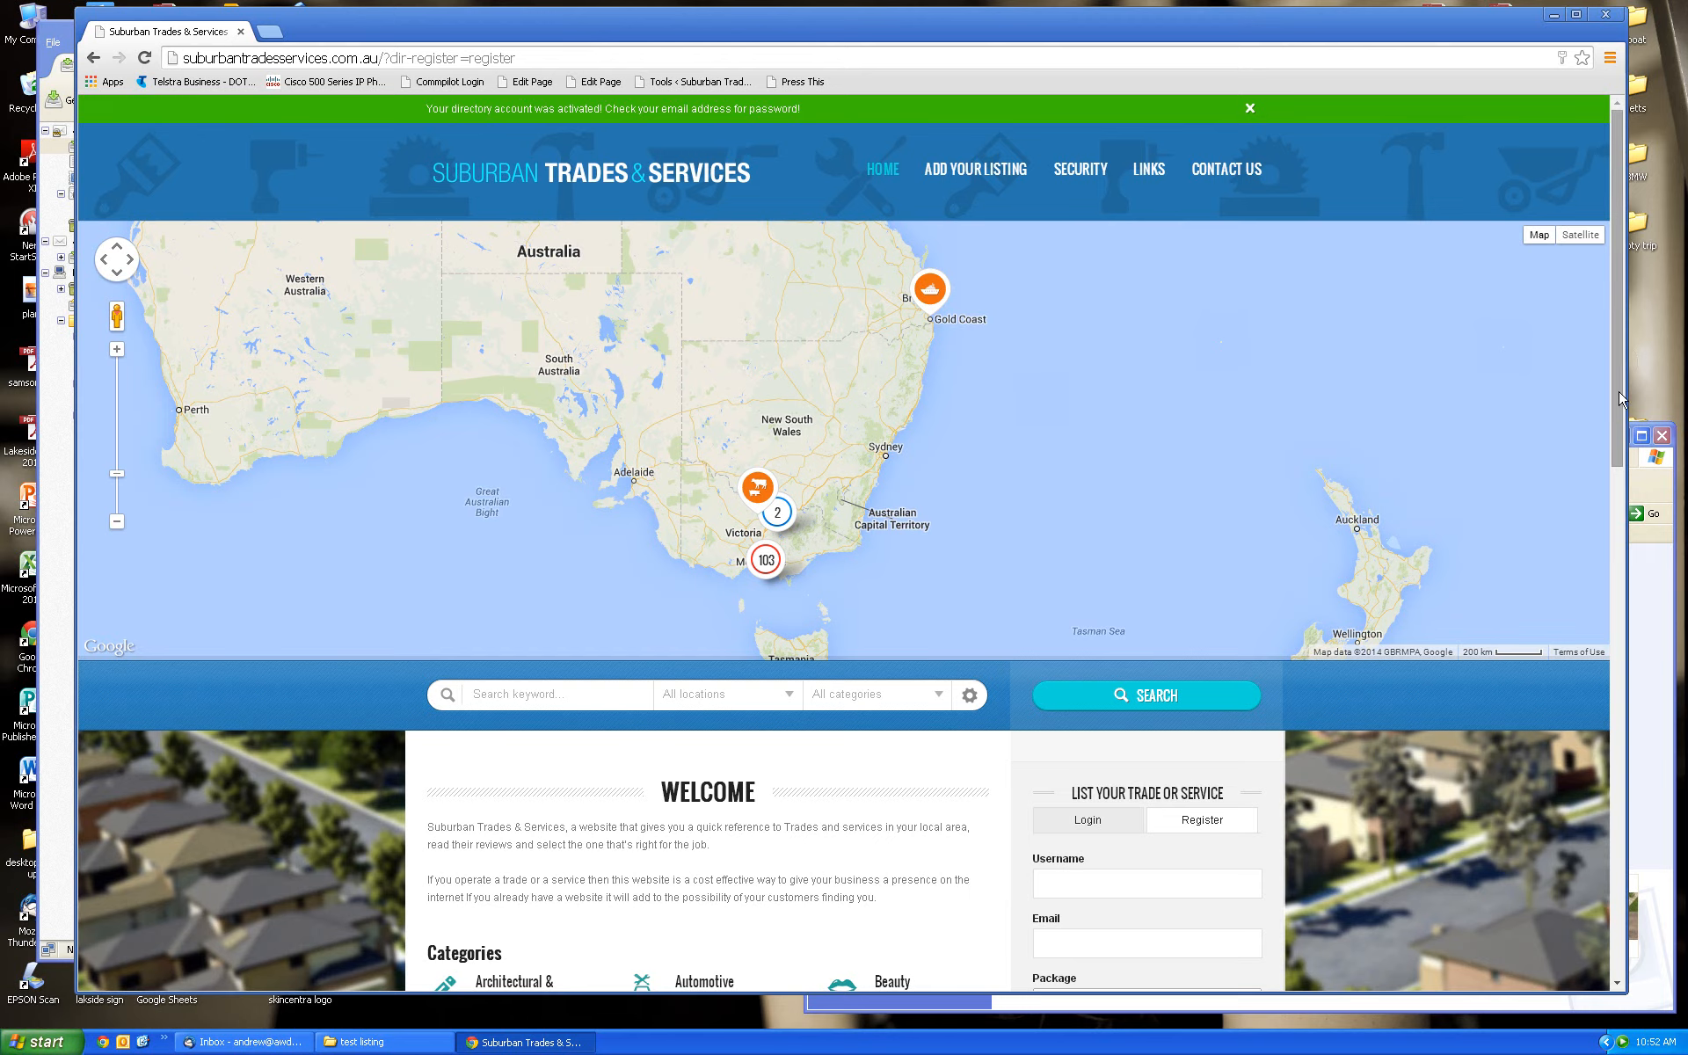
scroll(1621, 400, down, 1)
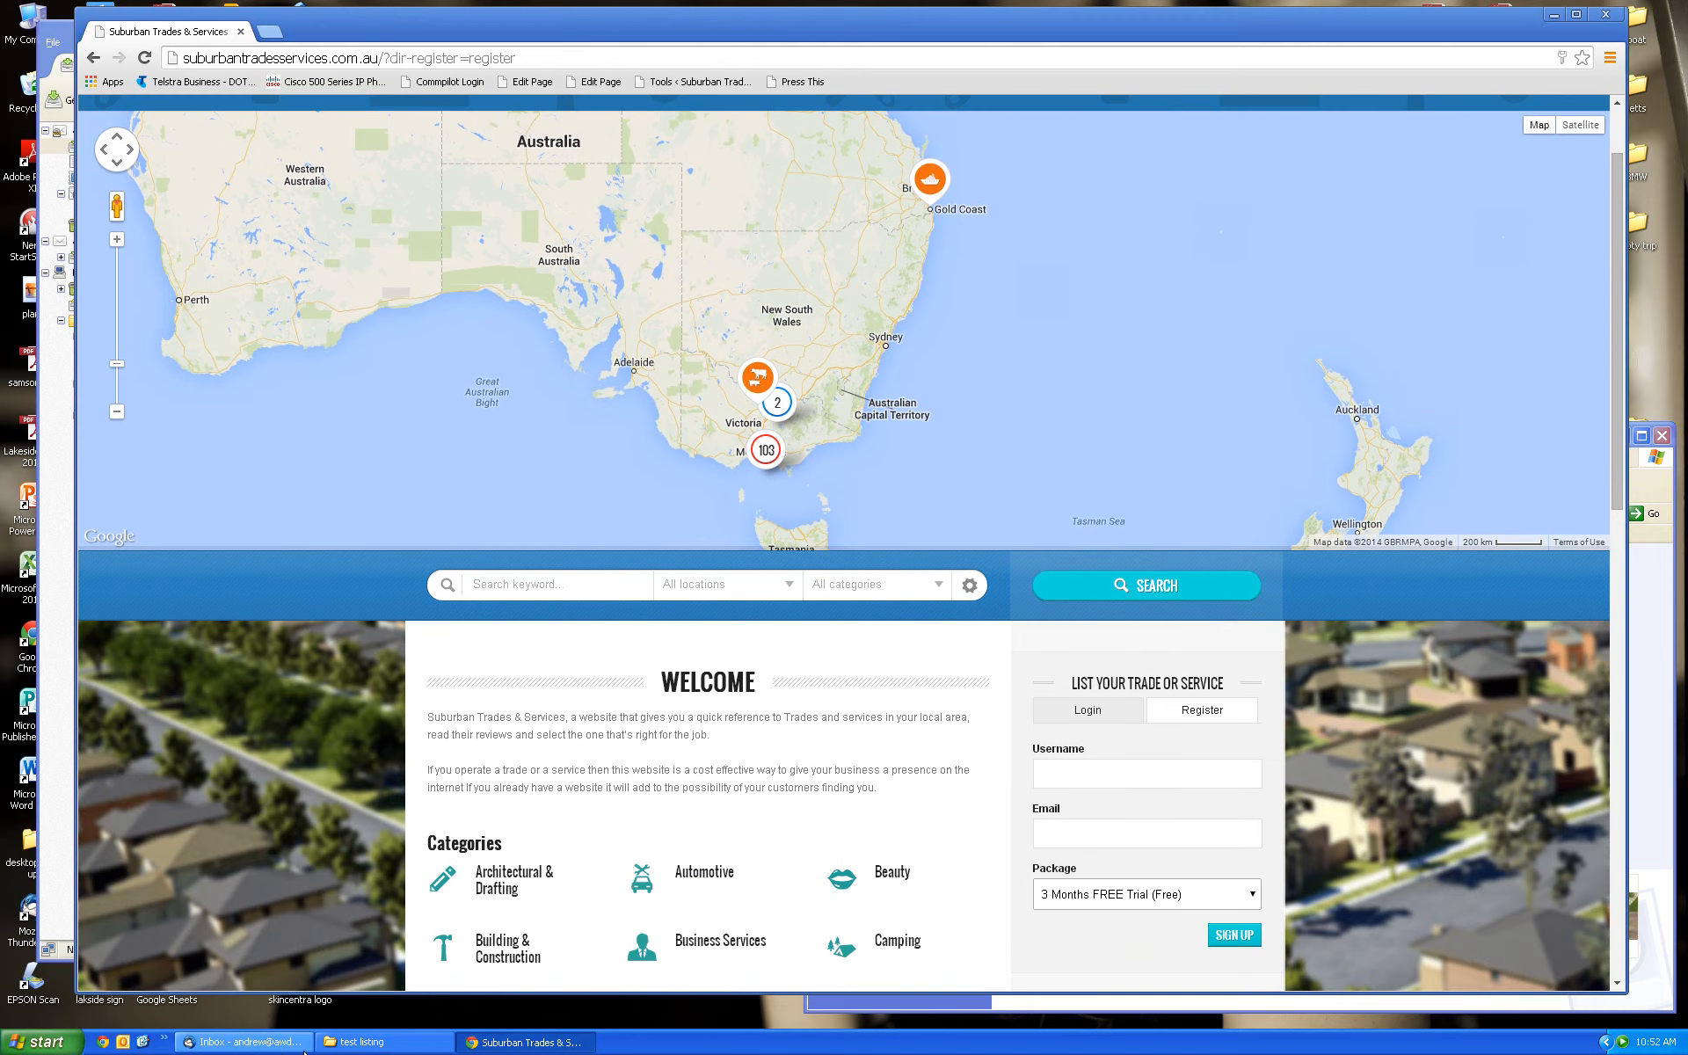
click(276, 1048)
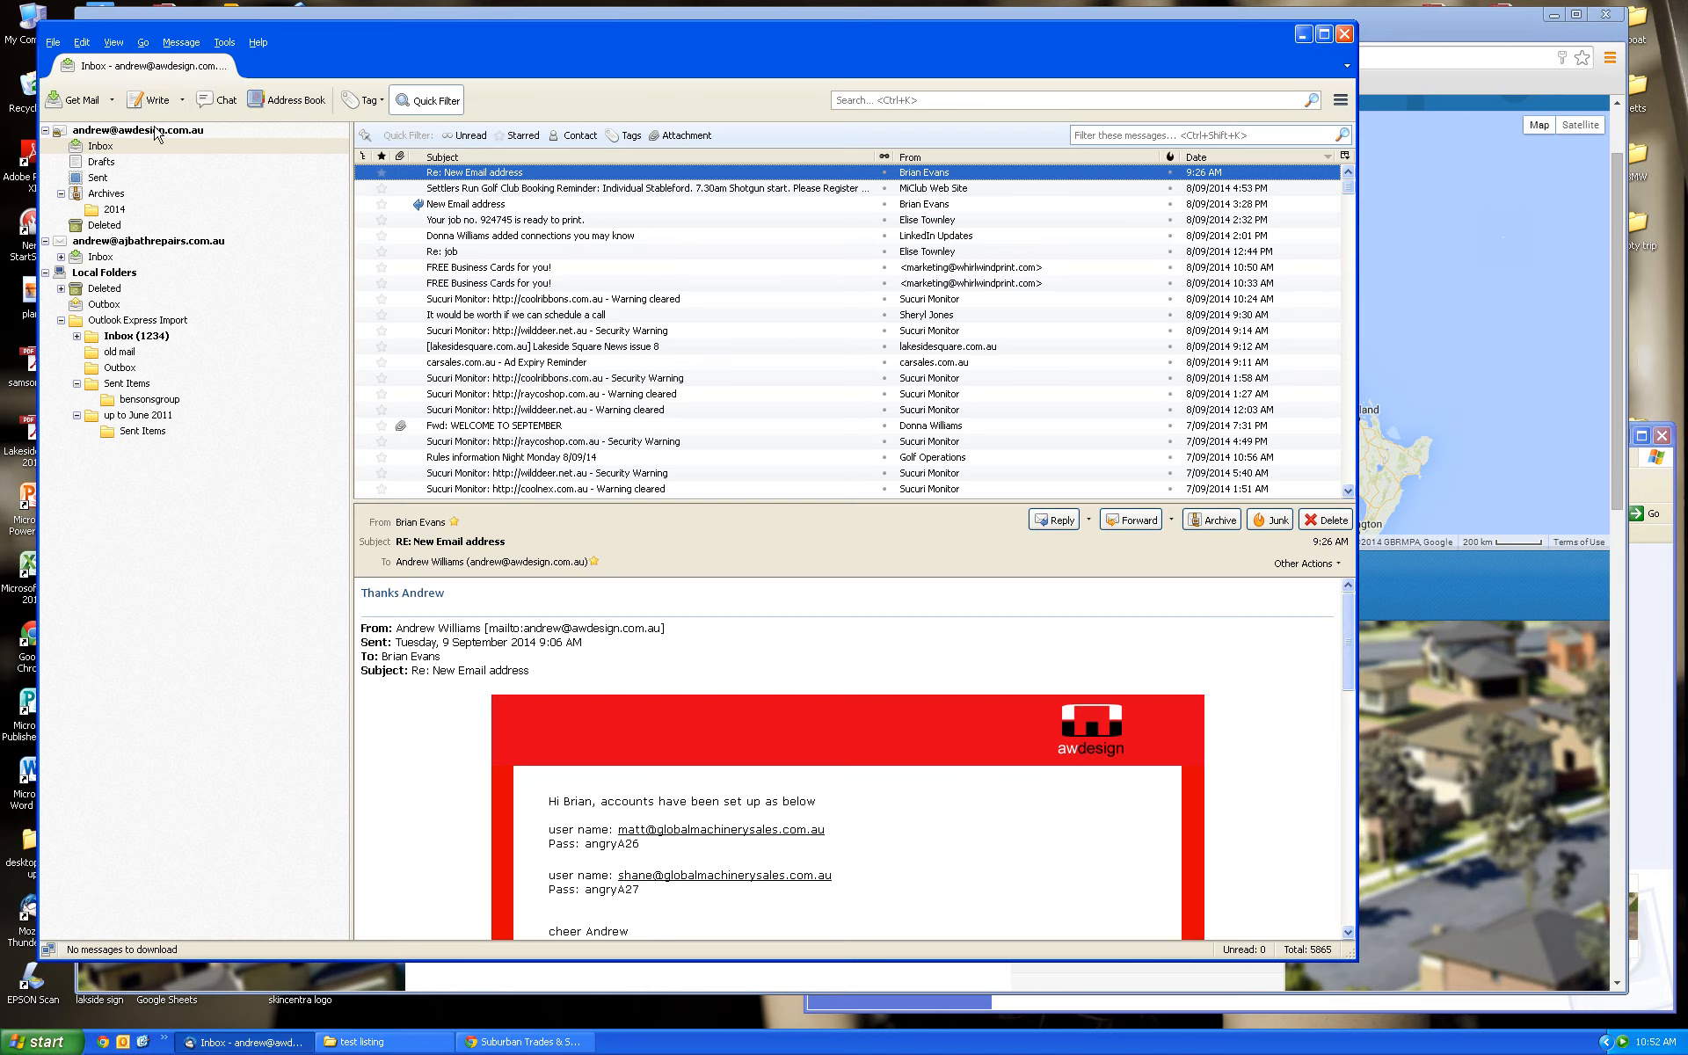
Get new mail in Thunderbird, read the WordPress login-details message, and go back to Chrome
click(88, 106)
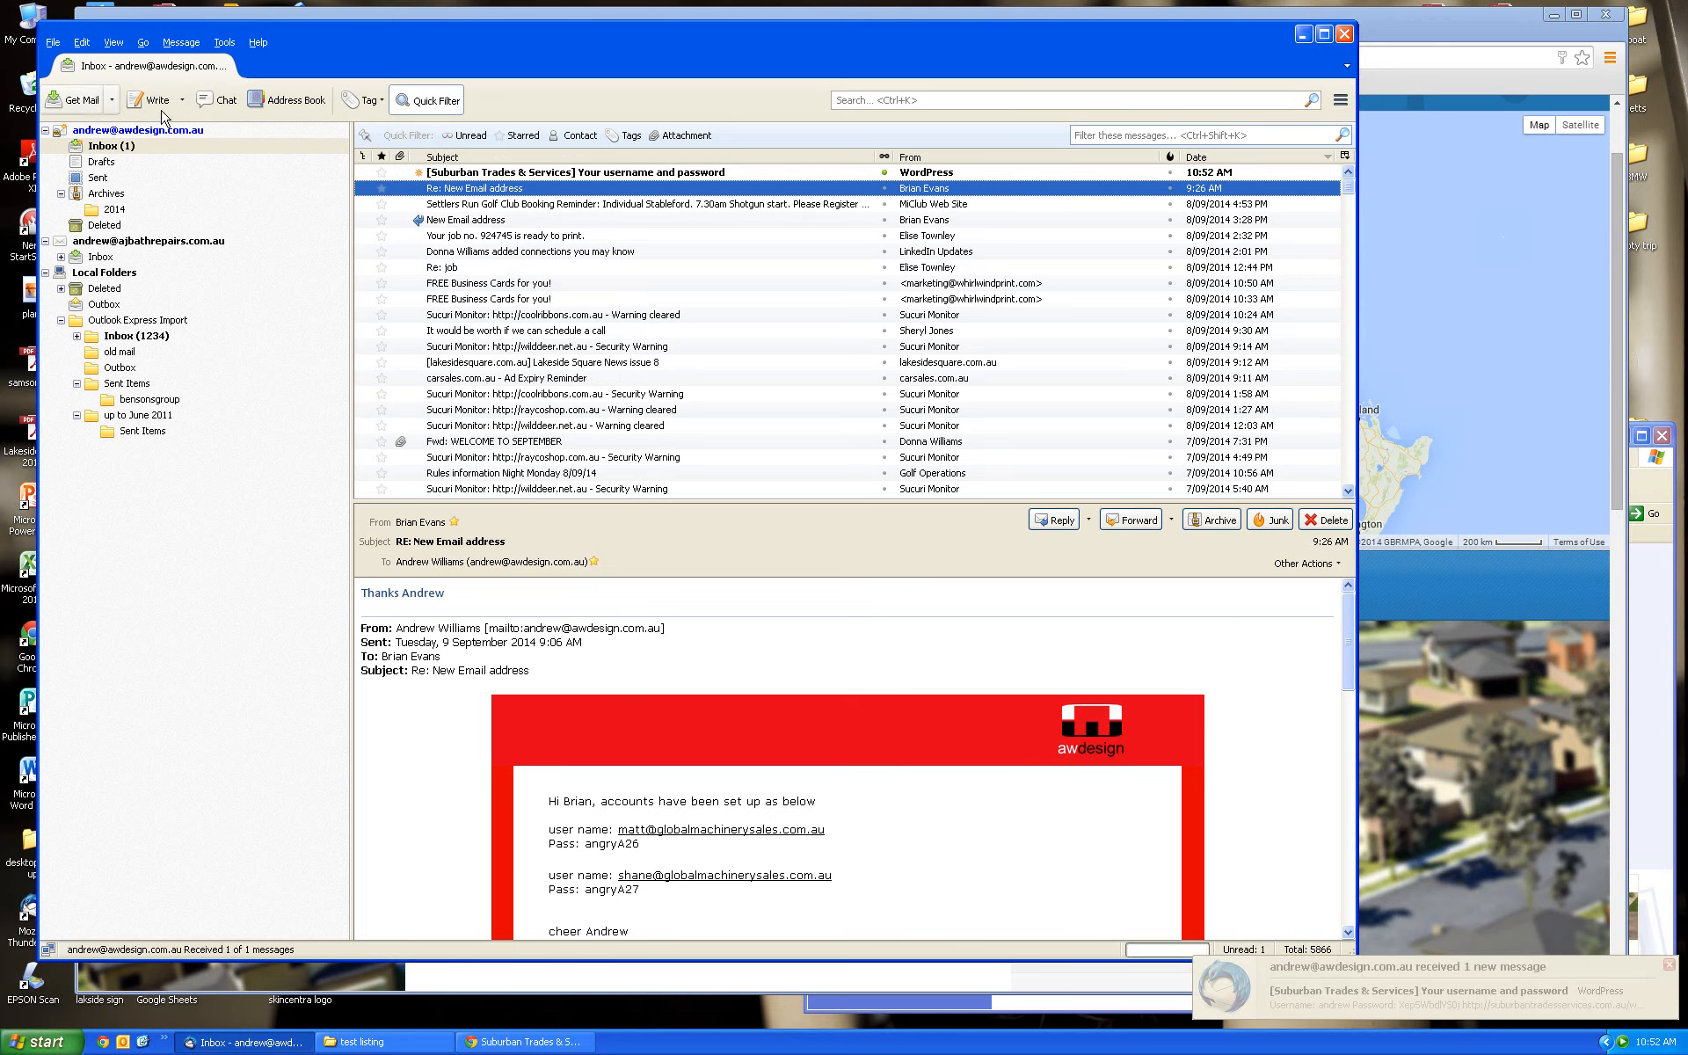
click(654, 175)
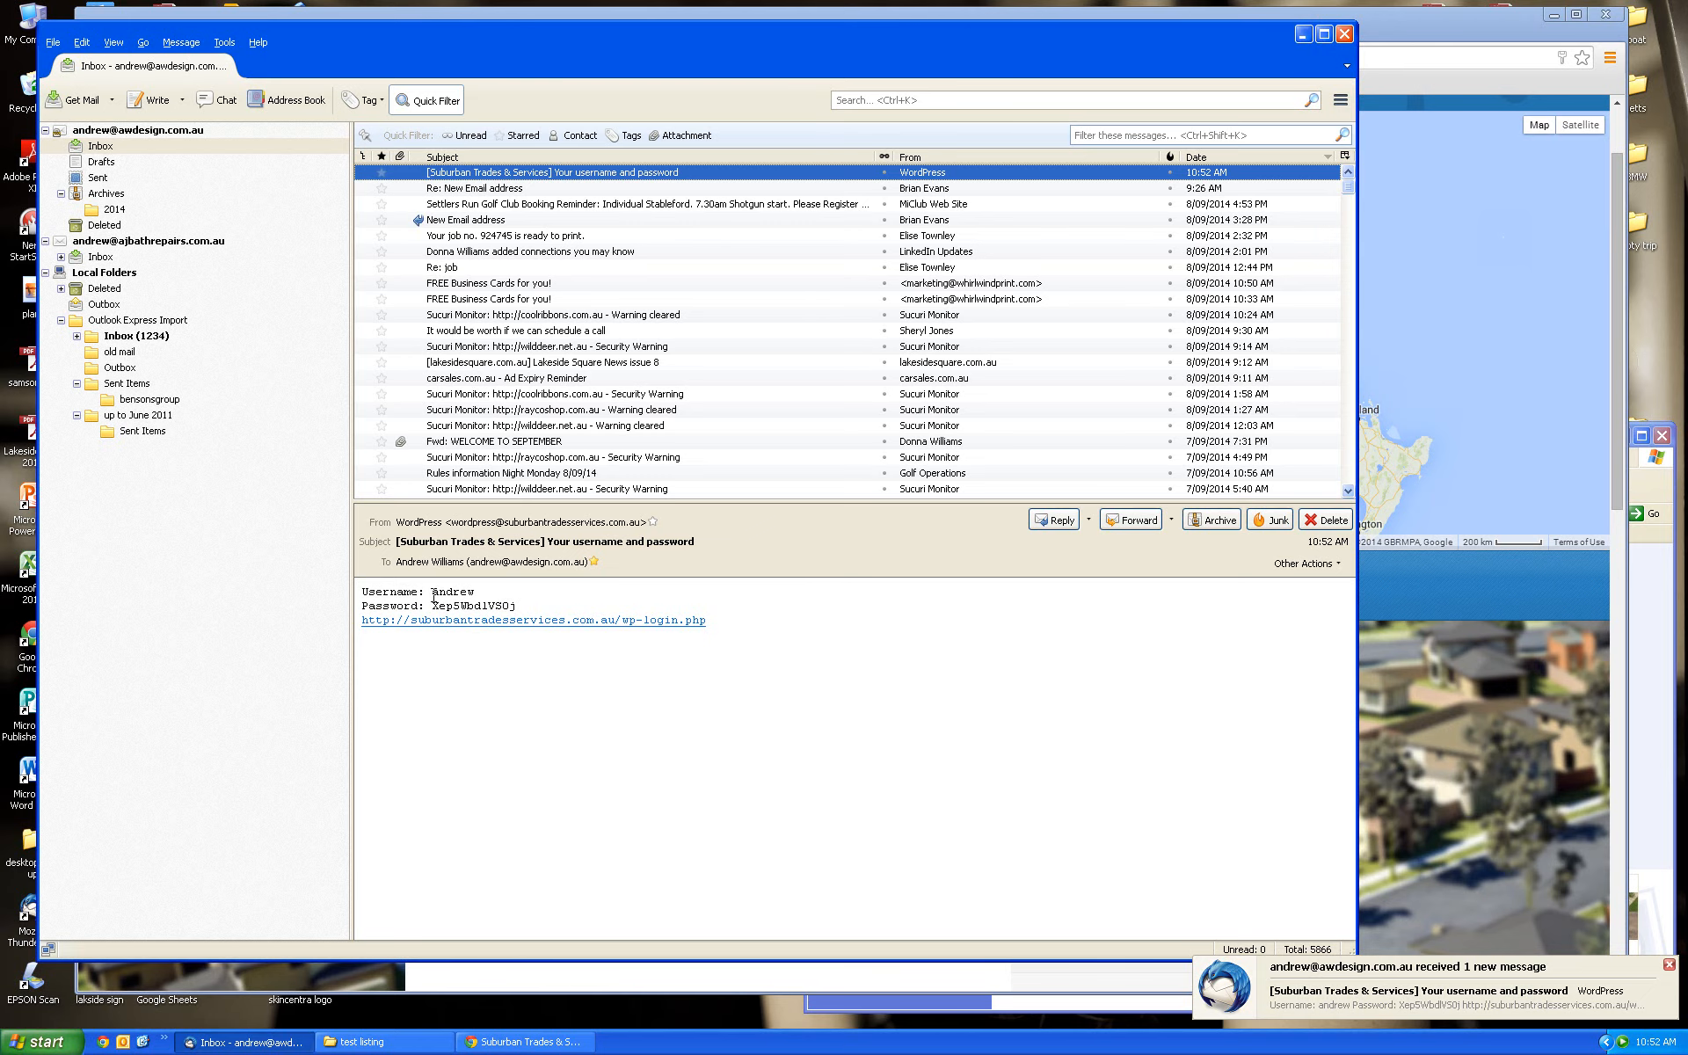
click(1470, 810)
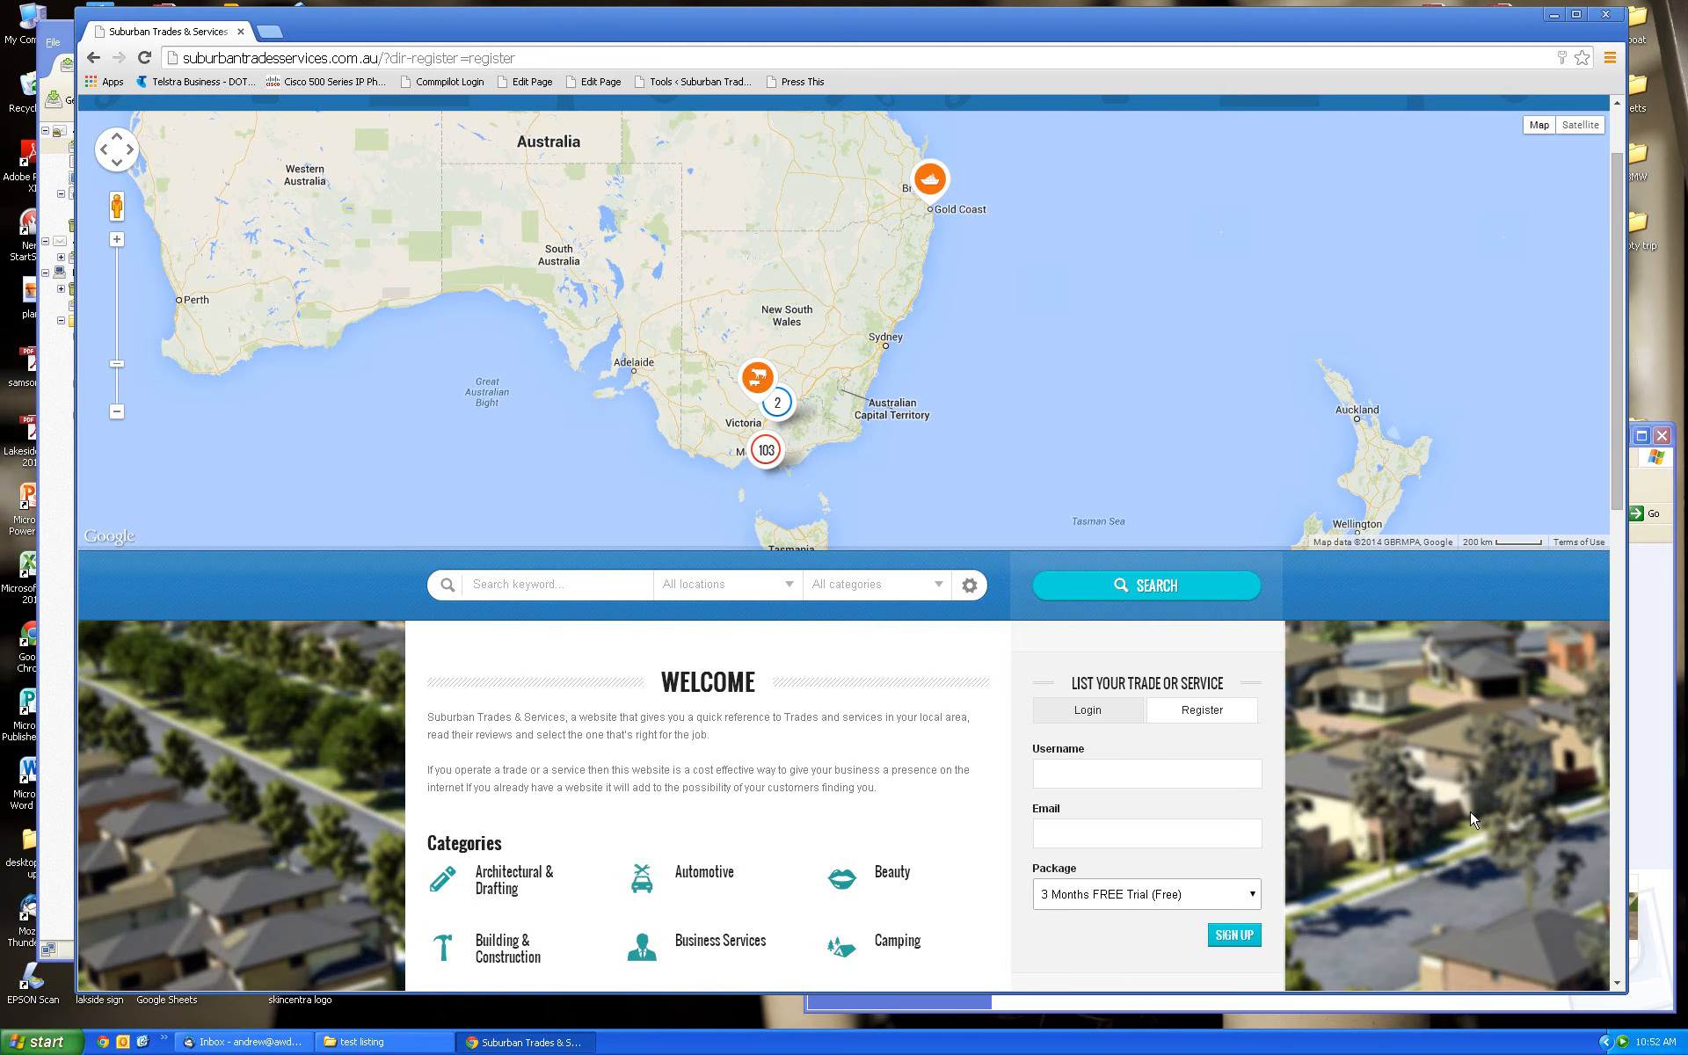
Switch to the Login form and enter the new account's username
click(1093, 721)
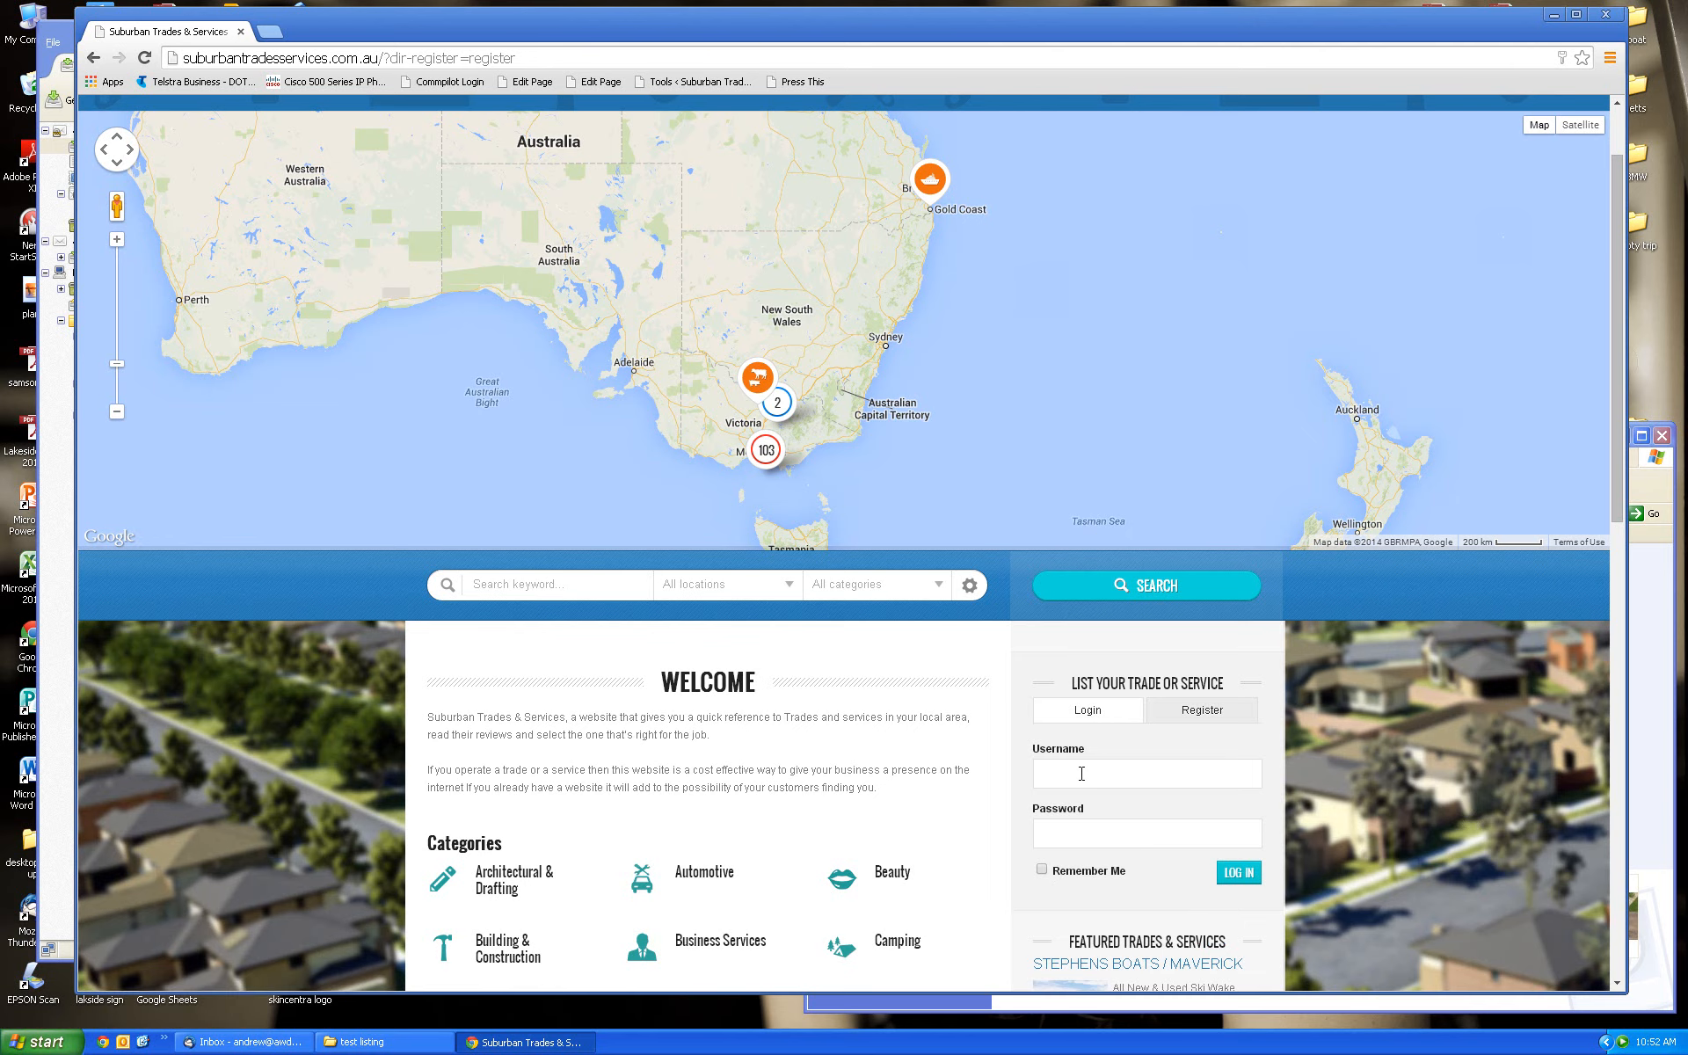
click(1049, 776)
text(andrew)
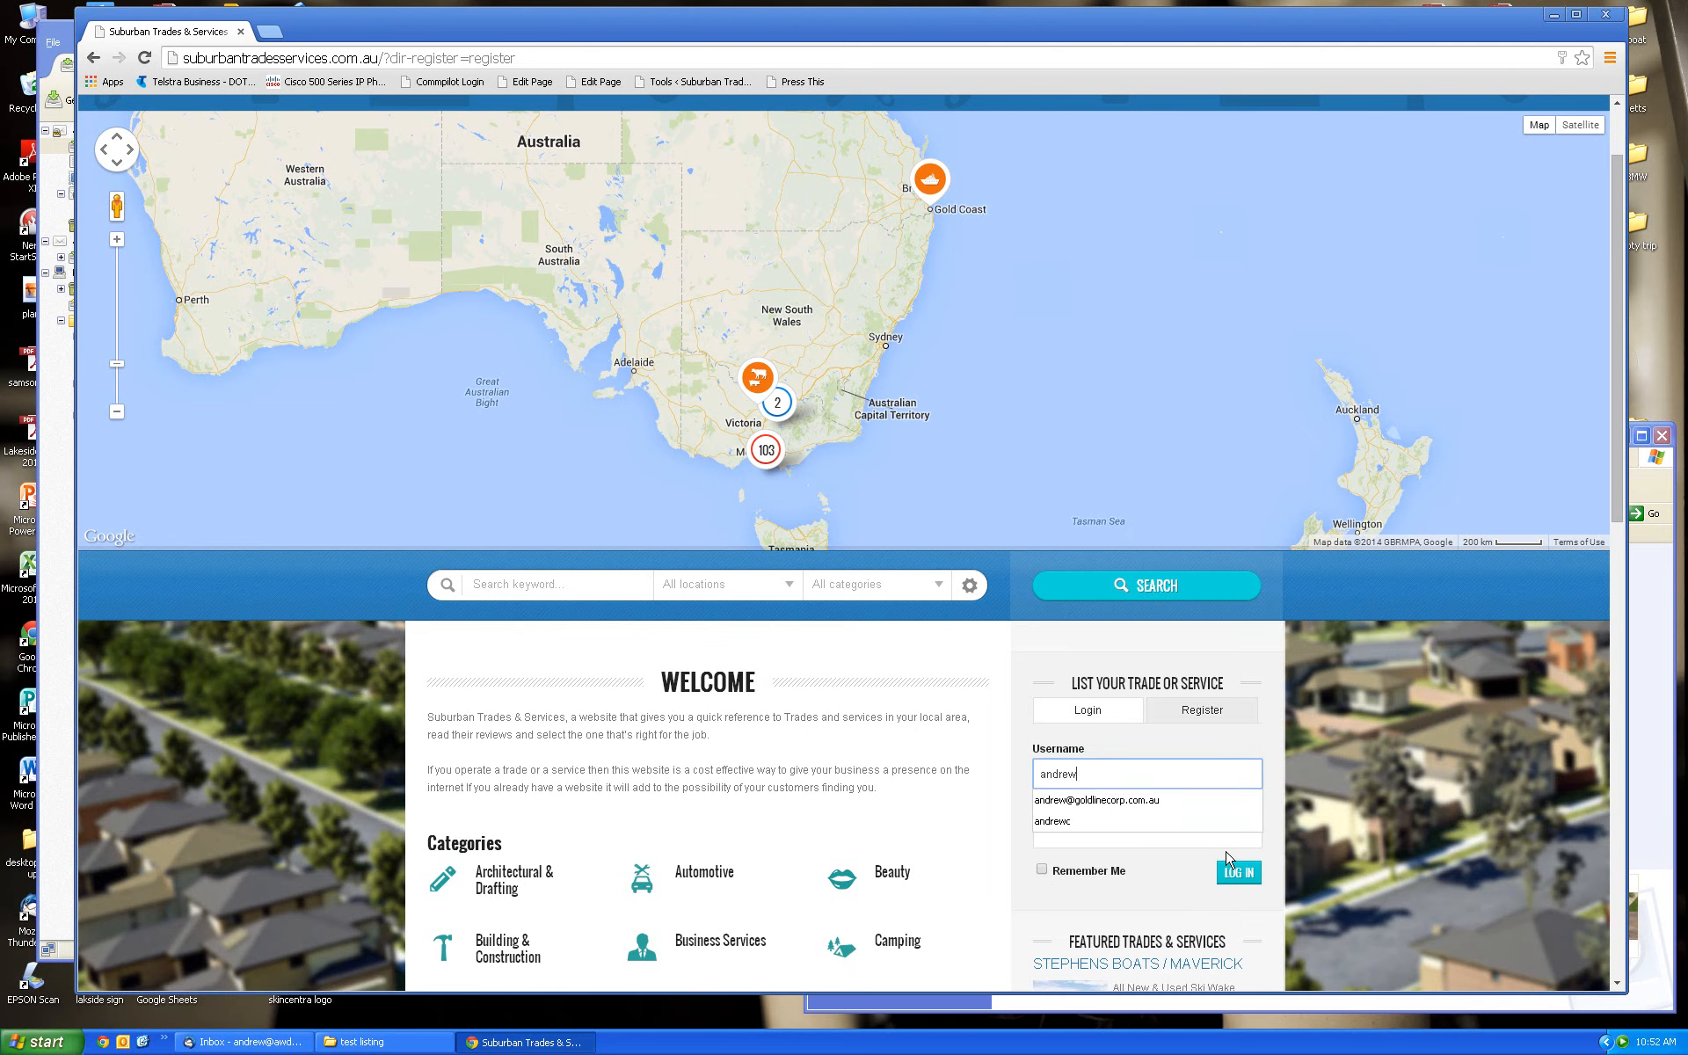
click(1124, 774)
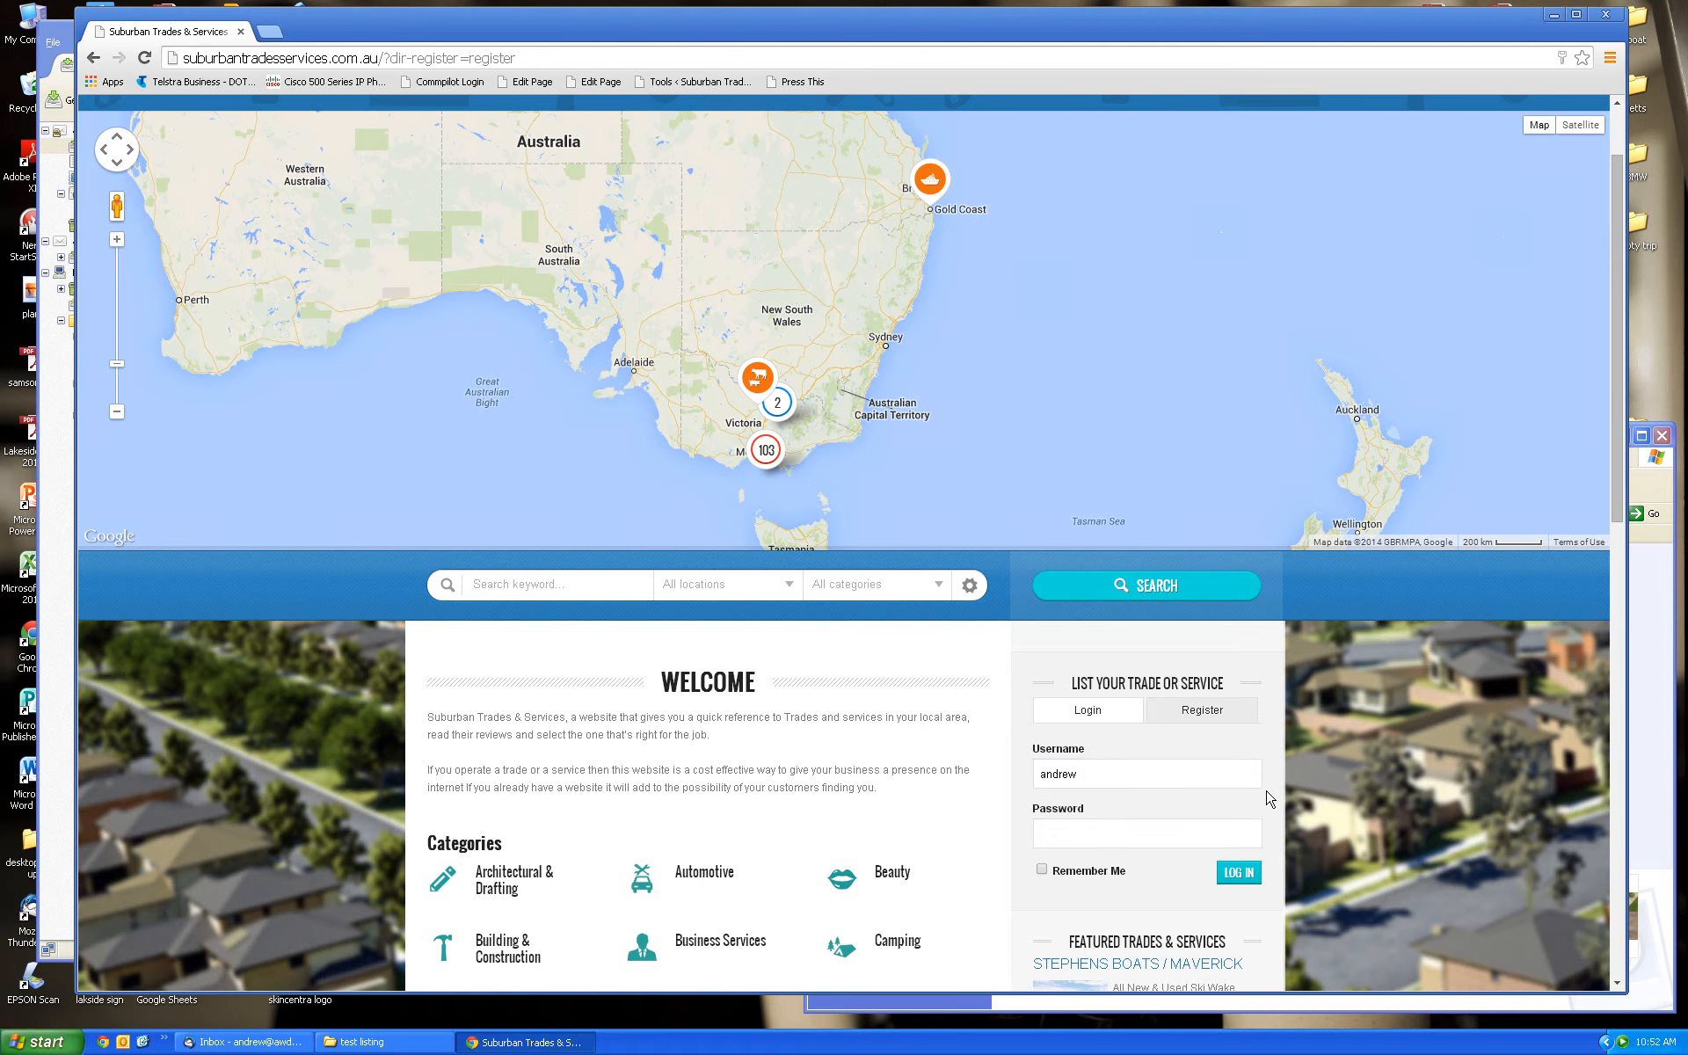
click(1219, 831)
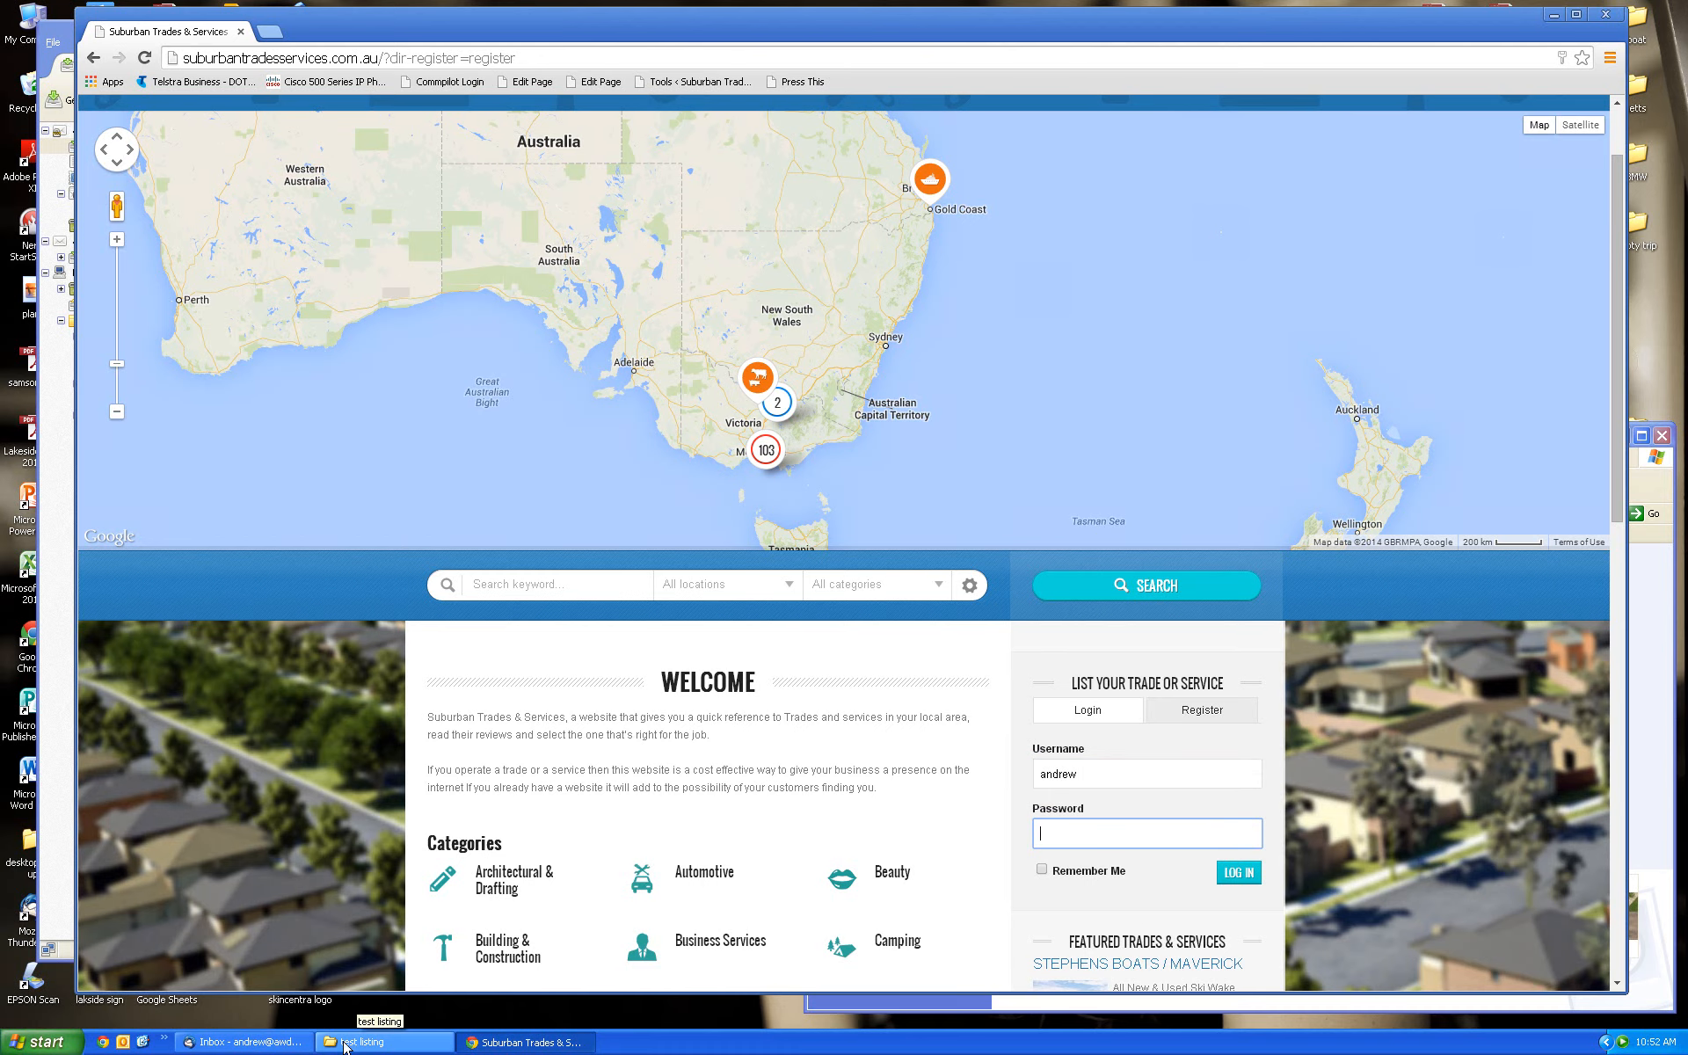
Copy the password from the WordPress e-mail, paste it in, and log in
click(246, 1042)
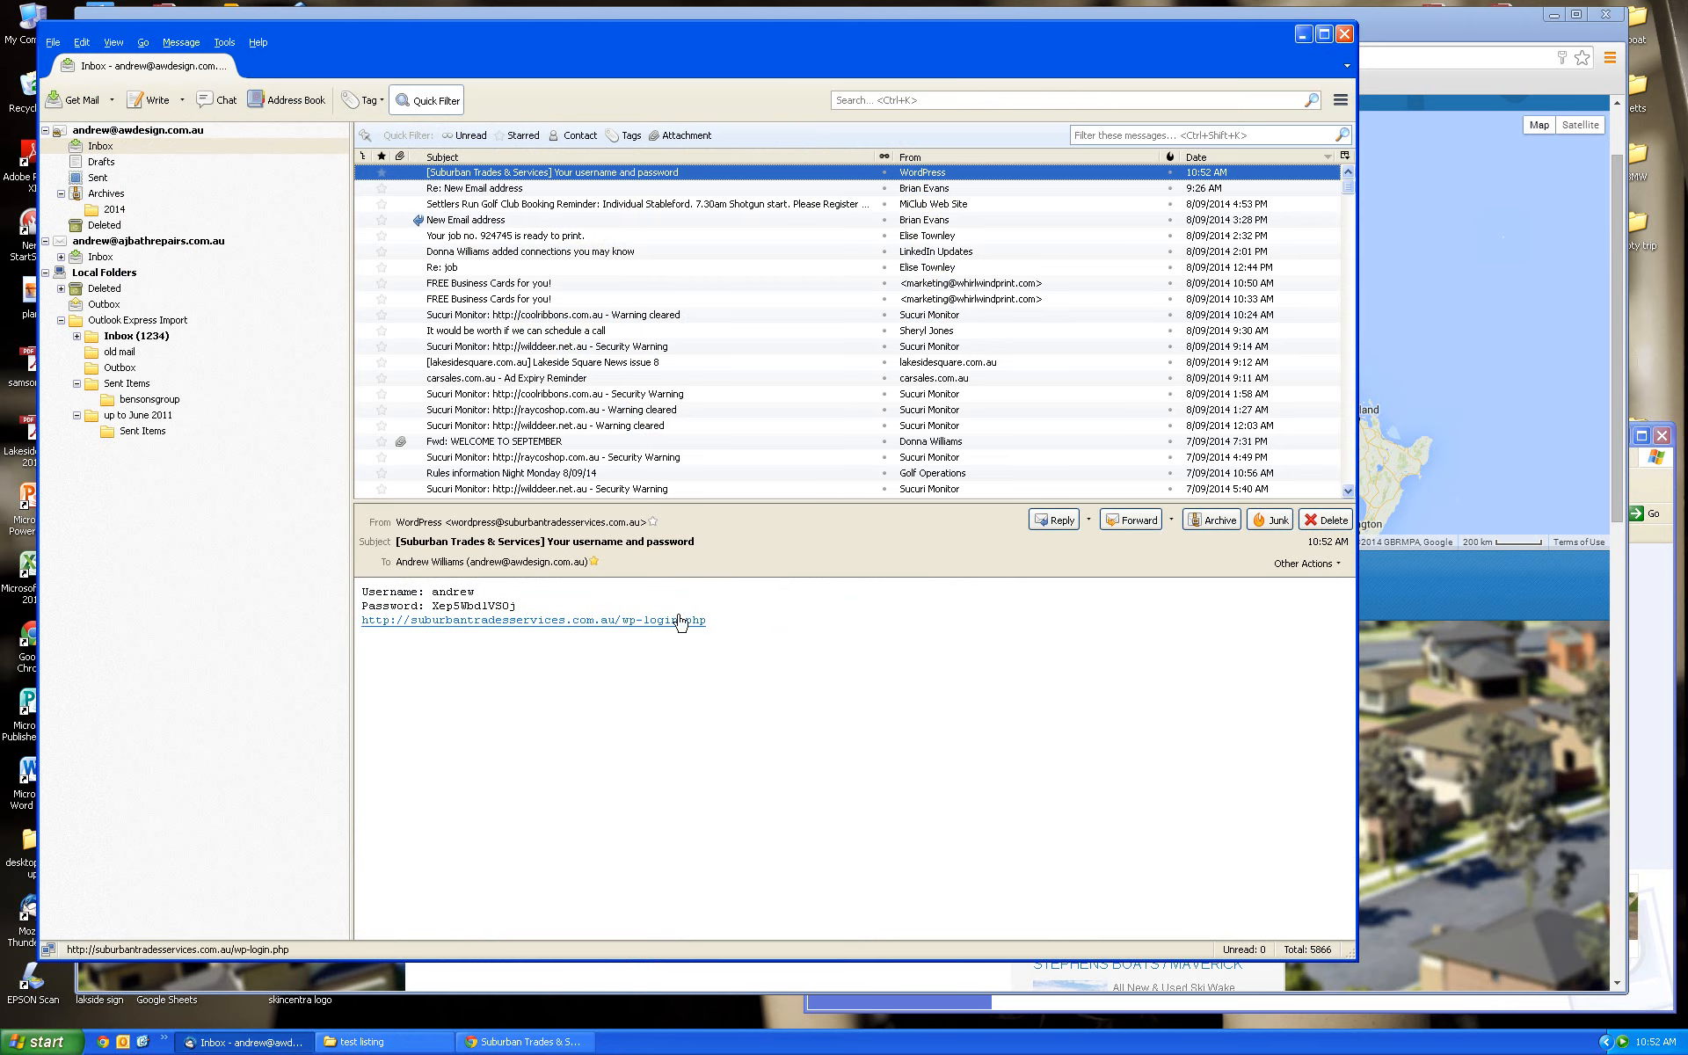
drag(517, 605, 436, 605)
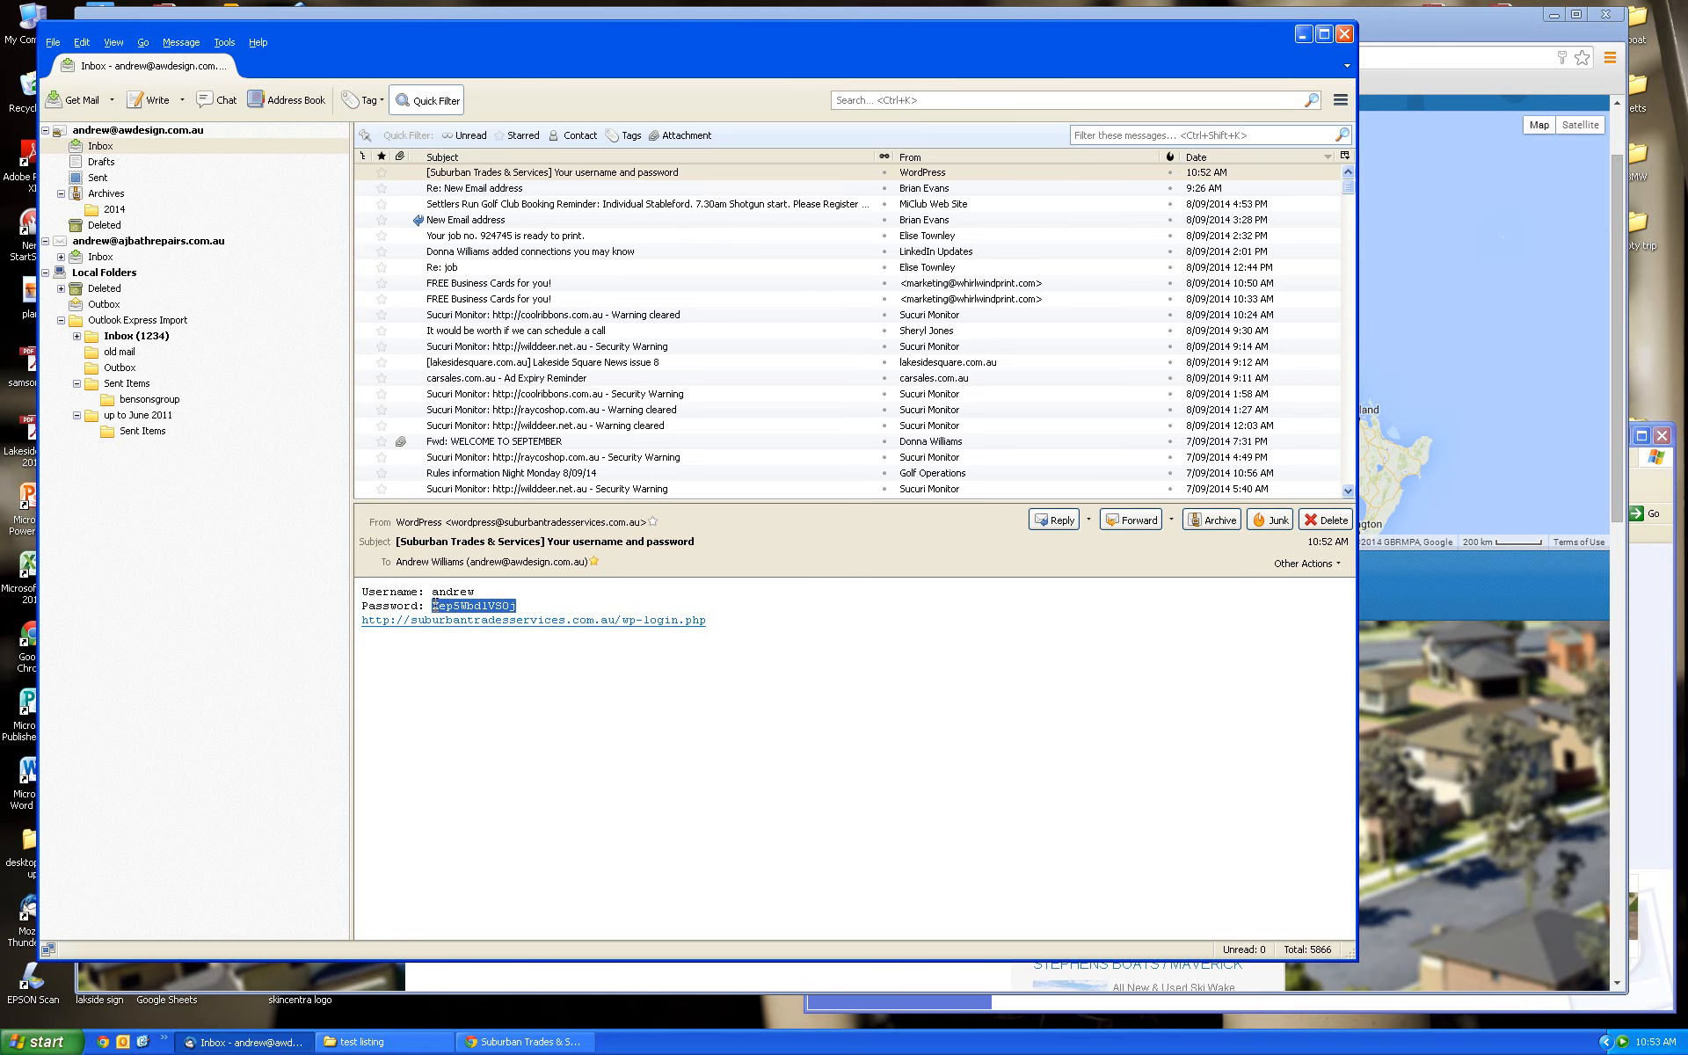
click(1447, 894)
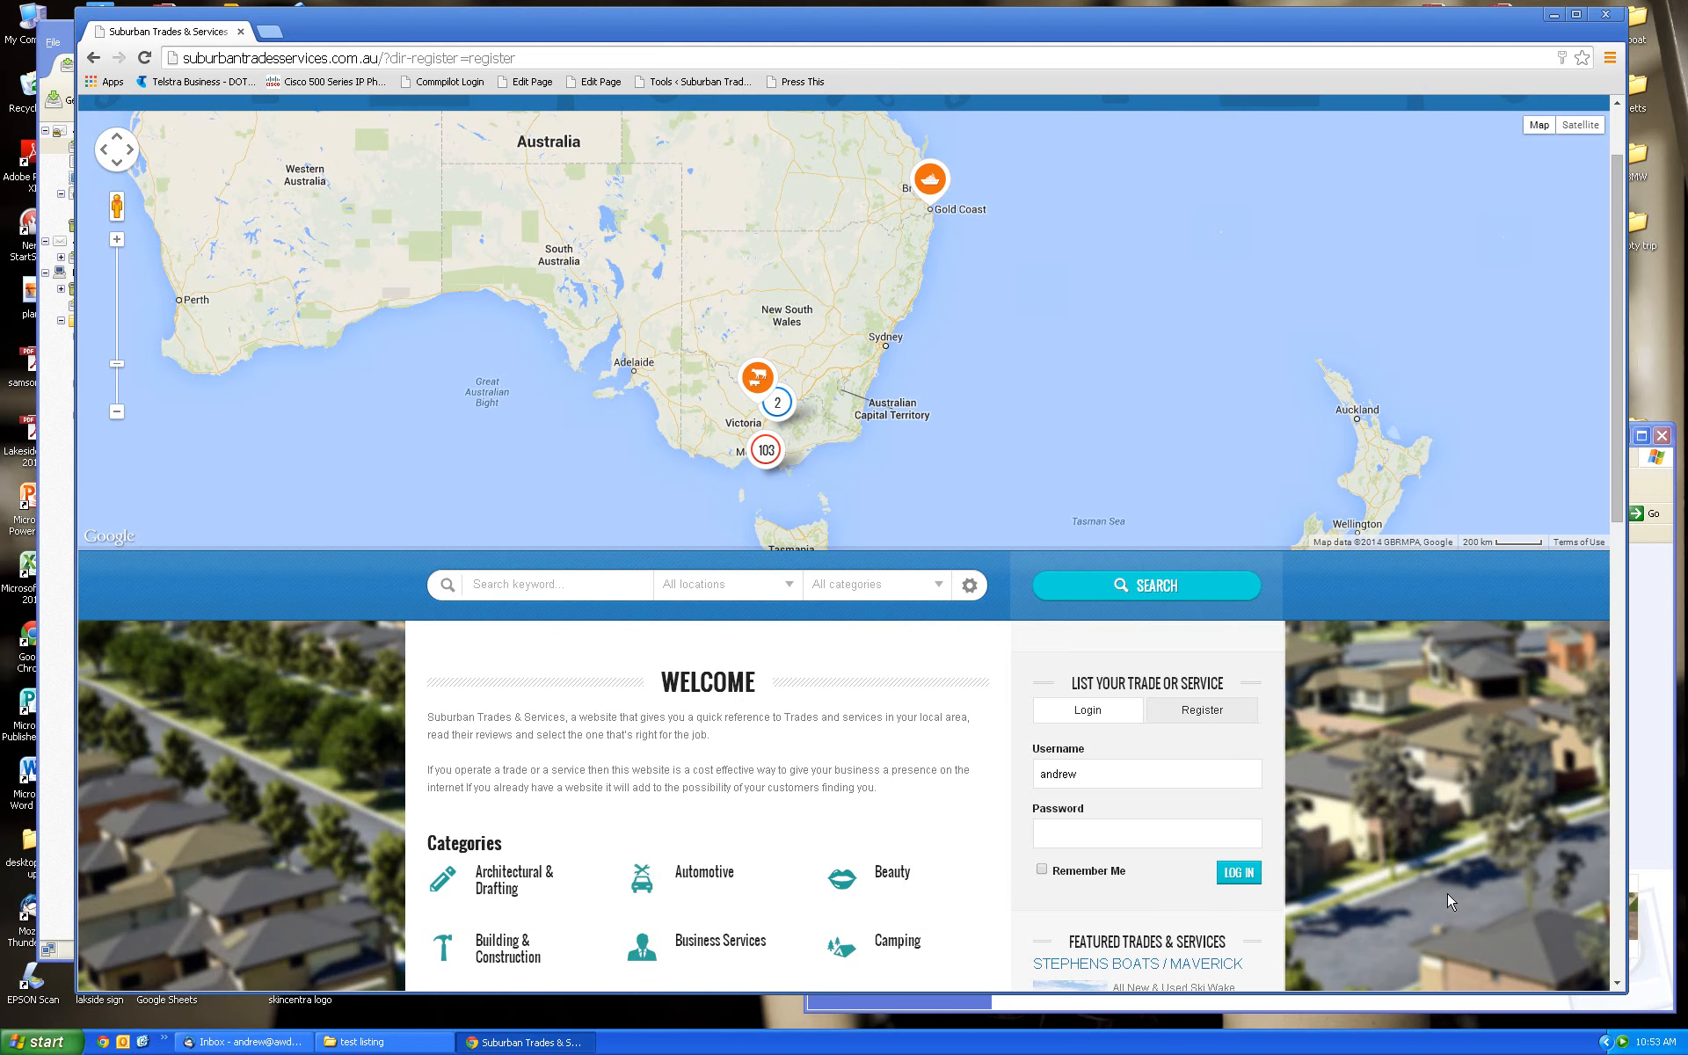
click(1055, 832)
key(ctrl+v)
click(1239, 873)
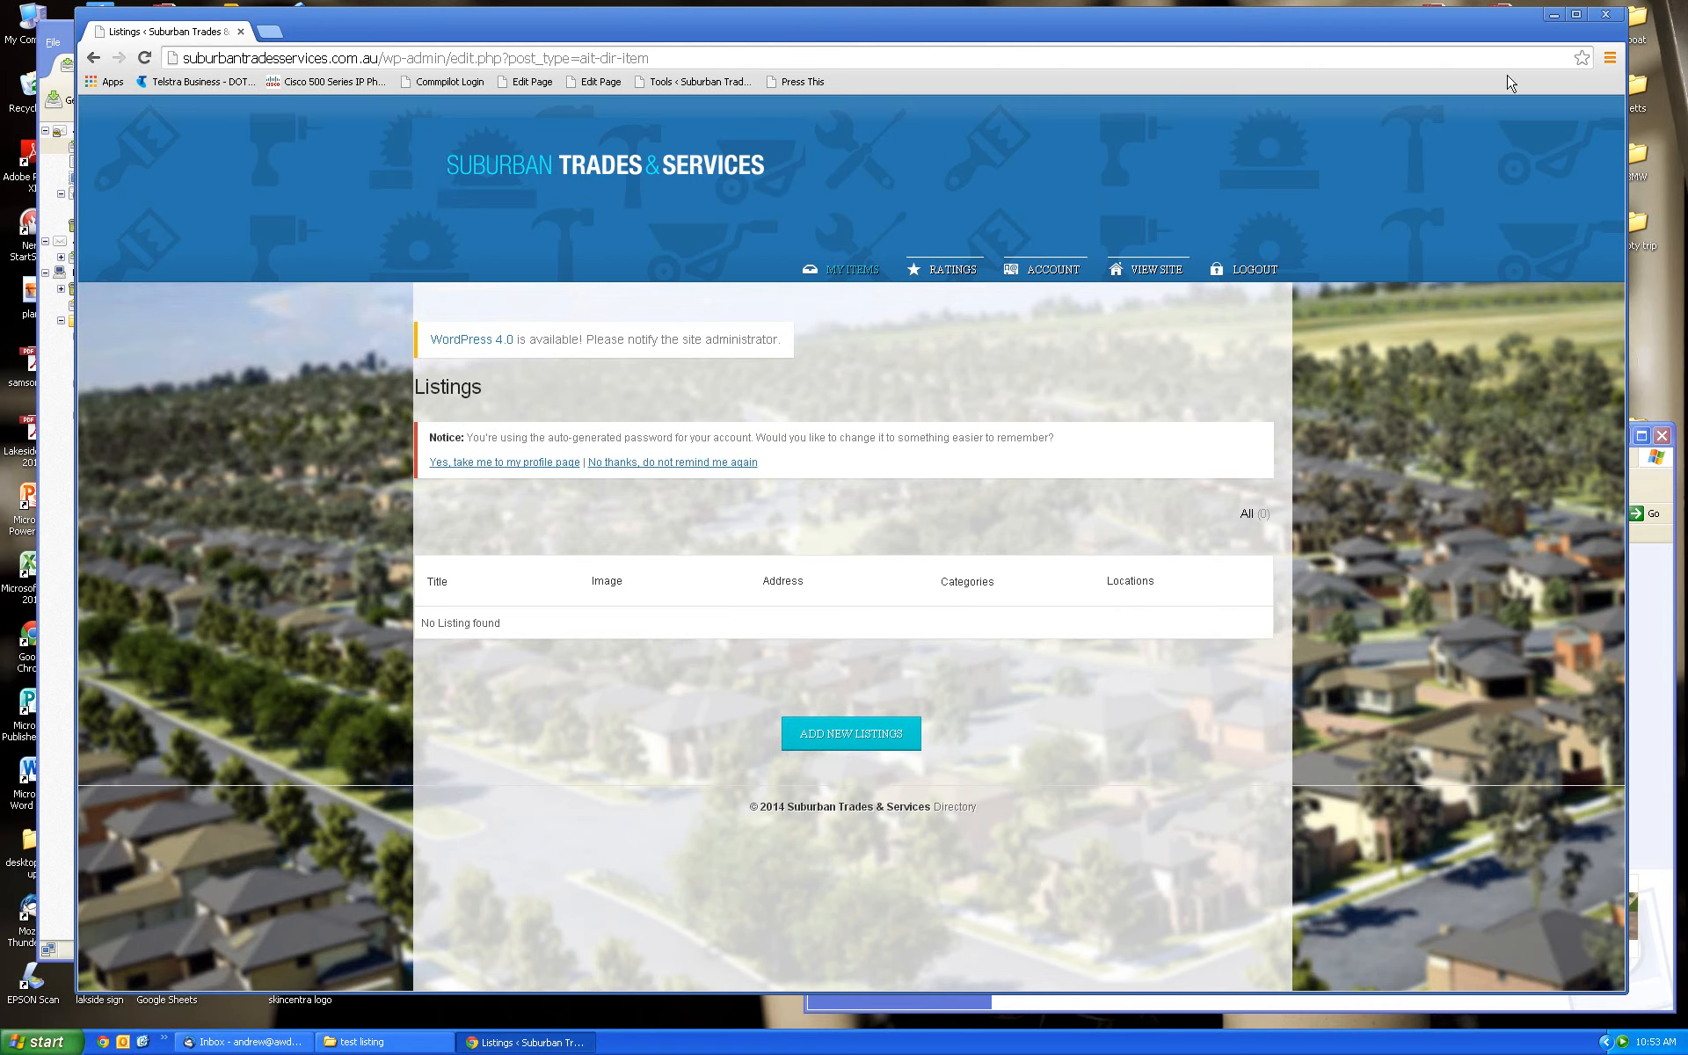
Permanently dismiss the auto-generated password notice and start a new listing
drag(1471, 39, 1479, 25)
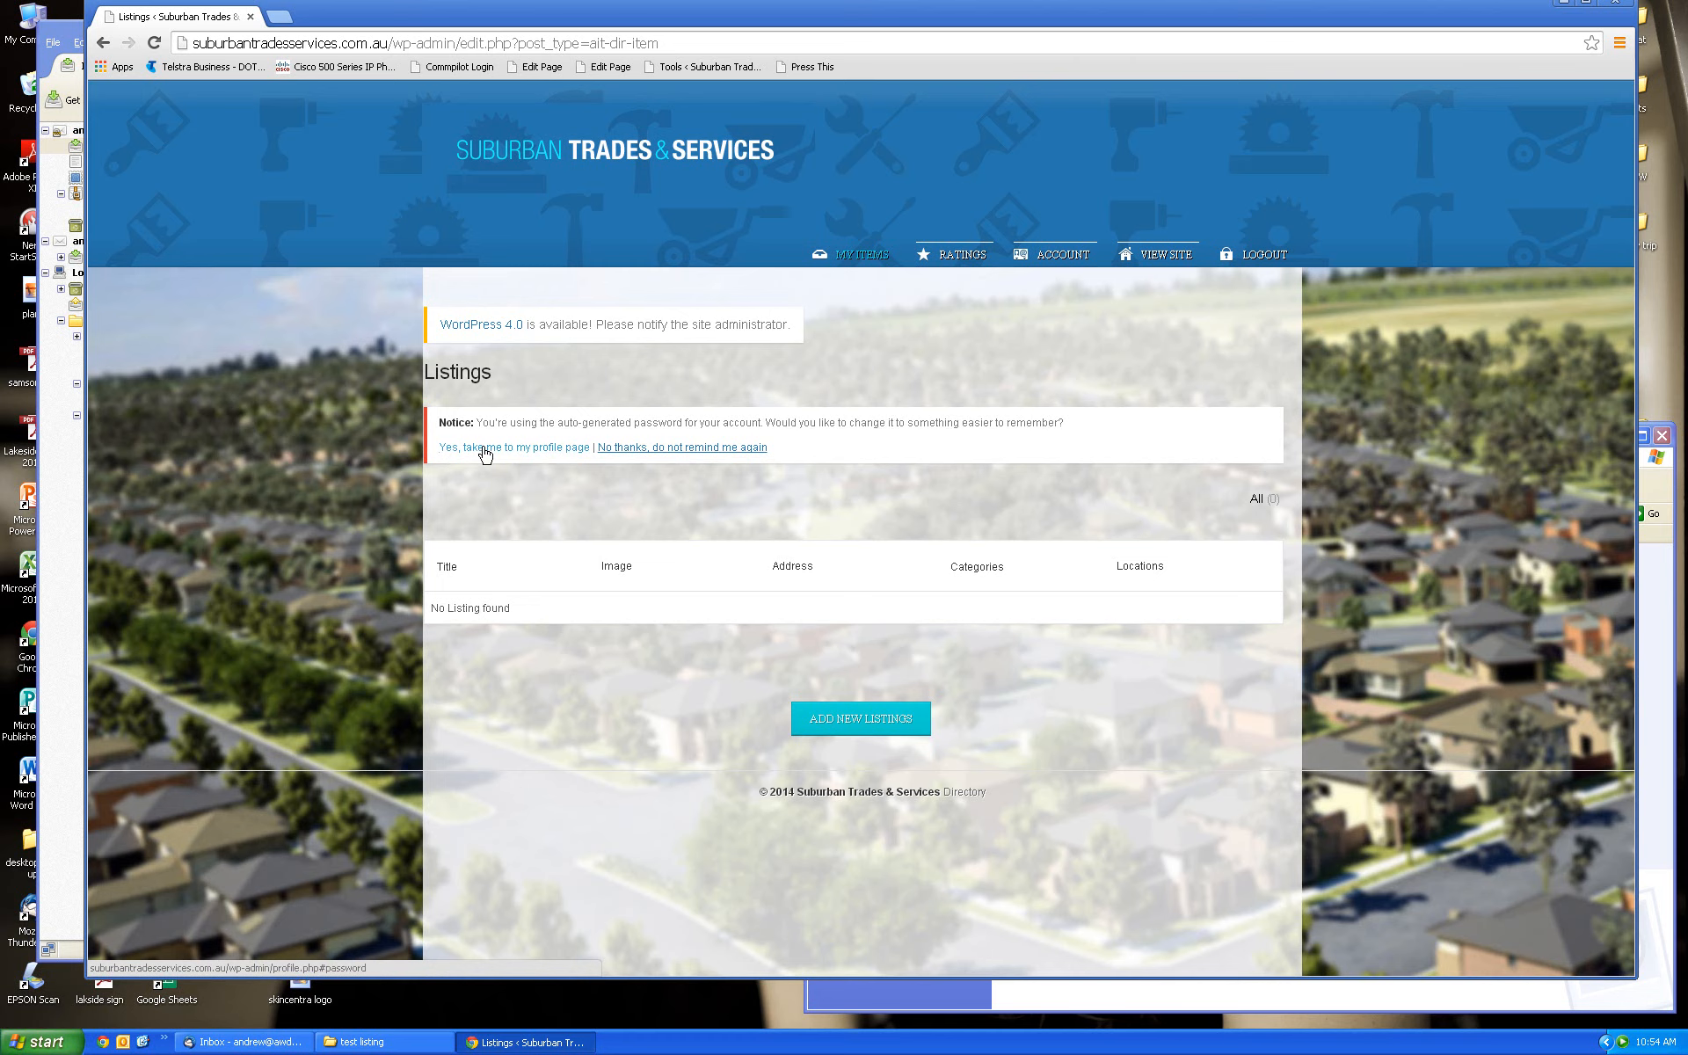
click(694, 455)
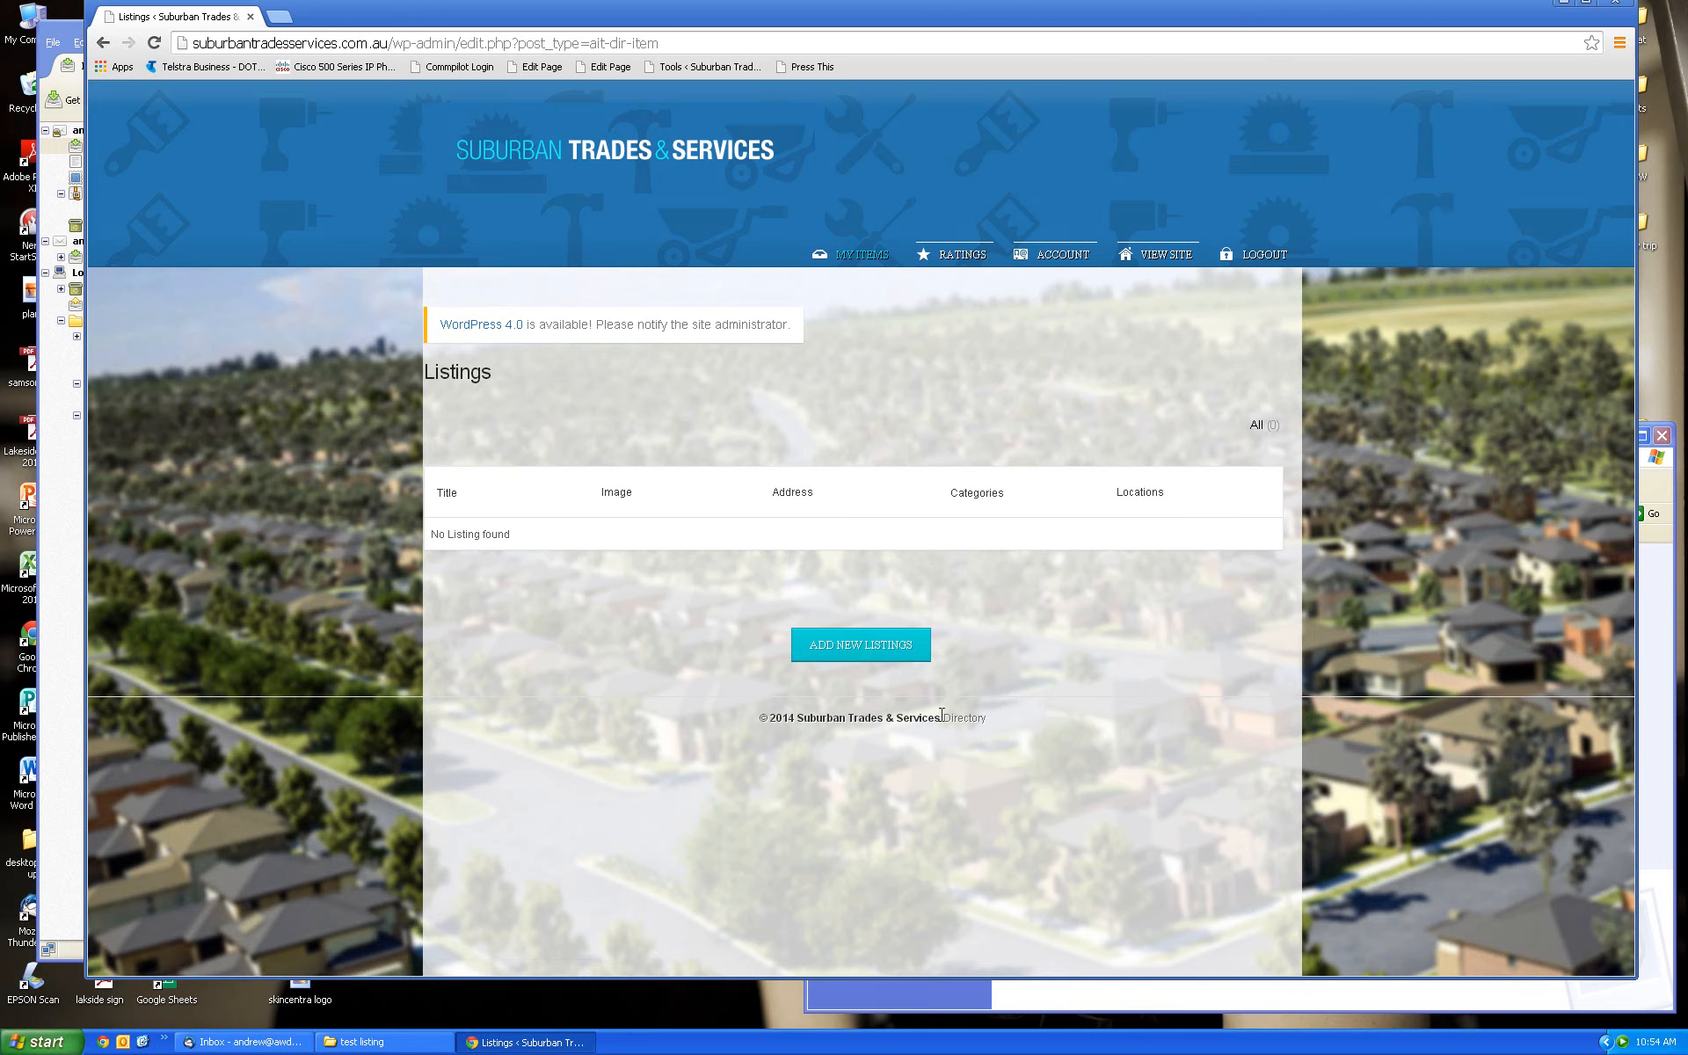
click(851, 649)
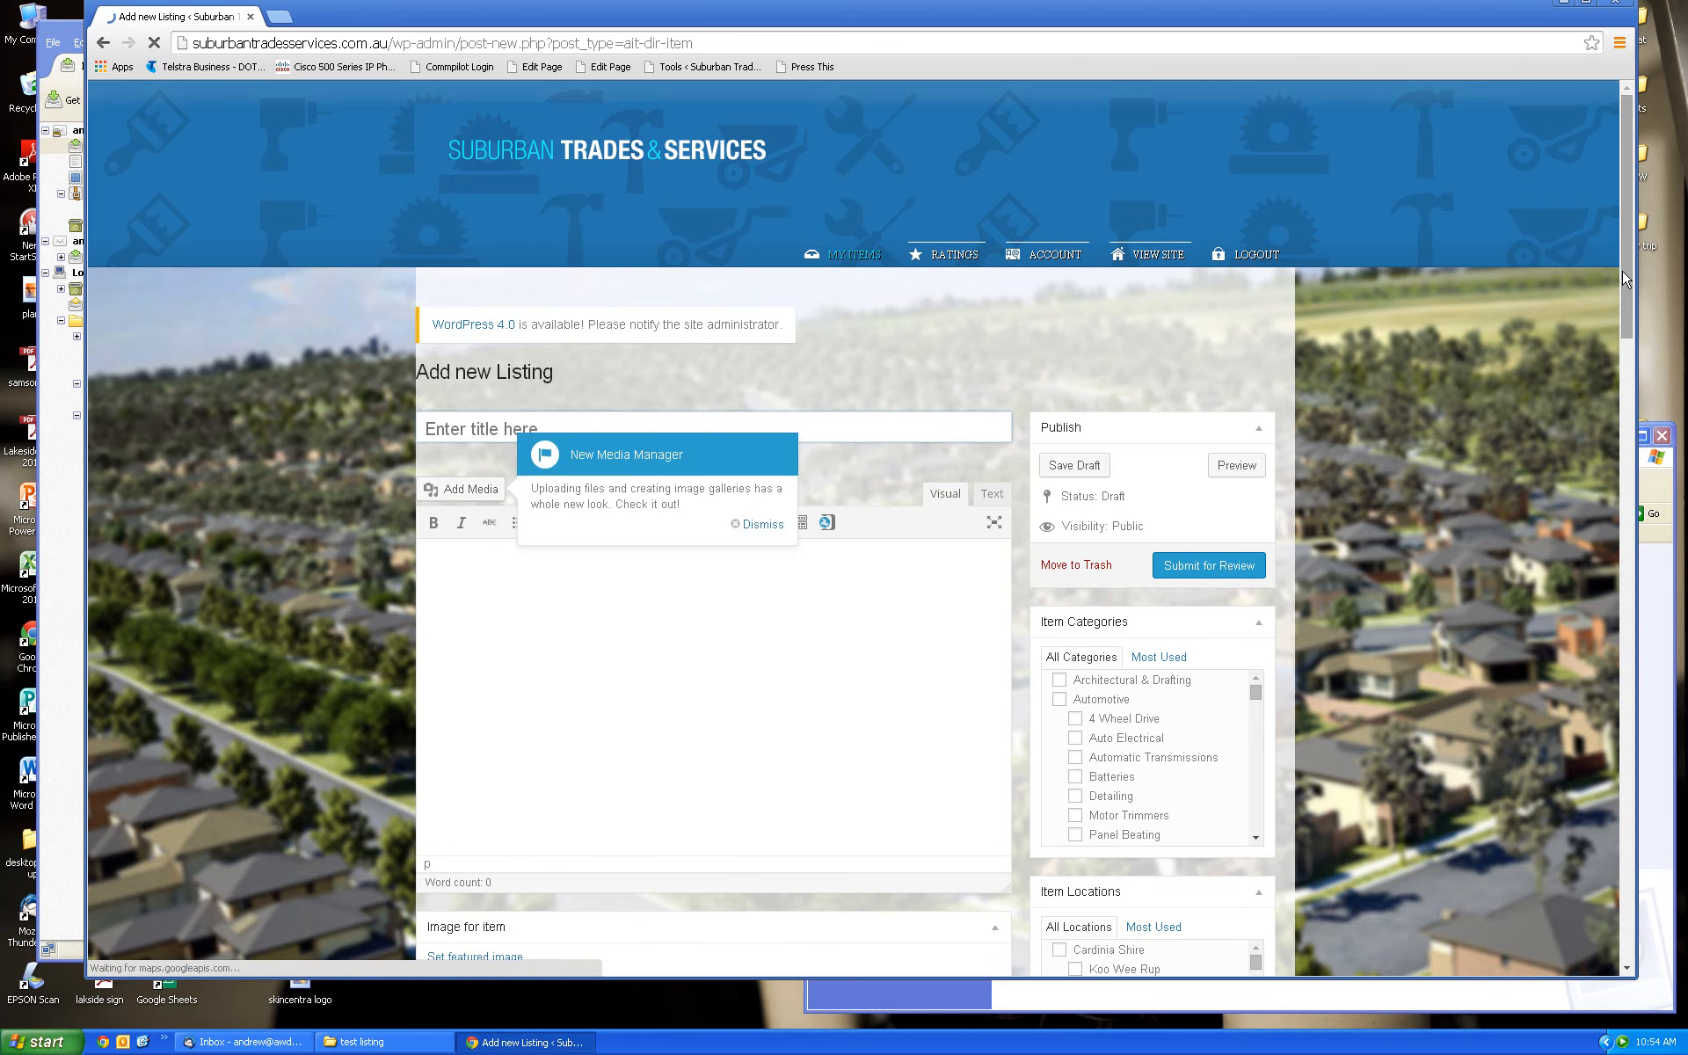
Dismiss the media manager notice and title the listing 'Andrew's Paving', saving a draft
scroll(1631, 305, down, 1)
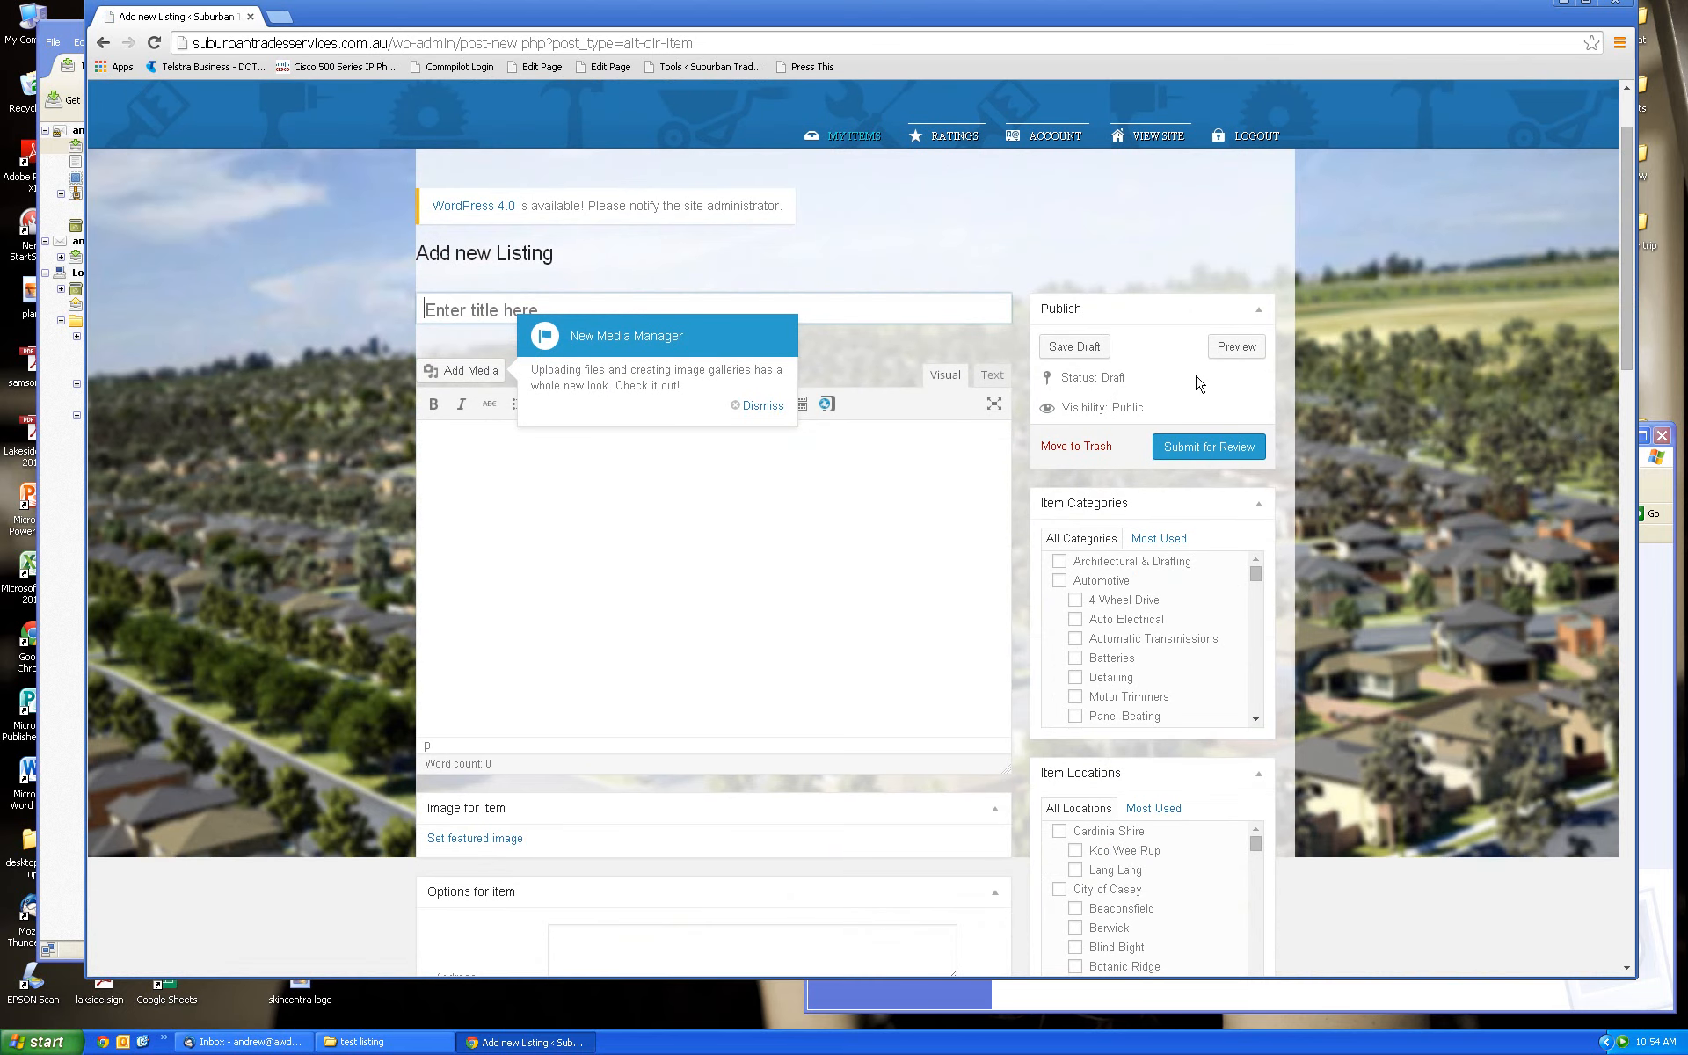
click(761, 405)
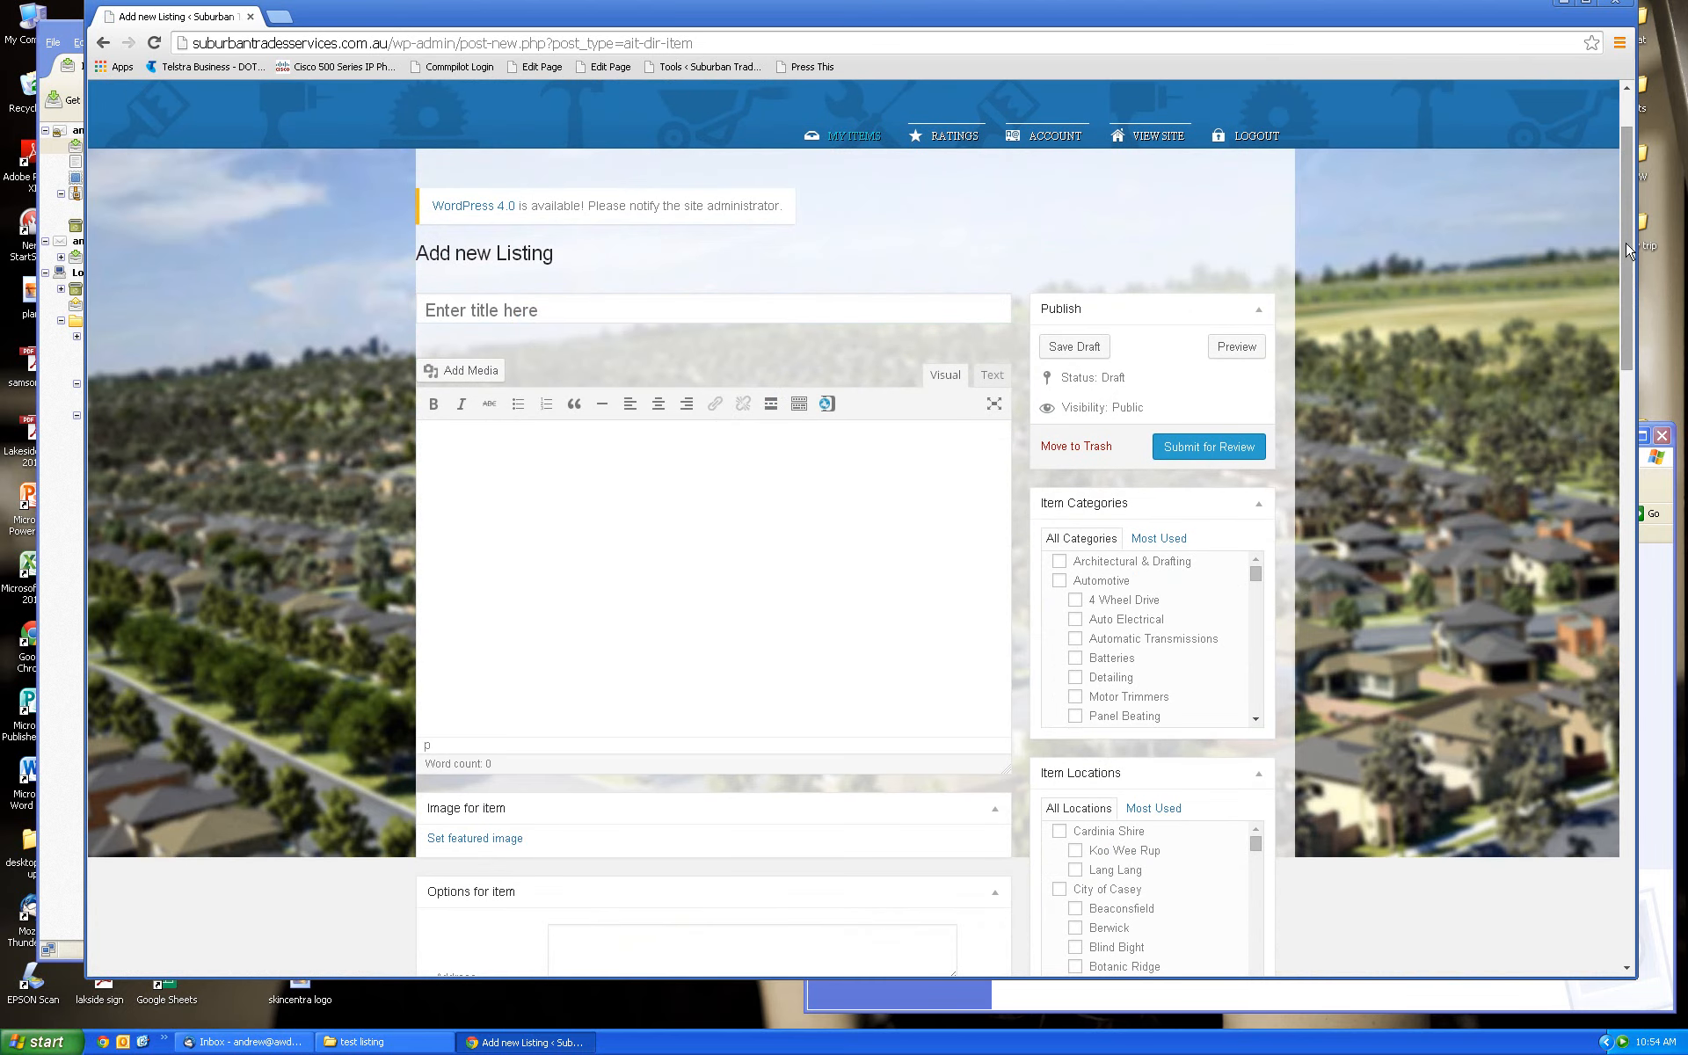
mouse_move(1629, 251)
mouse_down()
mouse_move(1621, 546)
mouse_move(1601, 237)
mouse_up()
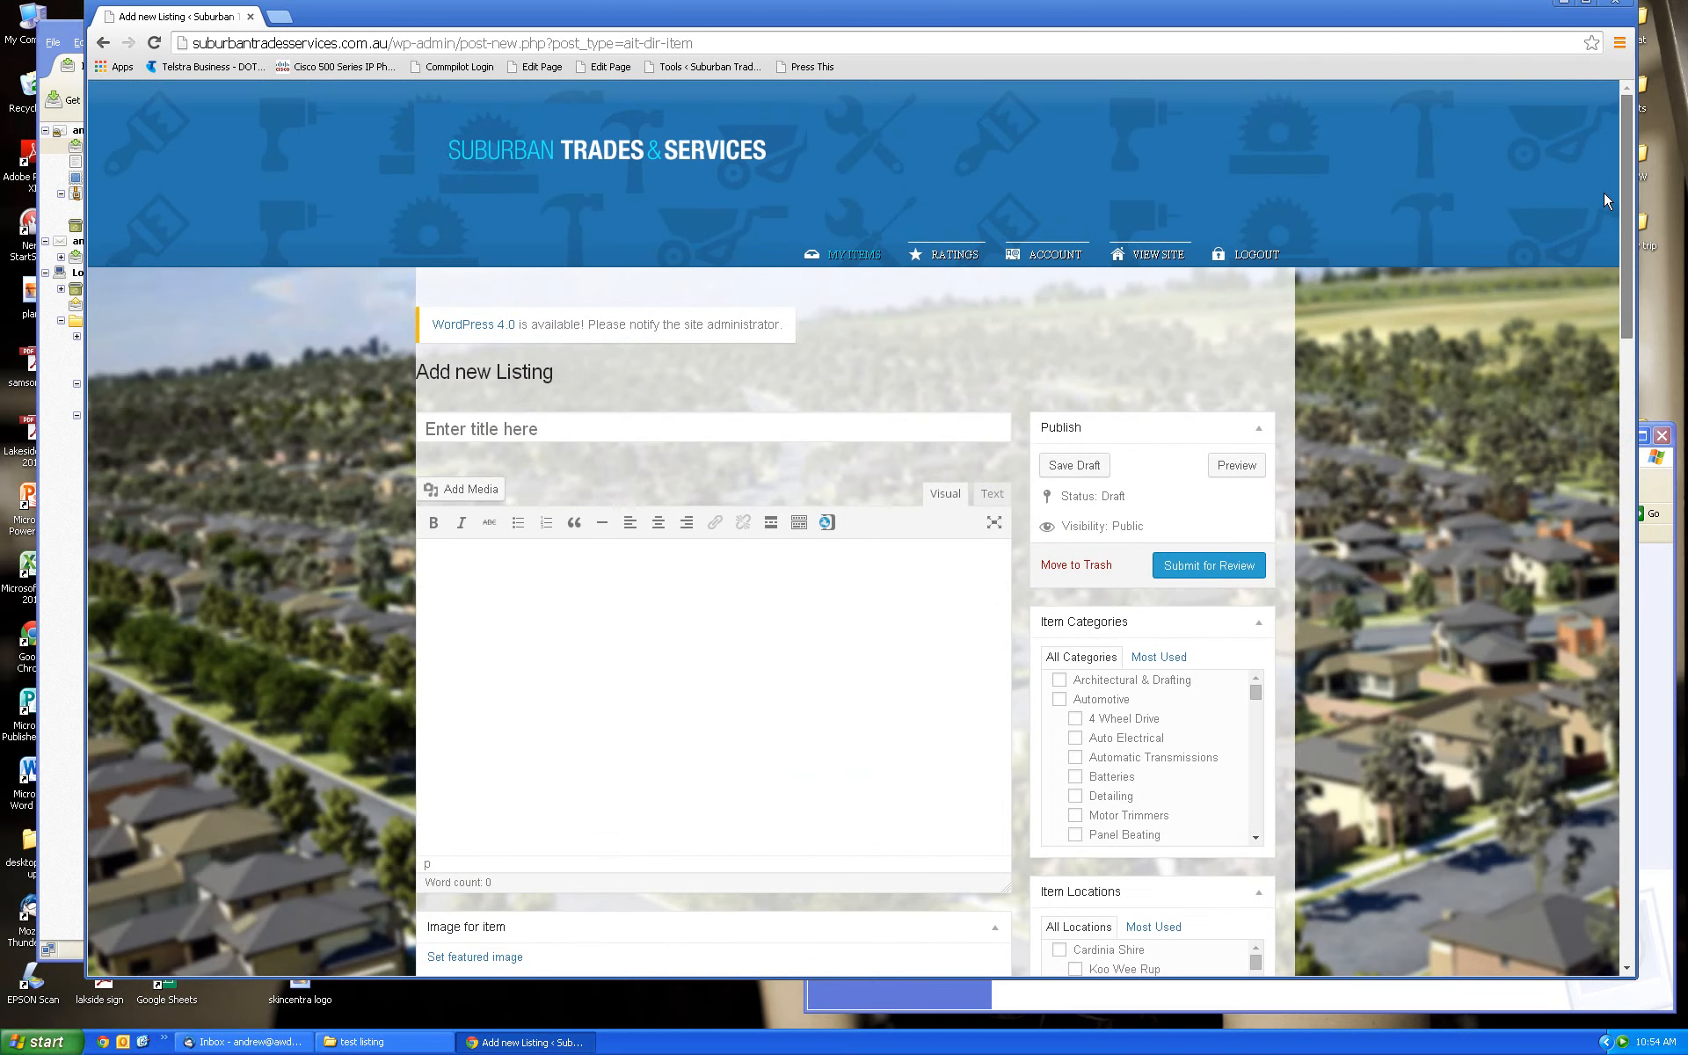
click(567, 426)
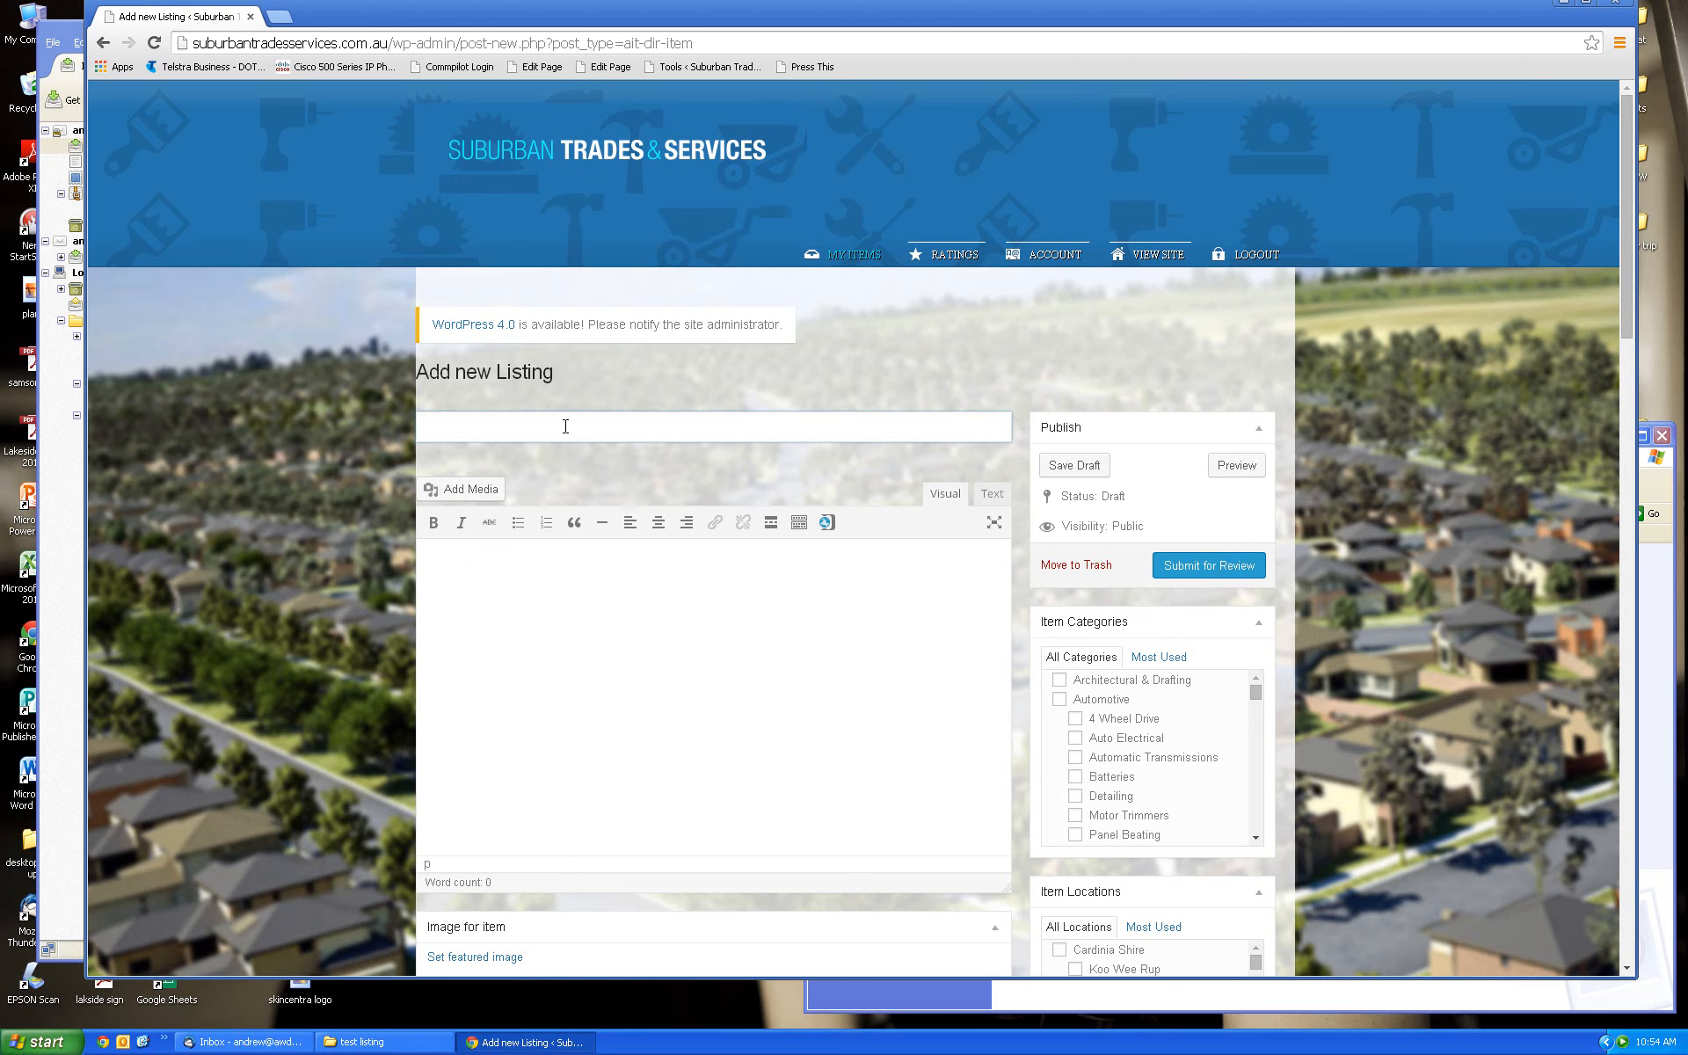
text(Andrew's Paving)
drag(1625, 321, 1624, 366)
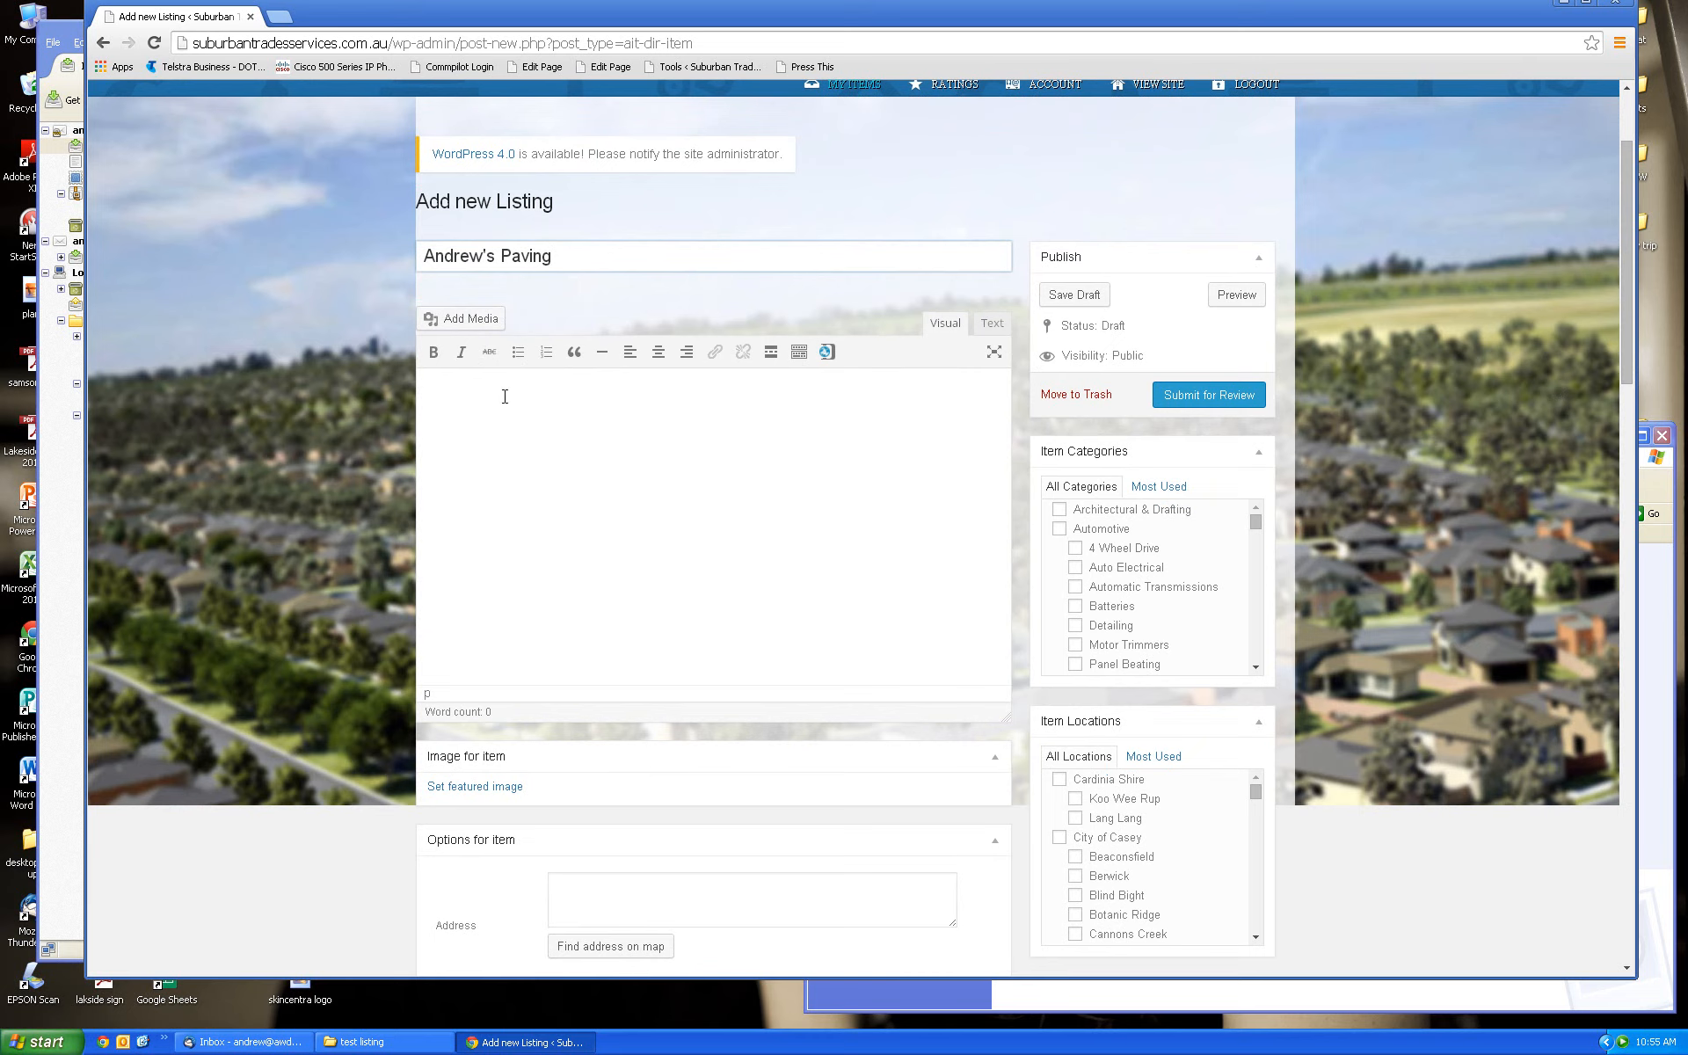
click(434, 399)
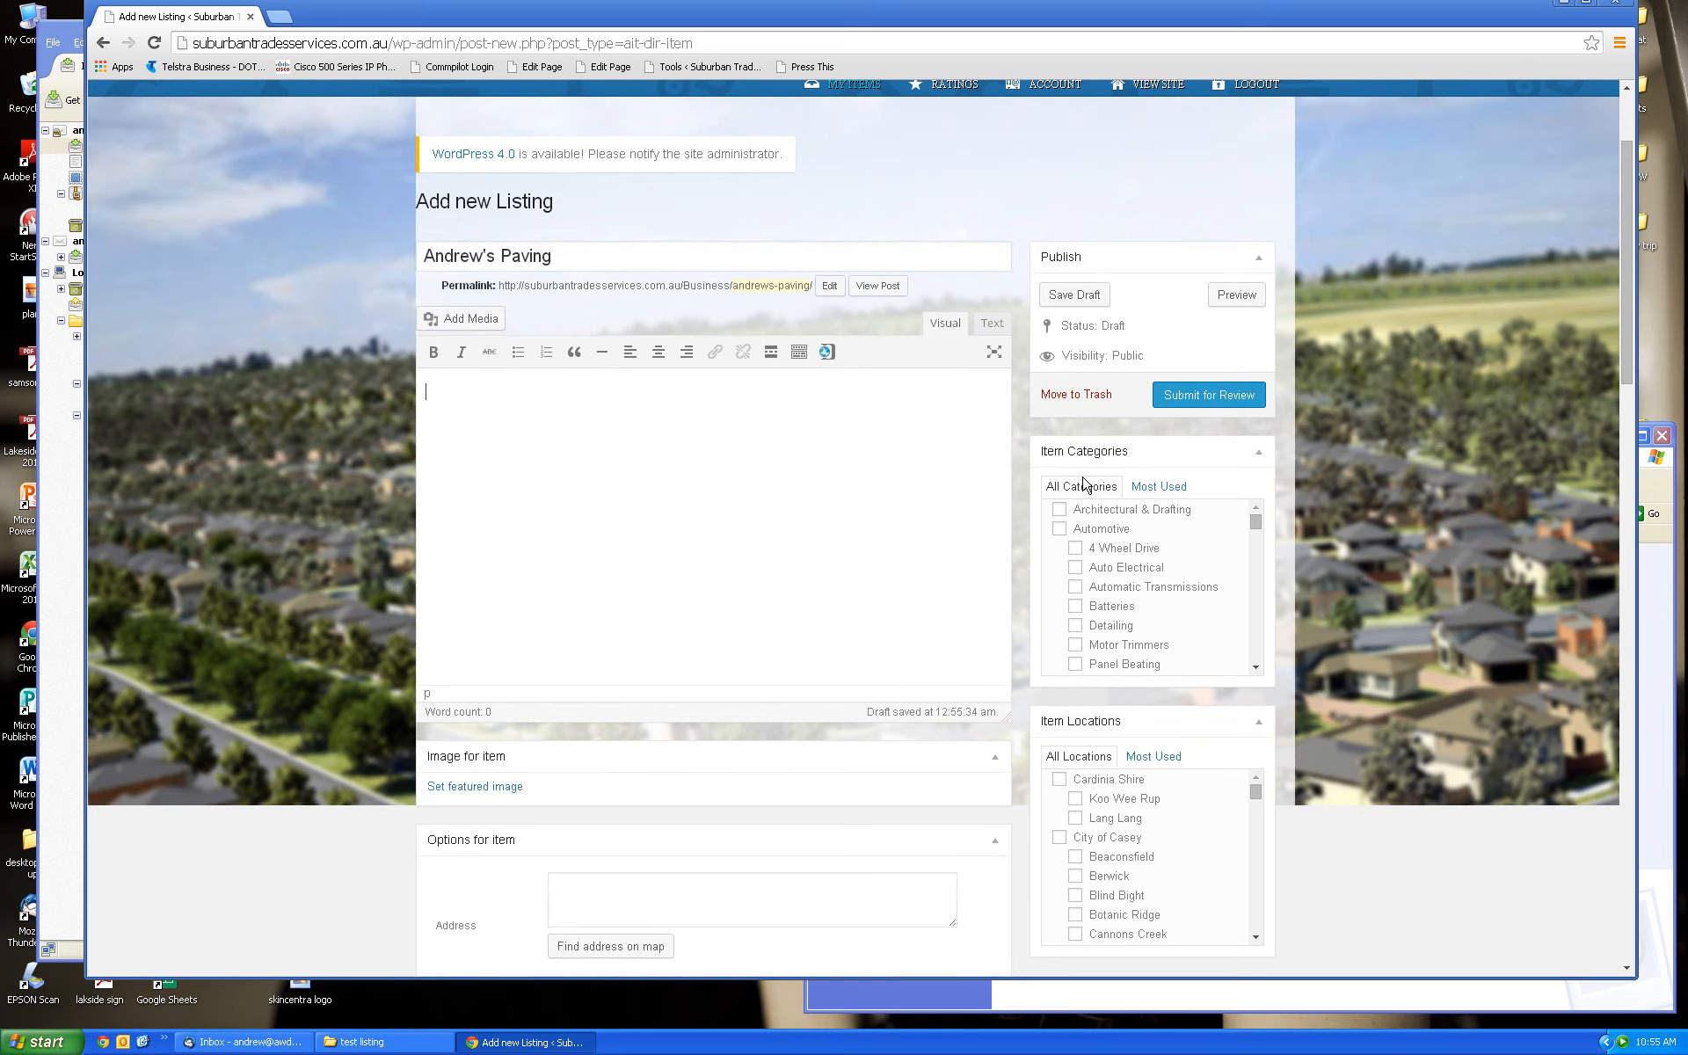
drag(1626, 345, 1625, 354)
Open paving.txt and select its three-paragraph paving description
click(384, 1042)
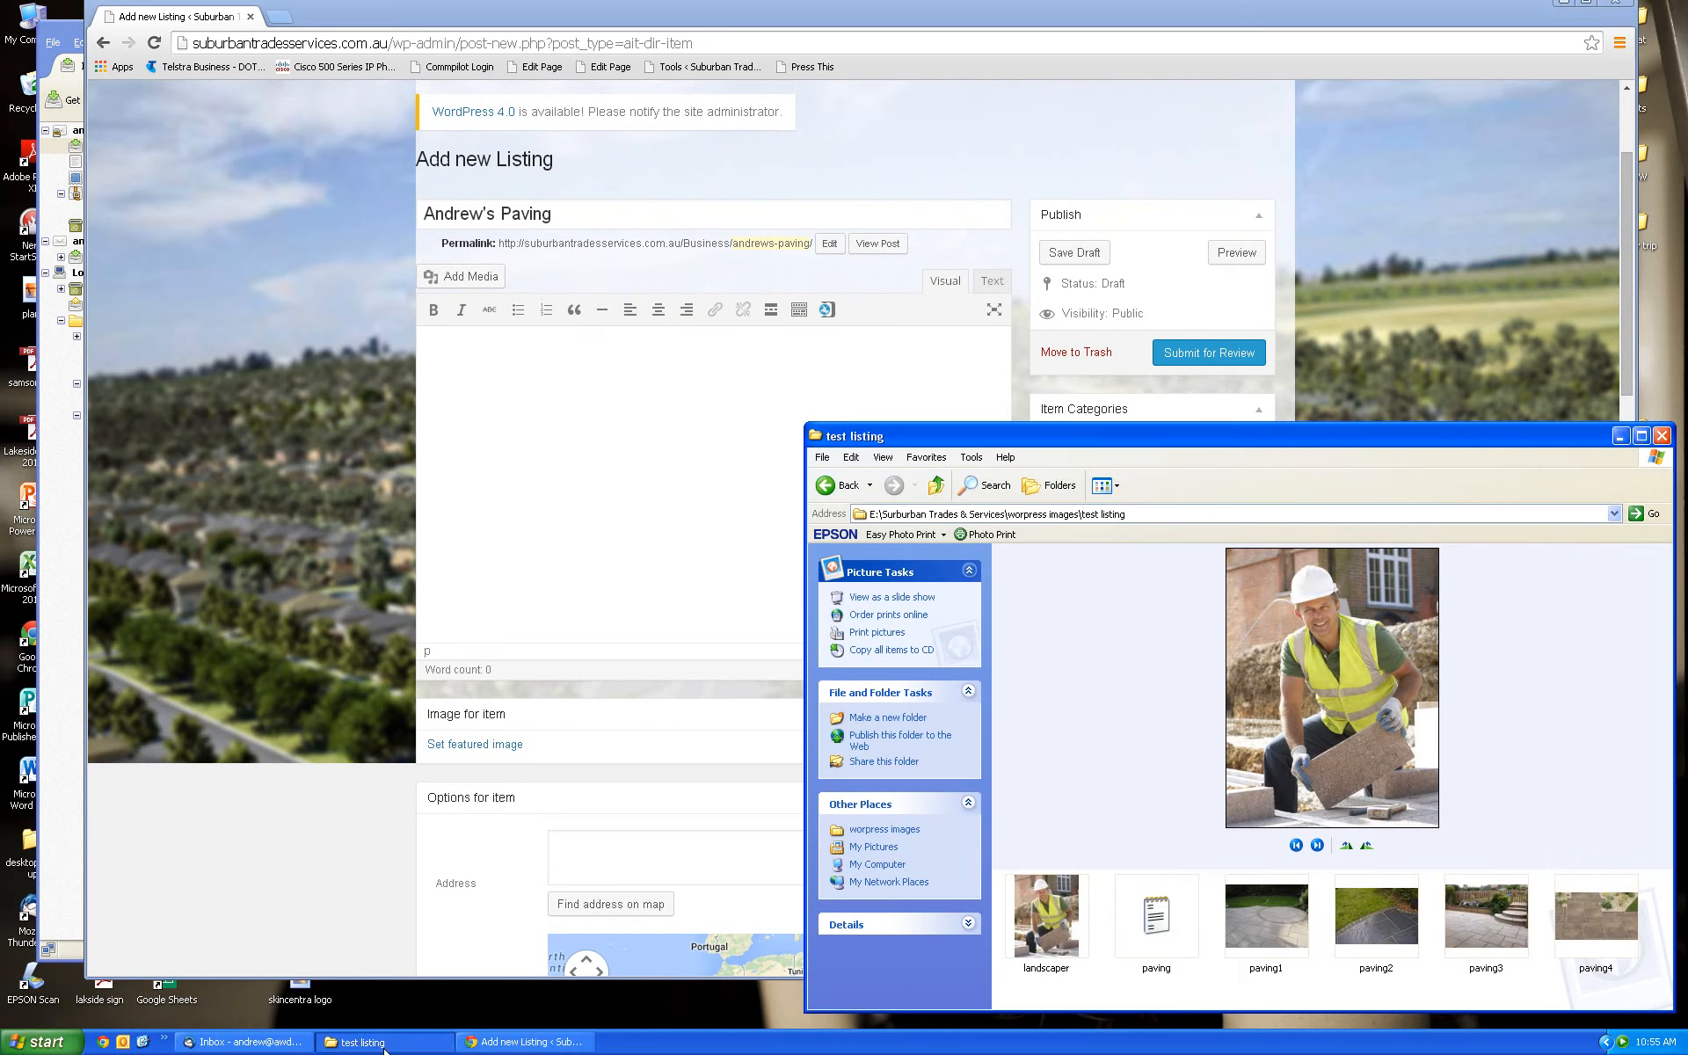
click(1153, 925)
double_click(1154, 924)
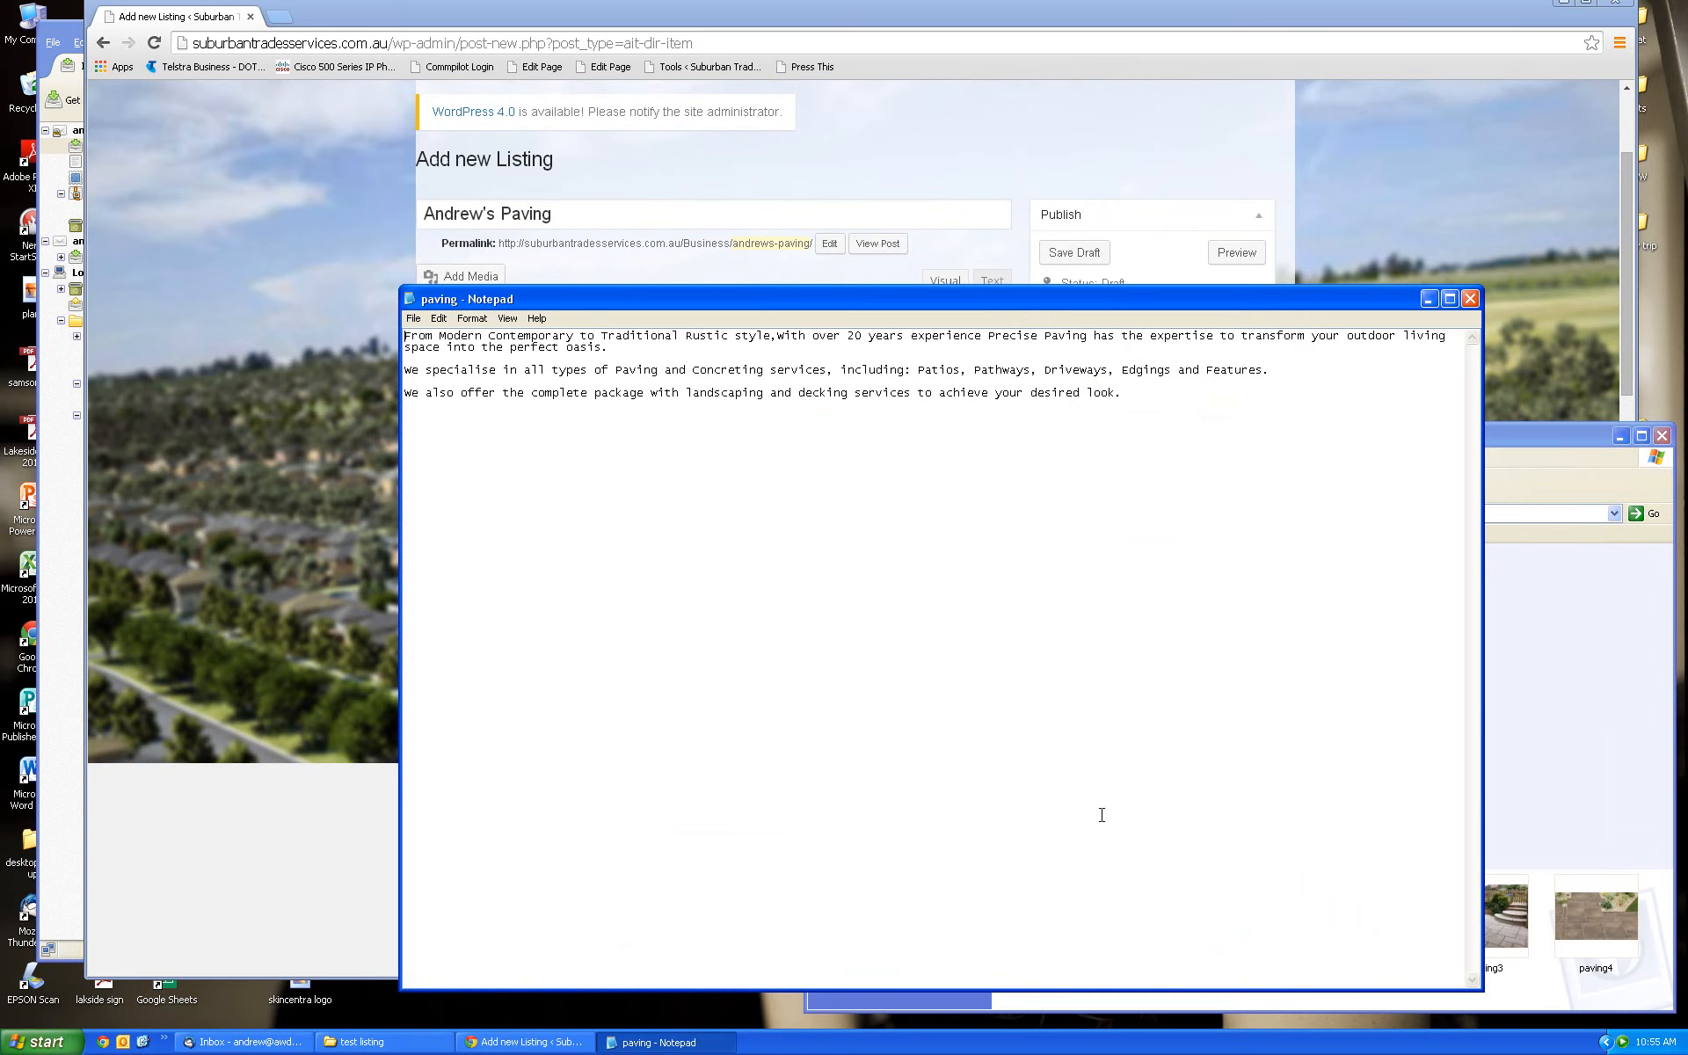
drag(405, 336, 1153, 393)
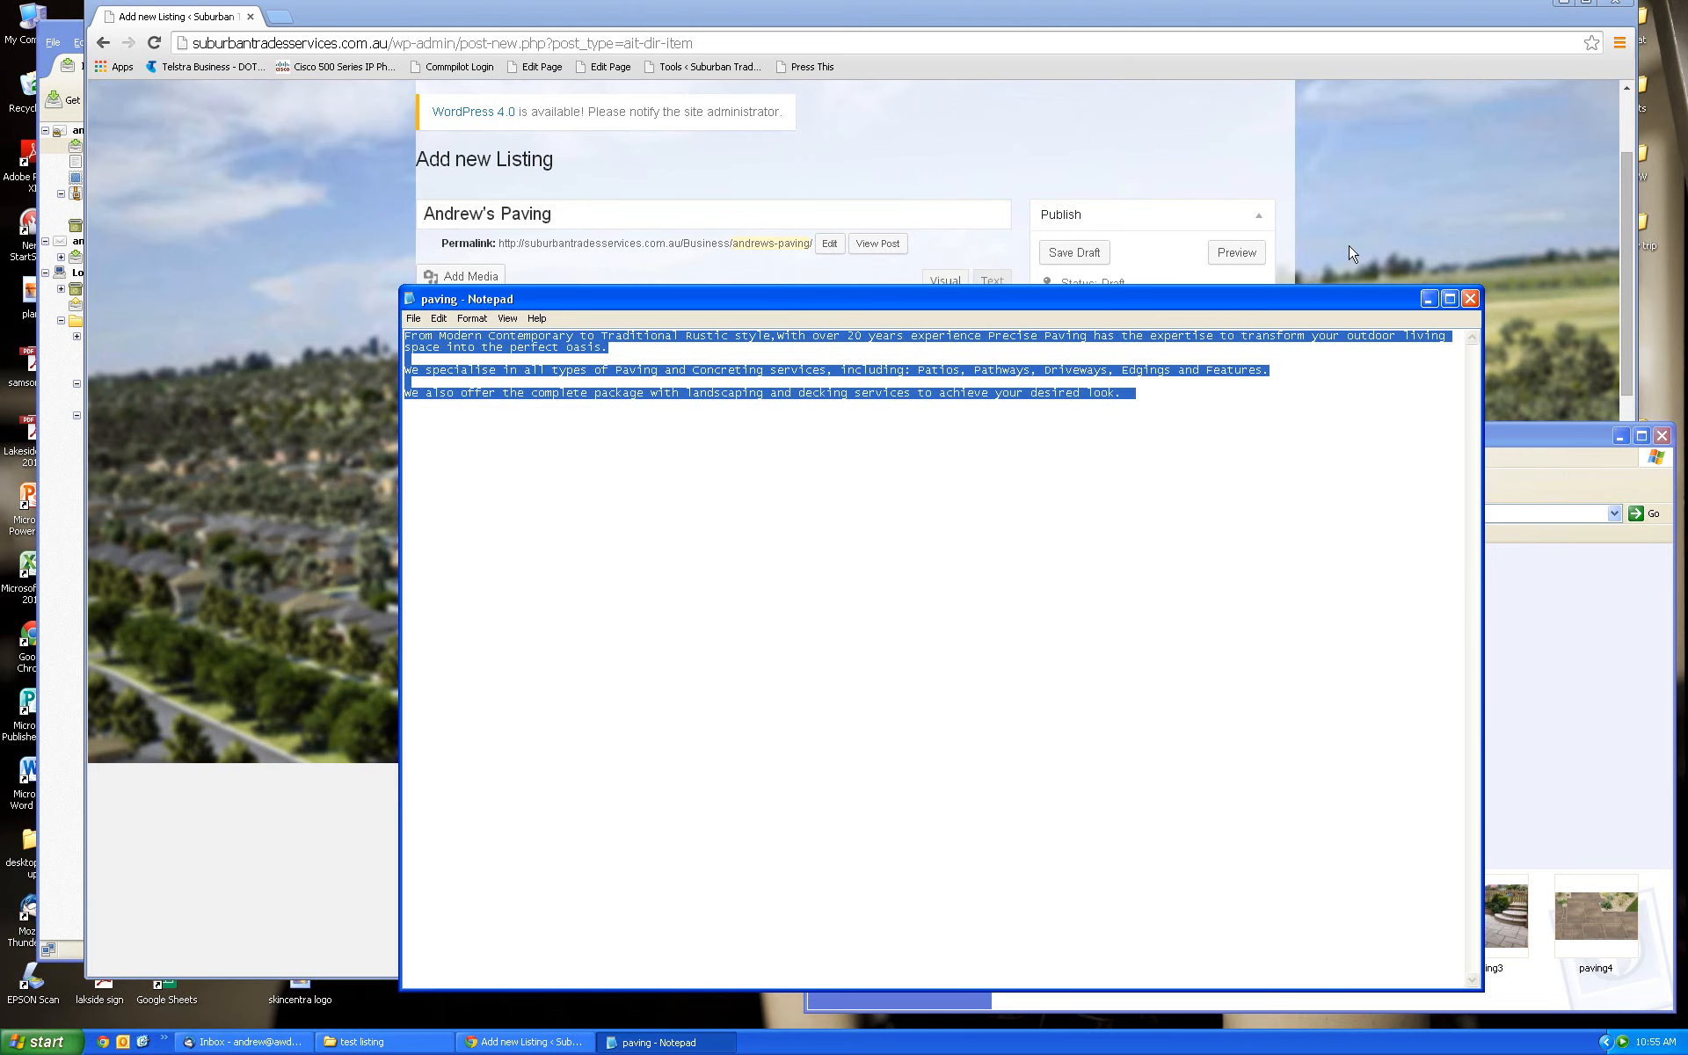
Paste the description into the listing editor and fix the spacing after 'style,'
click(1243, 167)
click(498, 354)
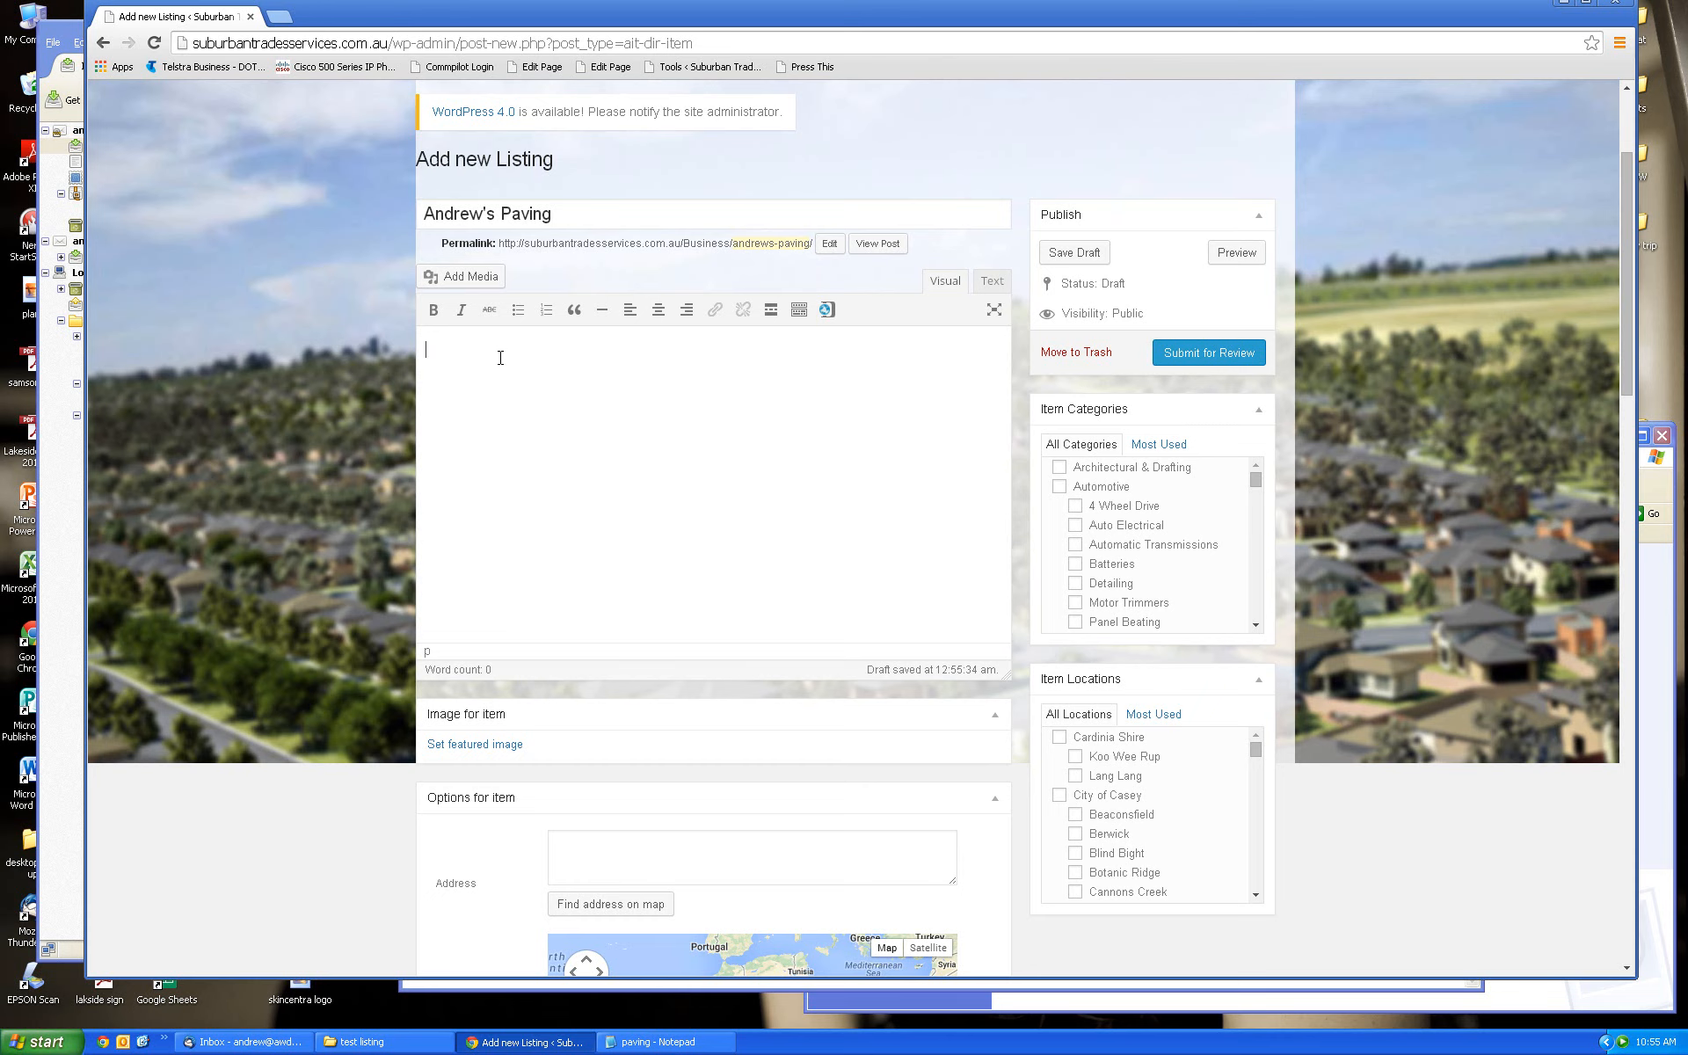
text(From Modern Contemporary to Traditional Rustic style,With over 20 years experience Precise Paving has the expertise to transform your outdoor living space into the perfect oasis.  We specialise in all types of Paving and Concreting services, including: Patios, Pathways, Driveways, Edgings and Features.  We also offer the complete package with landscaping and decking services to achieve your desired look.)
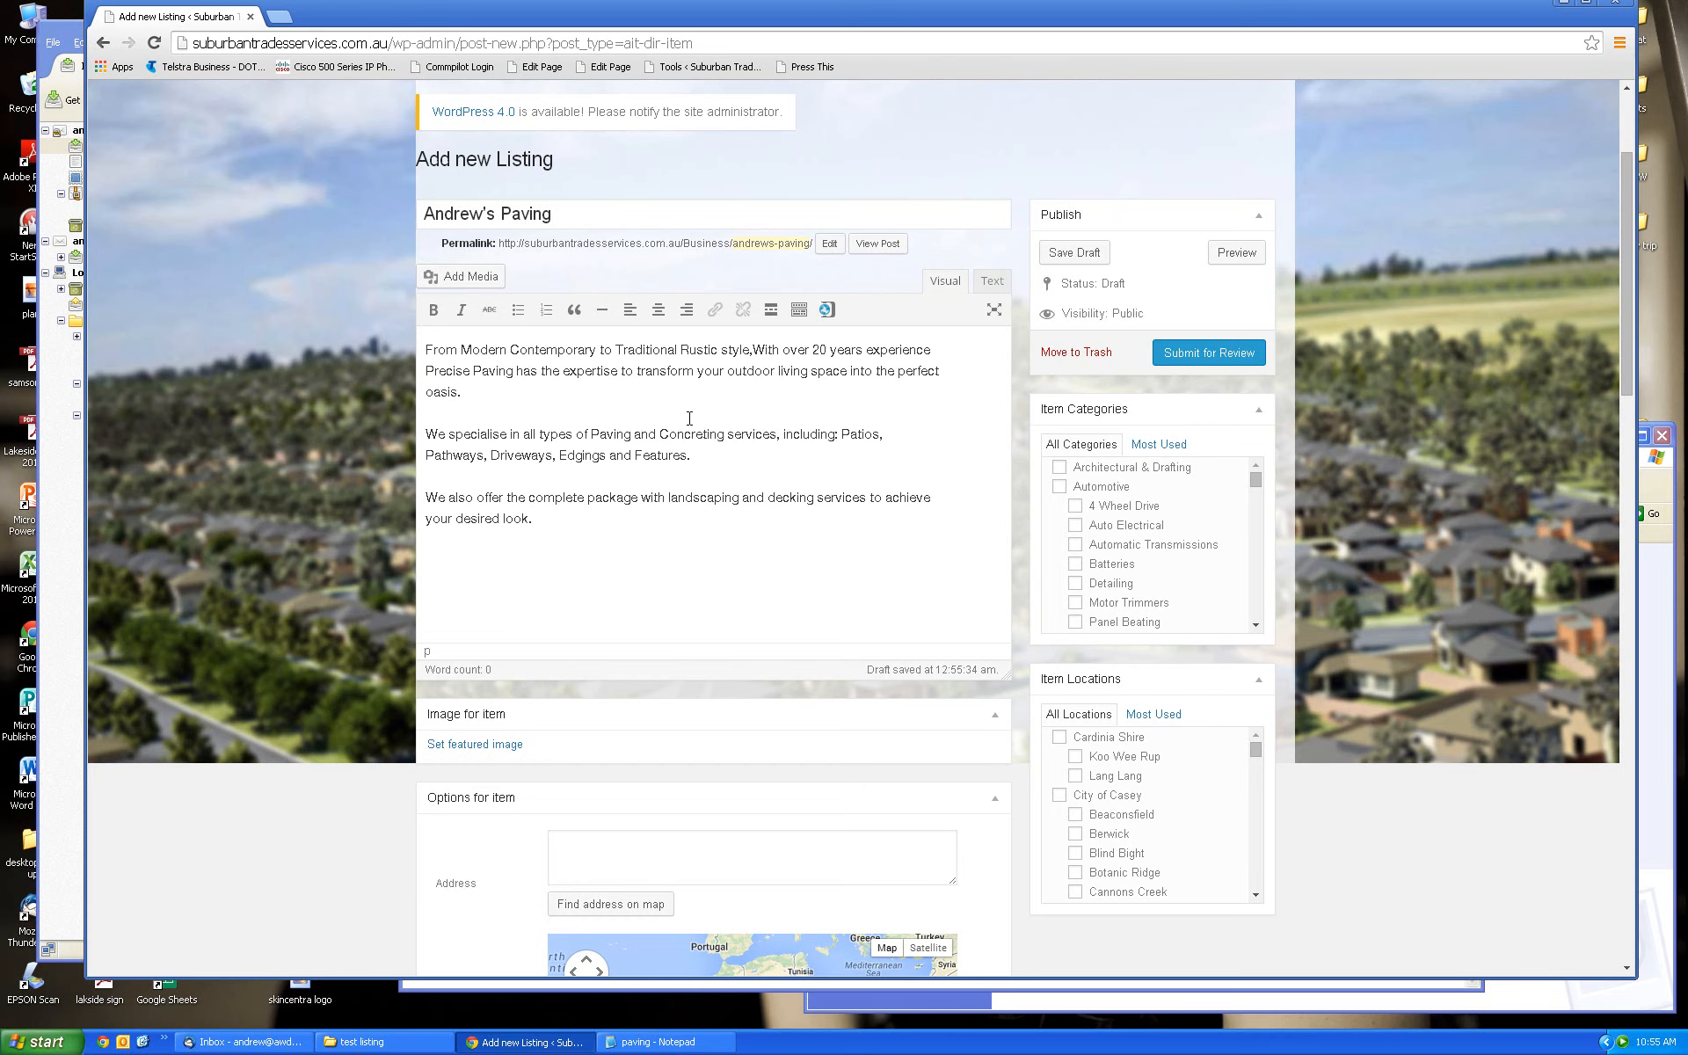
click(754, 349)
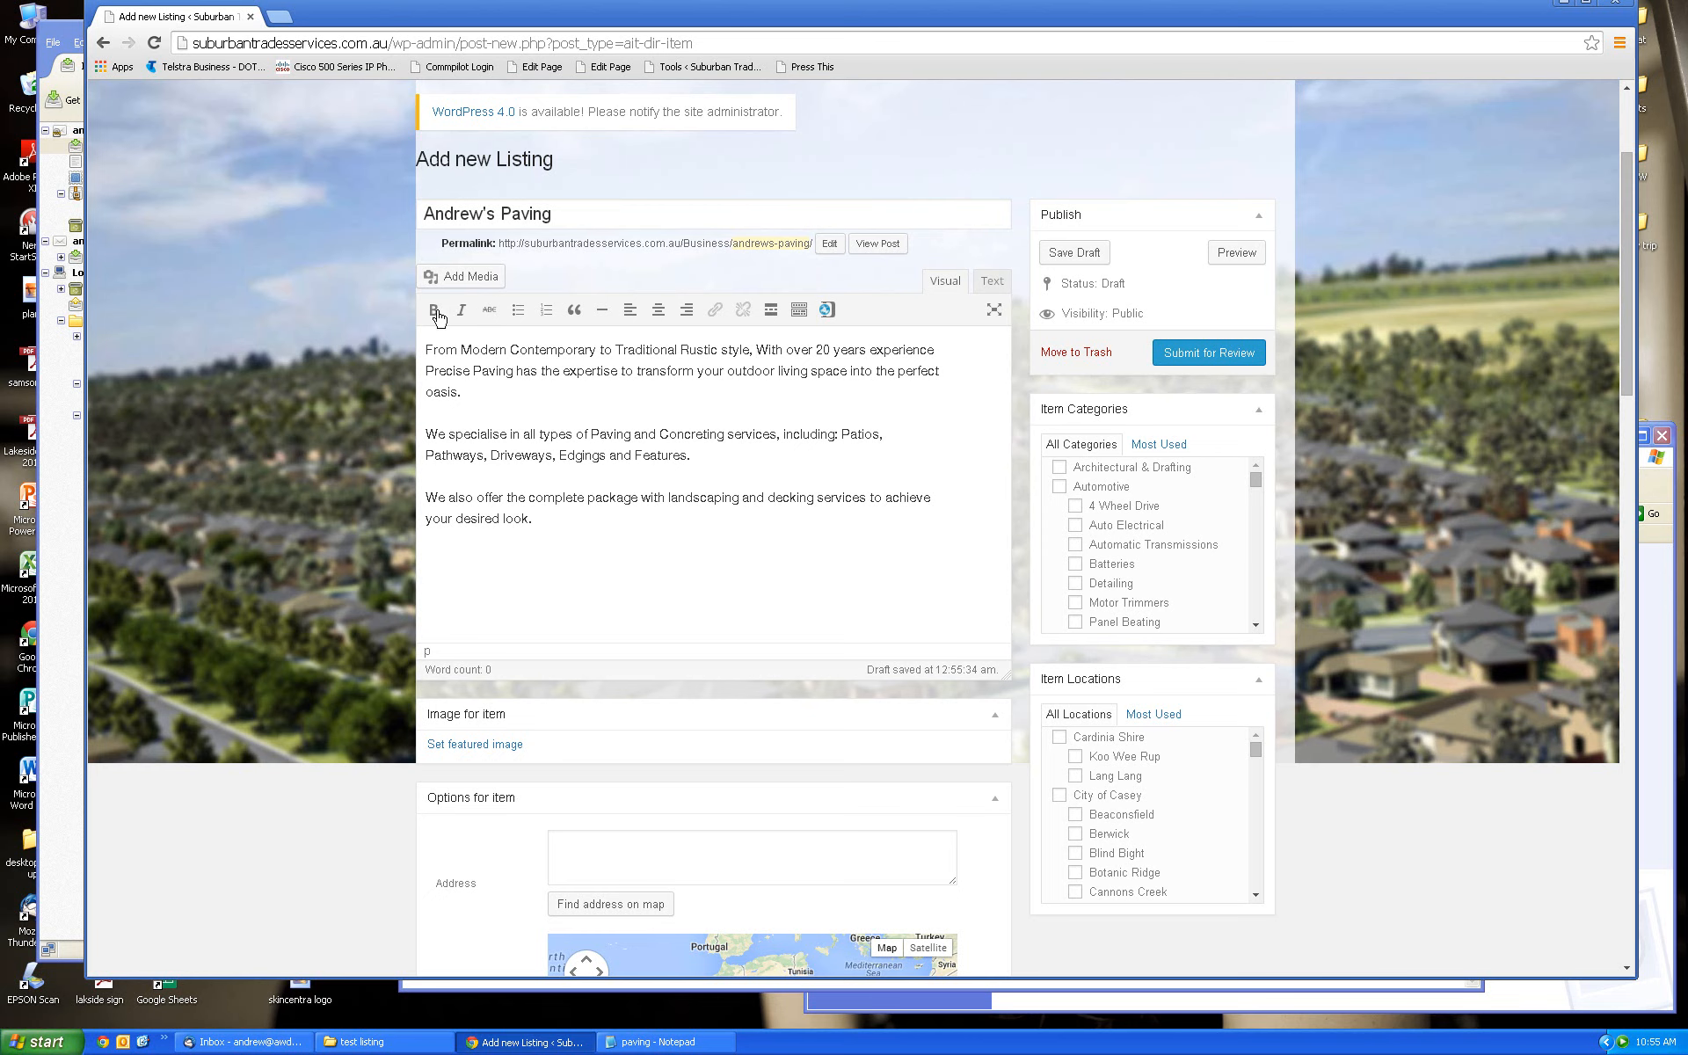
click(757, 349)
drag(1629, 367, 1629, 385)
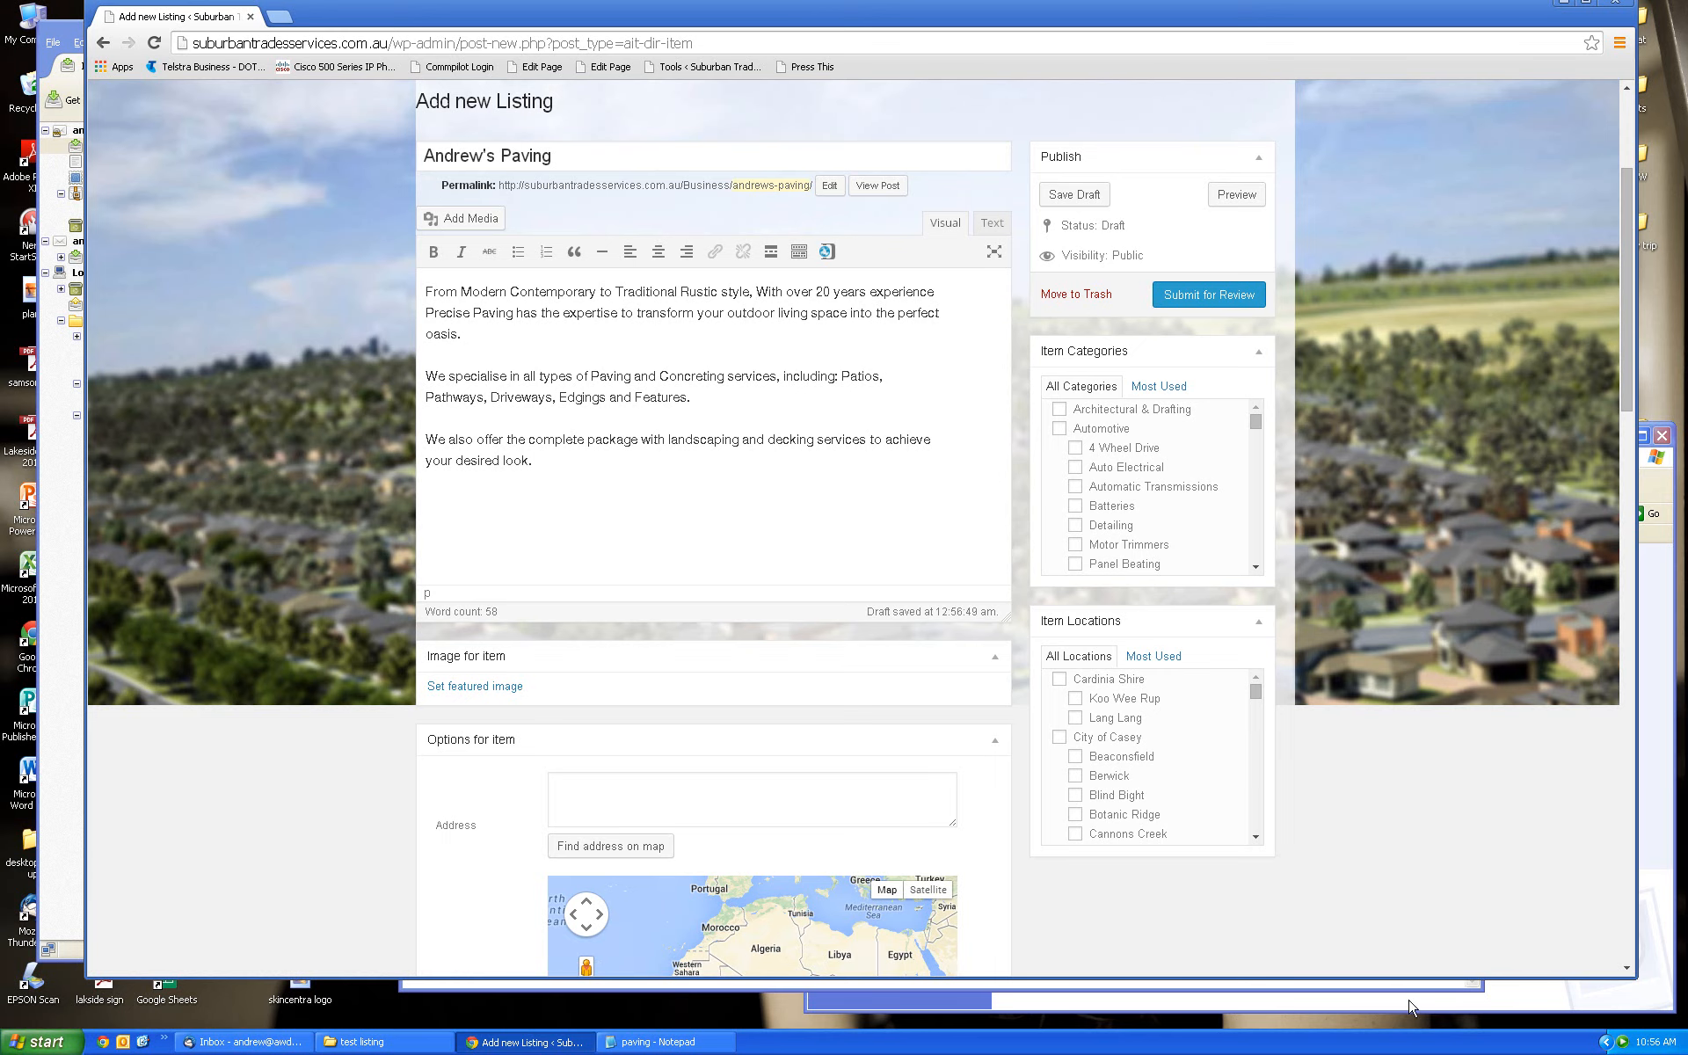
Select landscaper.jpg in the test listing picture folder
key(alt+Tab)
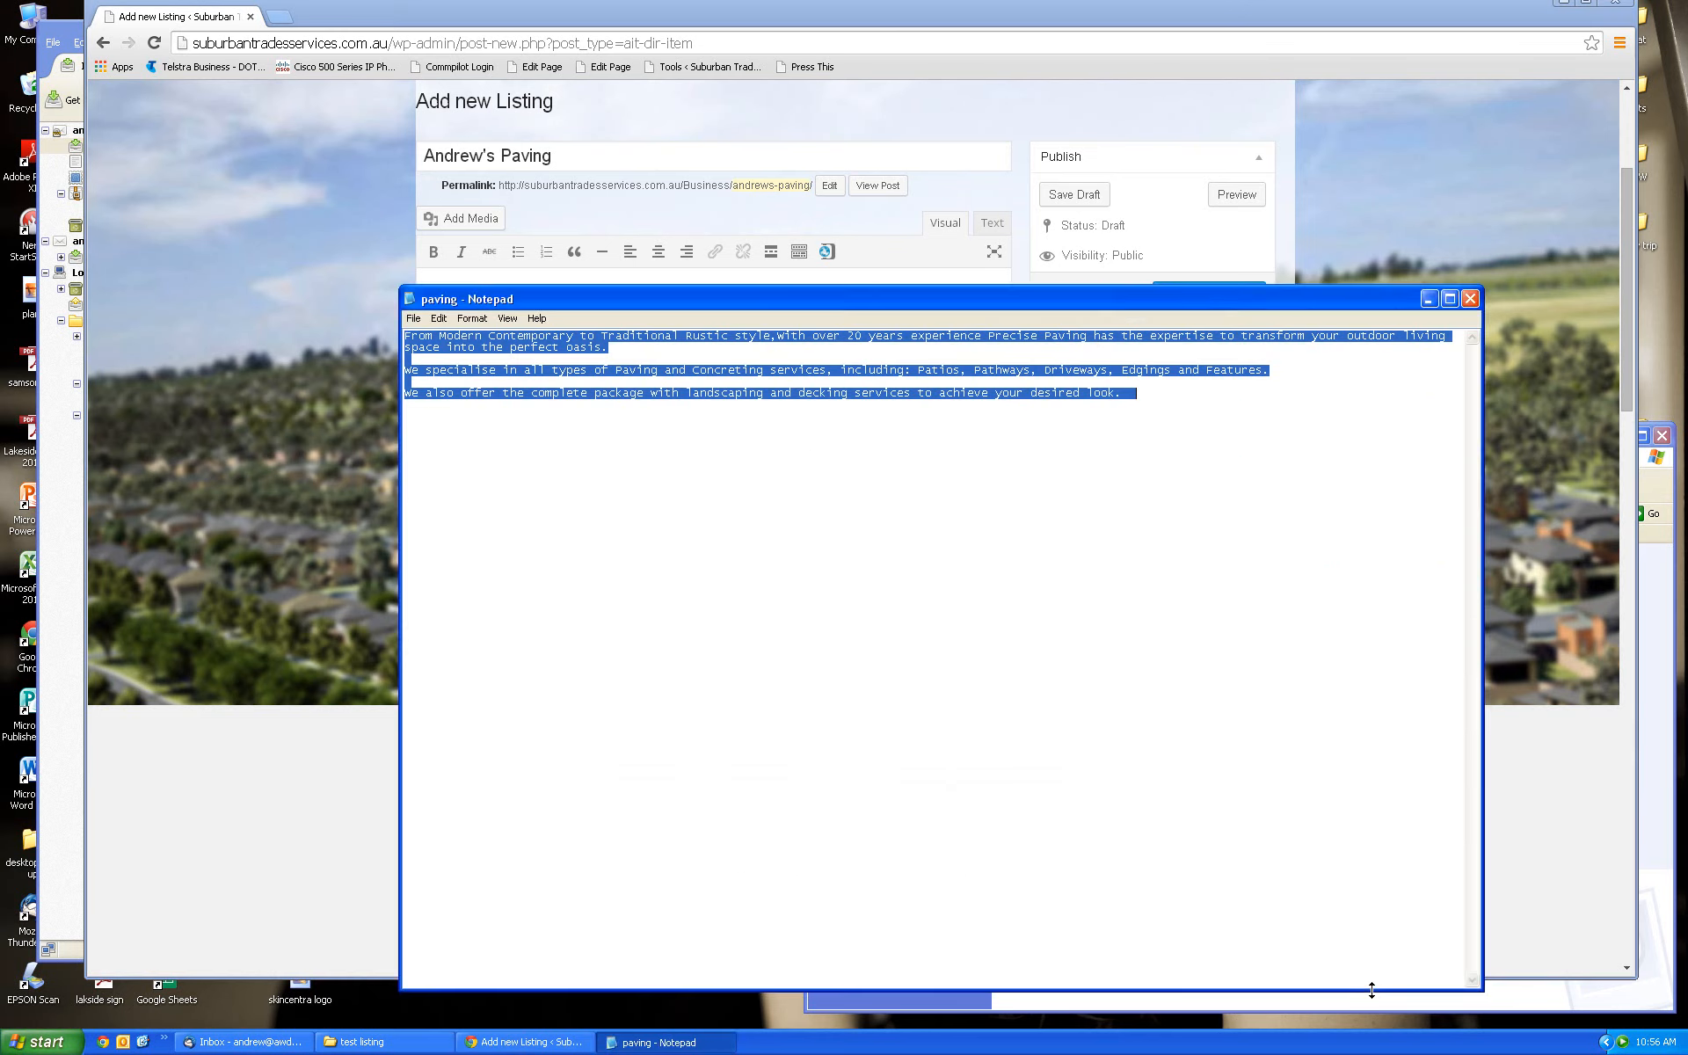
click(1319, 1009)
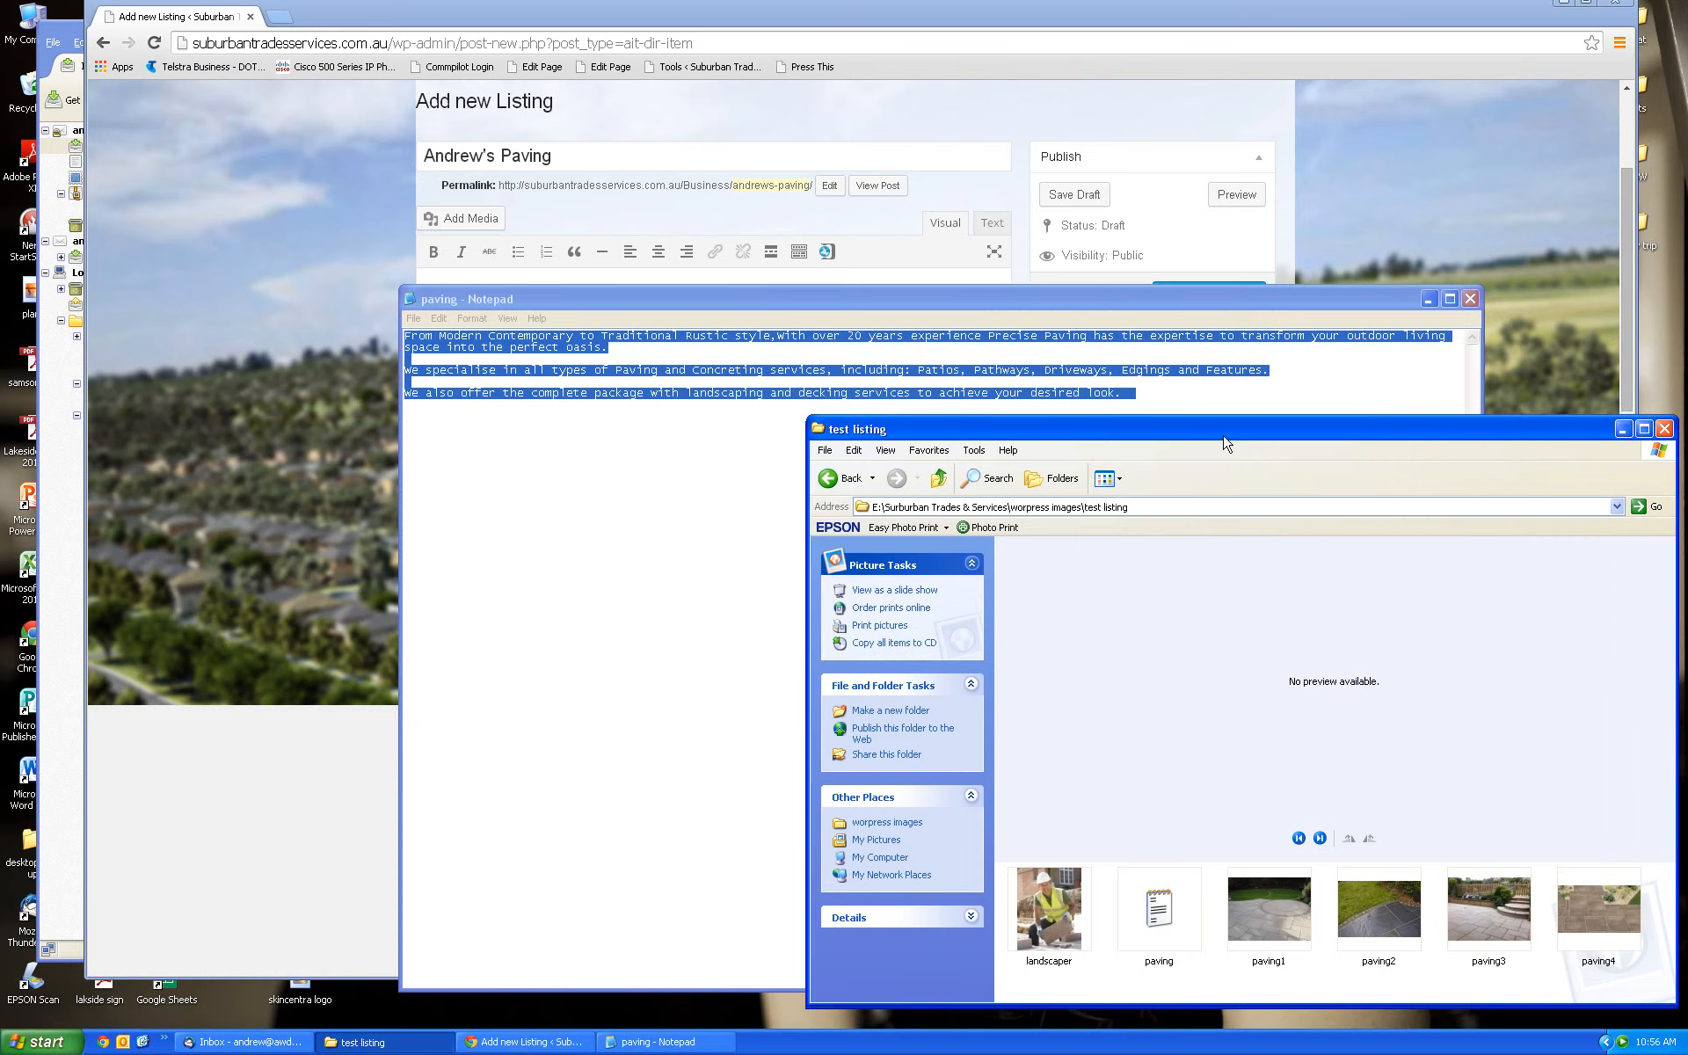
drag(1222, 444, 1233, 237)
click(1059, 729)
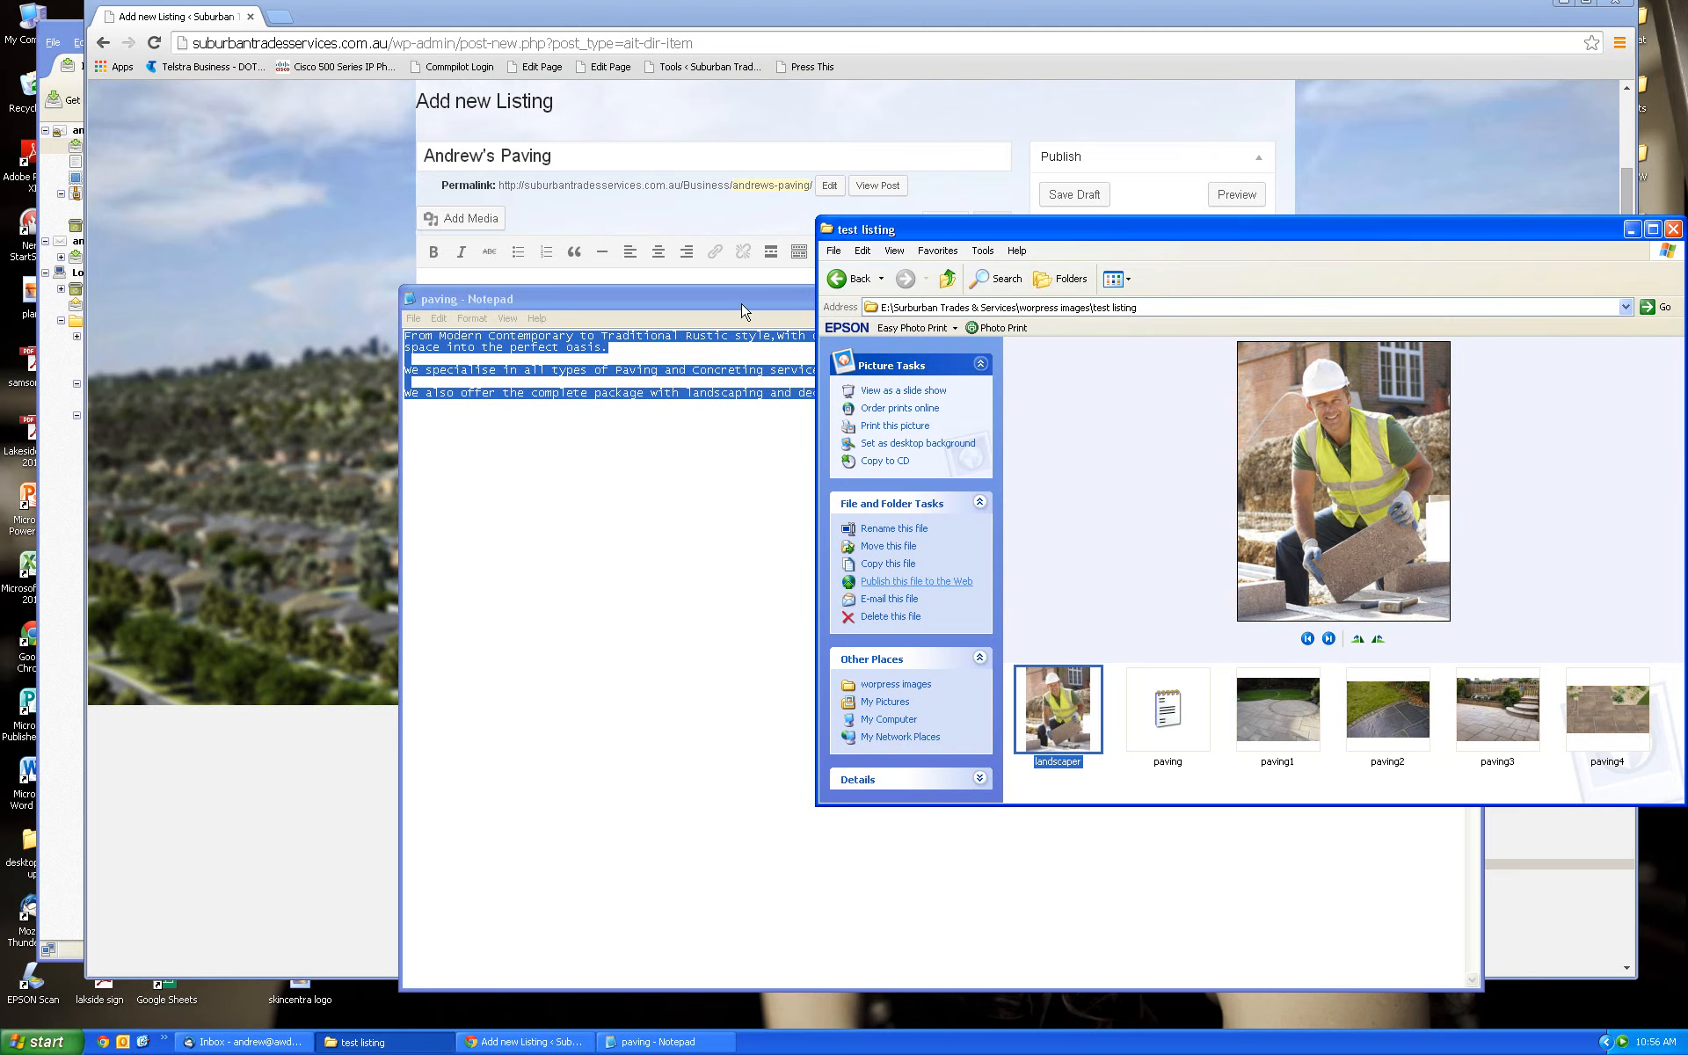
drag(1141, 238, 1123, 567)
click(1220, 101)
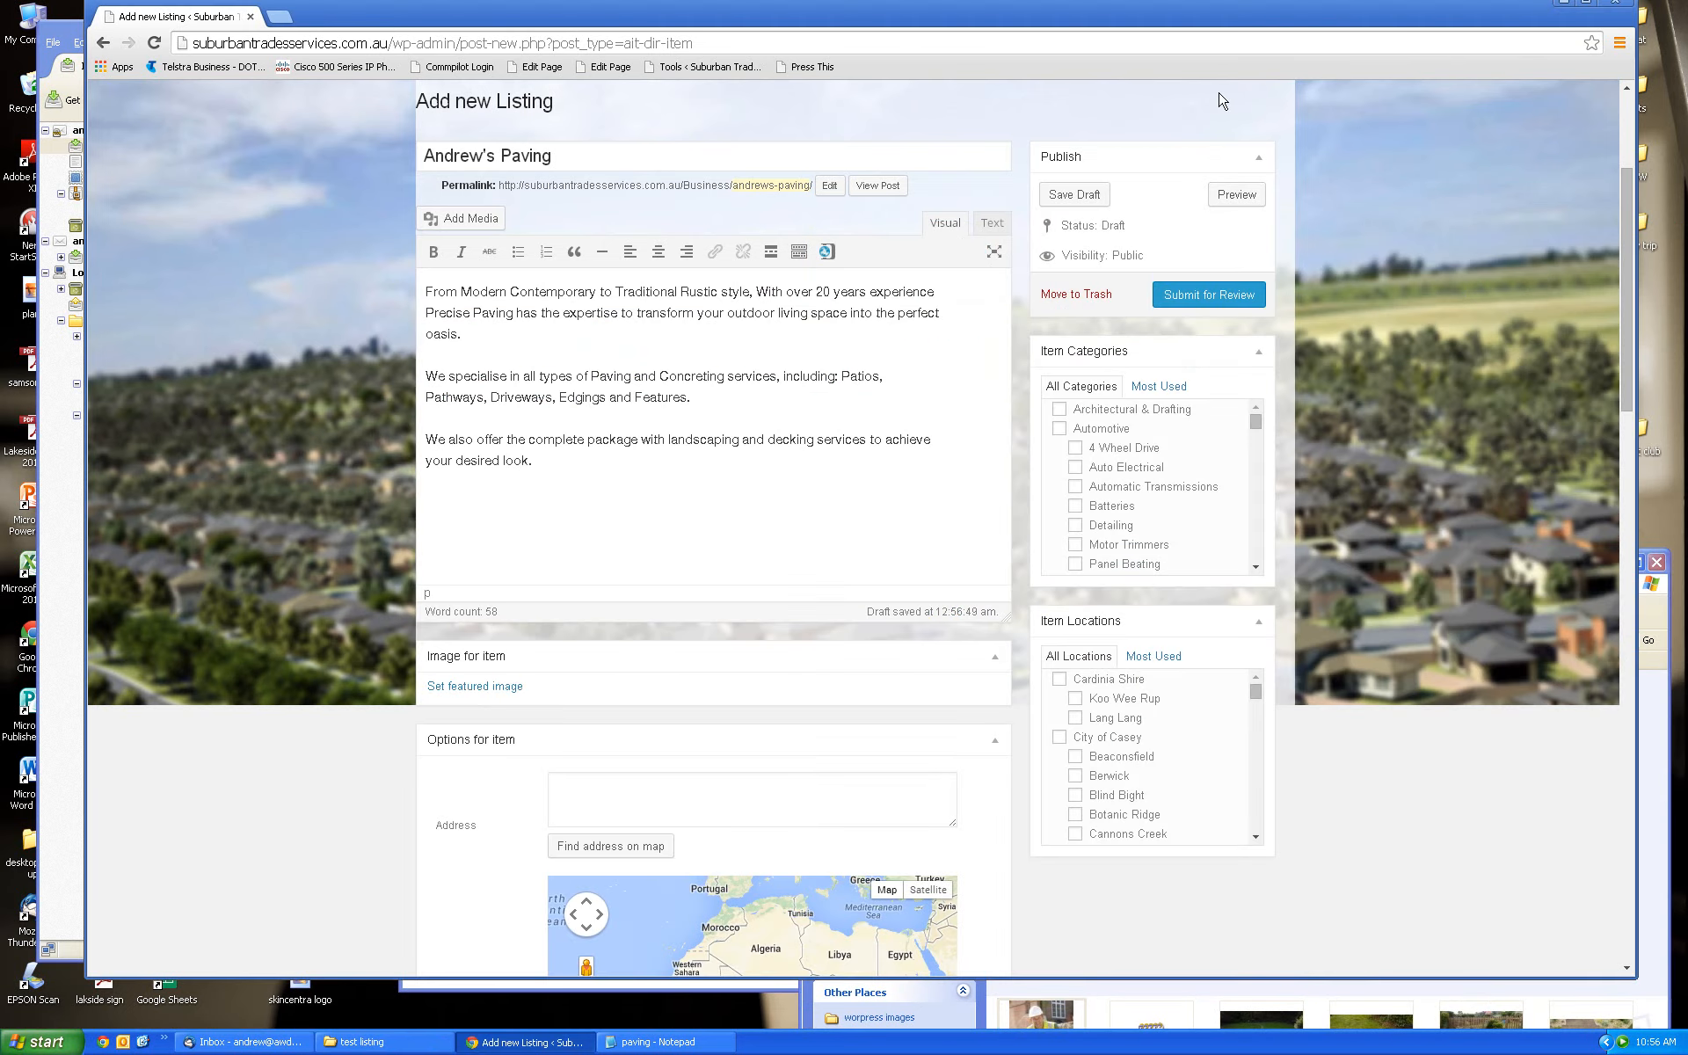
Drag landscaper.jpg into the featured image picker's upload area and choose it
click(479, 695)
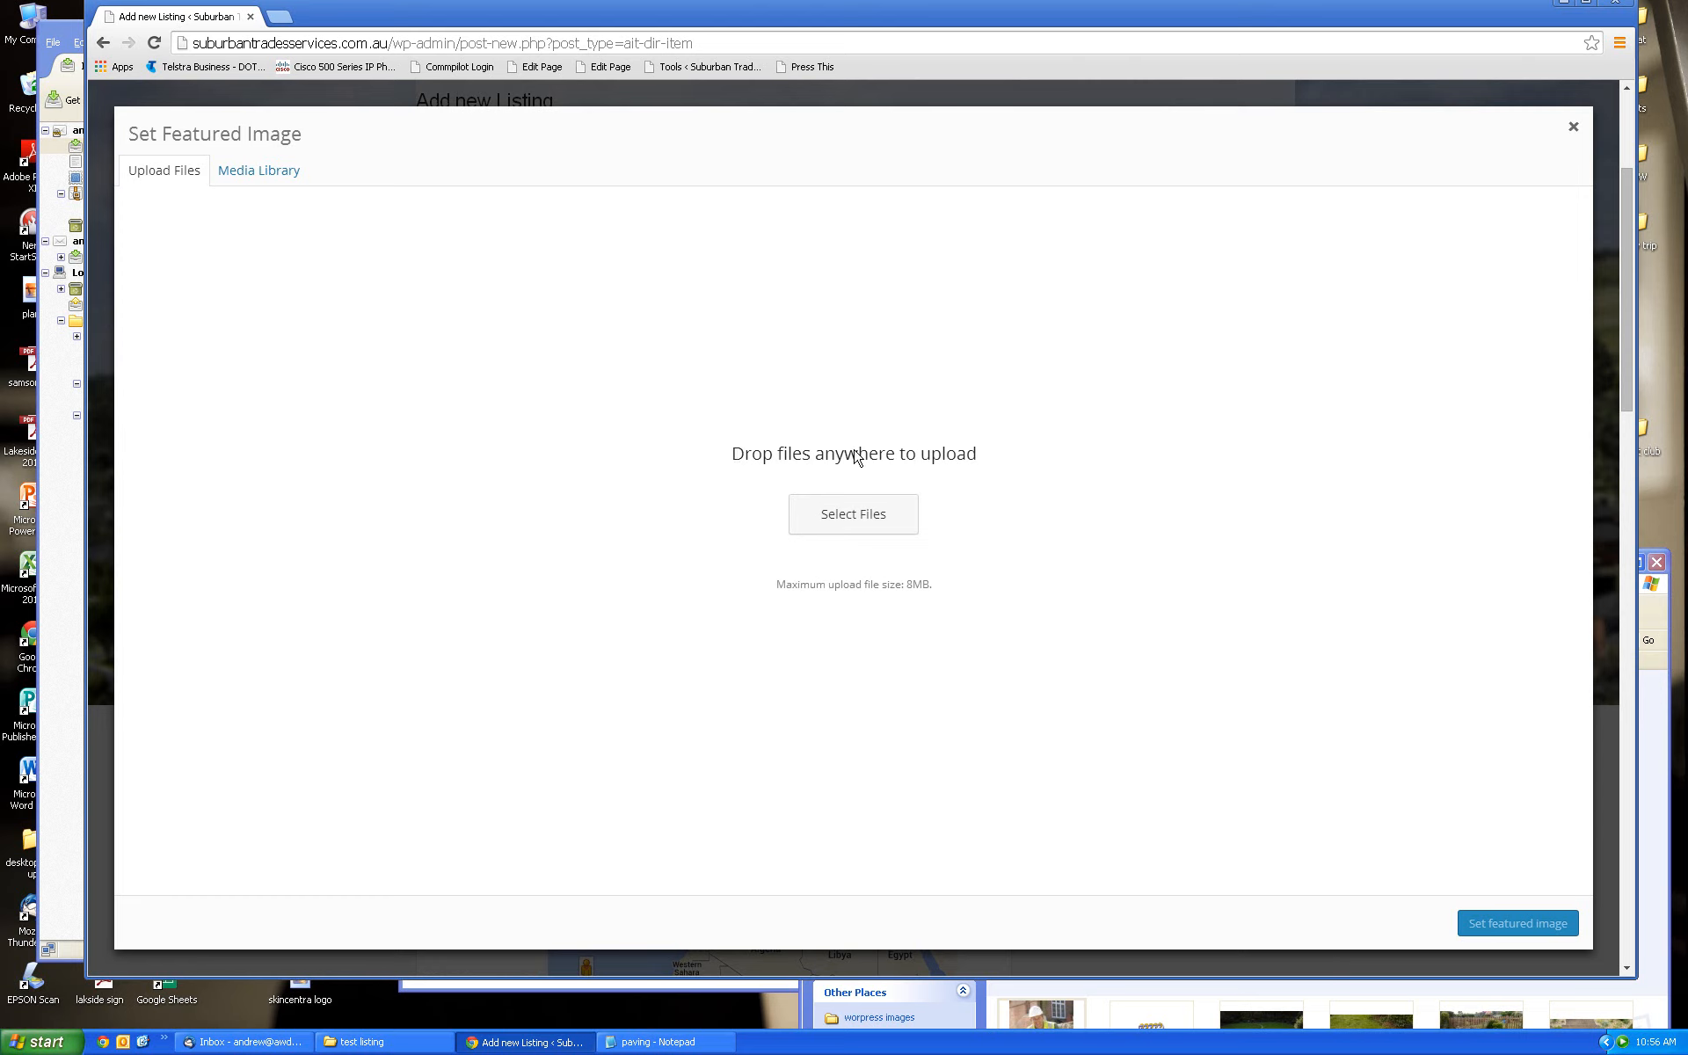
click(1662, 867)
drag(1443, 567, 1542, 554)
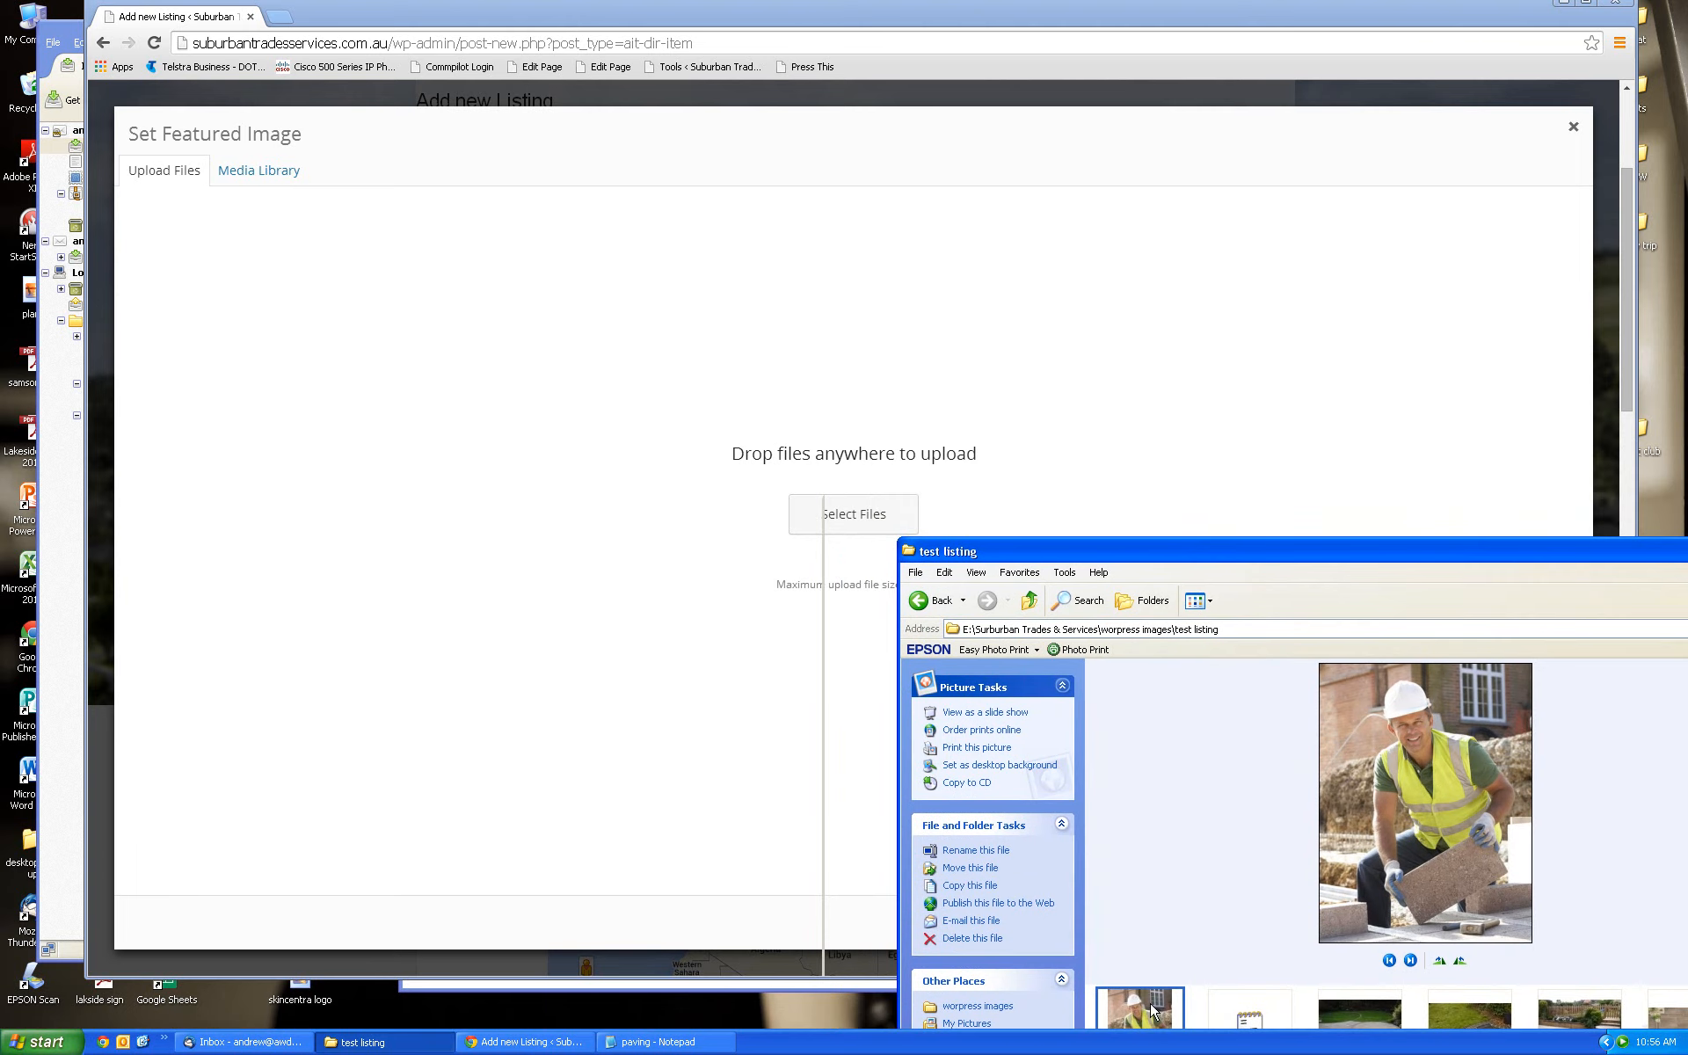
drag(1151, 1011, 668, 494)
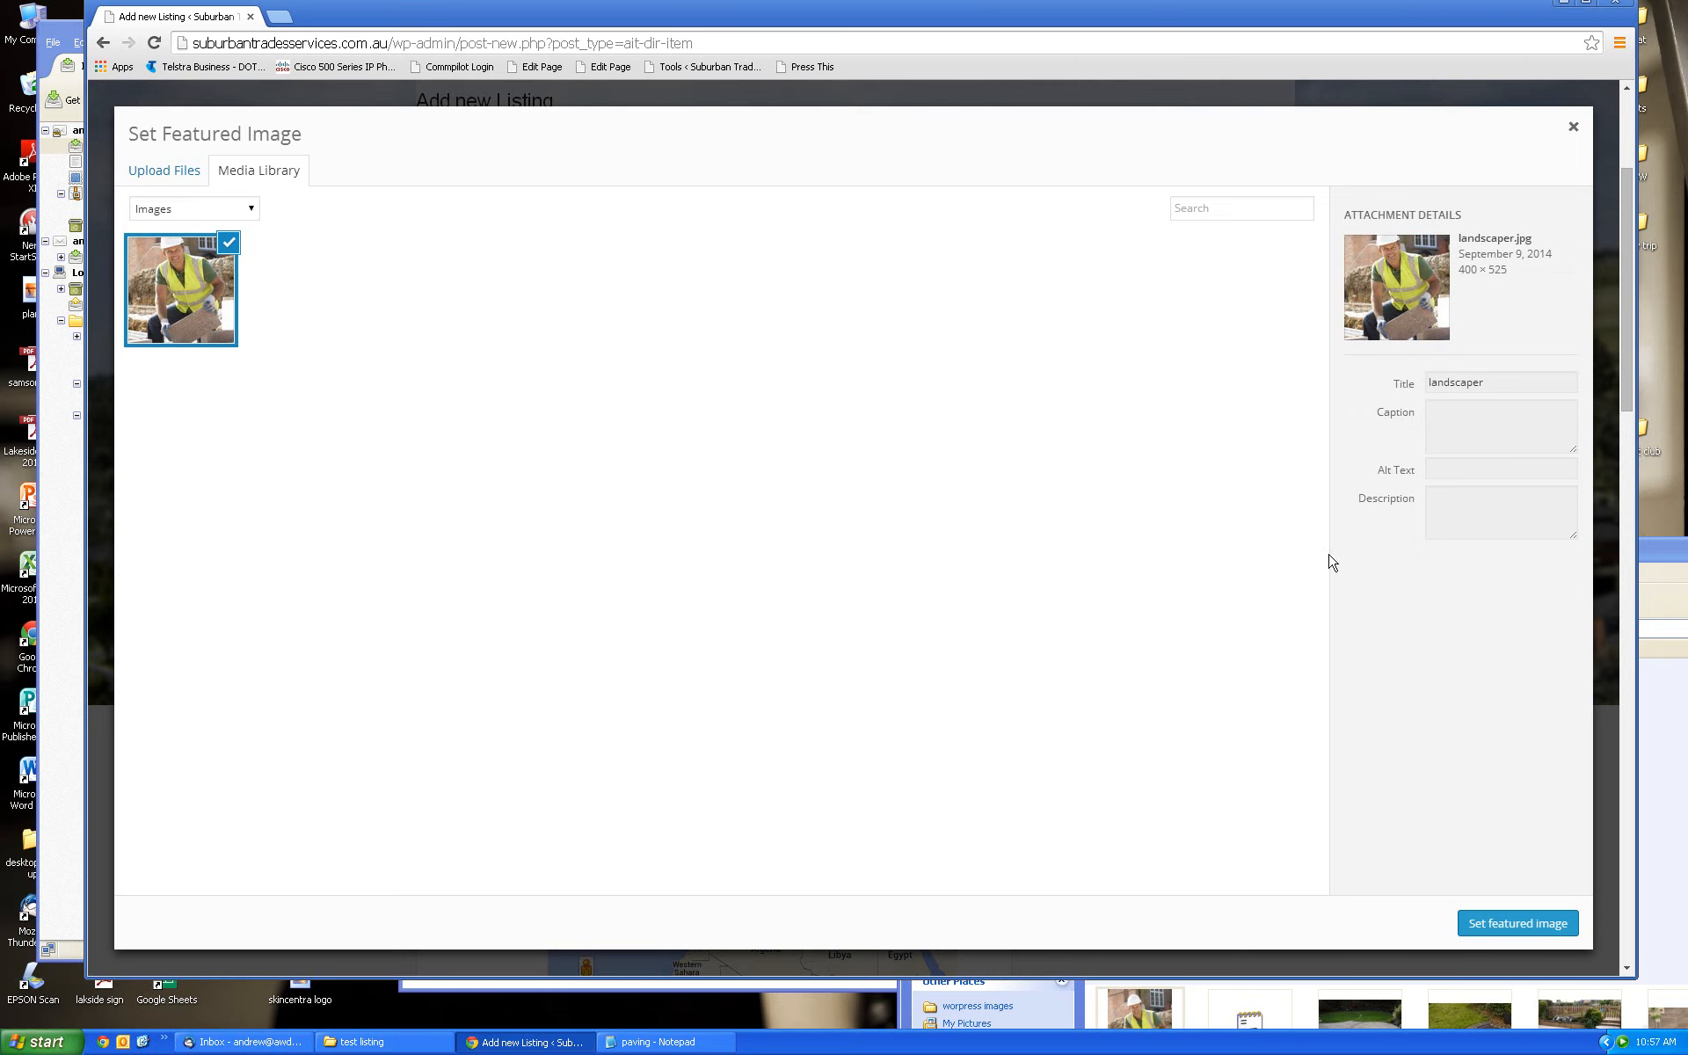
click(1504, 925)
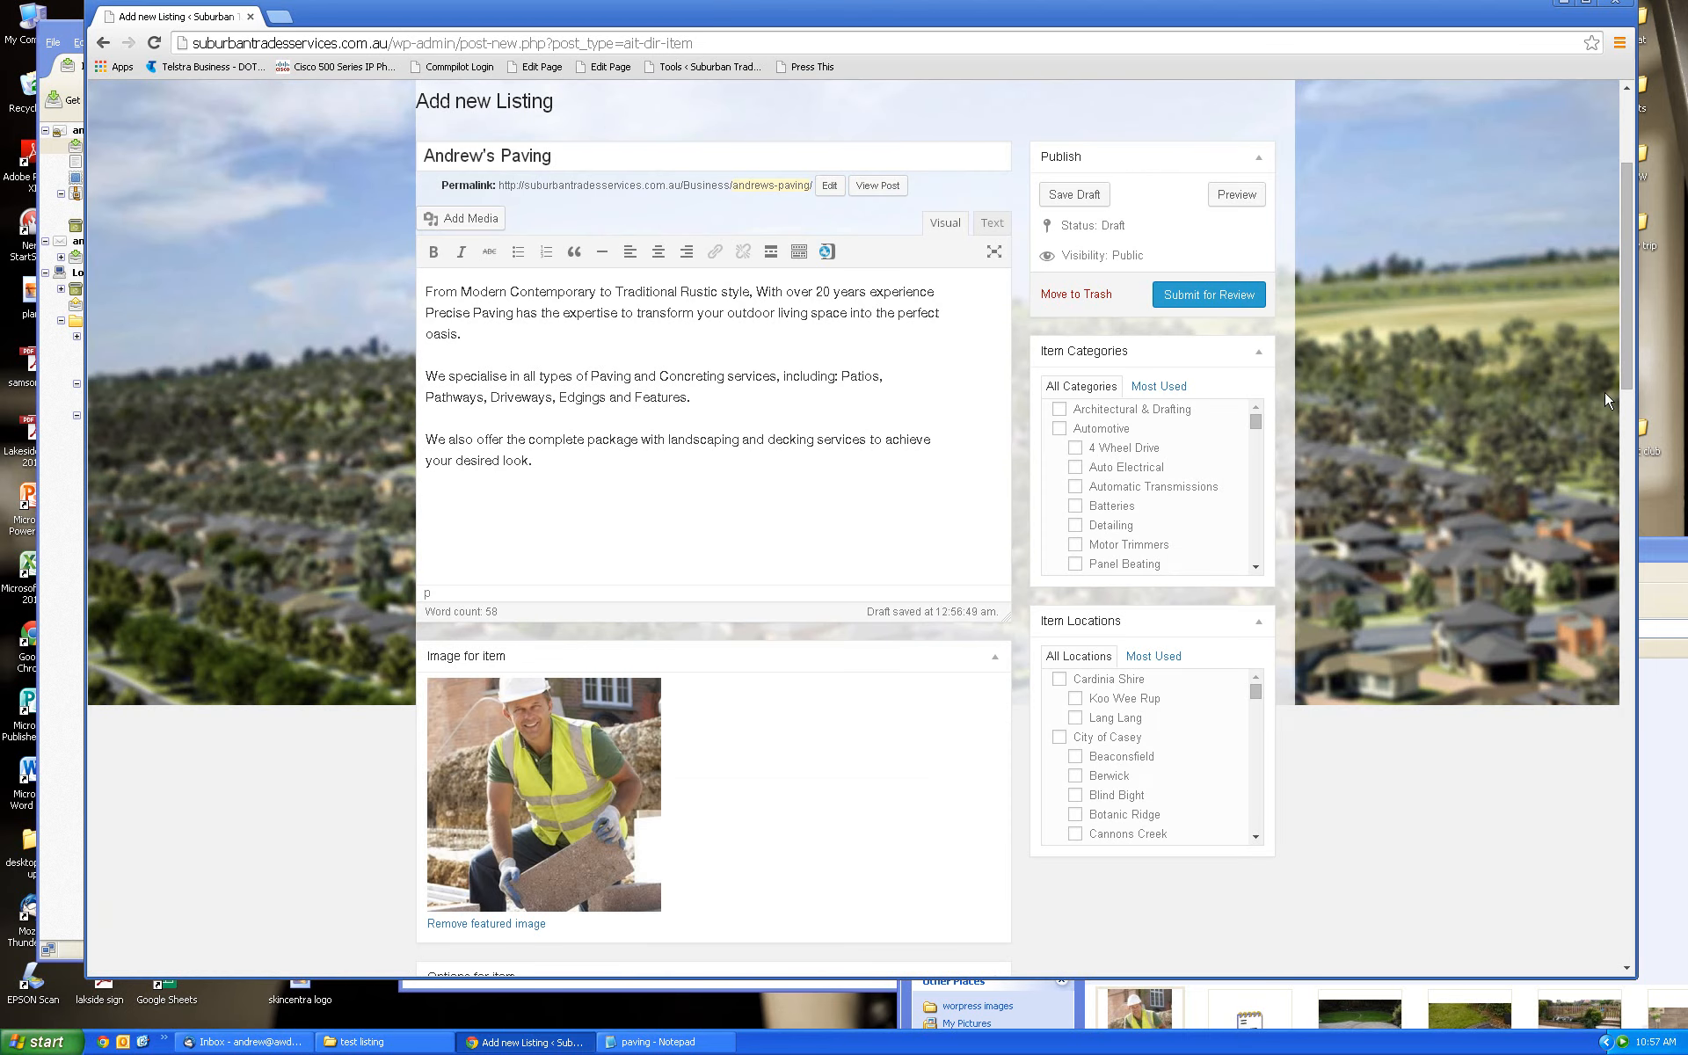
Tick Building & Construction and its Bricklaying subcategory under Item Categories
scroll(1627, 391, down, 2)
scroll(1626, 390, up, 3)
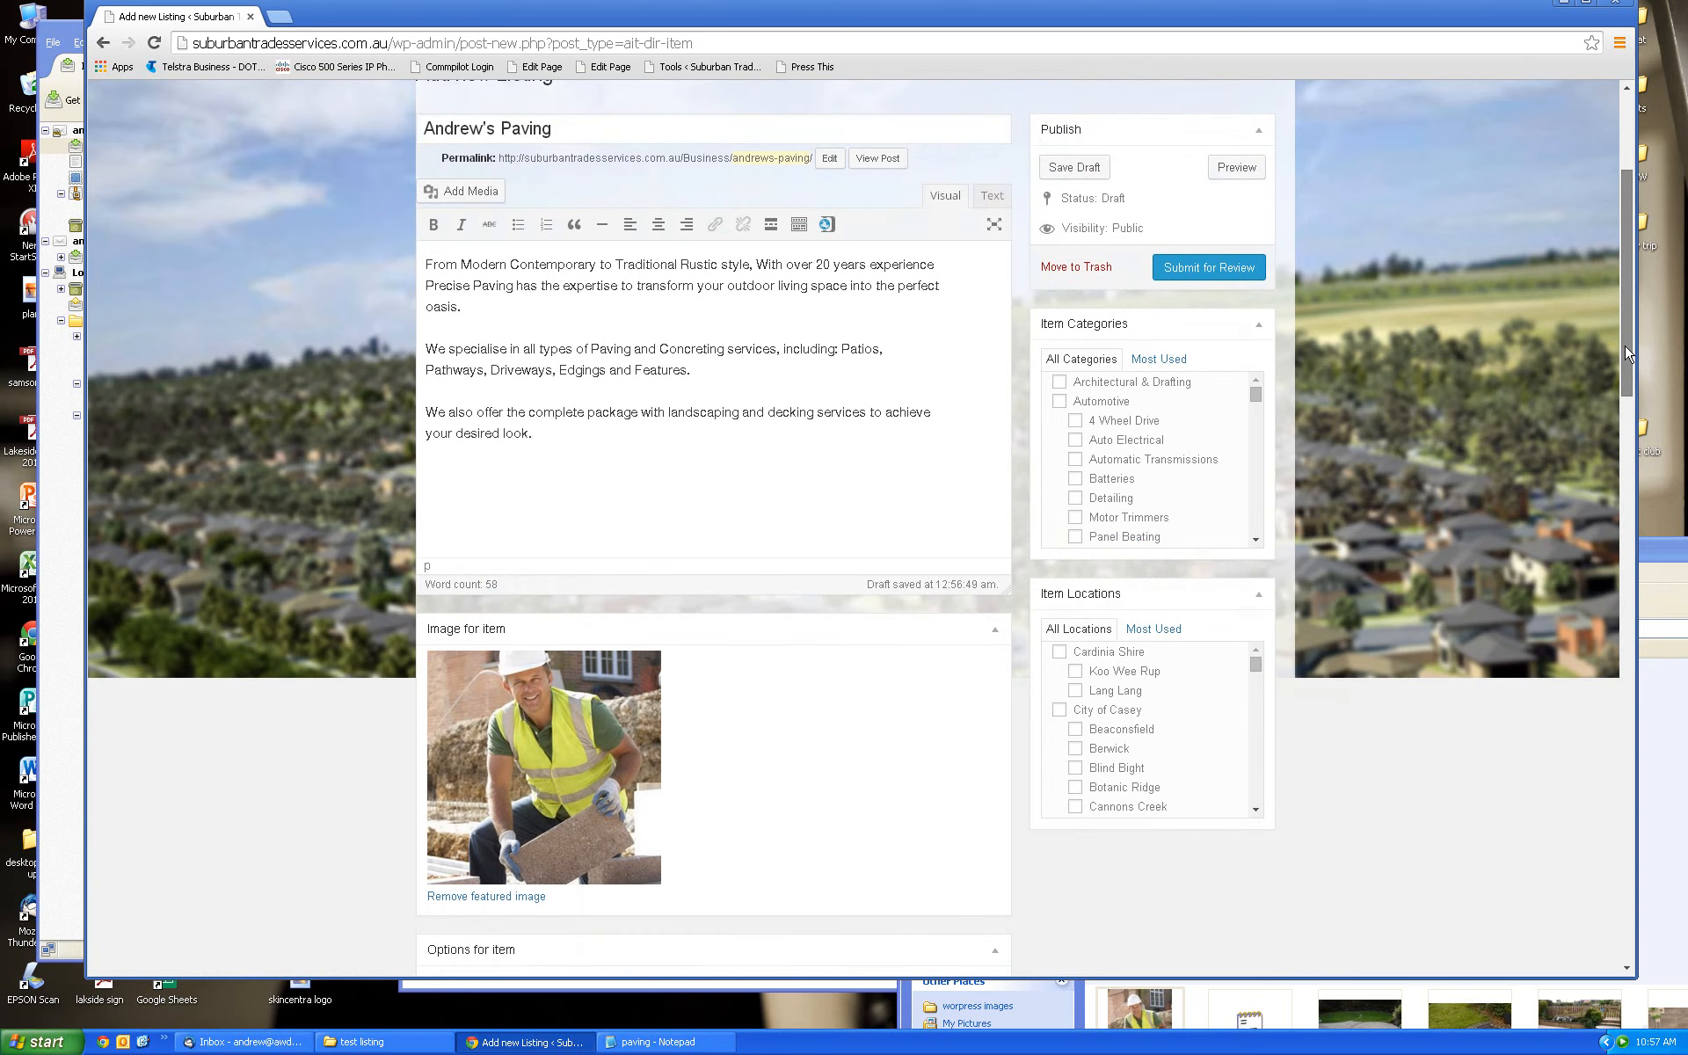
scroll(1627, 391, down, 3)
scroll(1626, 390, up, 1)
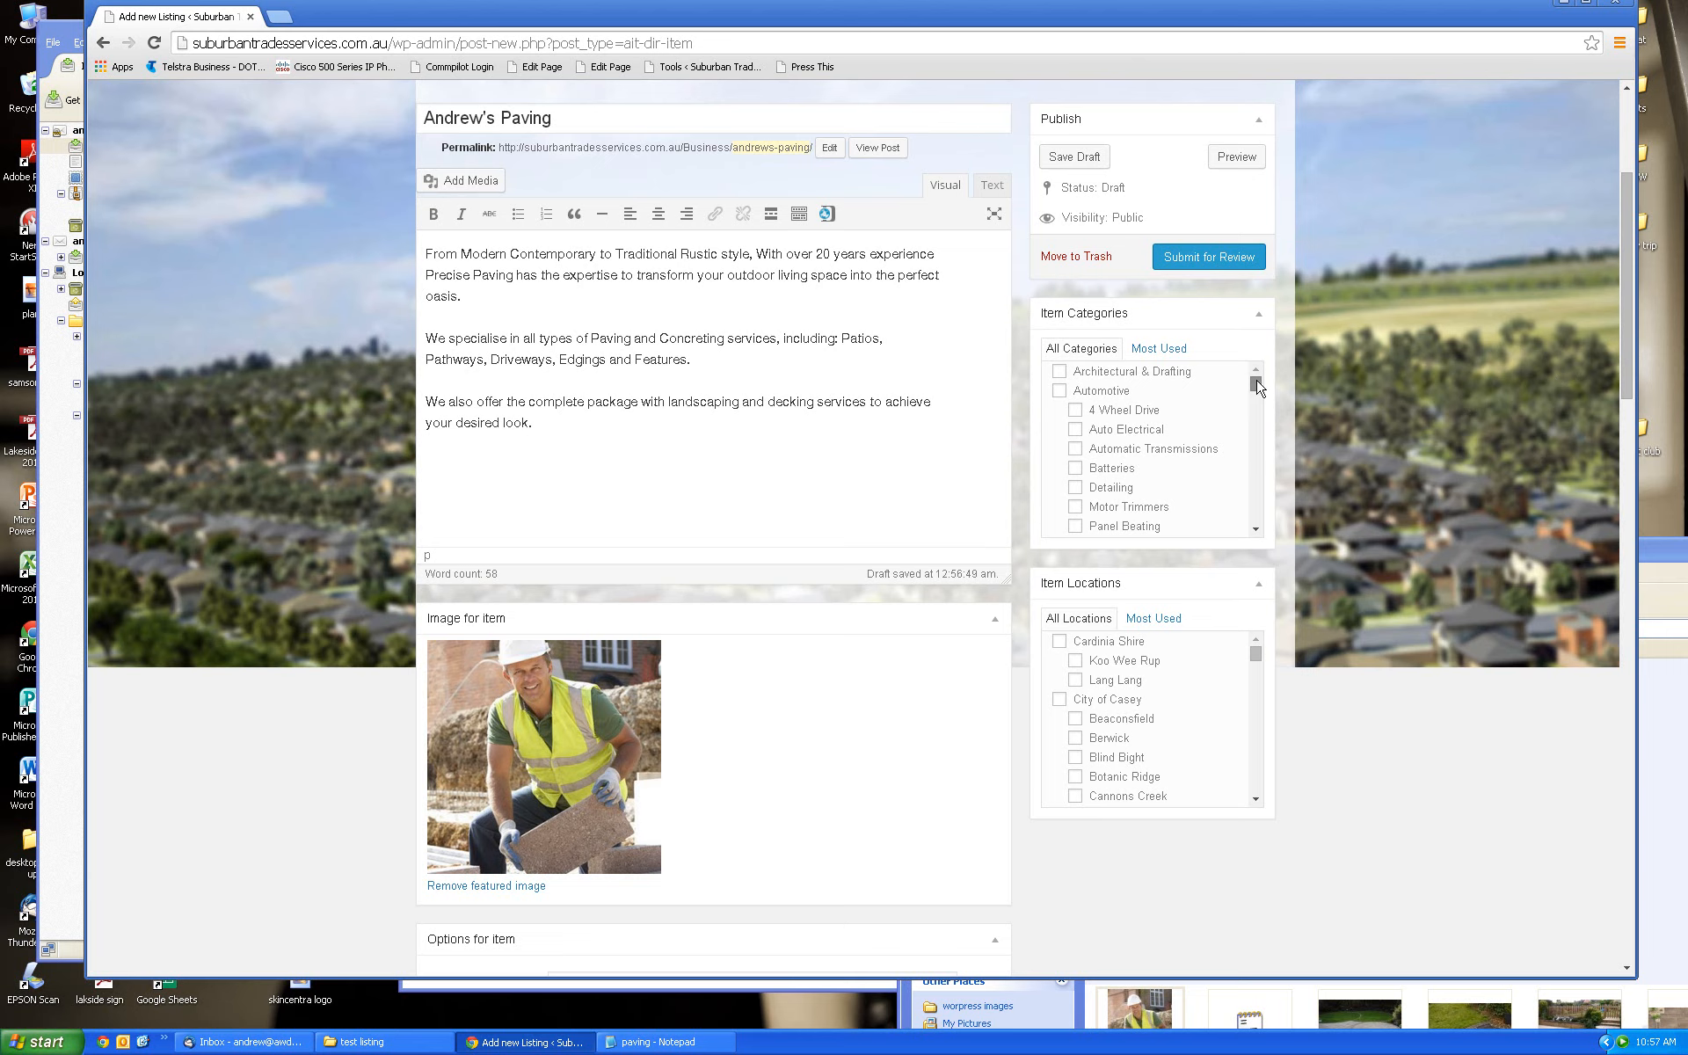
drag(1256, 380, 1257, 393)
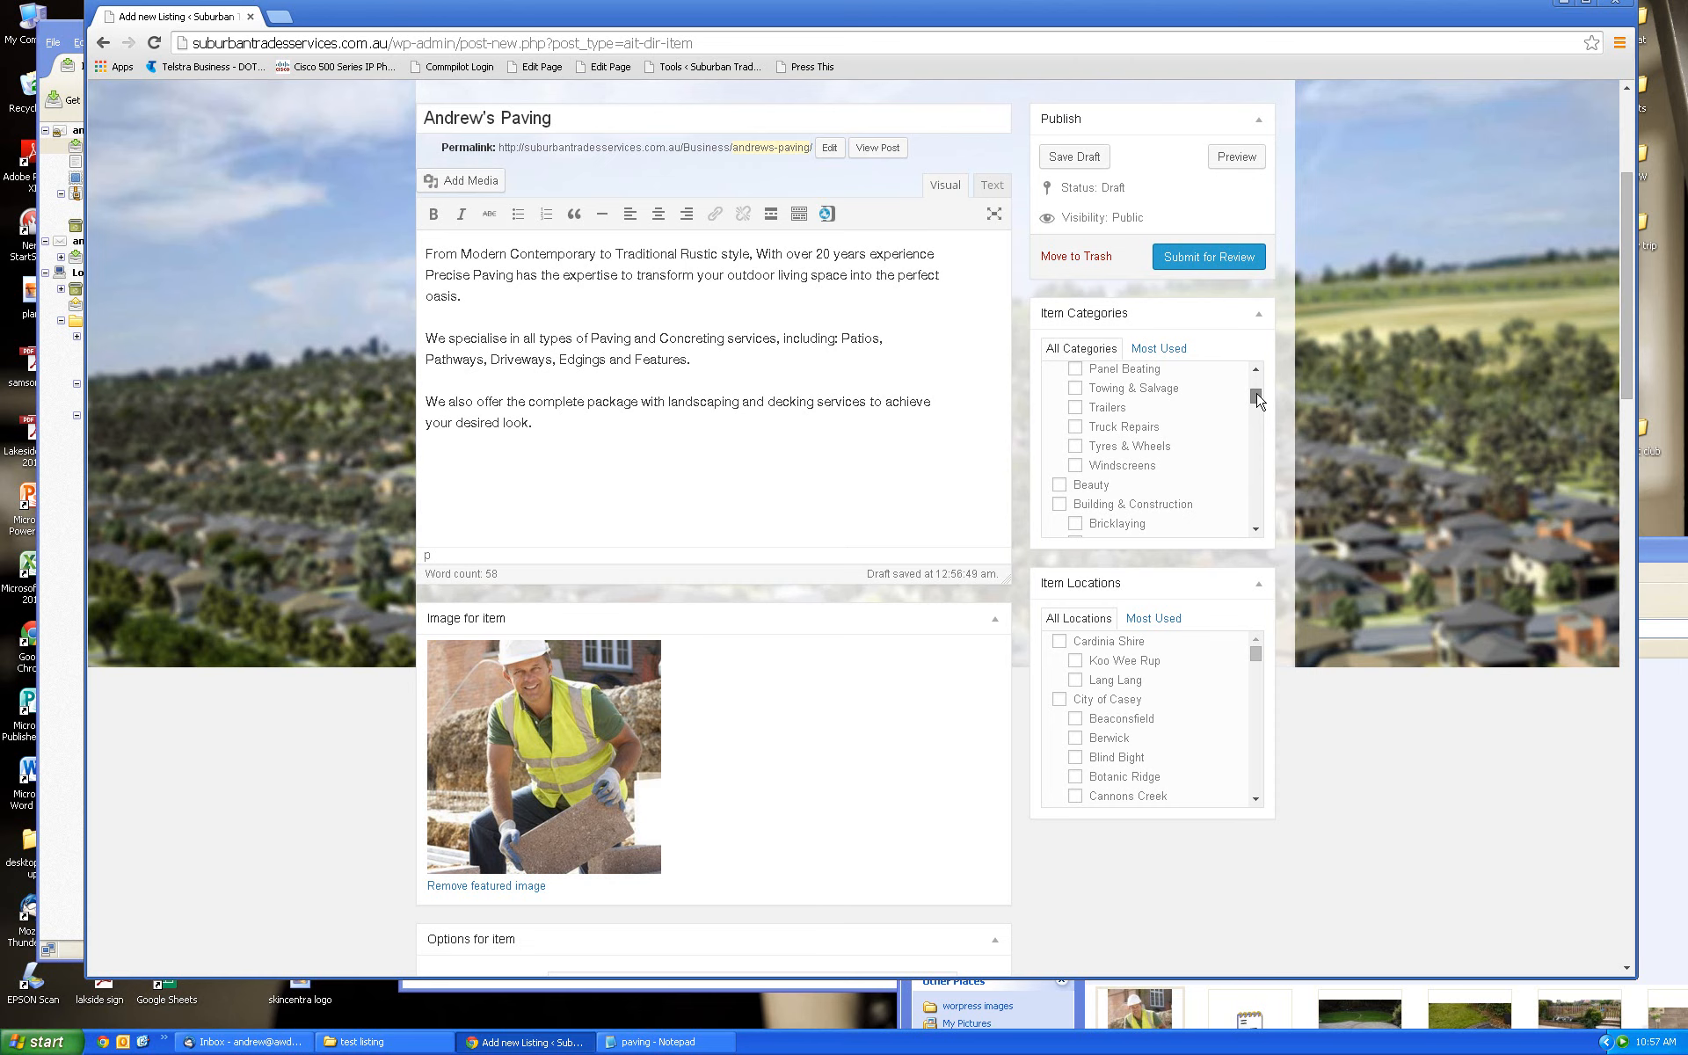
drag(1257, 397, 1257, 403)
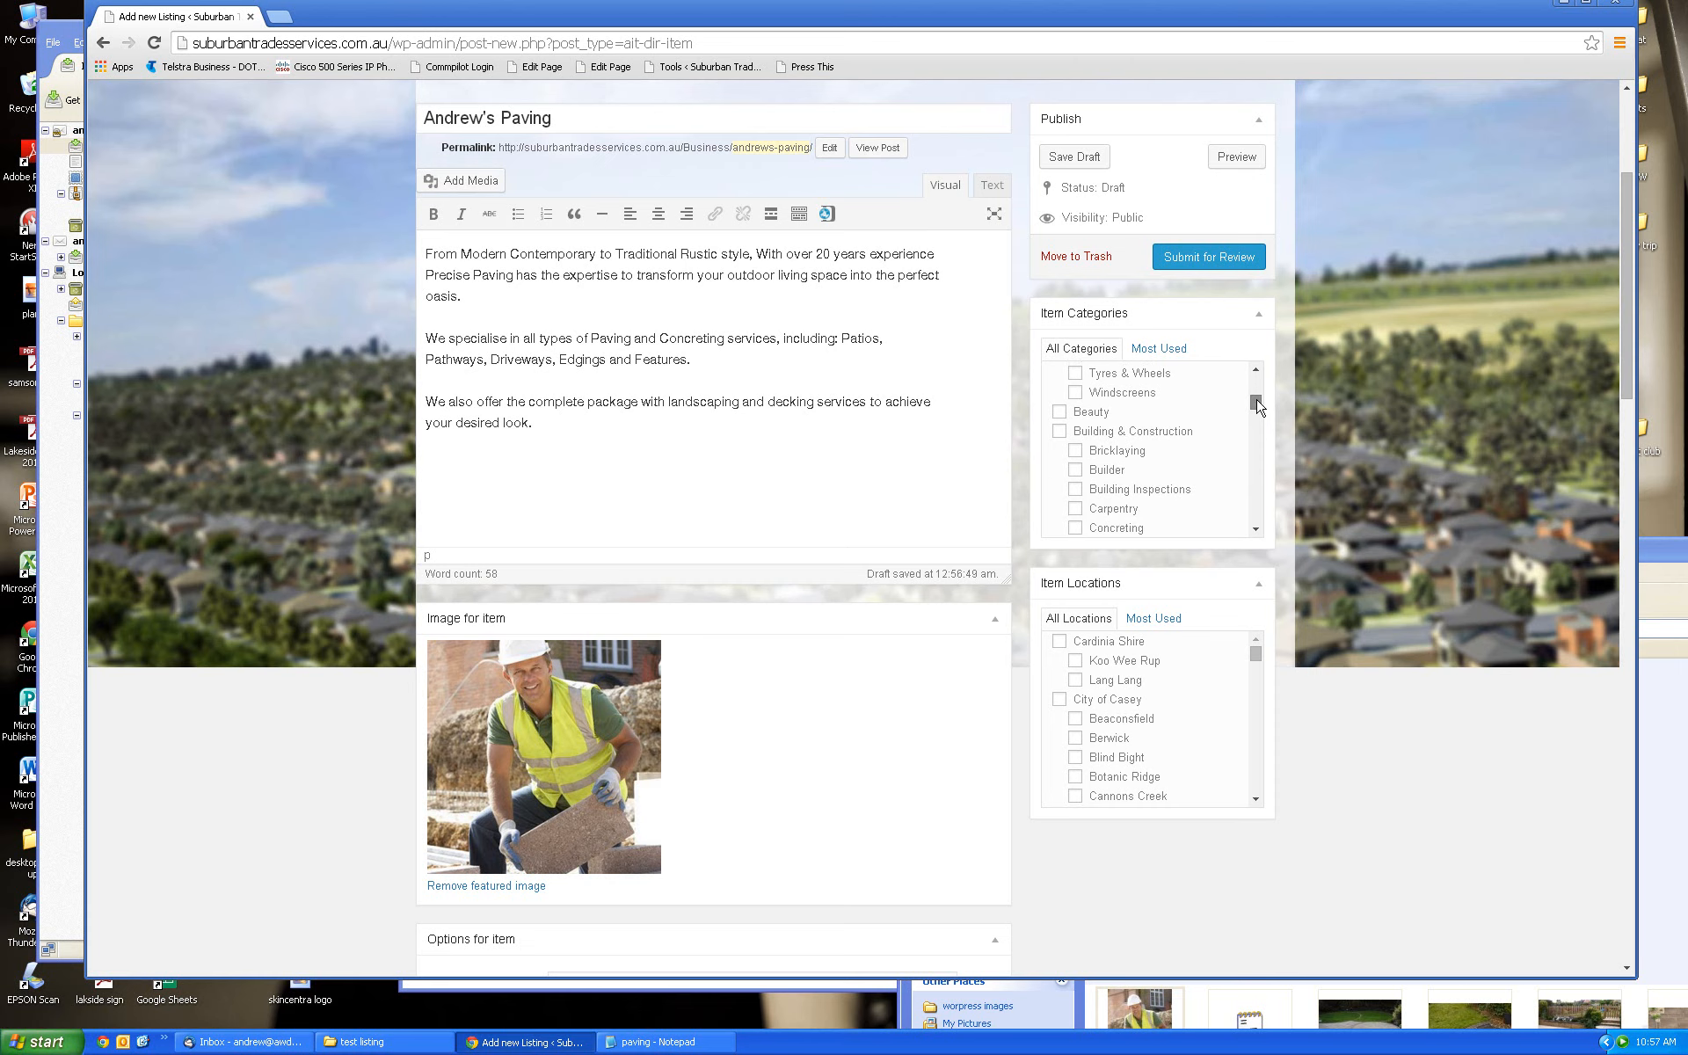
click(1060, 431)
drag(1256, 401, 1263, 416)
mouse_move(1262, 411)
mouse_down()
mouse_move(1262, 390)
mouse_move(1262, 429)
mouse_move(1263, 412)
mouse_up()
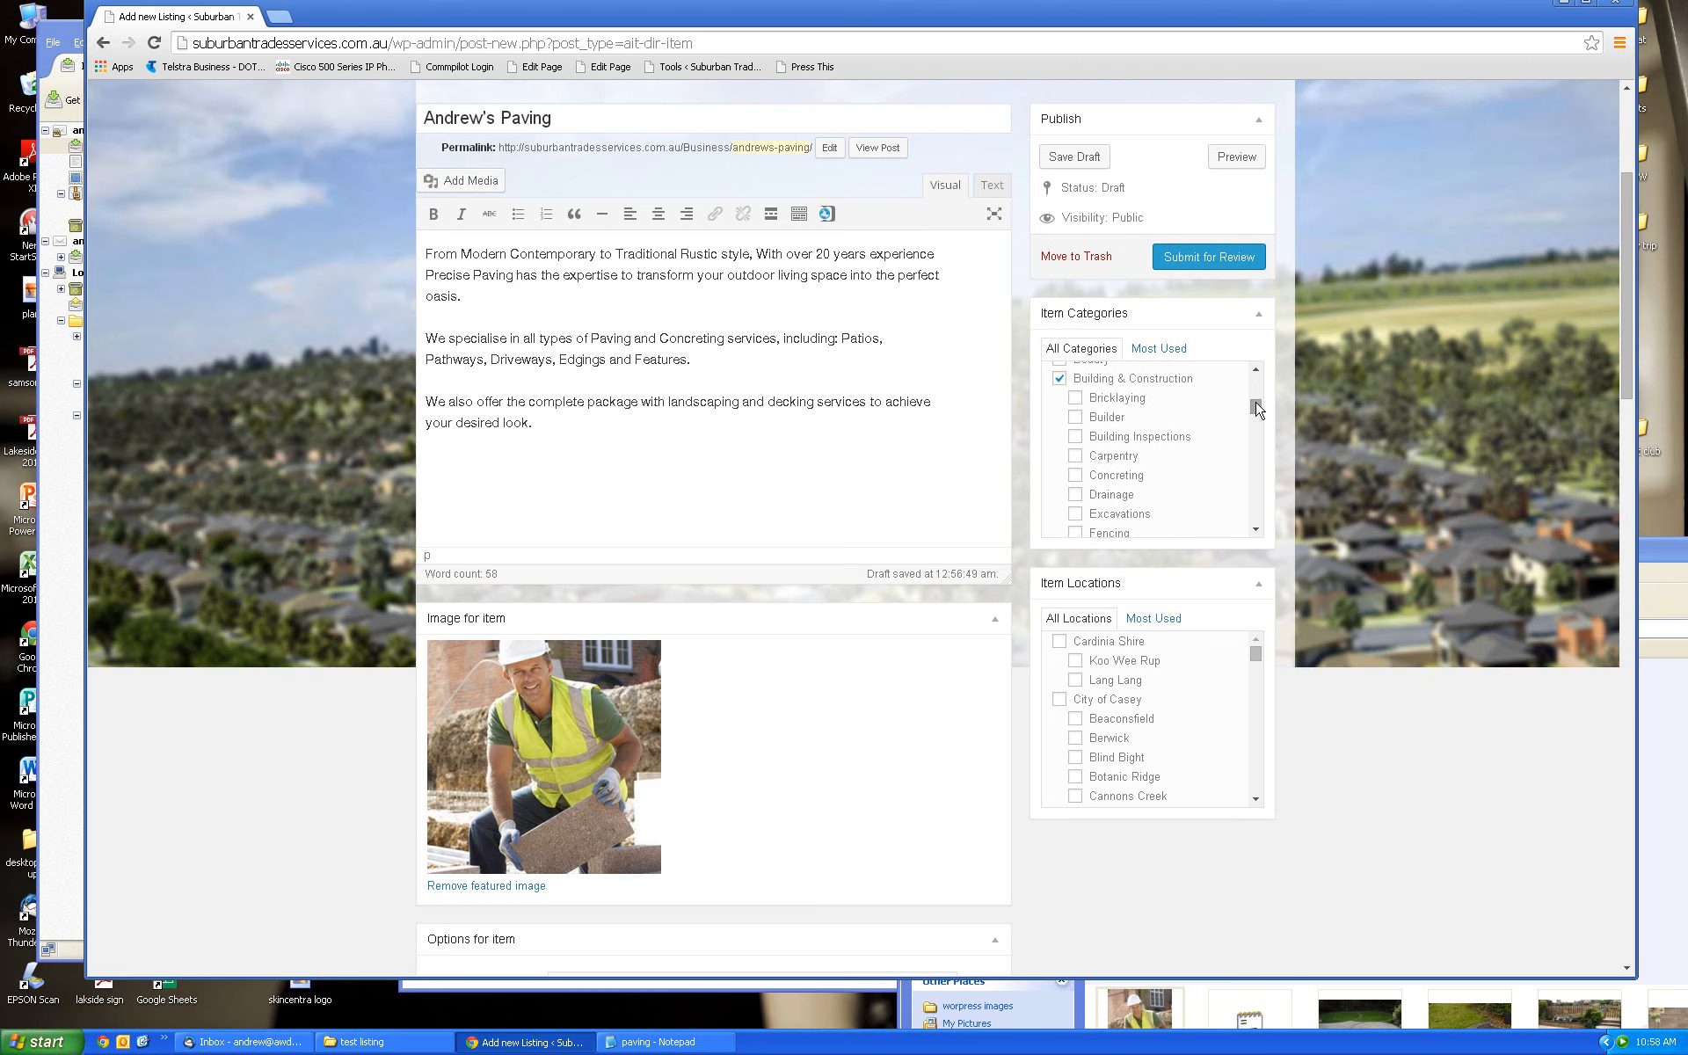
click(1076, 398)
drag(1257, 420, 1255, 376)
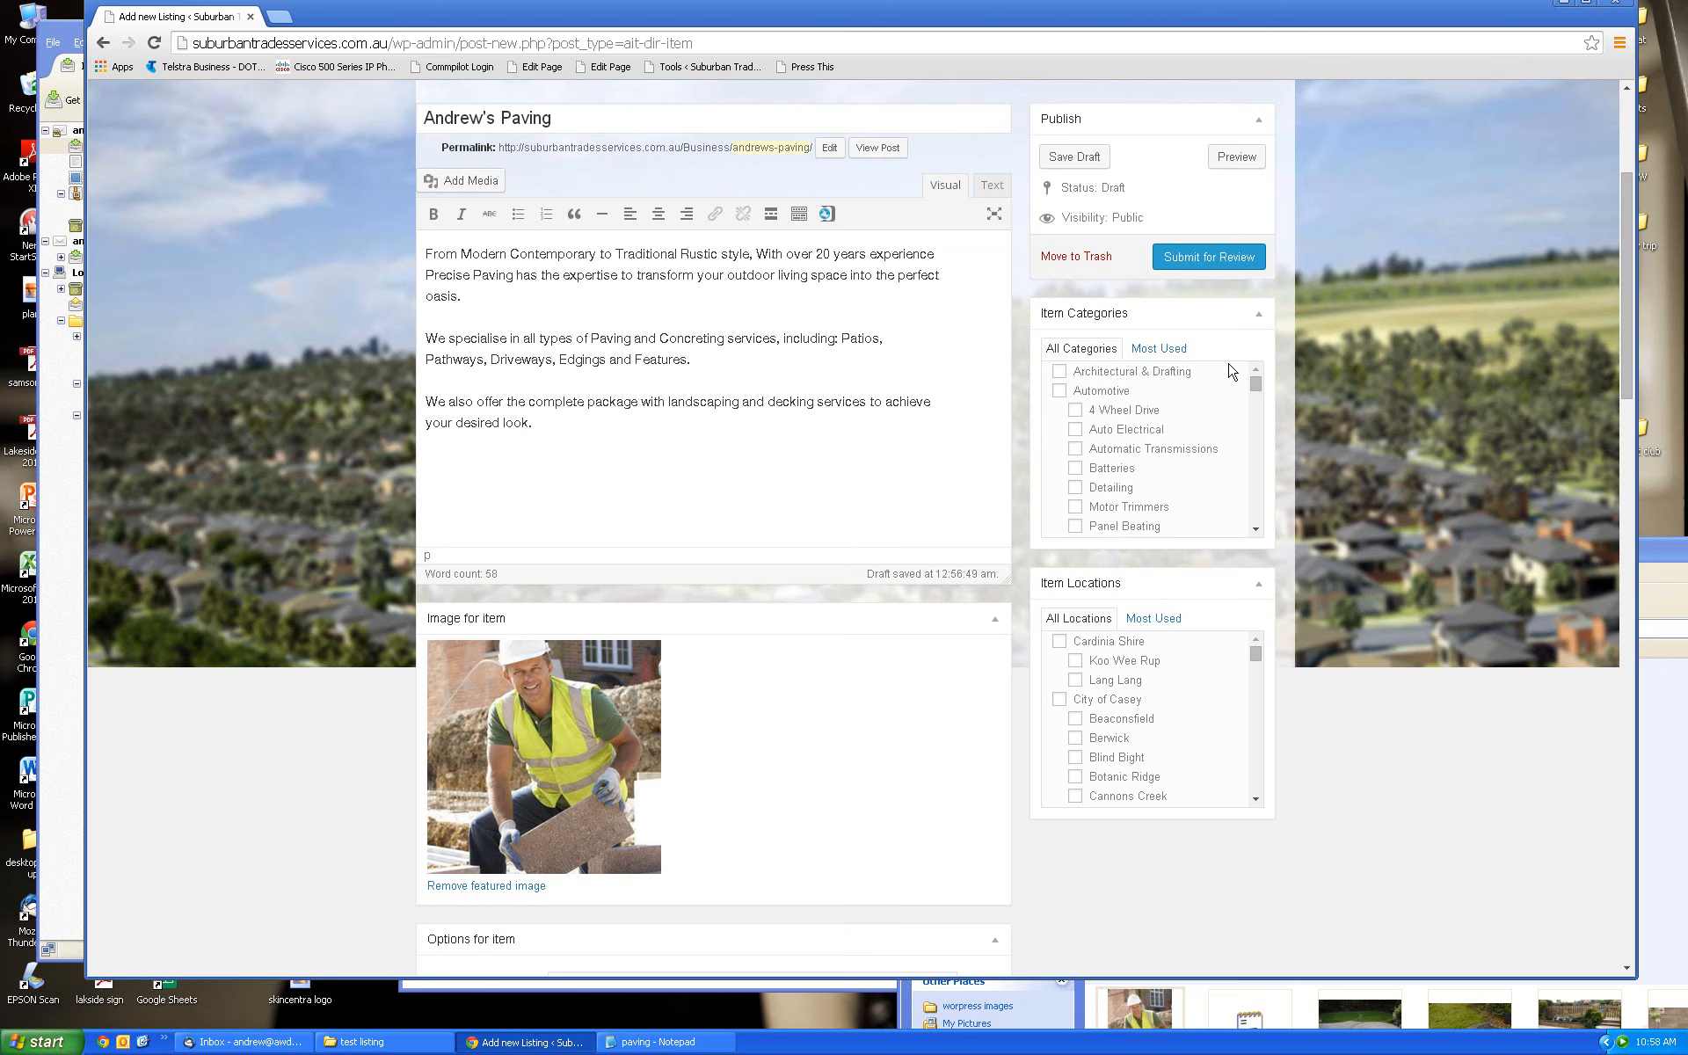
Tick Pearcedale and City of Casey in the Item Locations list
mouse_move(1624, 322)
mouse_down()
mouse_move(1623, 289)
mouse_move(1615, 343)
mouse_up()
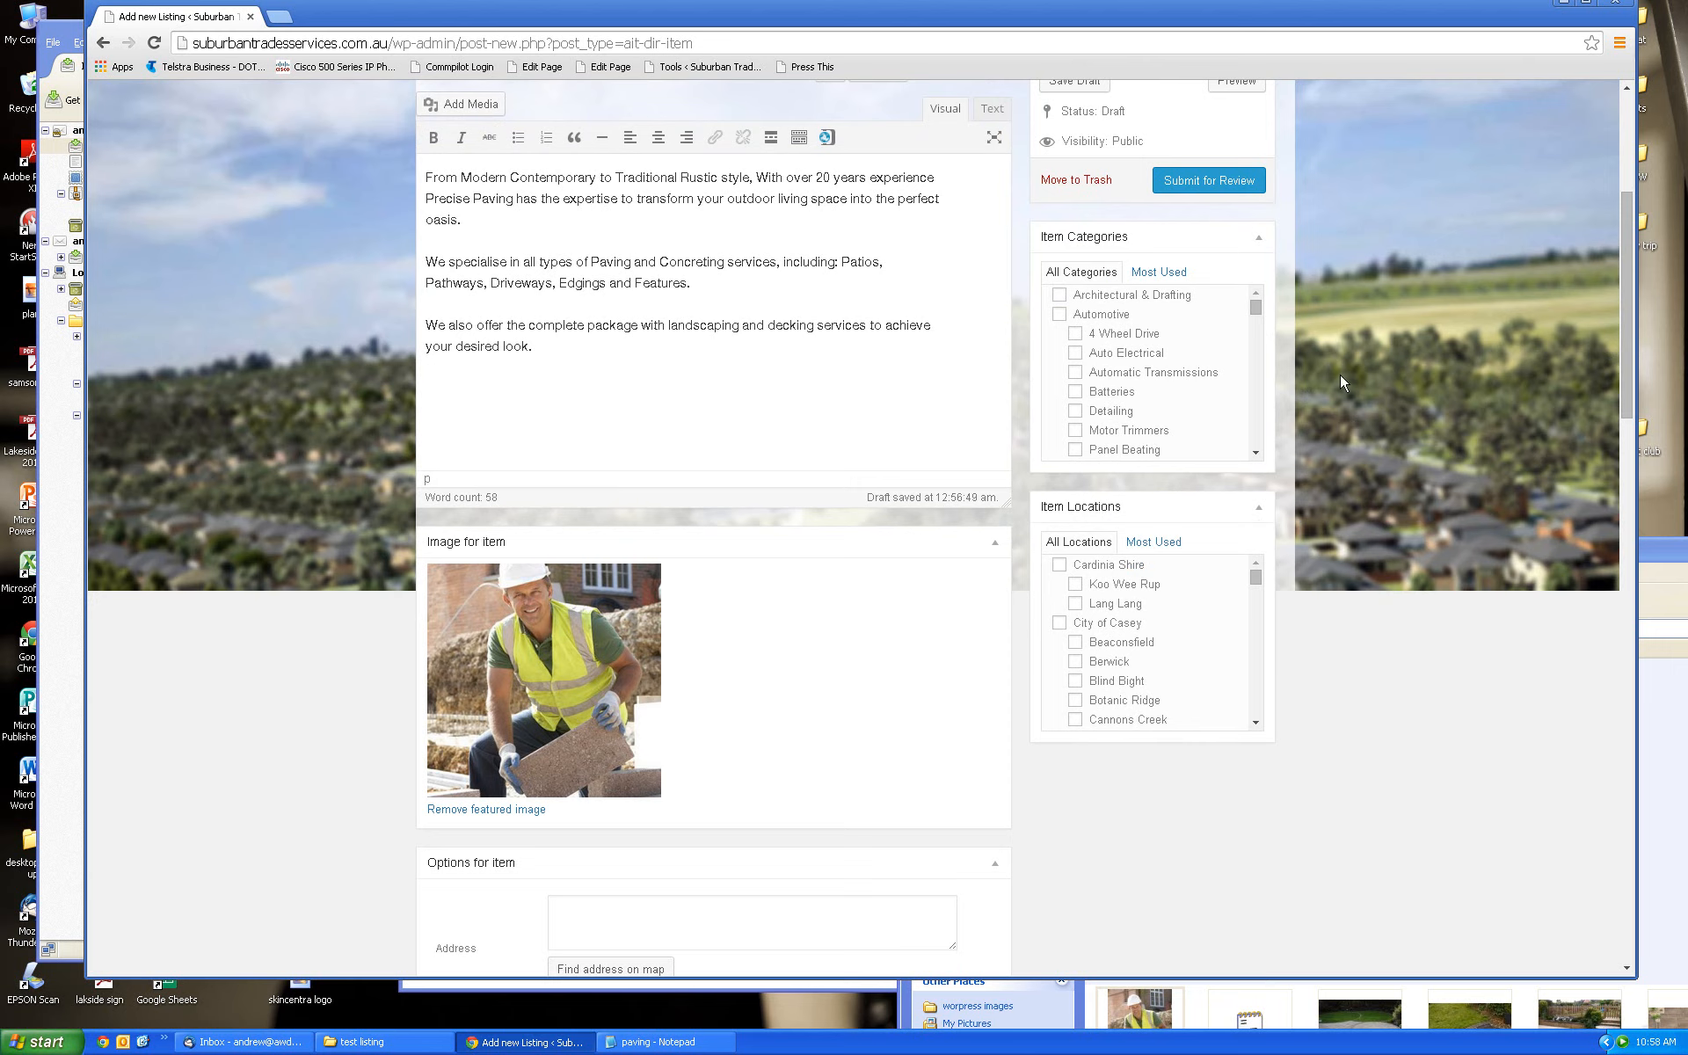
drag(1253, 312, 1255, 326)
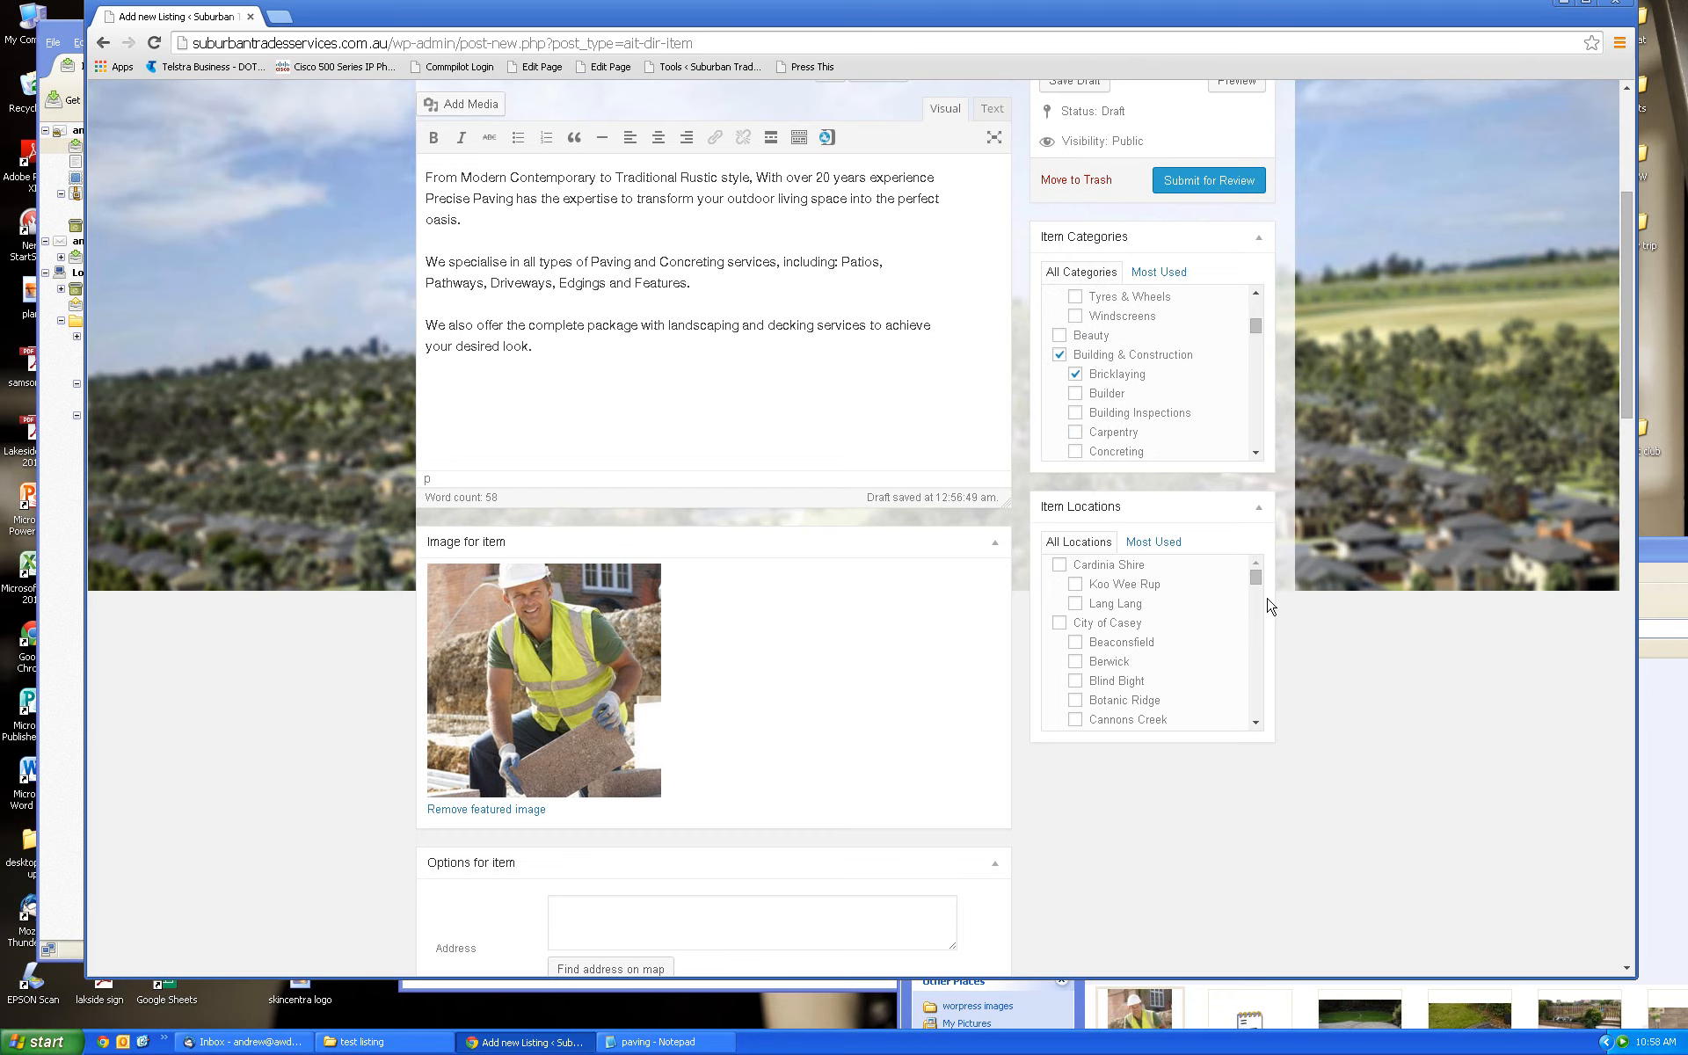
drag(1256, 577, 1258, 612)
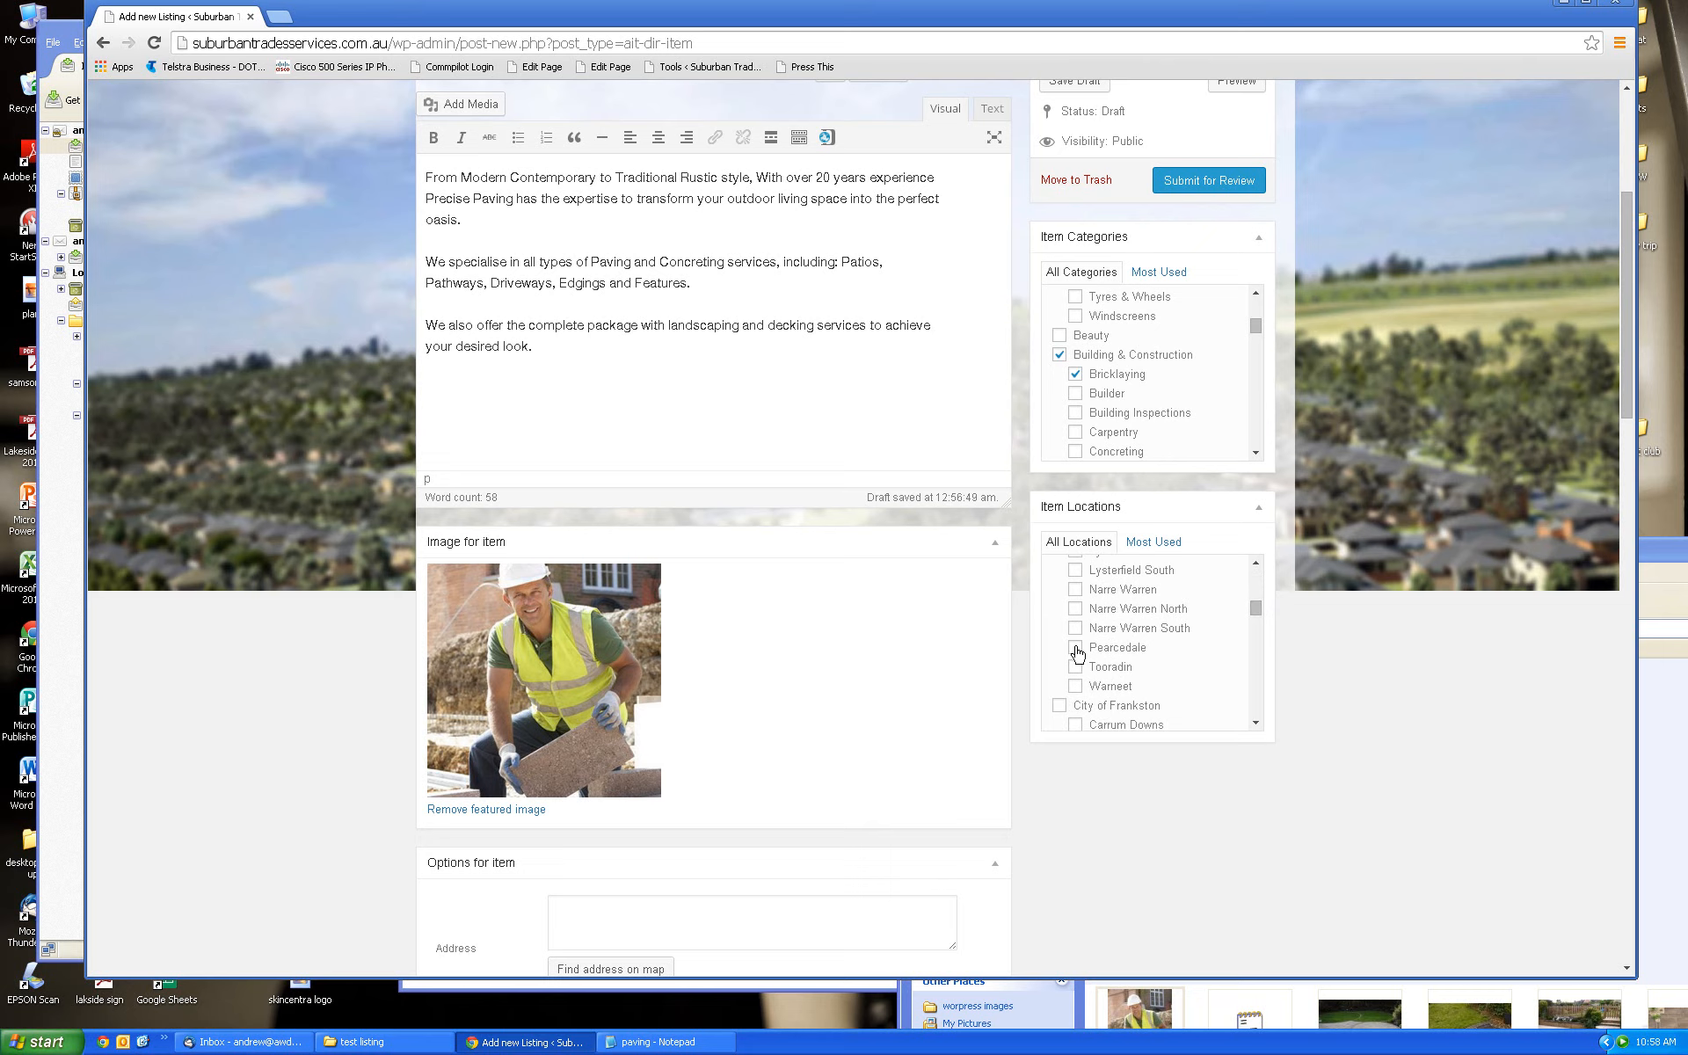
click(1076, 648)
mouse_move(1258, 607)
mouse_down()
mouse_move(1259, 634)
mouse_move(1265, 581)
mouse_up()
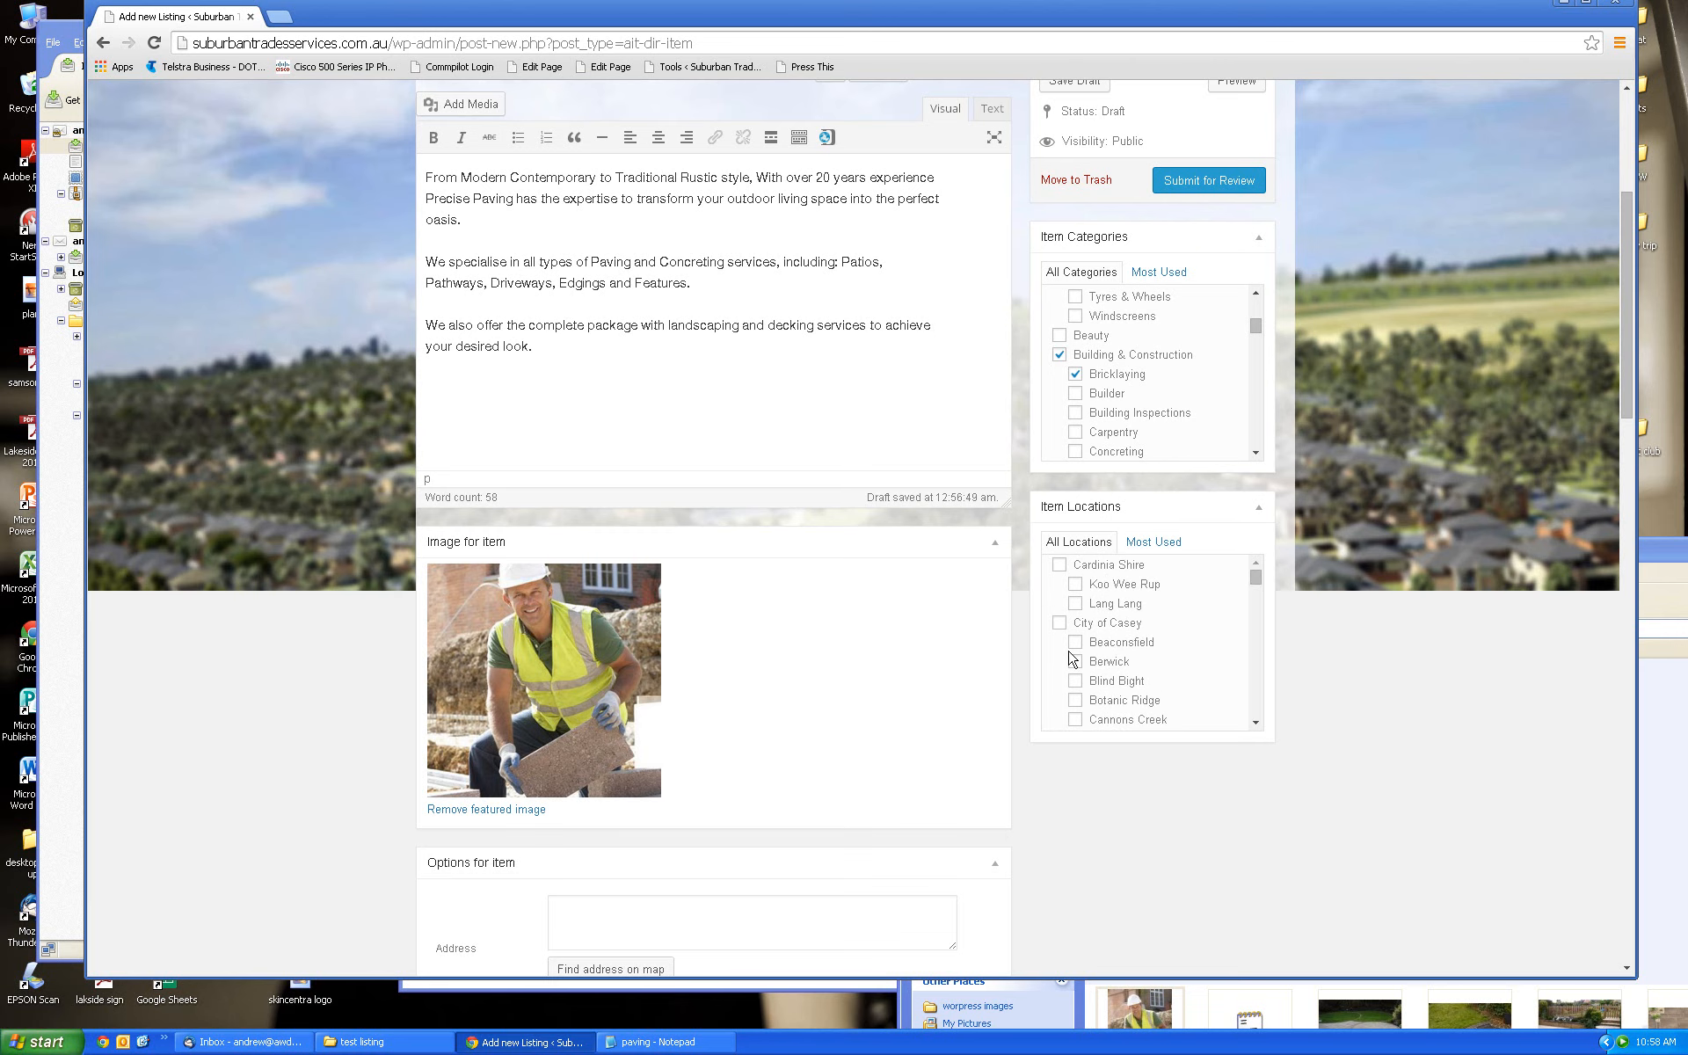
click(1060, 625)
drag(1622, 384, 1622, 420)
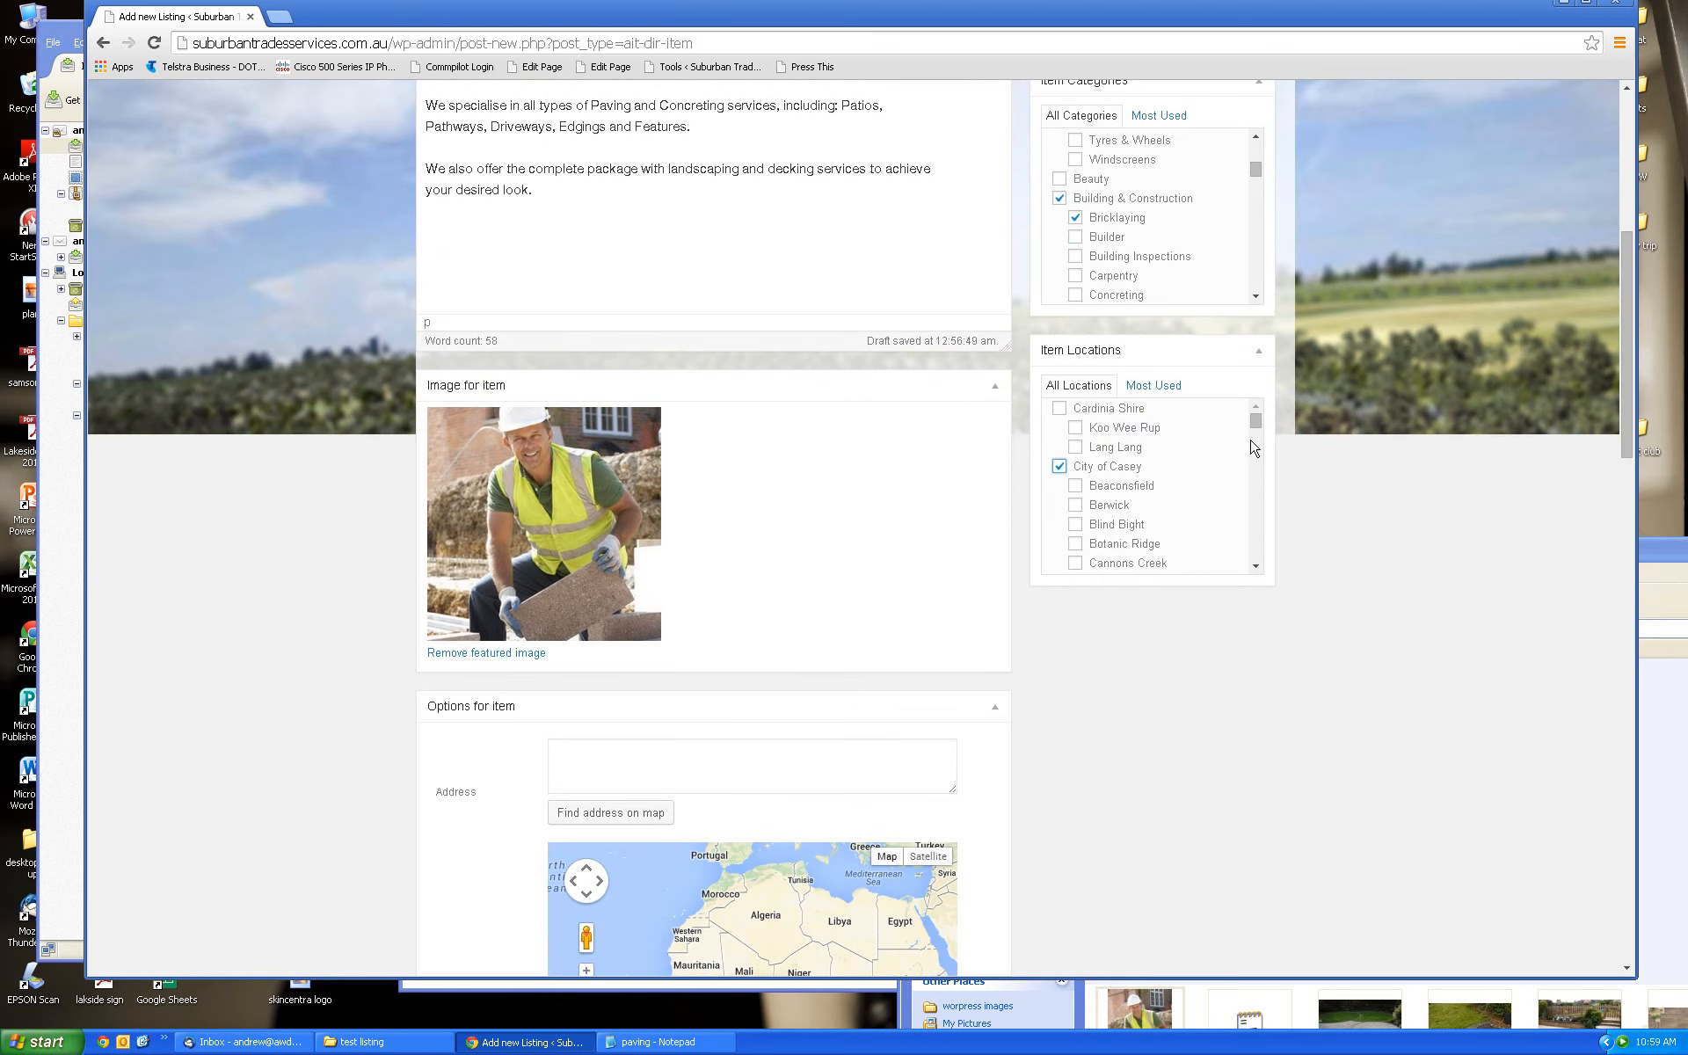
drag(1260, 428, 1260, 458)
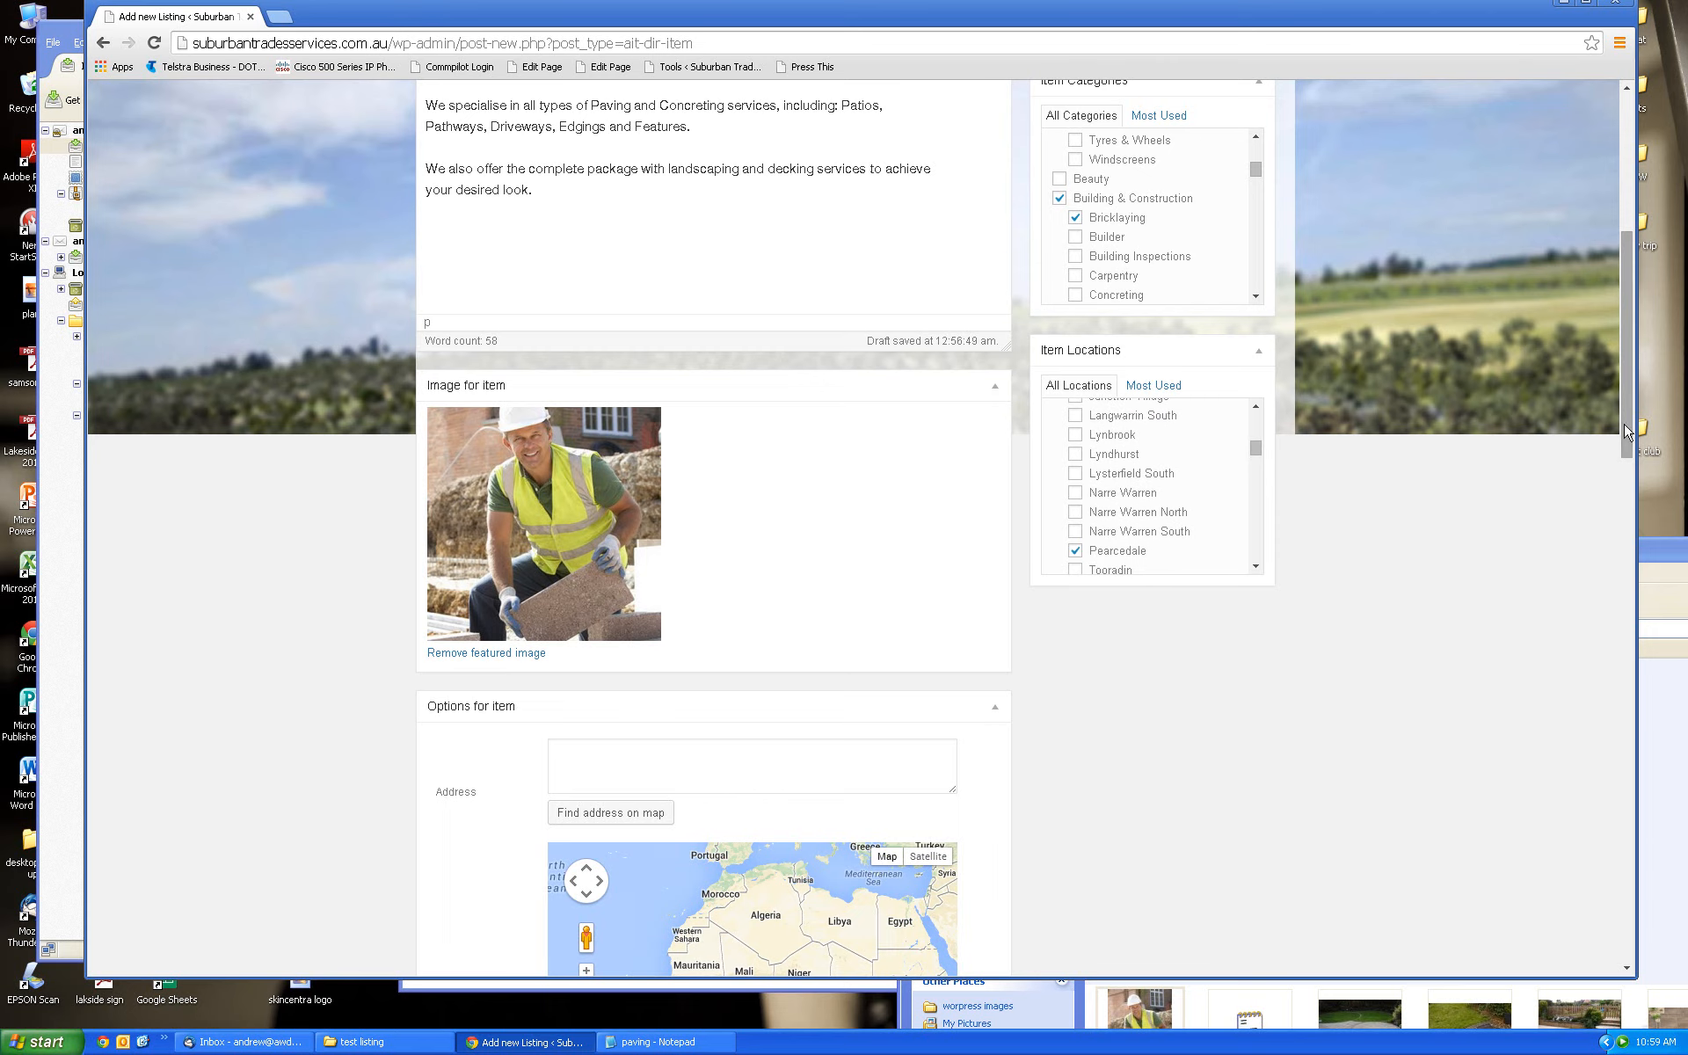
scroll(1626, 448, down, 2)
mouse_move(1623, 440)
mouse_down()
mouse_move(1619, 363)
mouse_move(1628, 479)
mouse_move(1621, 433)
mouse_up()
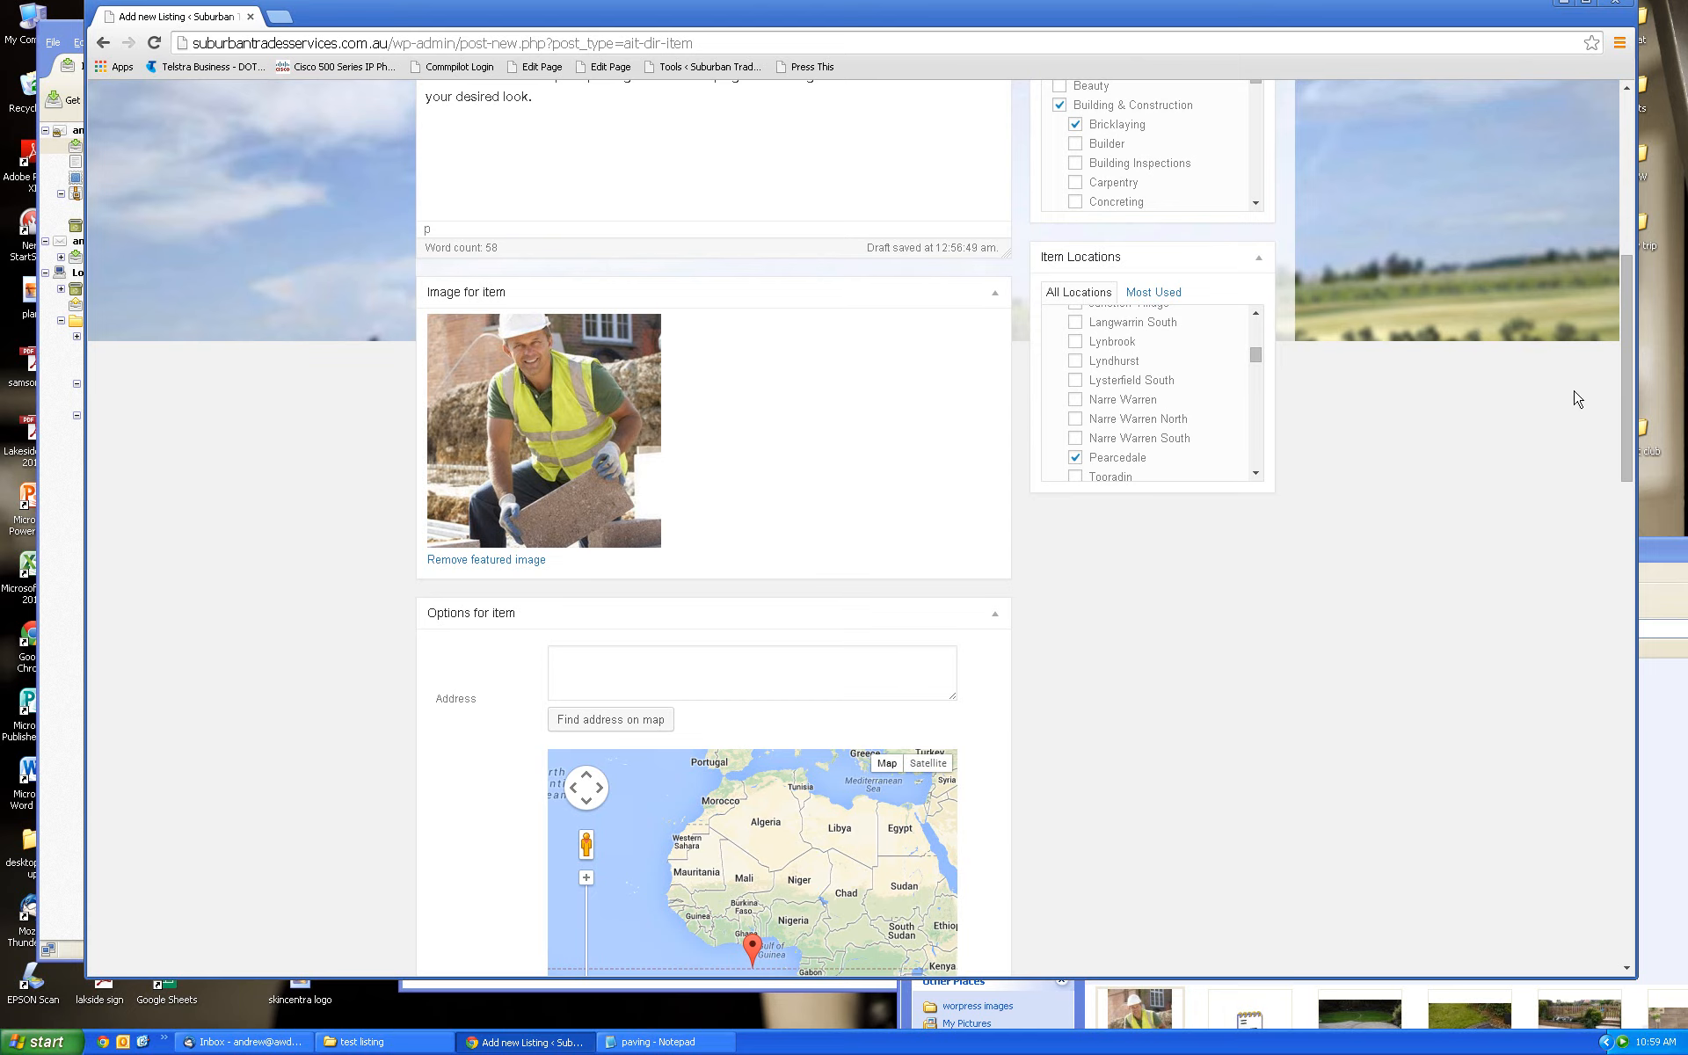
Enter the business's Pearcedale street address and locate it on the map to fill the GPS coordinates
drag(1632, 394, 1635, 477)
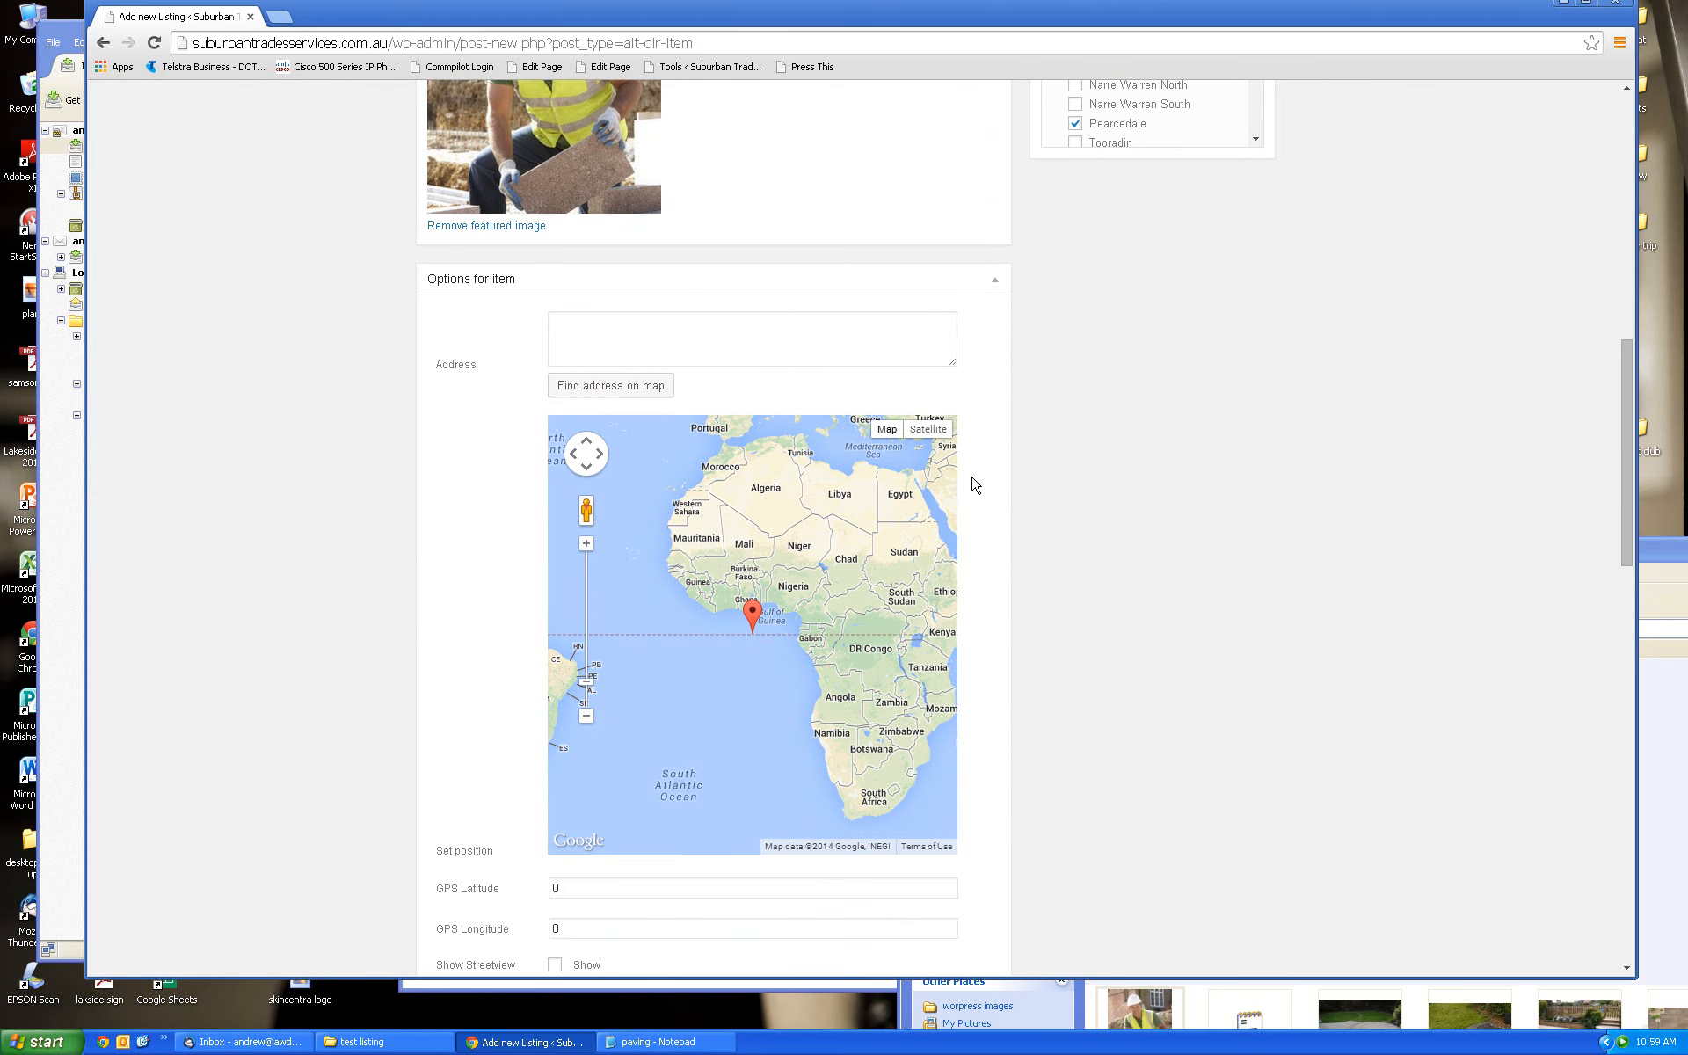
click(597, 331)
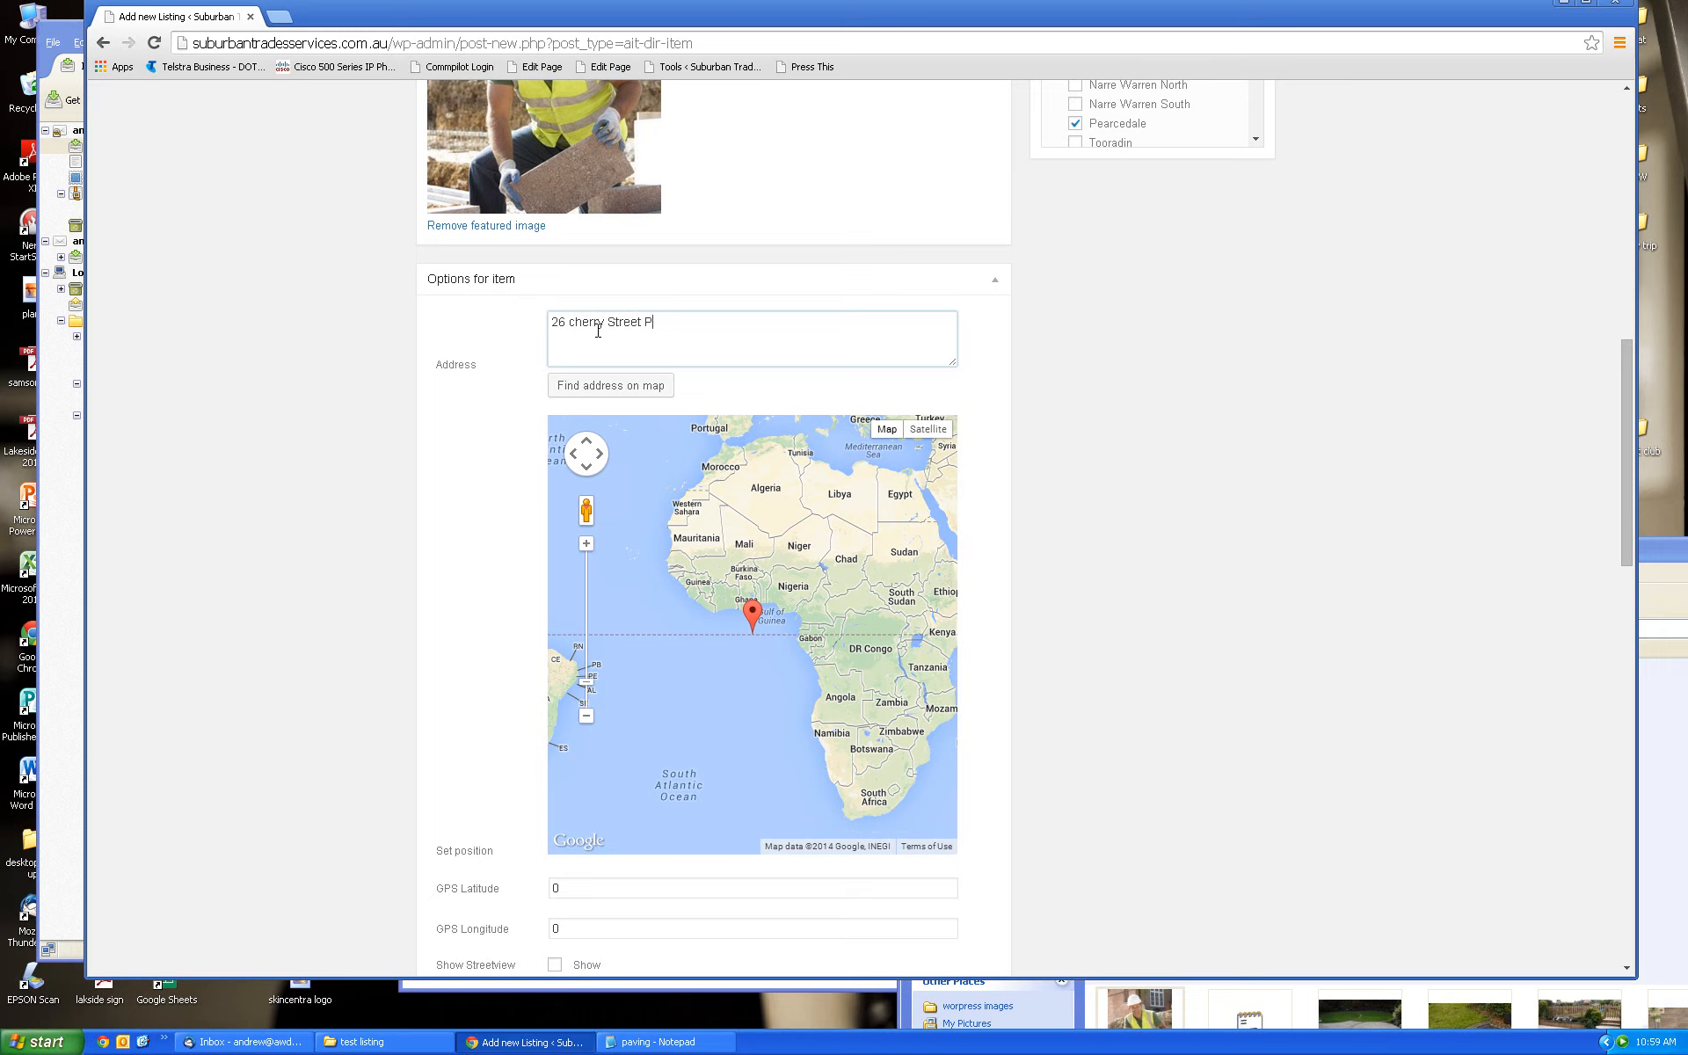
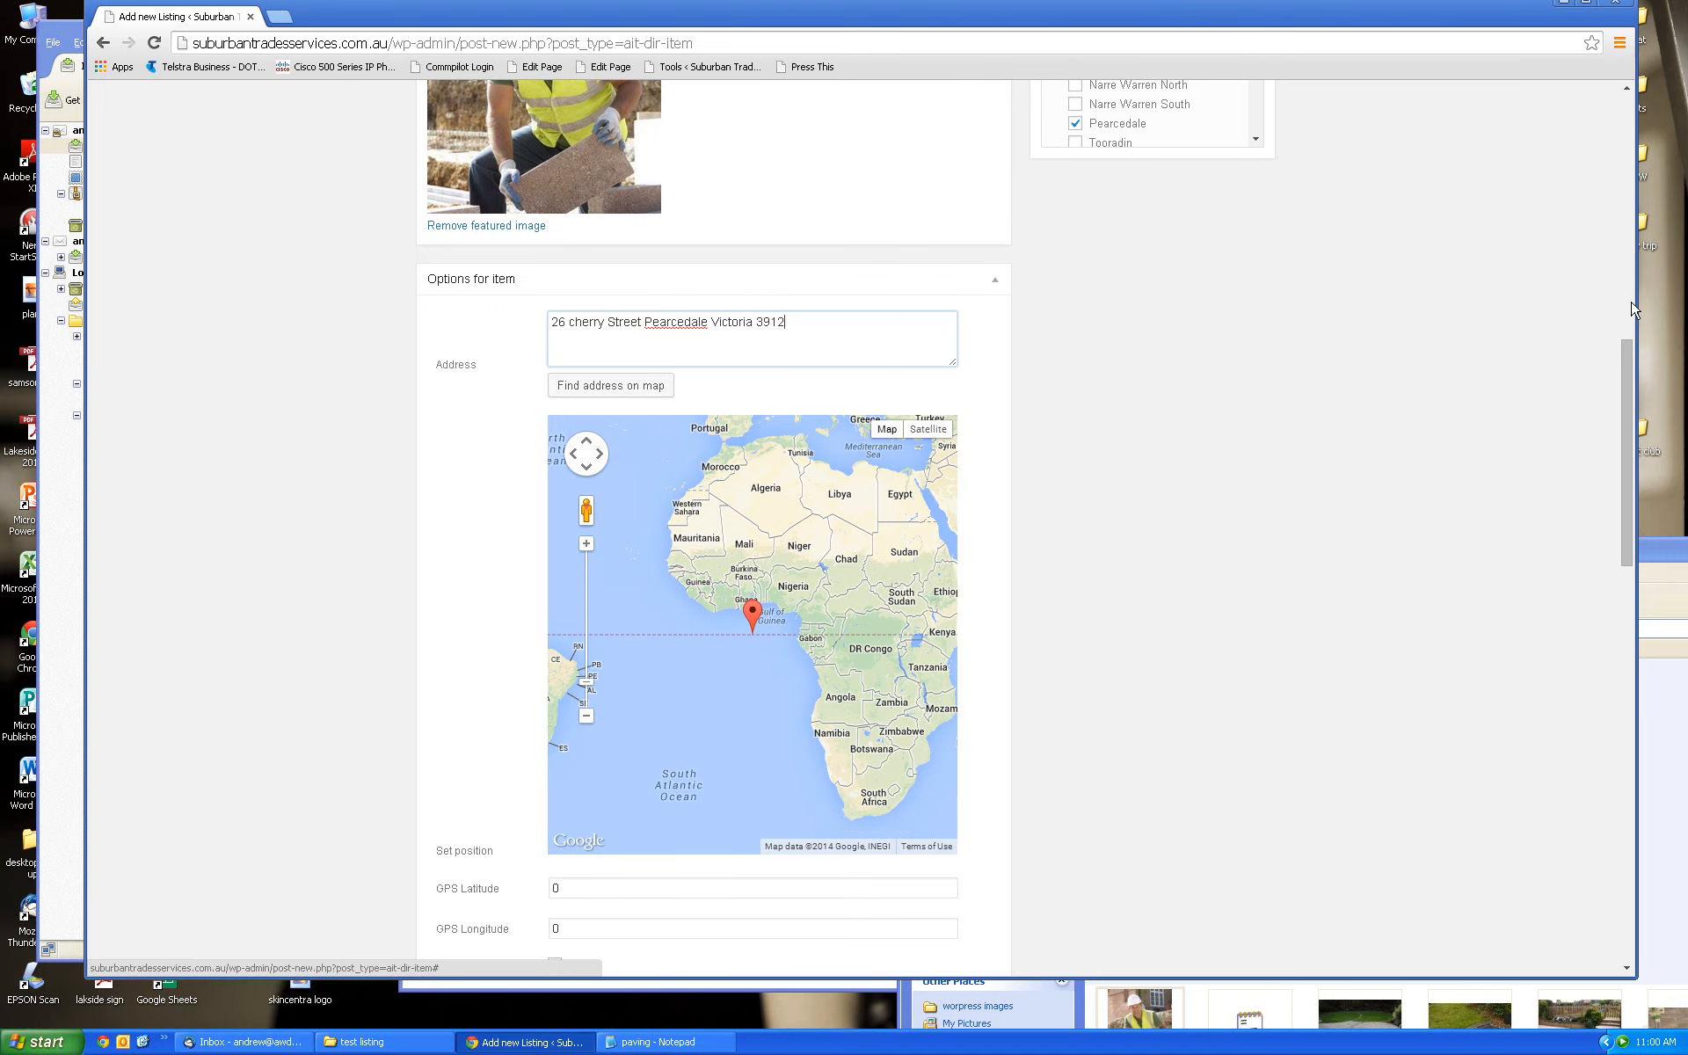
mouse_move(1628, 365)
mouse_down()
mouse_move(1633, 276)
mouse_move(1637, 352)
mouse_up()
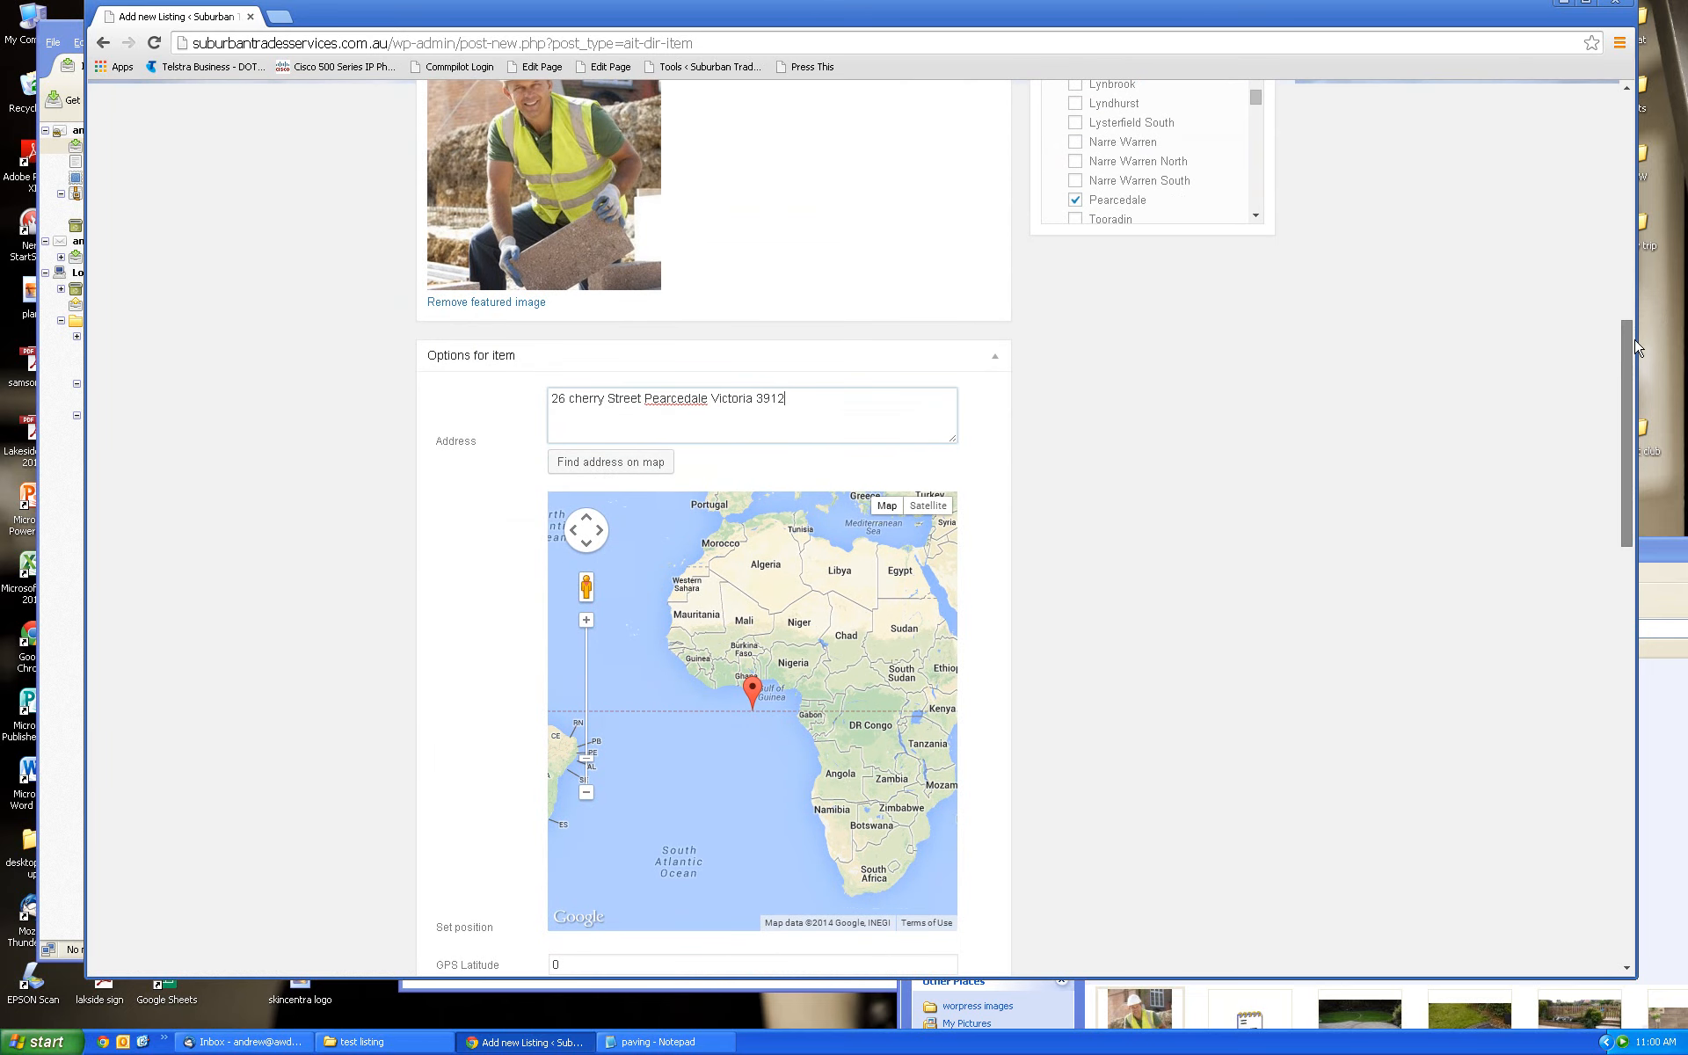
click(605, 463)
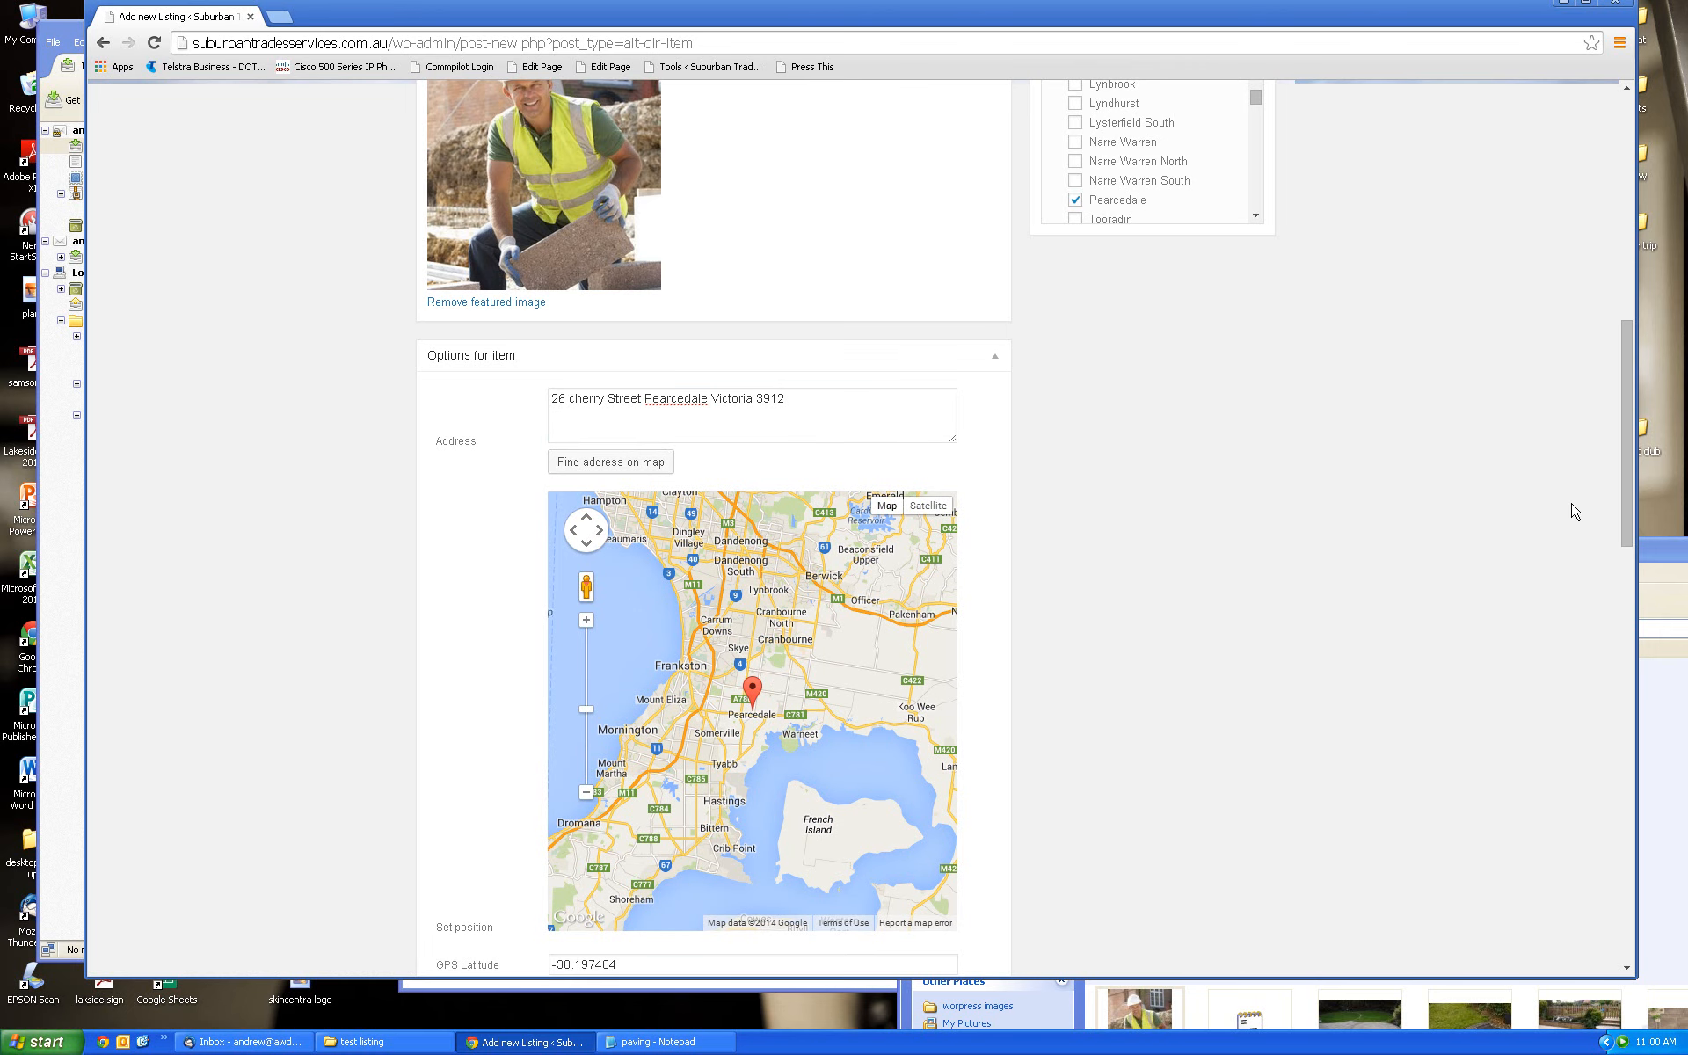
drag(1634, 454, 1632, 495)
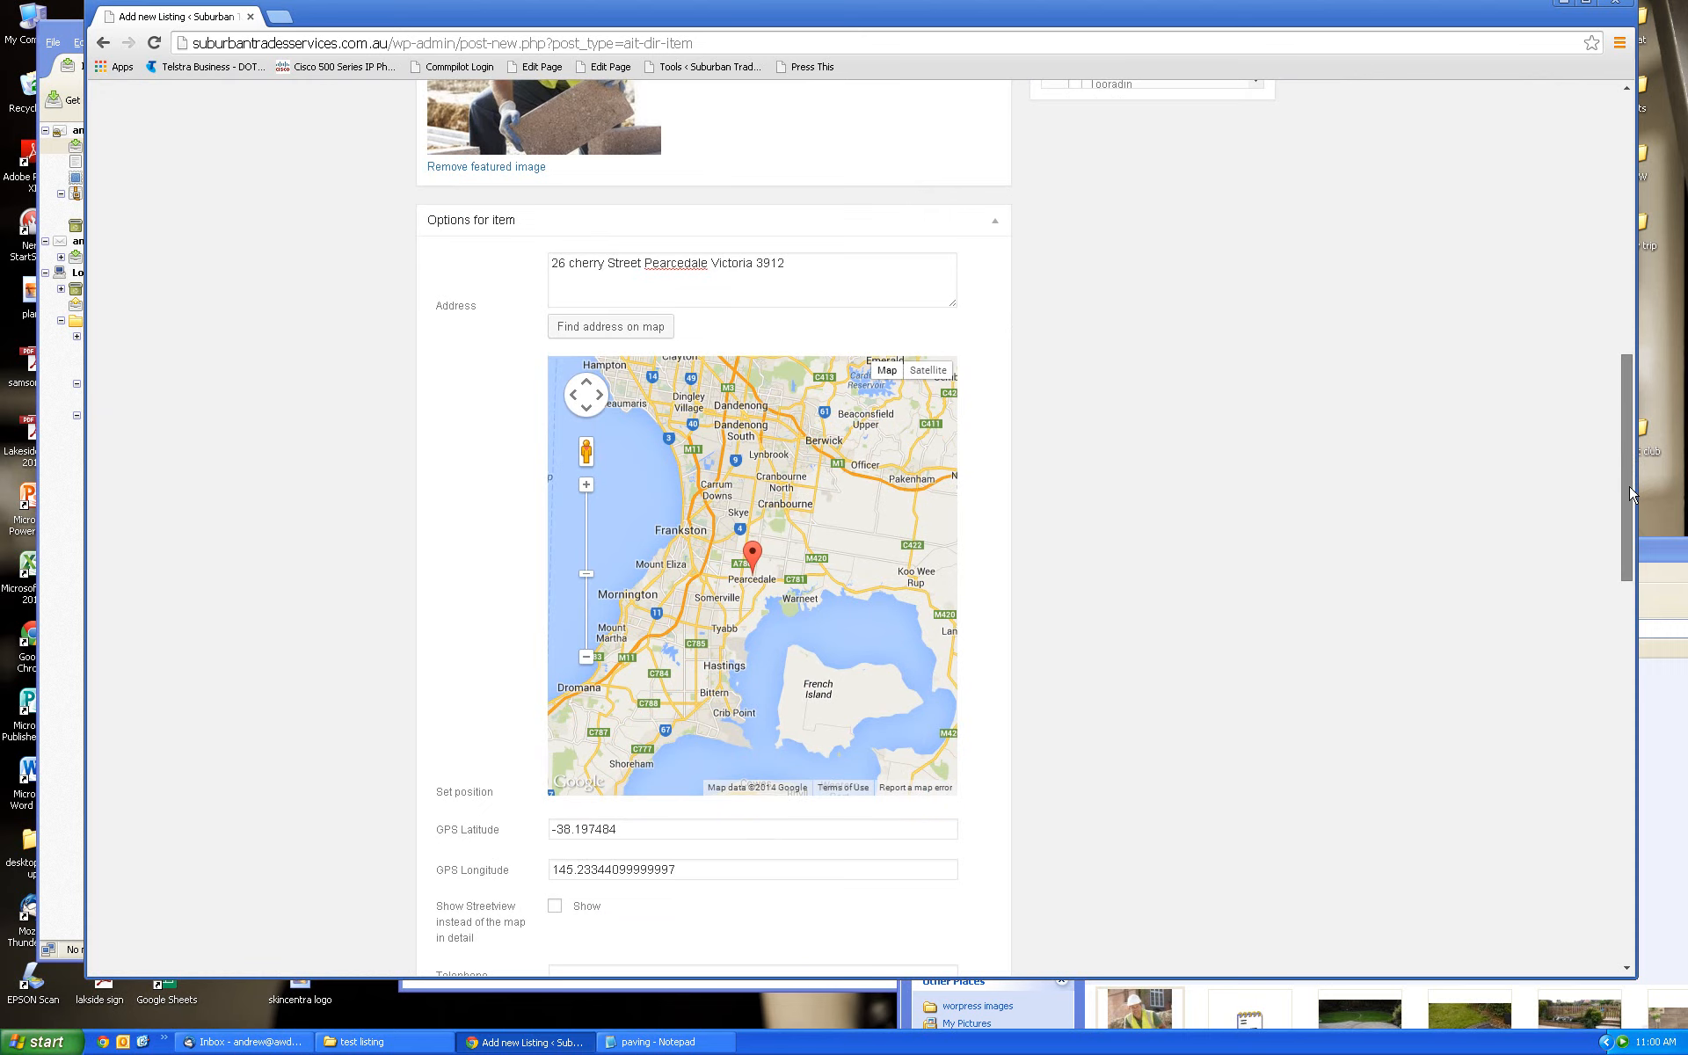
drag(1631, 494, 1631, 534)
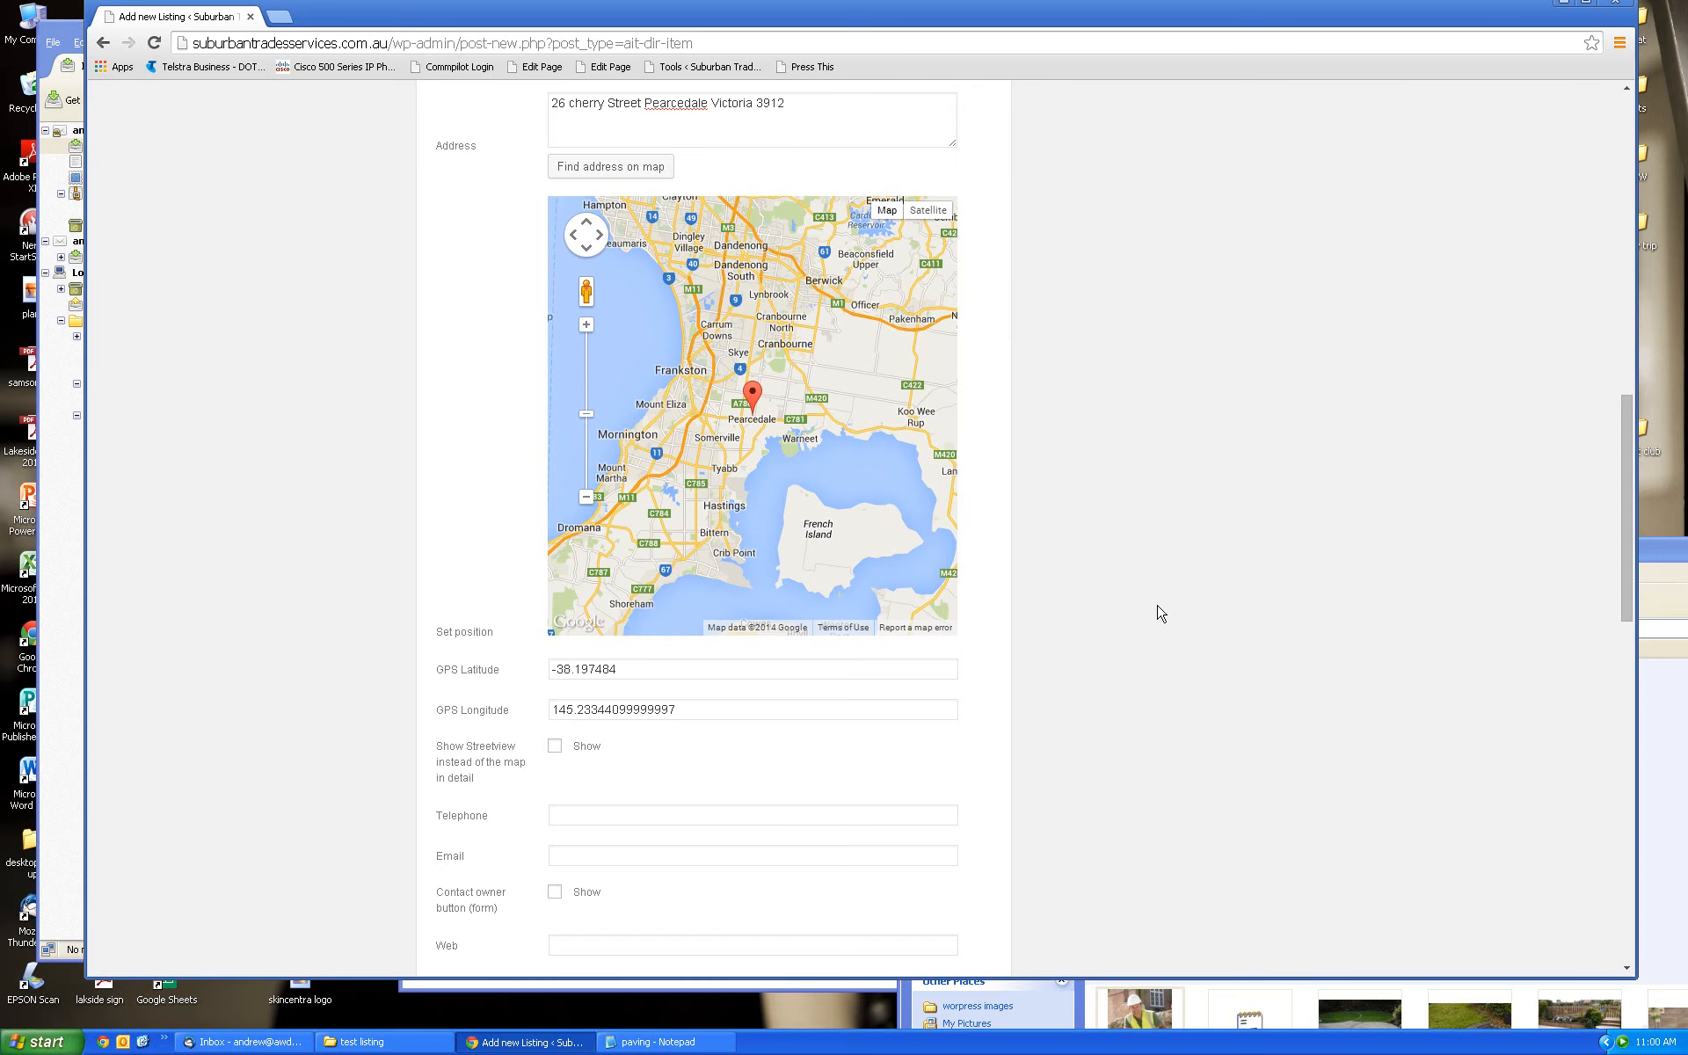
Enter the business phone number and the owner's e-mail address in the listing
drag(1627, 598, 1556, 646)
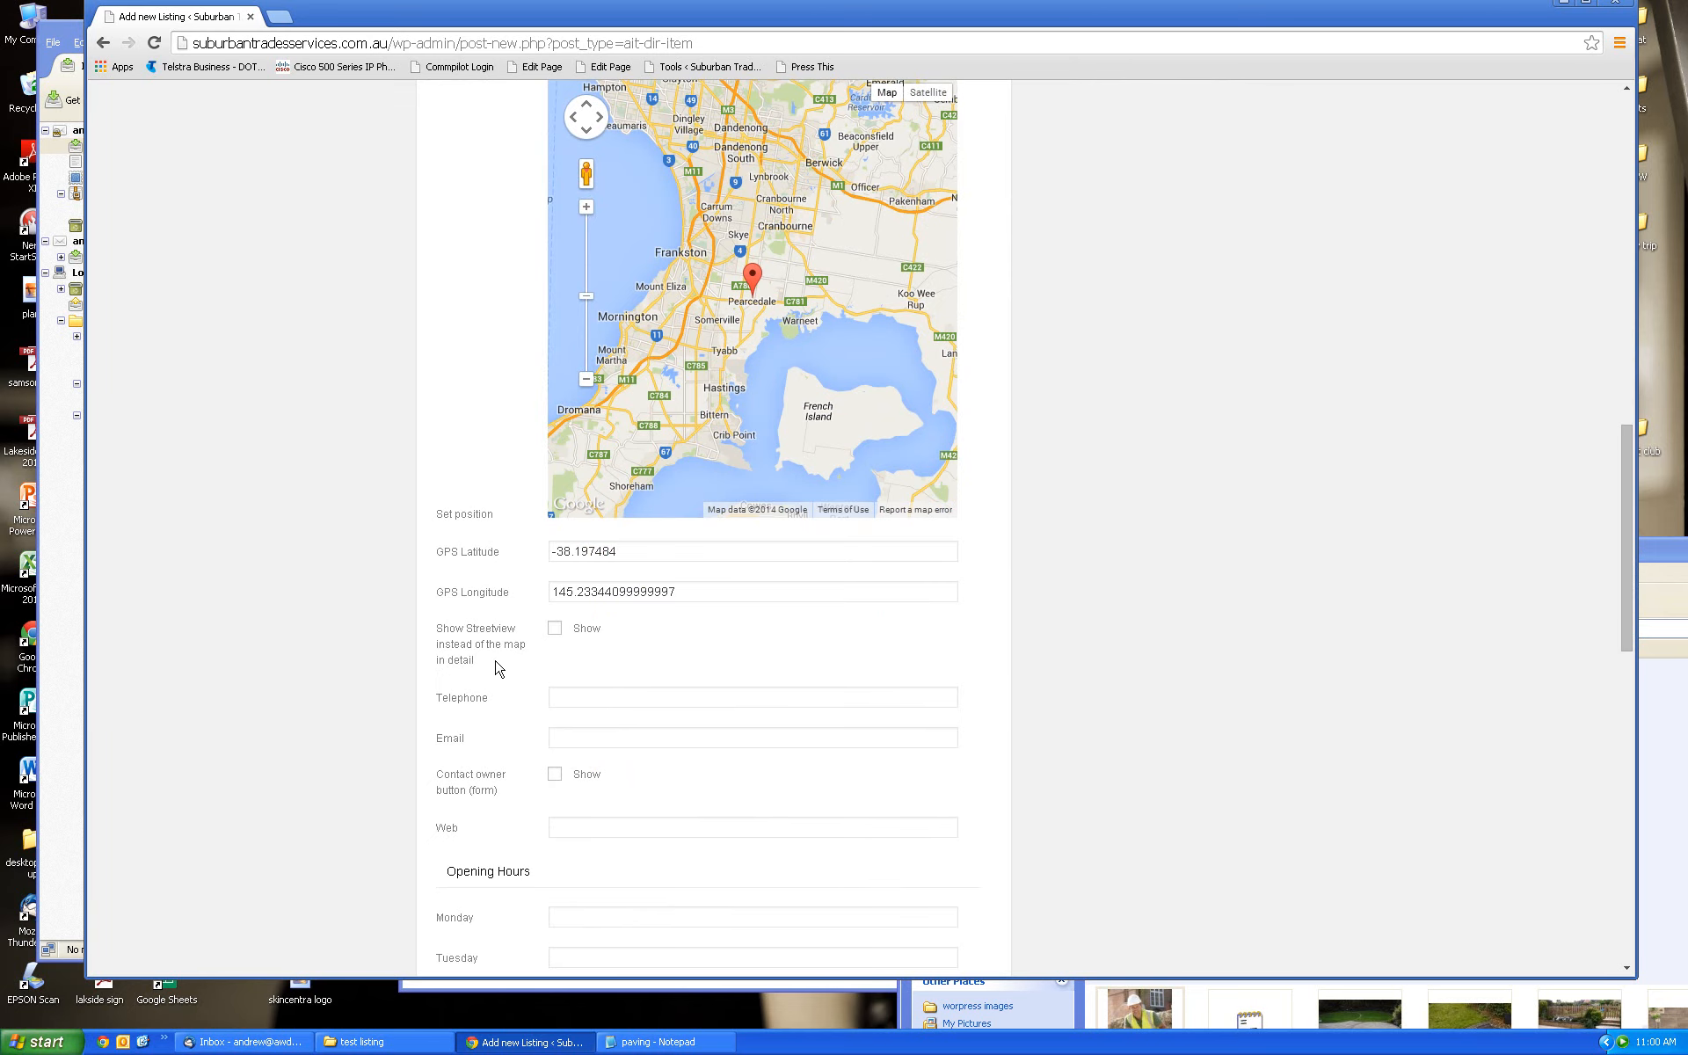
scroll(1614, 552, down, 2)
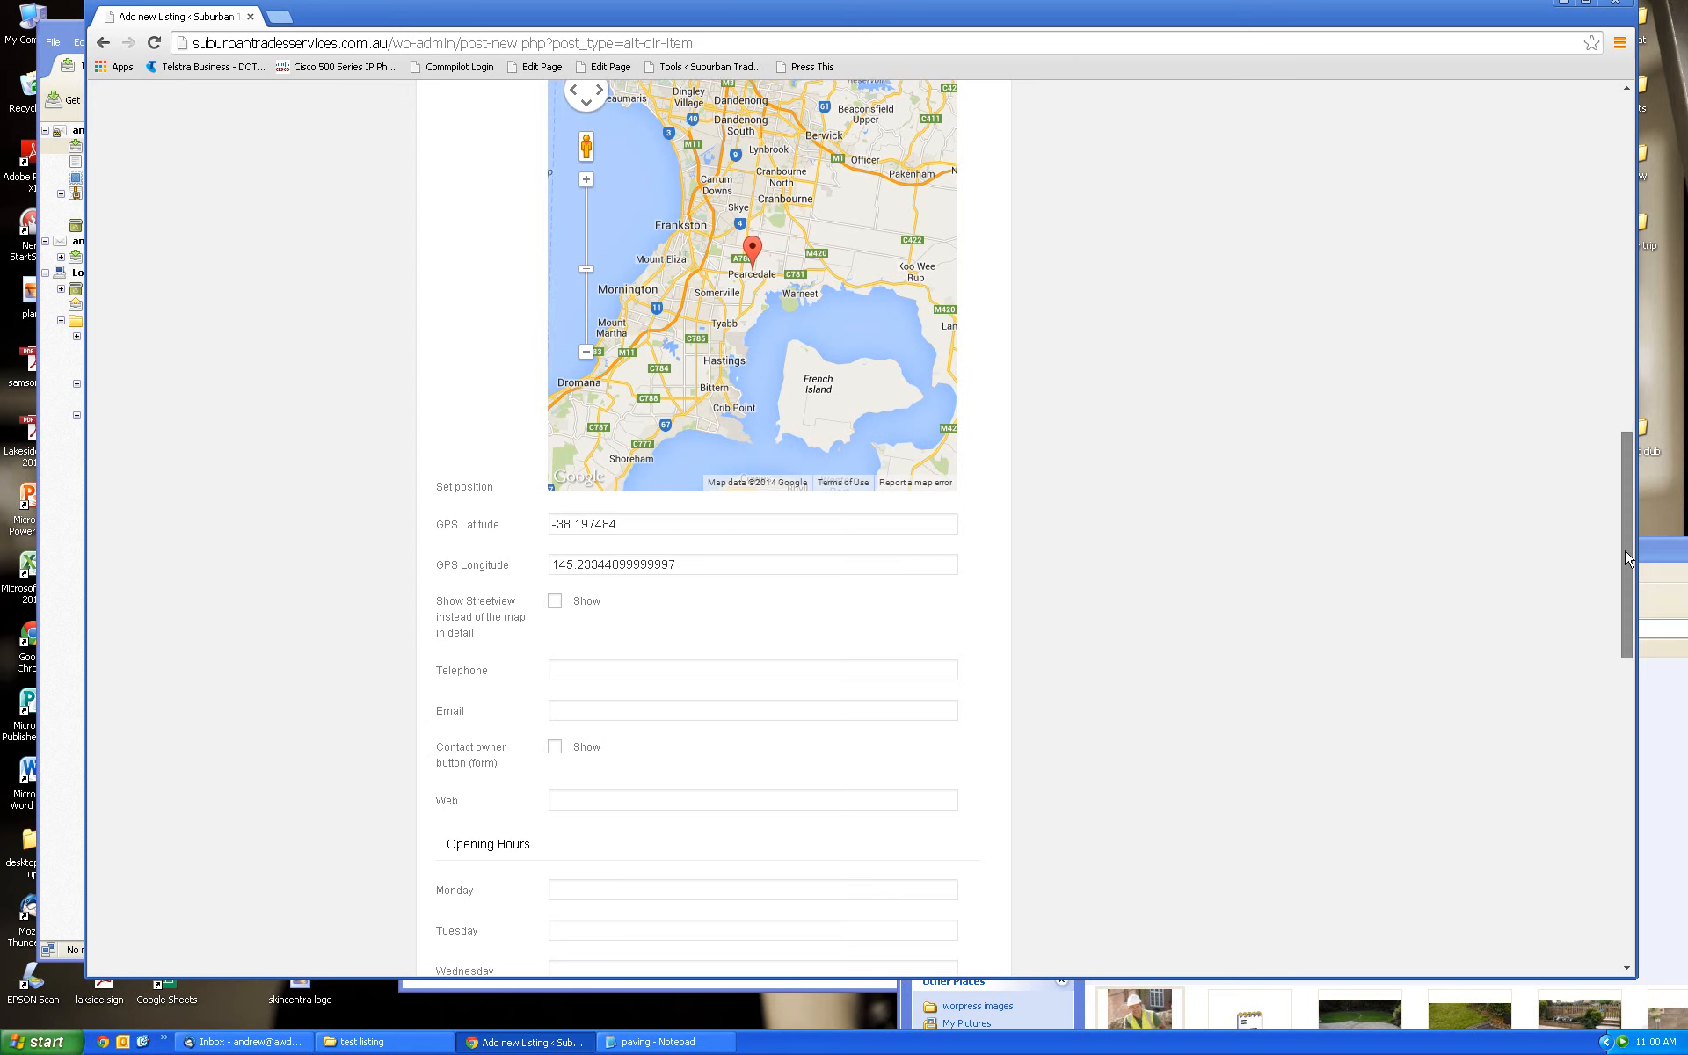
click(613, 535)
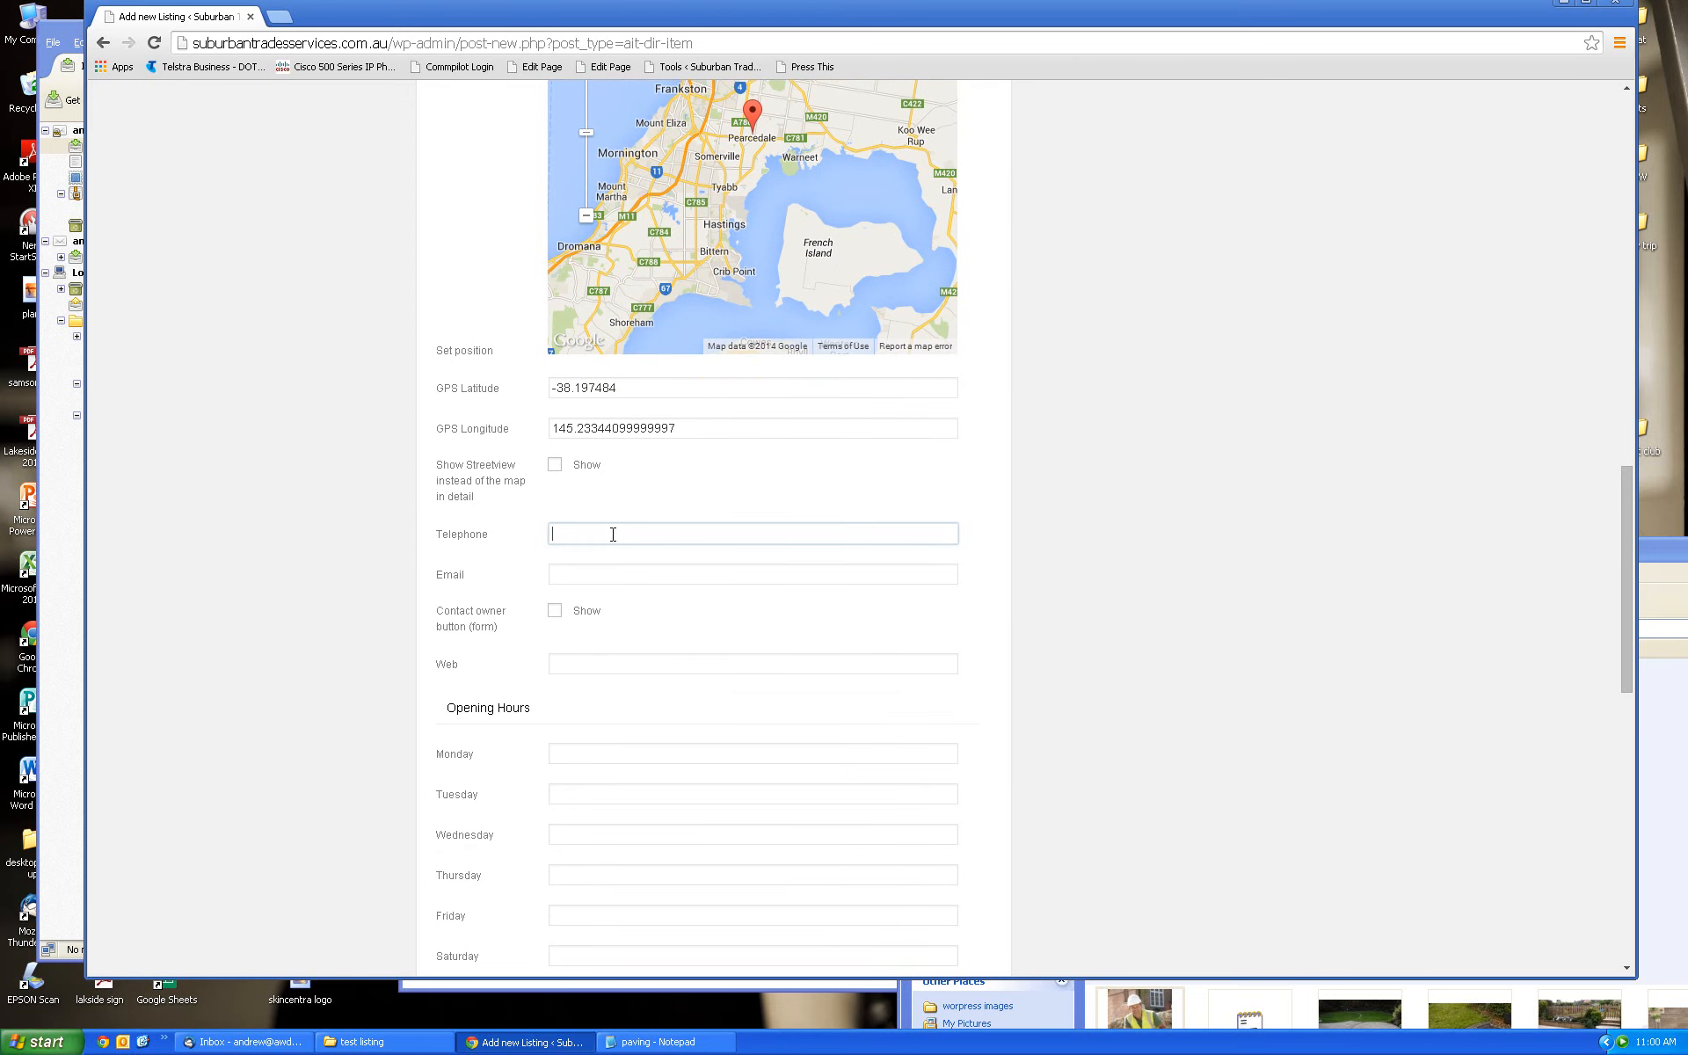
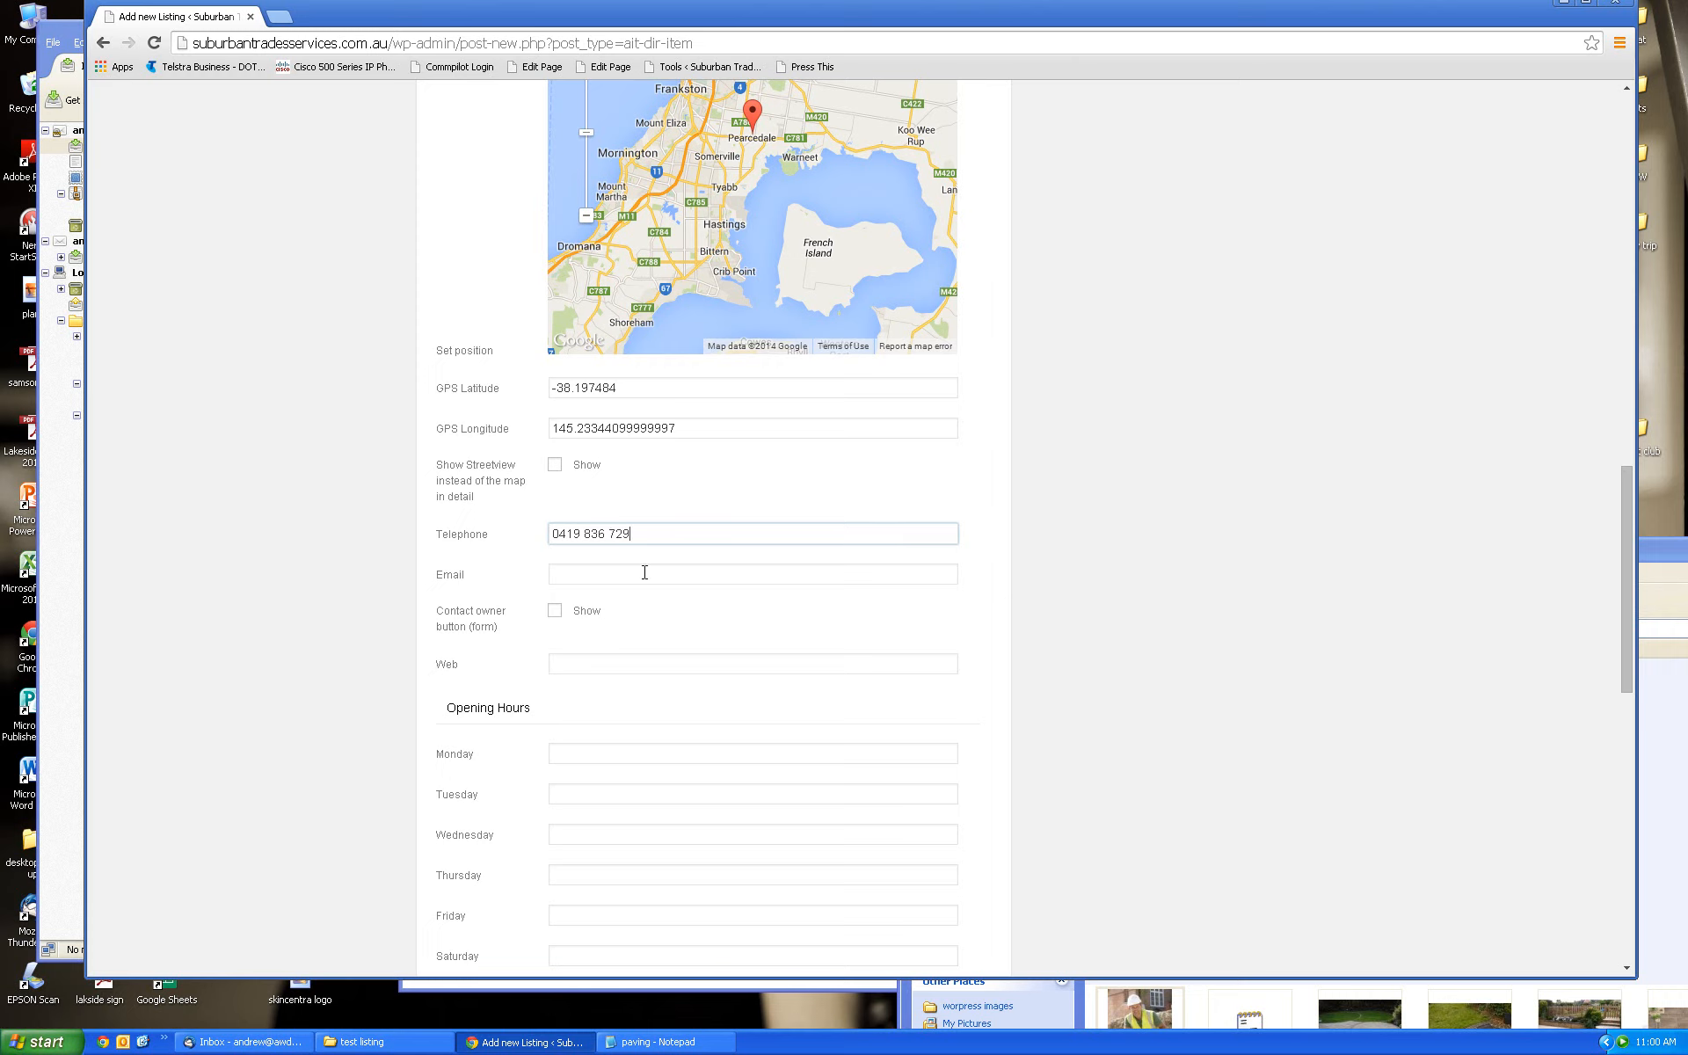
click(645, 572)
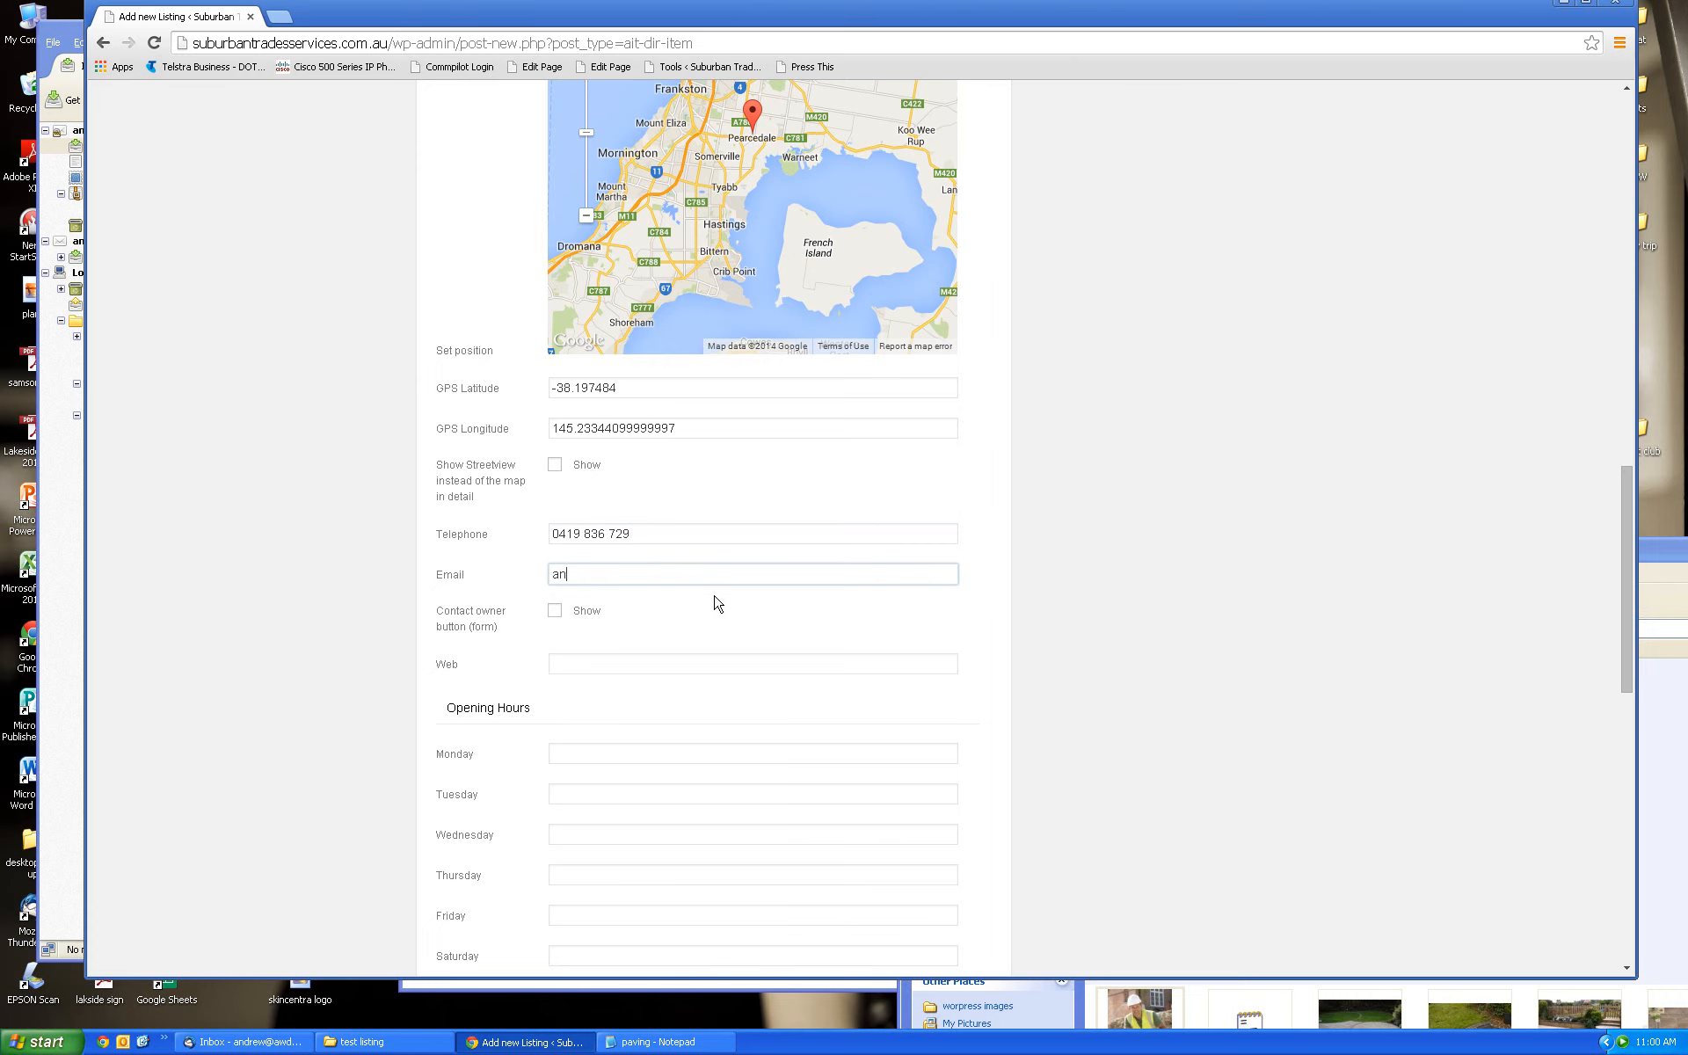
click(556, 611)
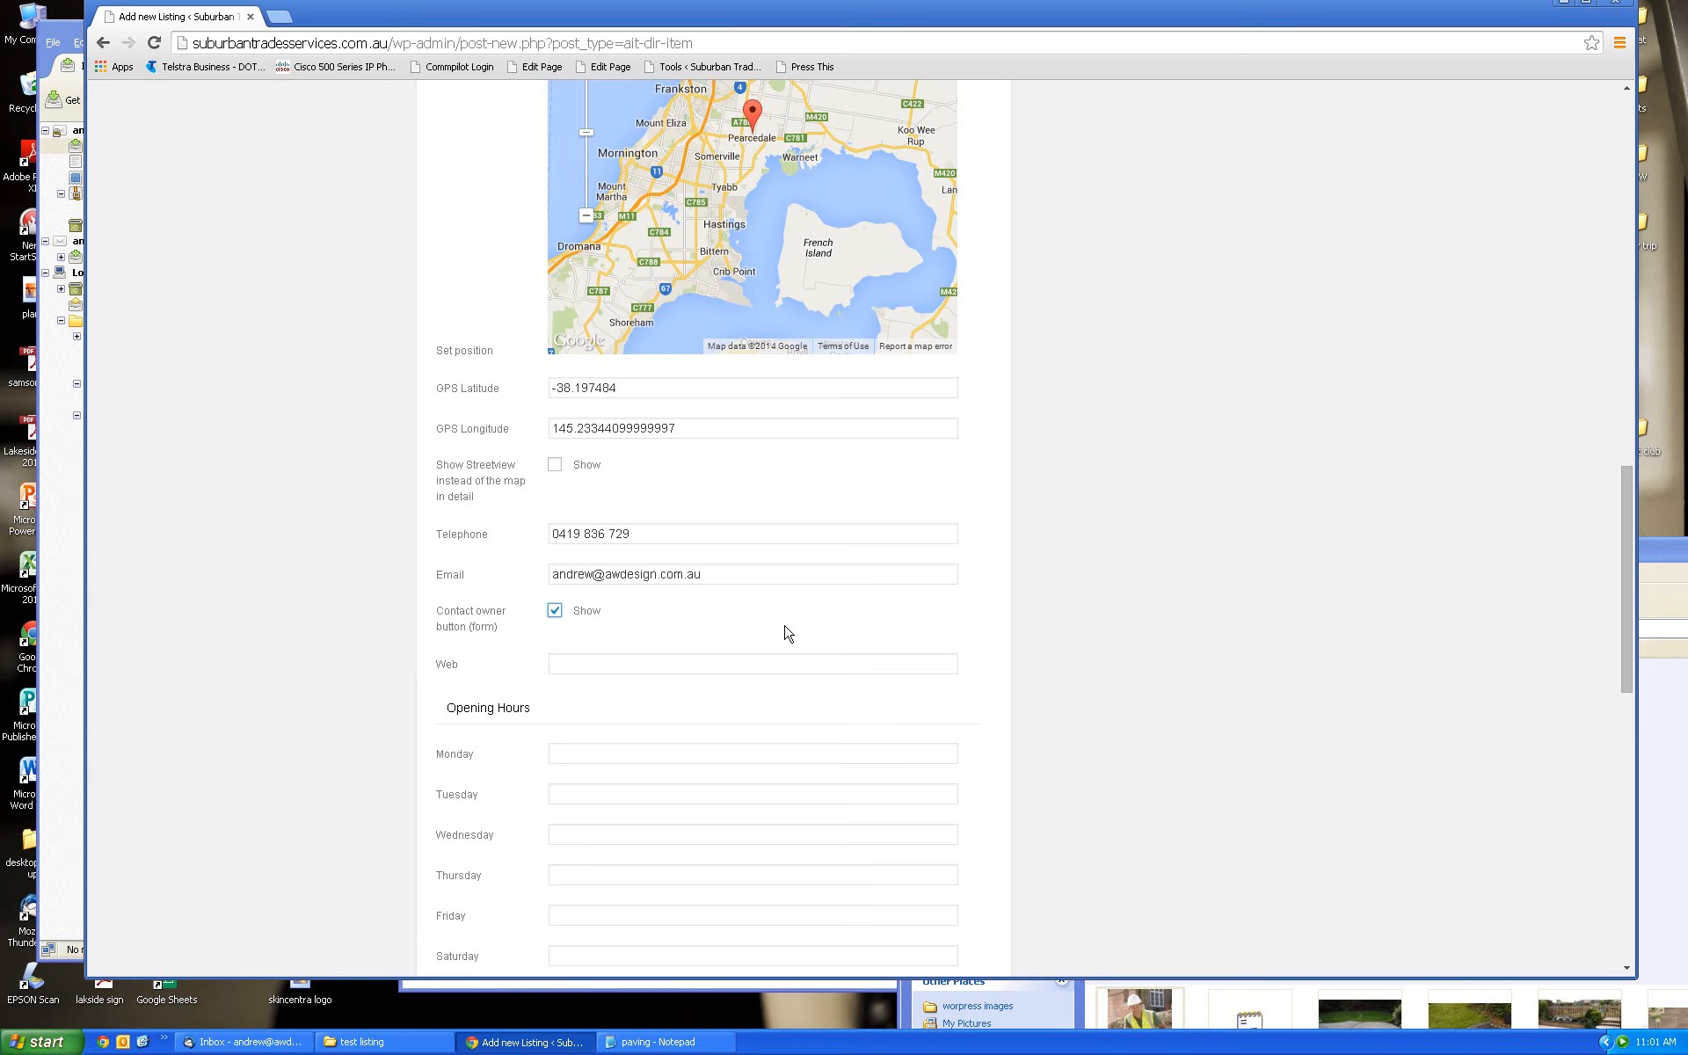
click(559, 666)
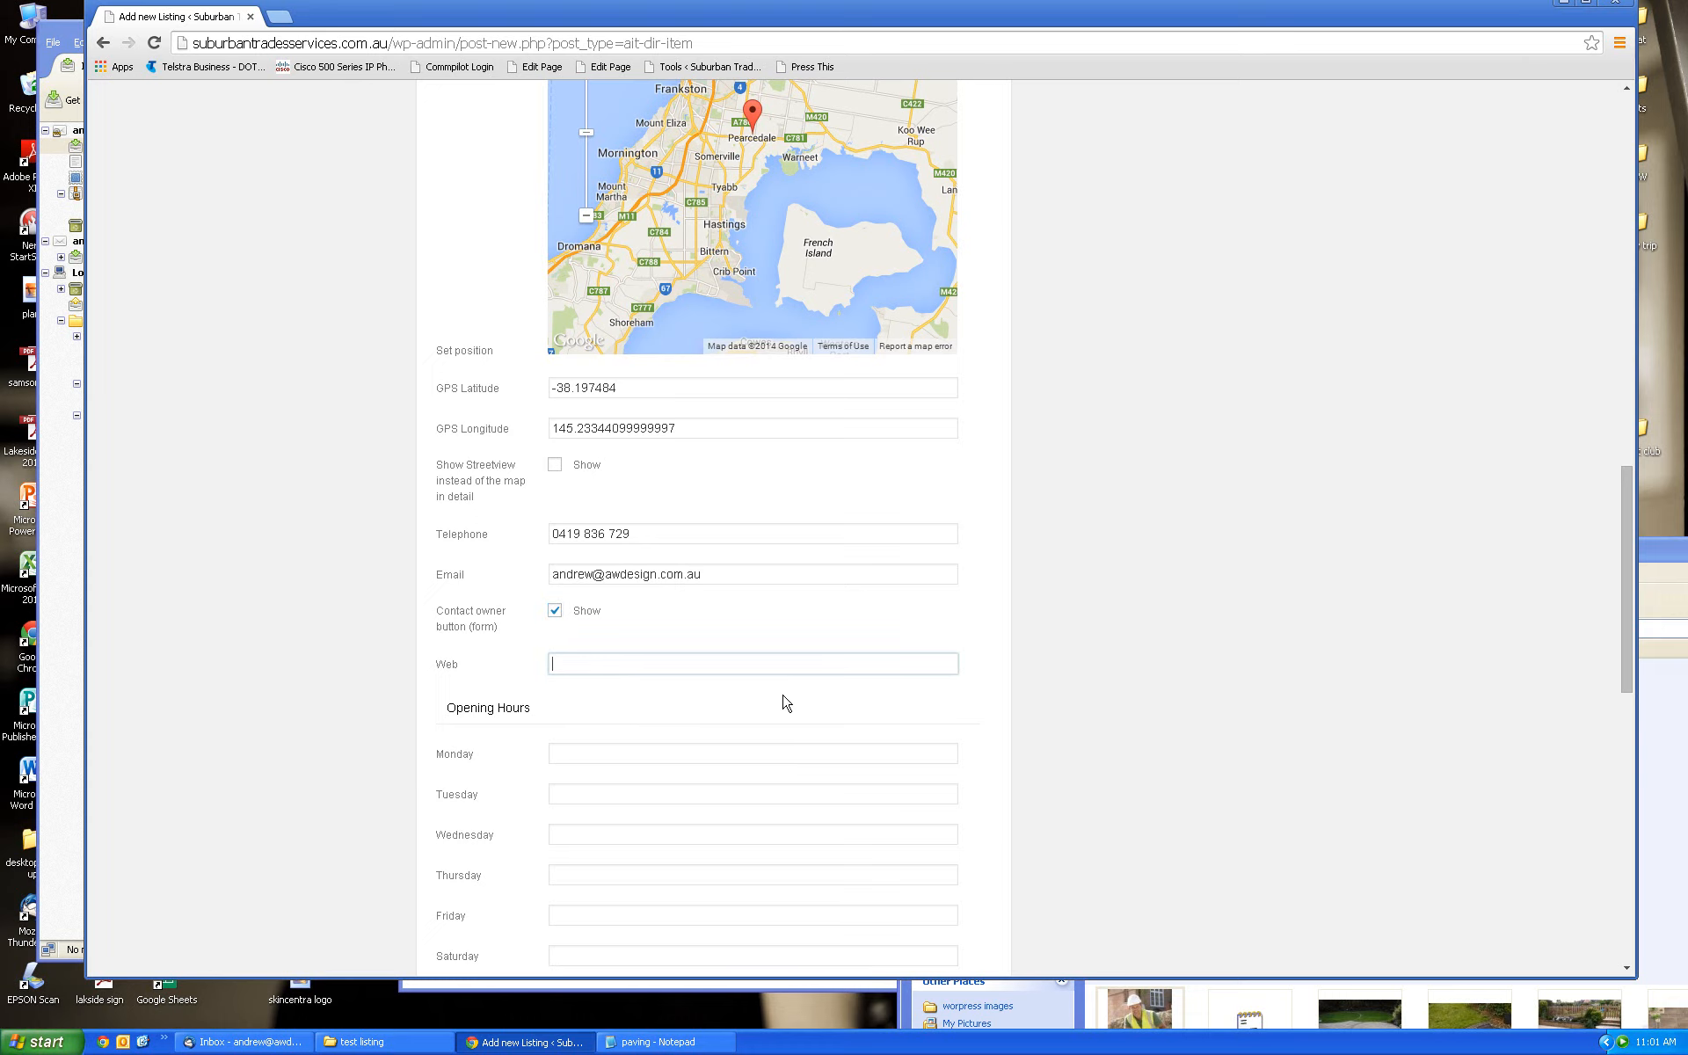
text(awdesign.com.au)
click(551, 664)
text(www.)
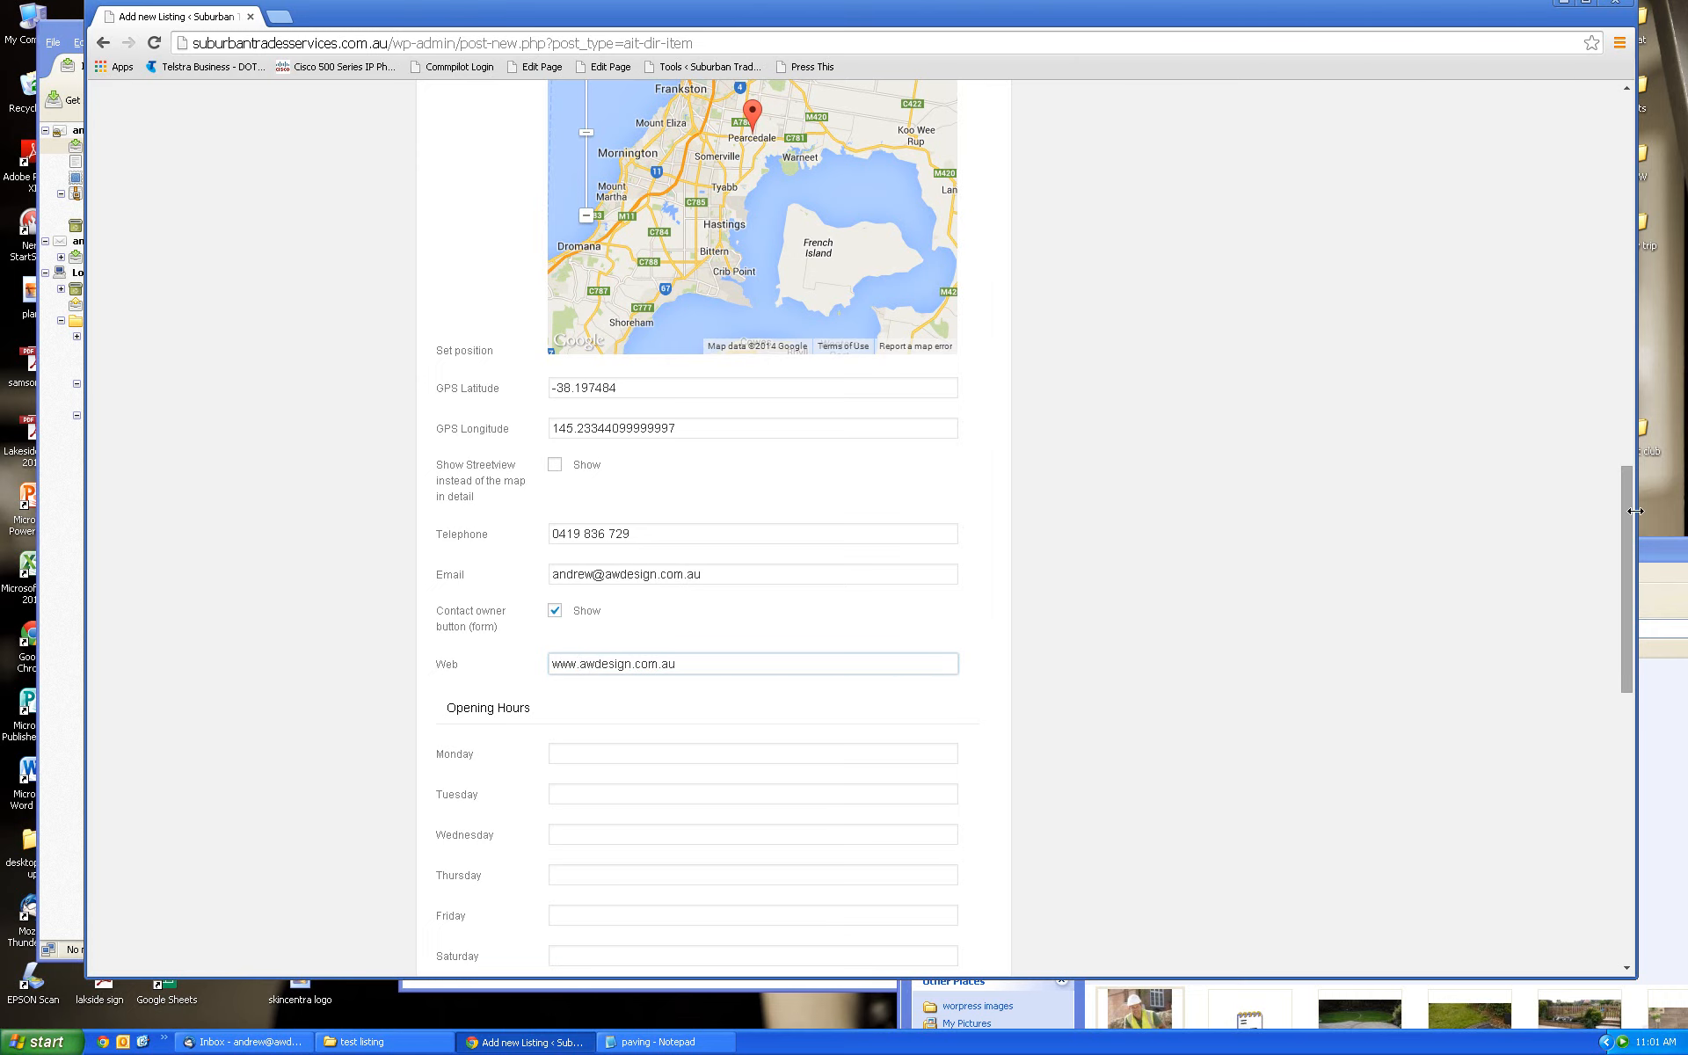
drag(1629, 516, 1629, 565)
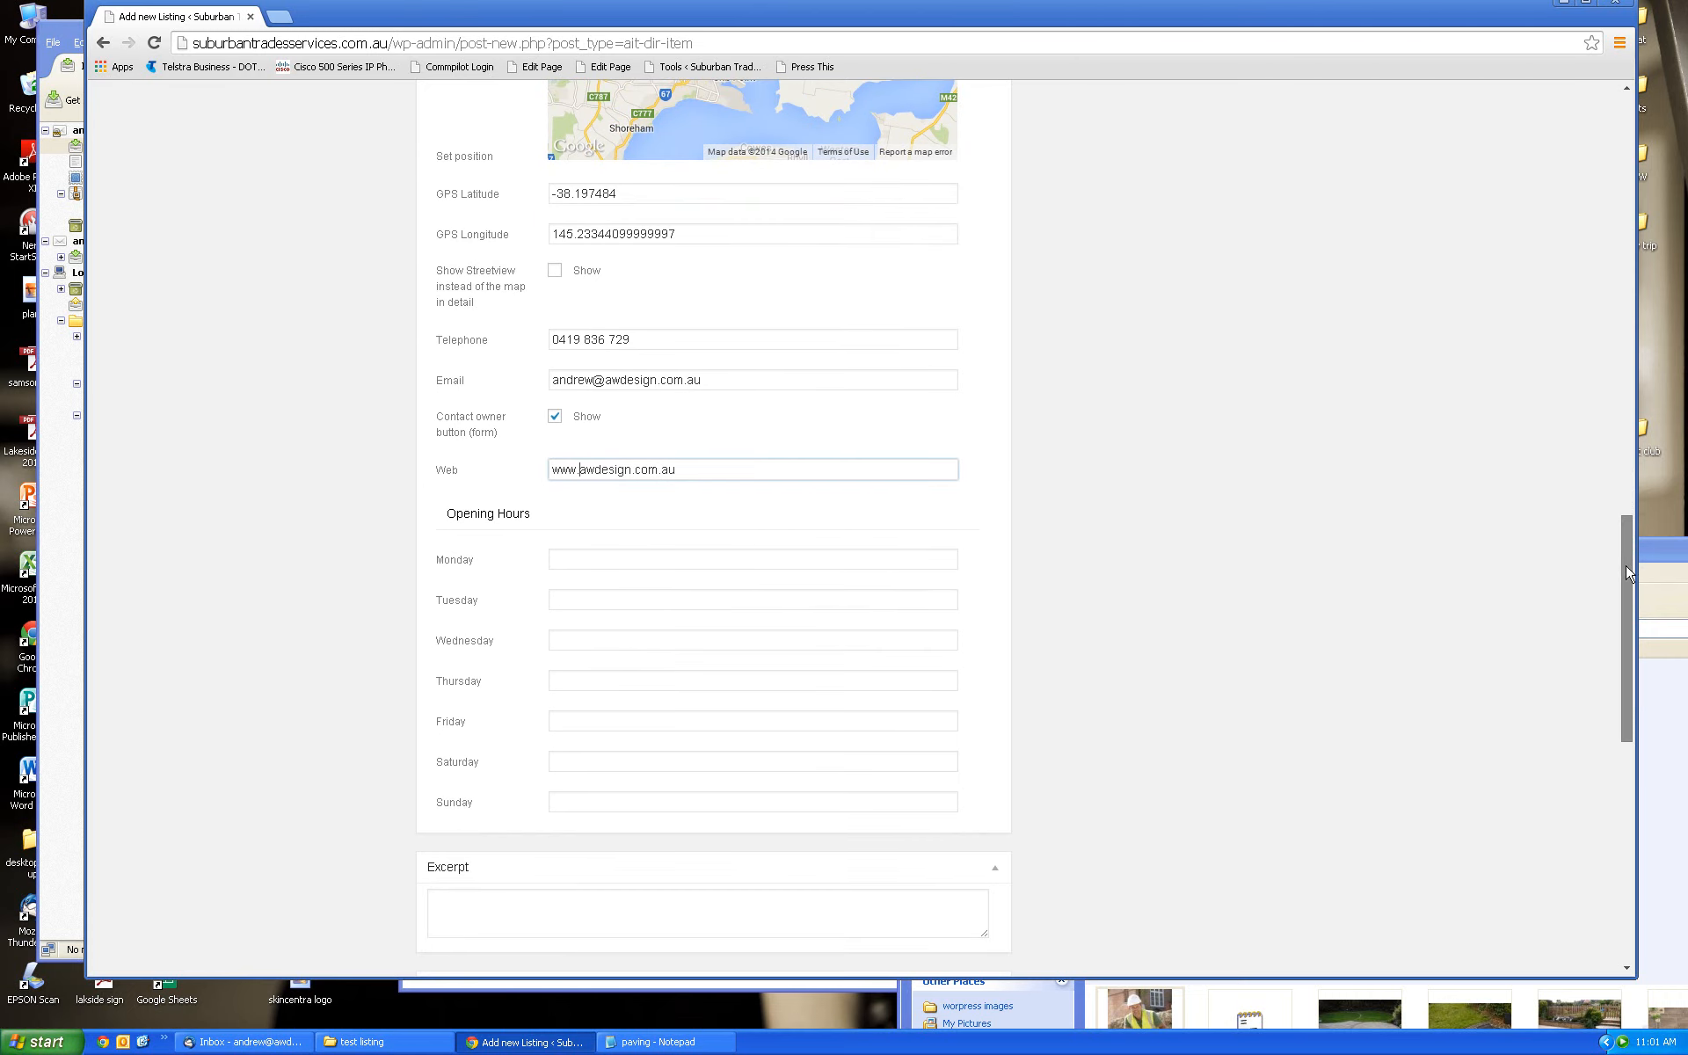
Set Monday's and Tuesday's opening hours to 9am -5pm from the autocomplete suggestion
click(585, 559)
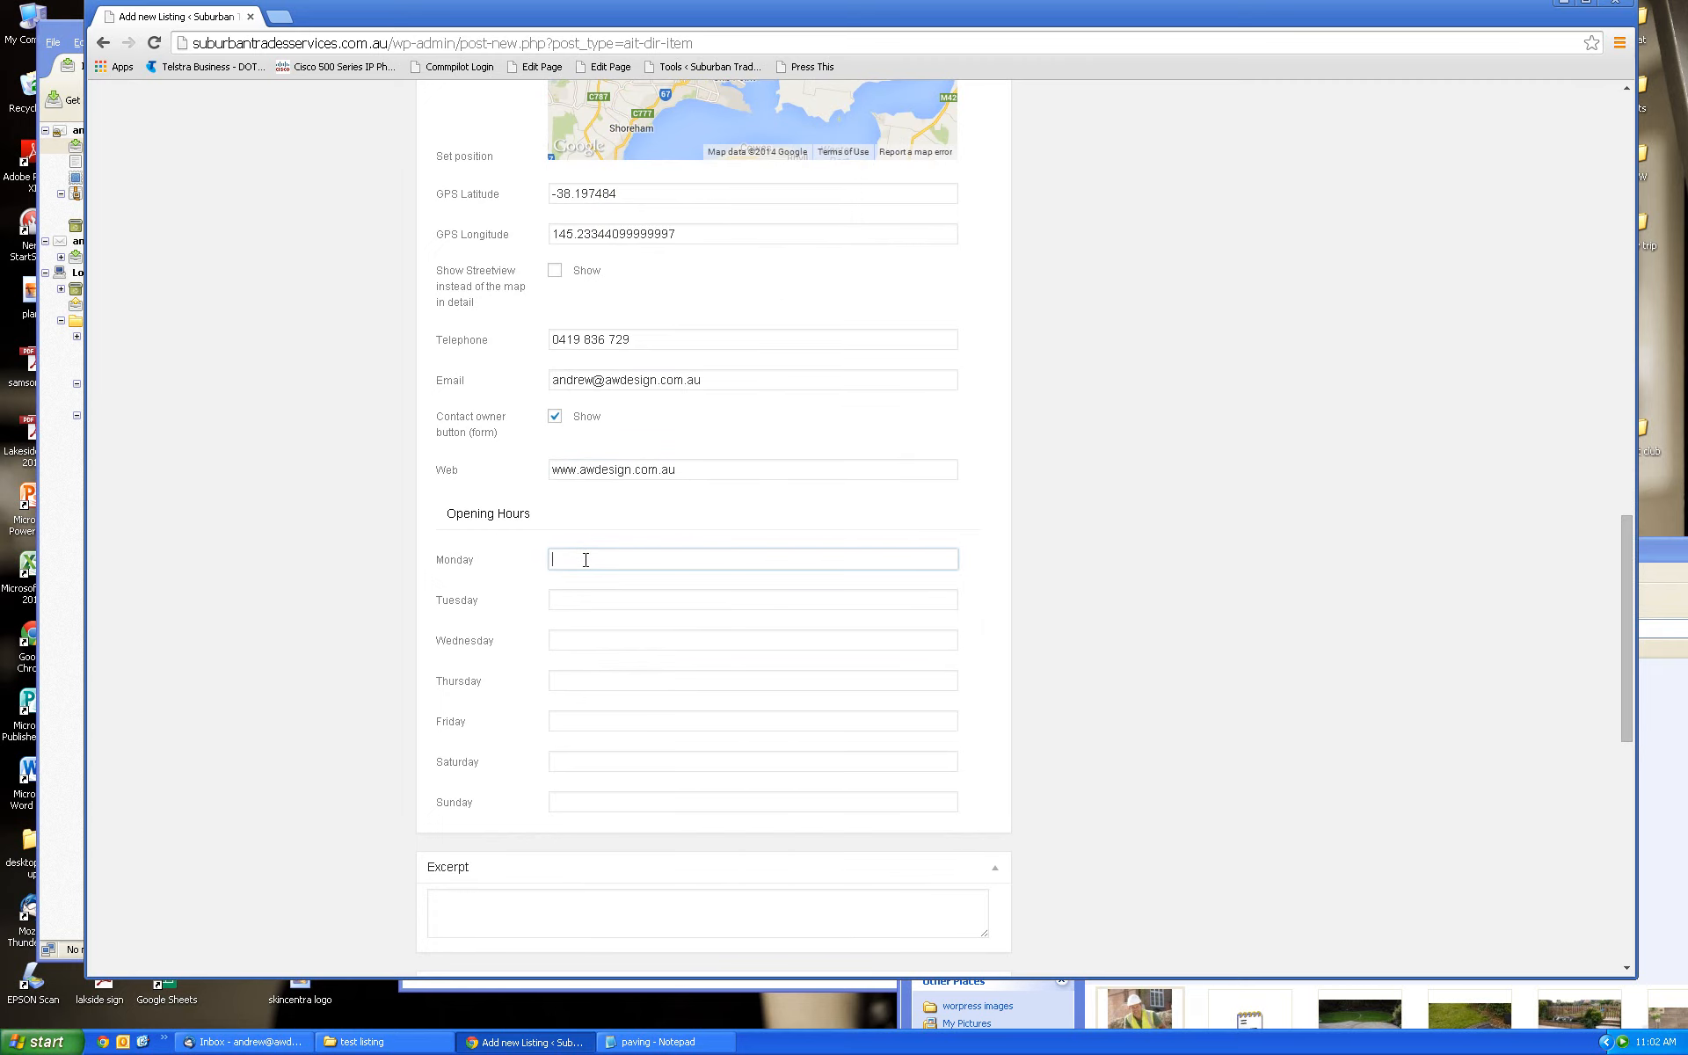
text(9)
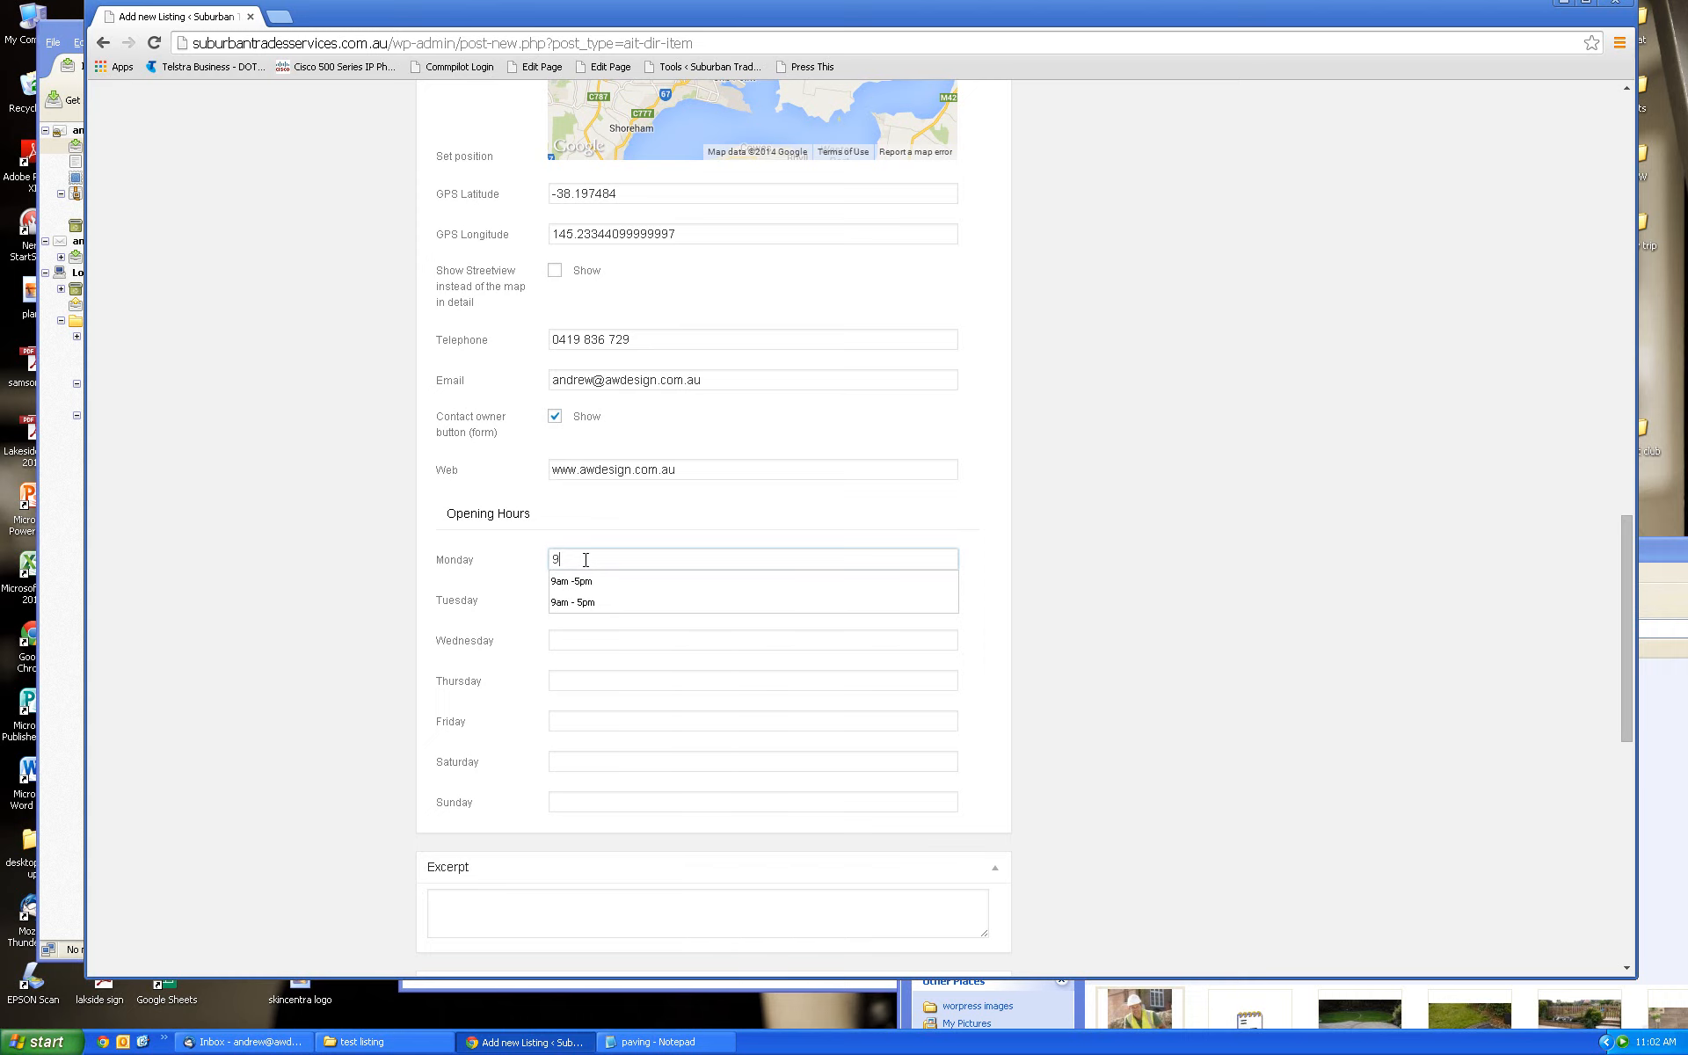
click(599, 583)
click(600, 602)
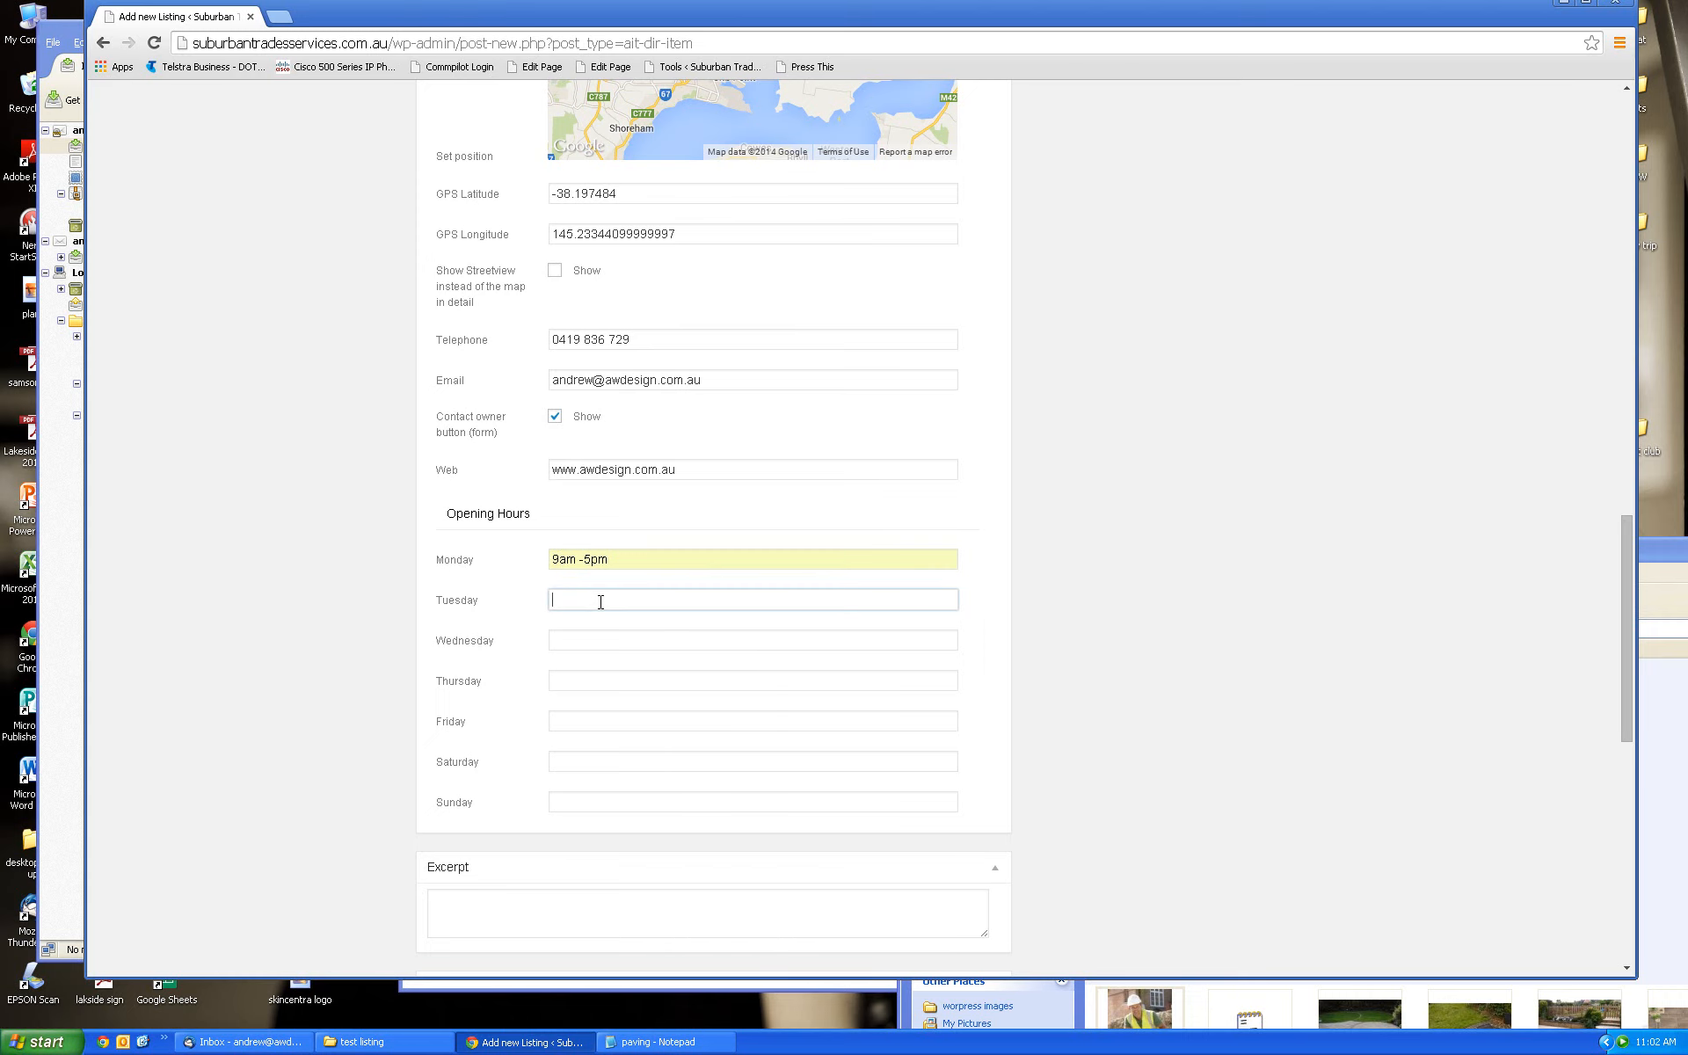
text(9am - 5pm)
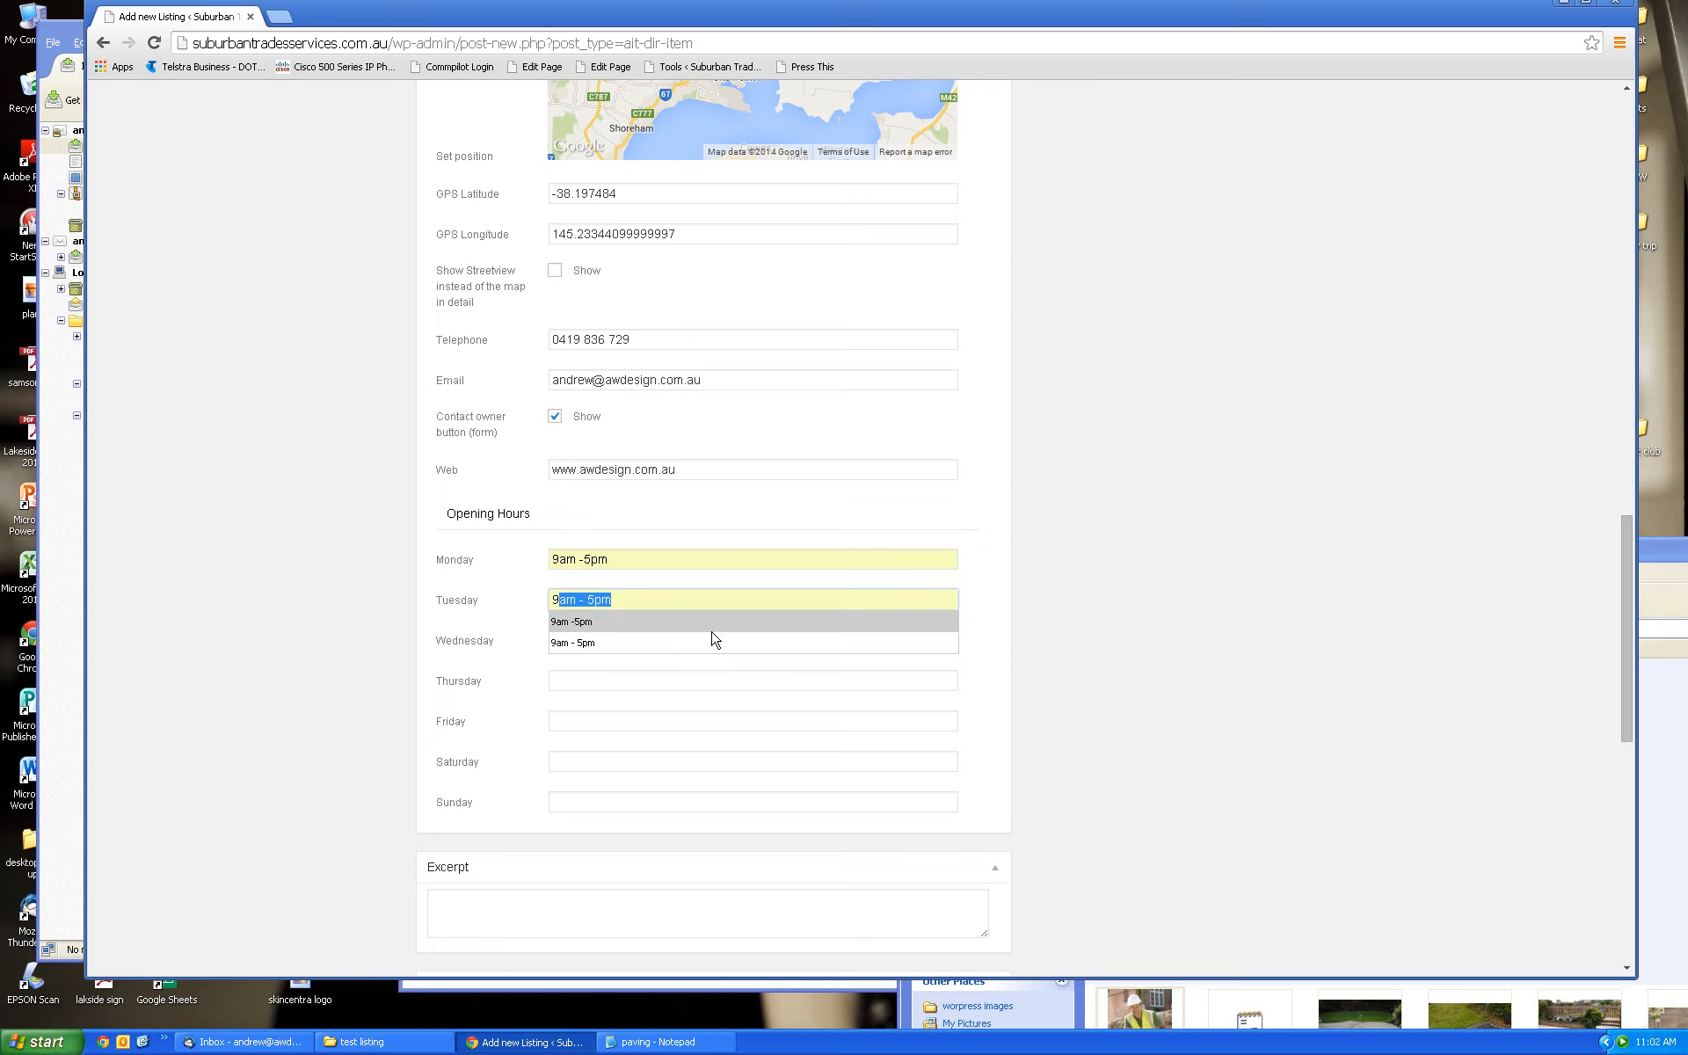
click(988, 631)
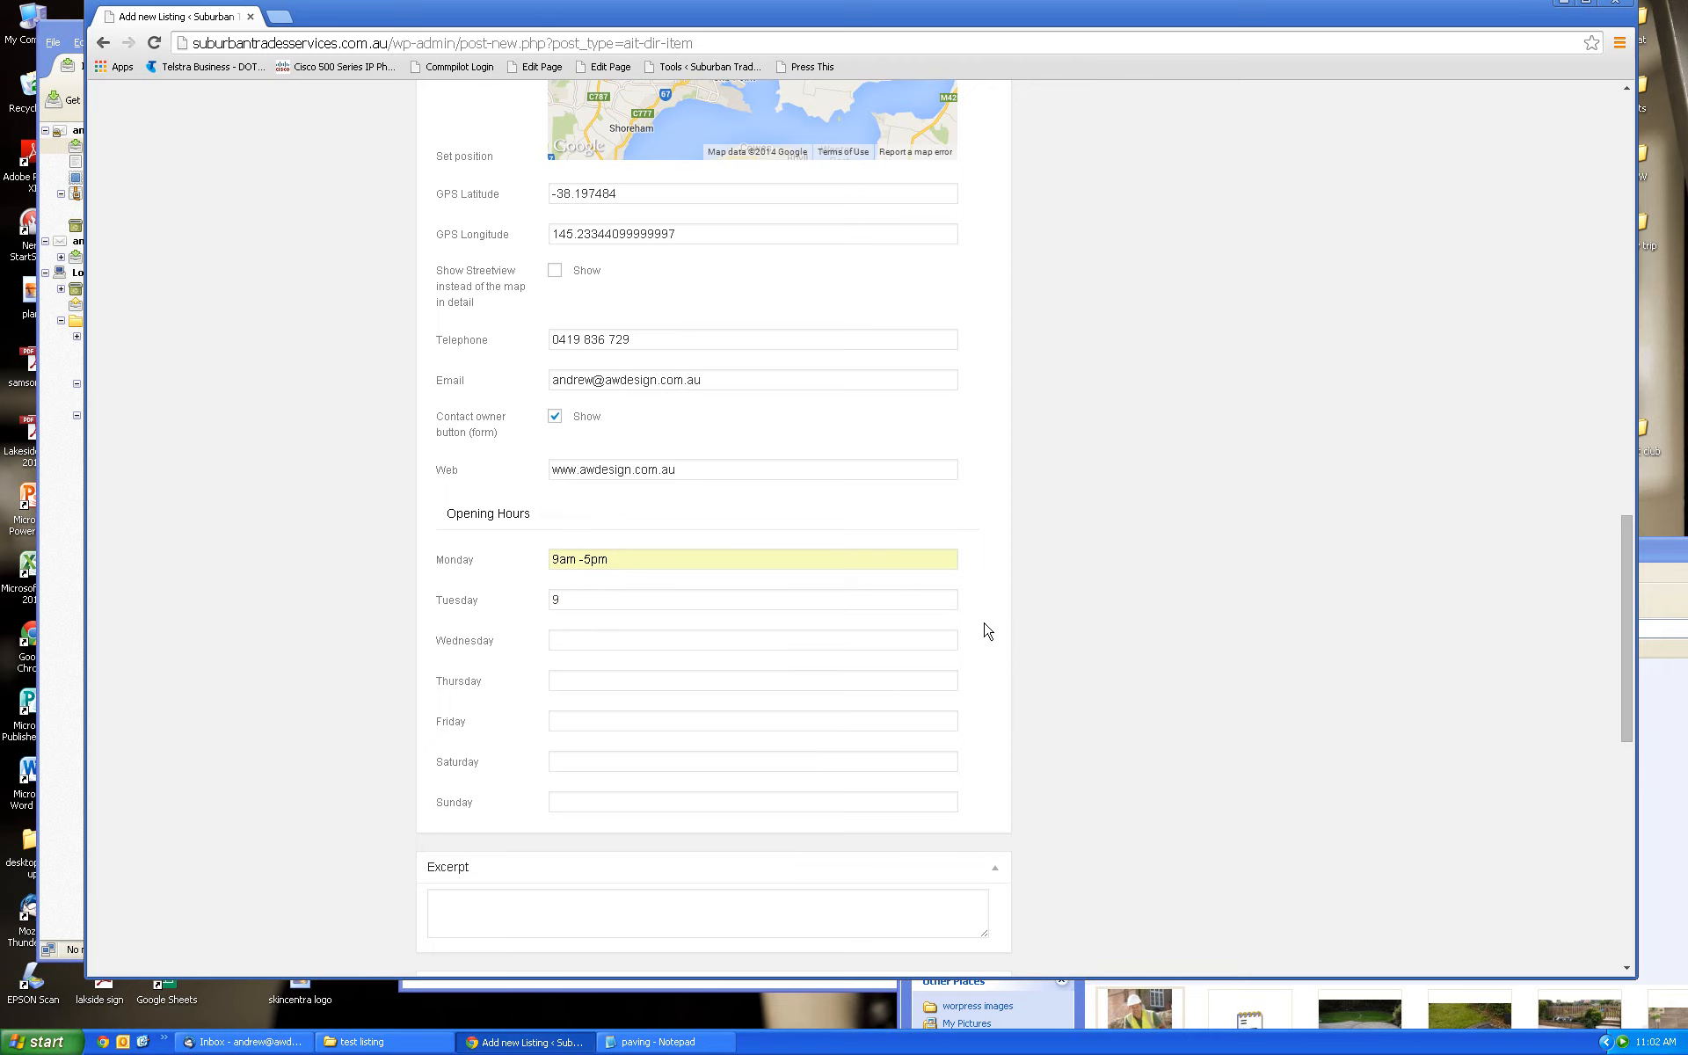
double_click(552, 599)
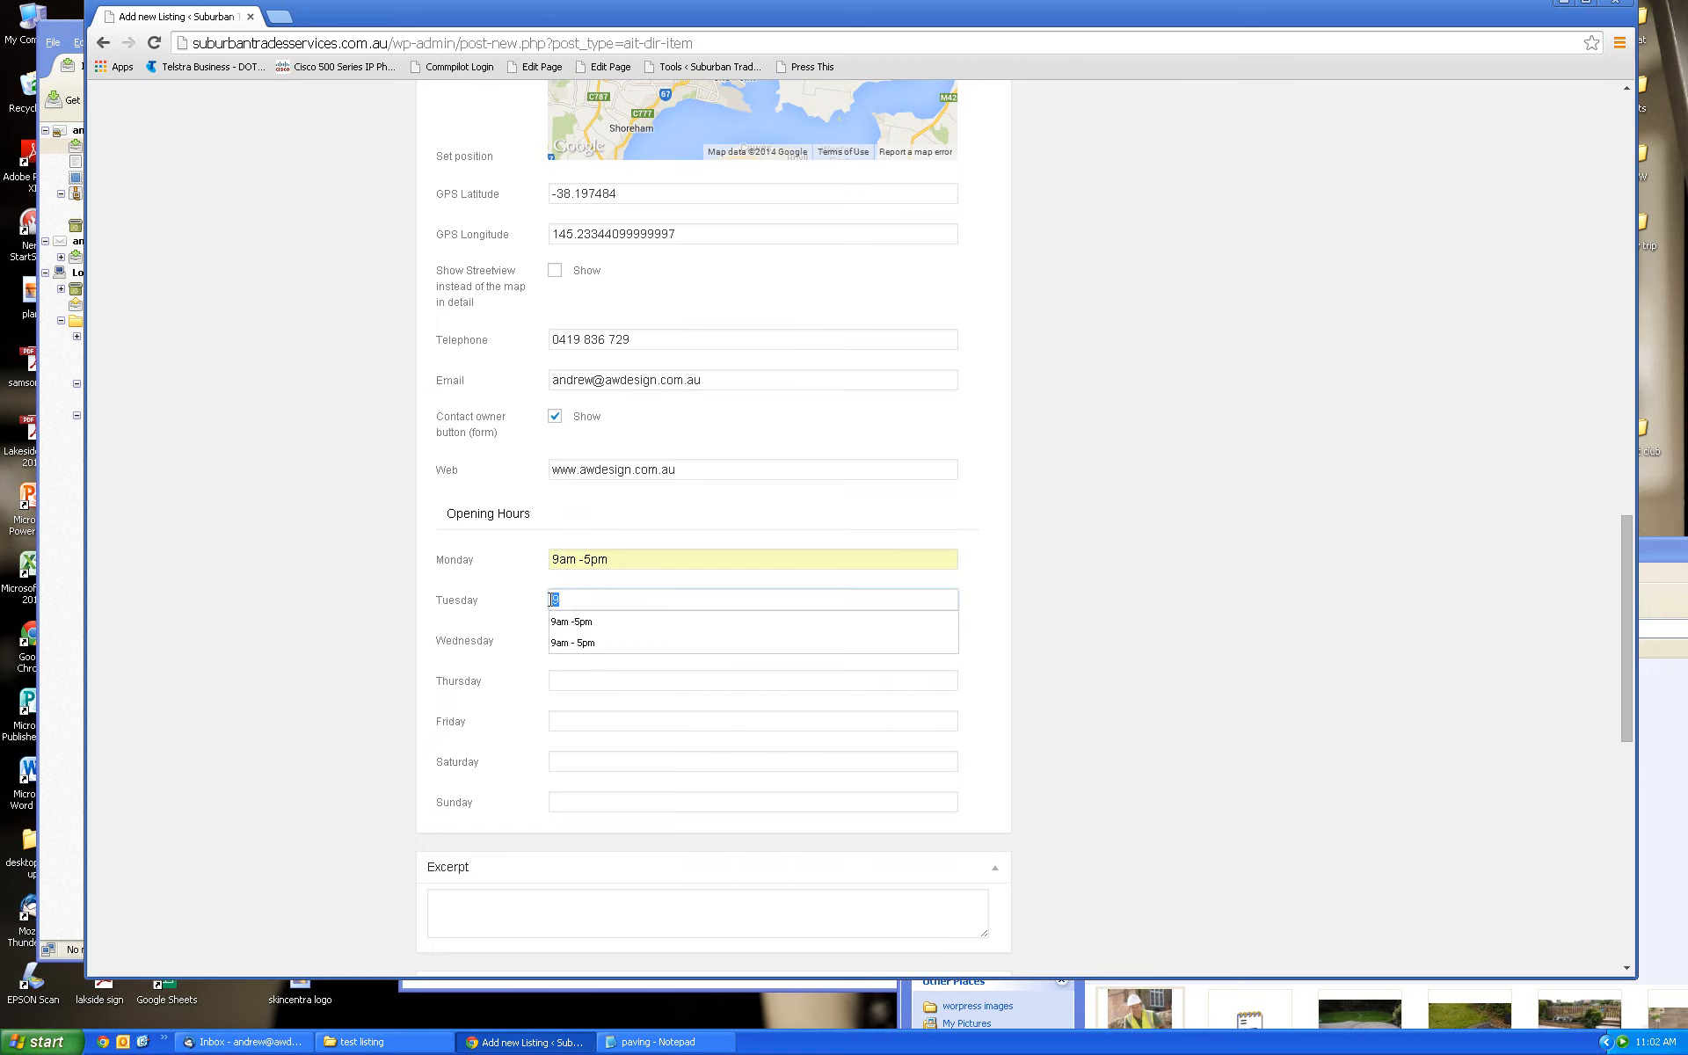
click(585, 622)
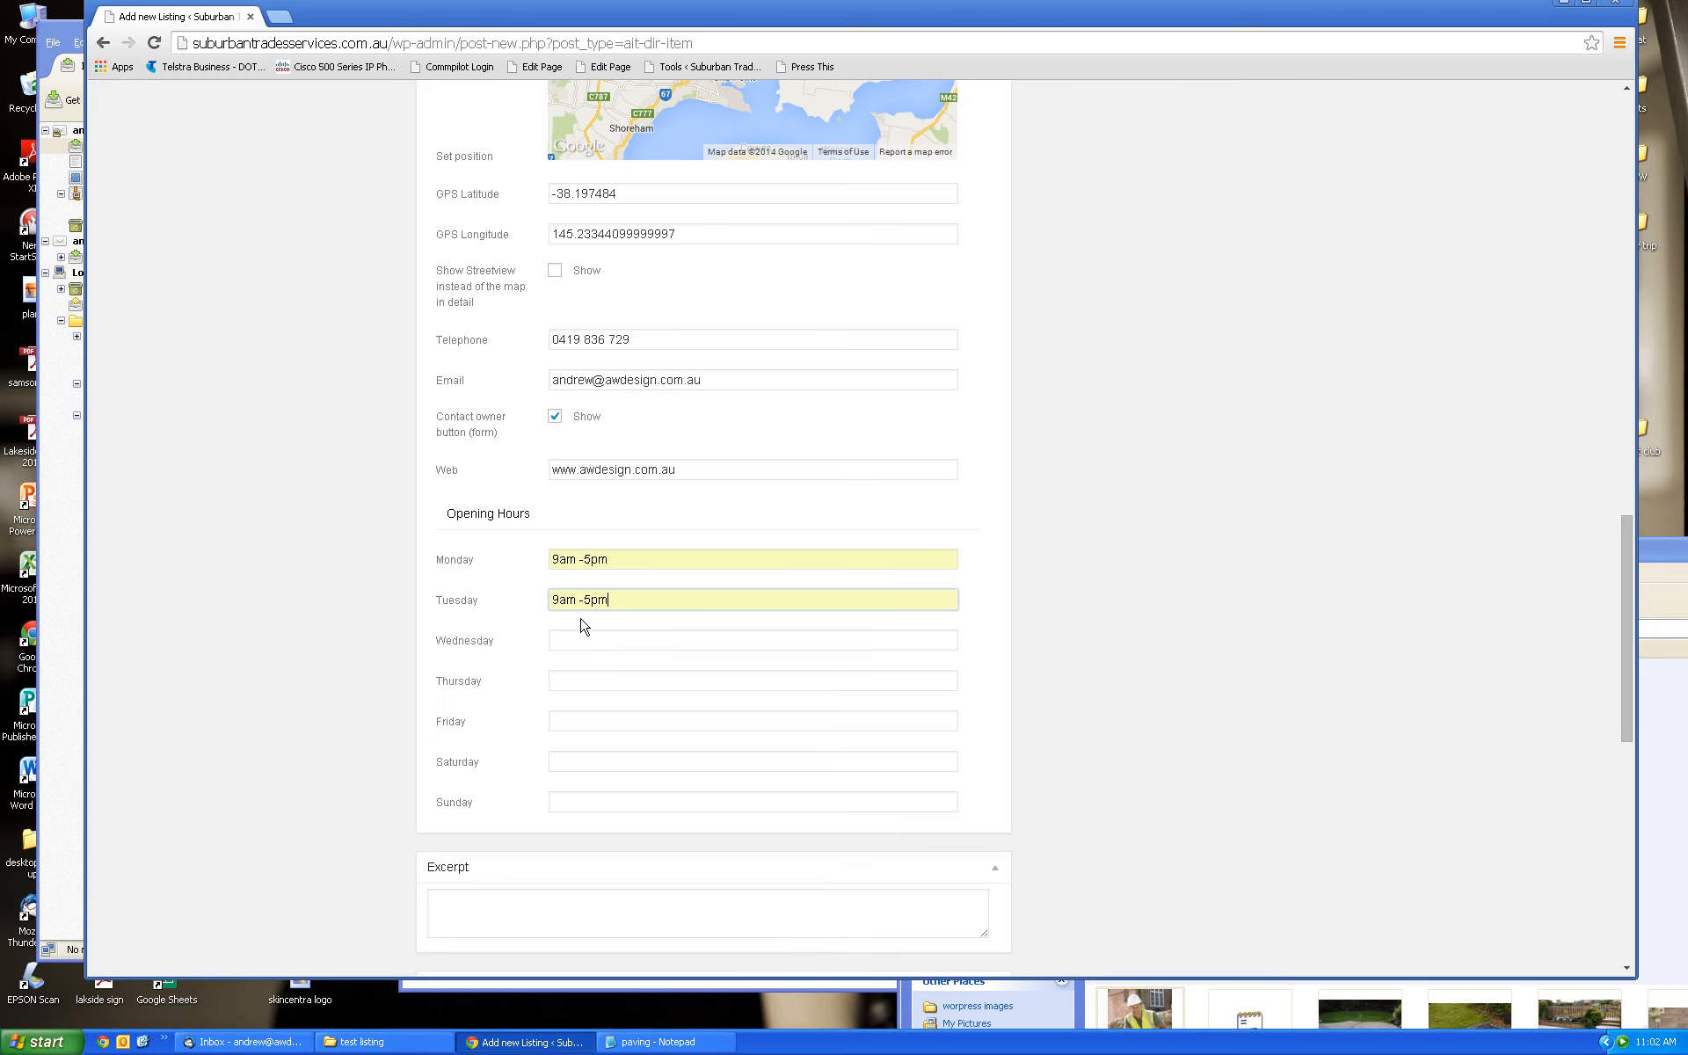
Fill Wednesday, Thursday and Friday opening hours with 9am -5pm
click(557, 637)
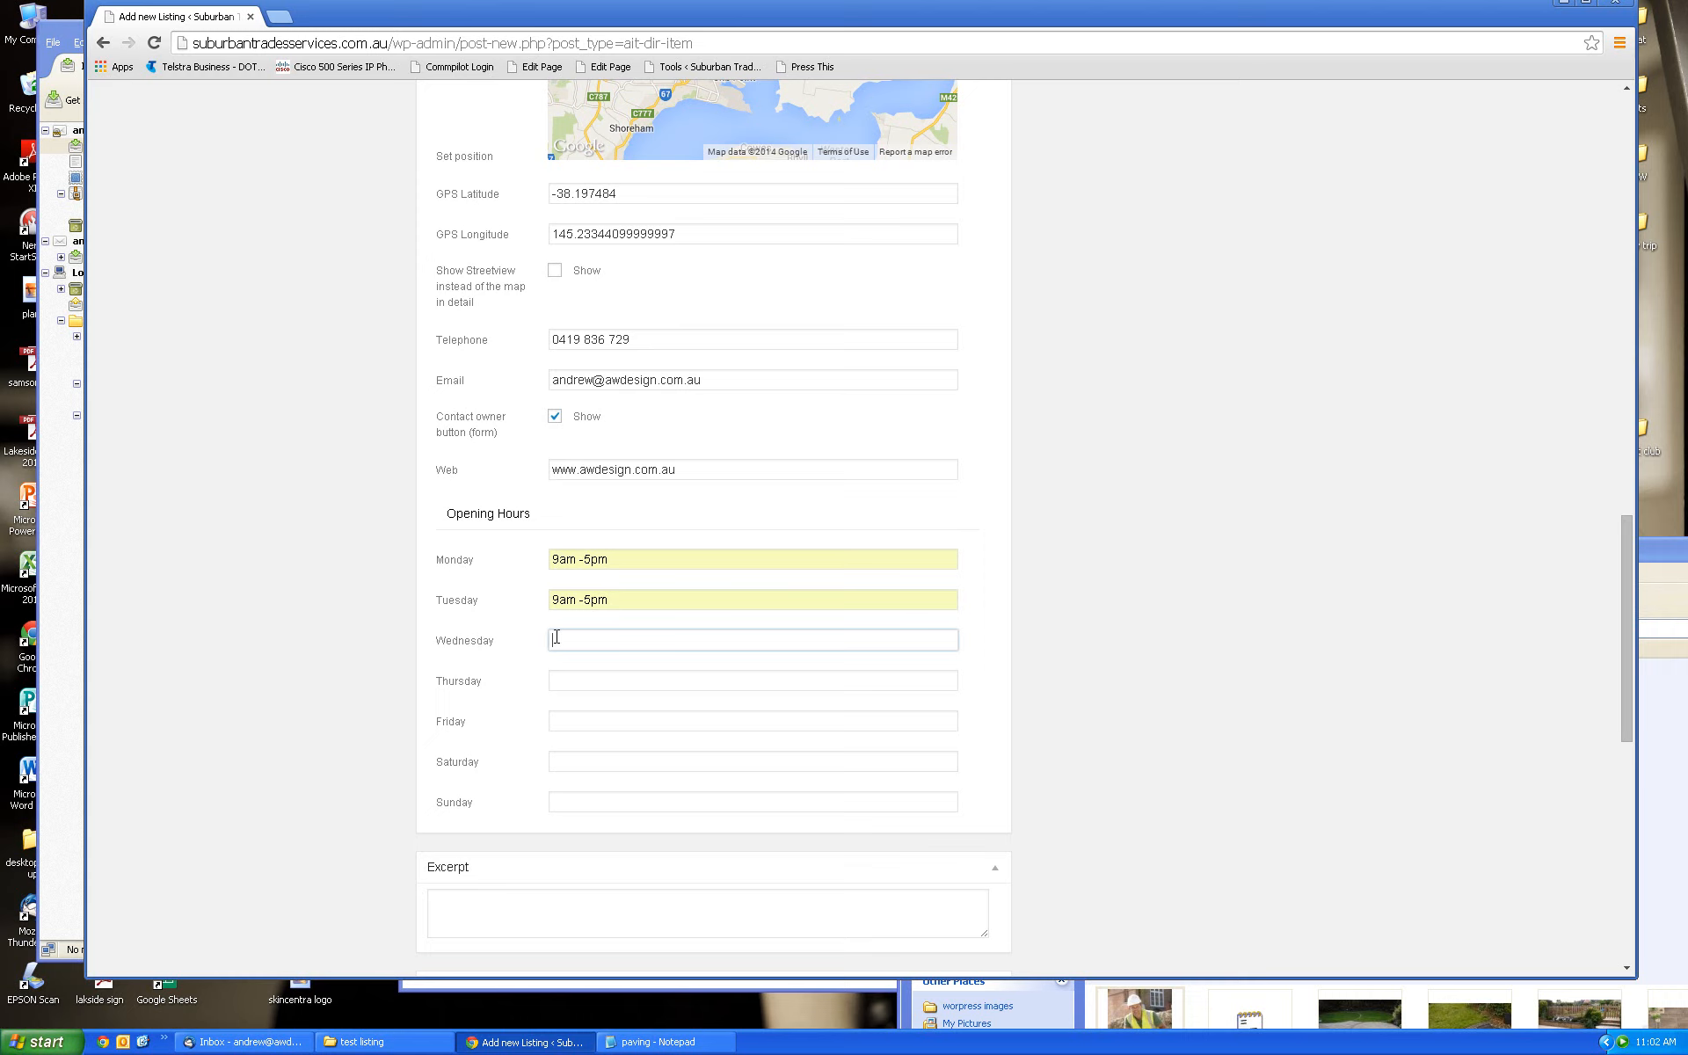
text(9)
click(580, 665)
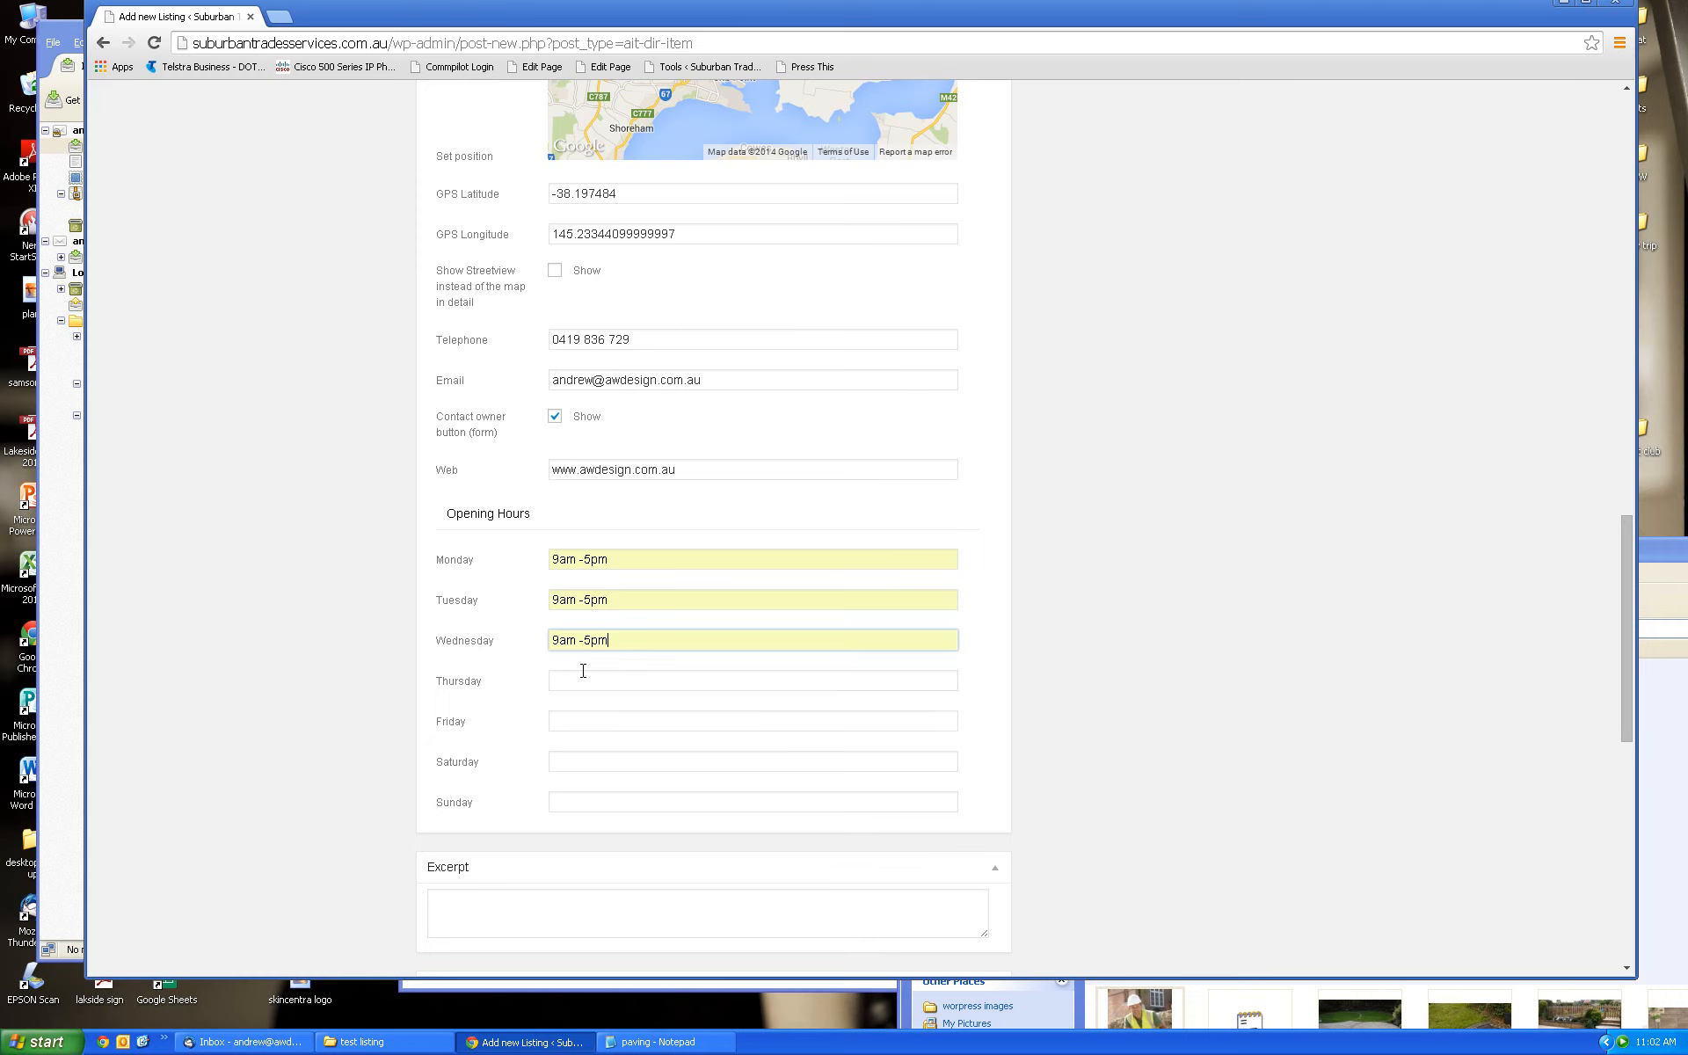
click(582, 678)
text(9)
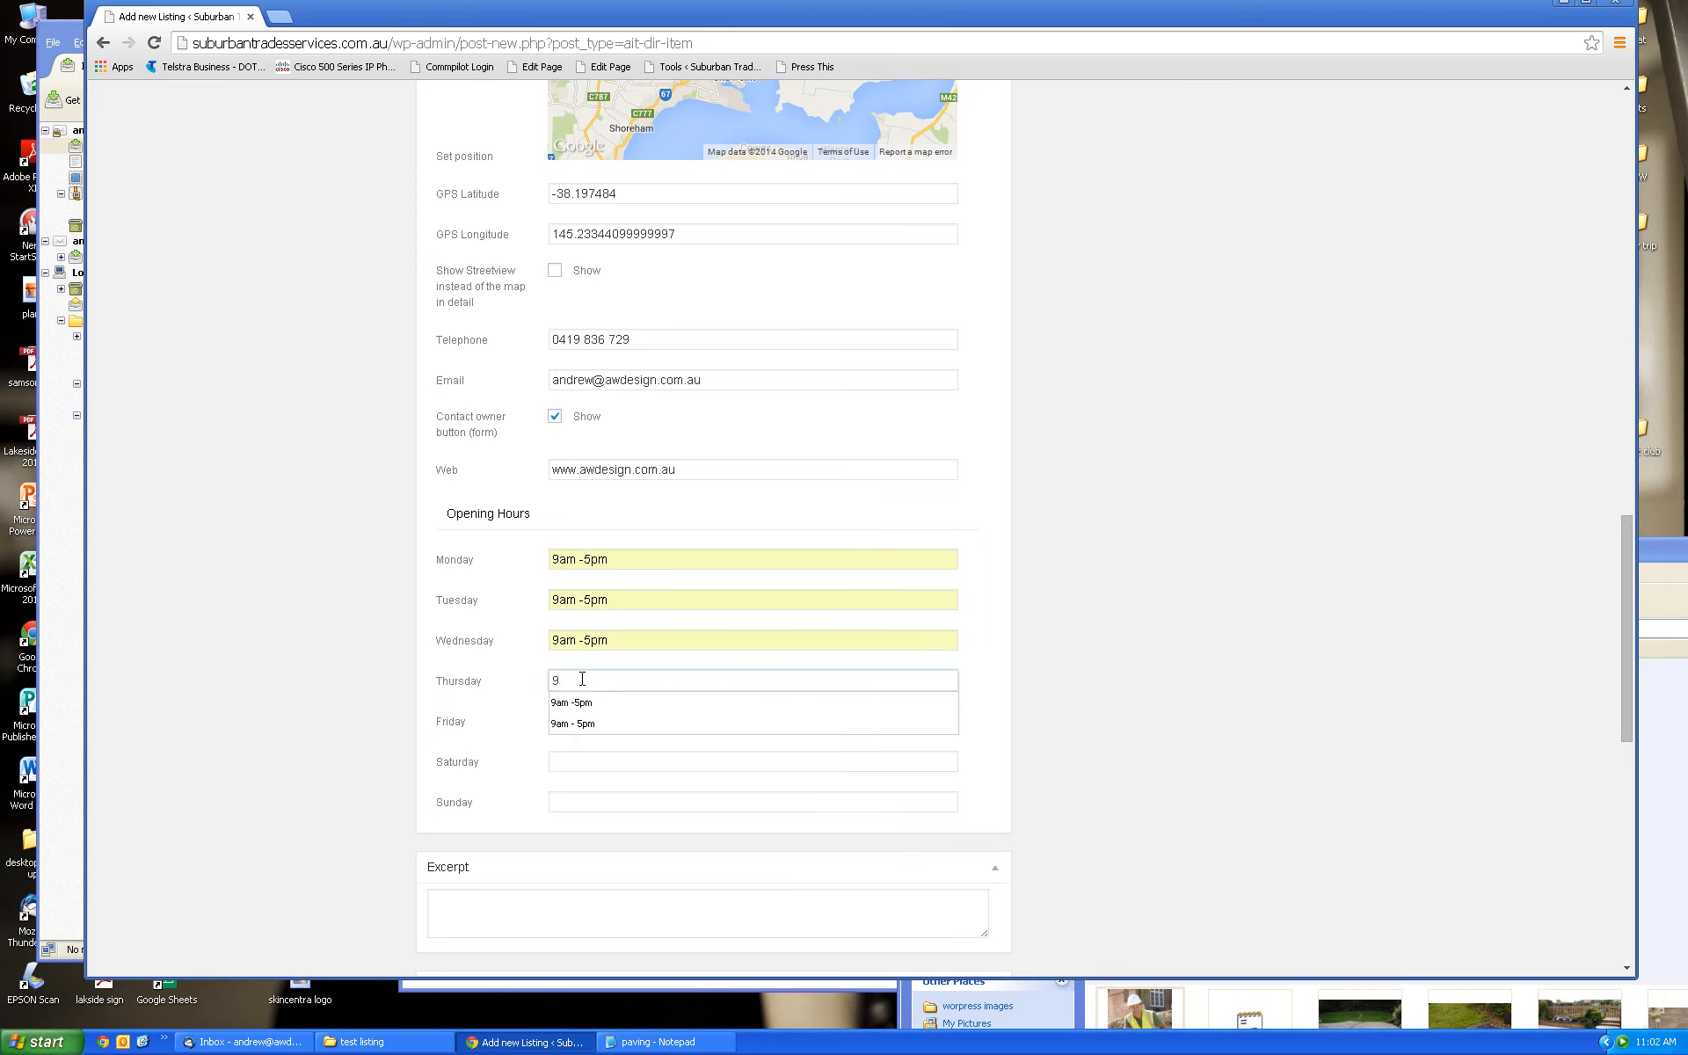
click(581, 703)
click(570, 723)
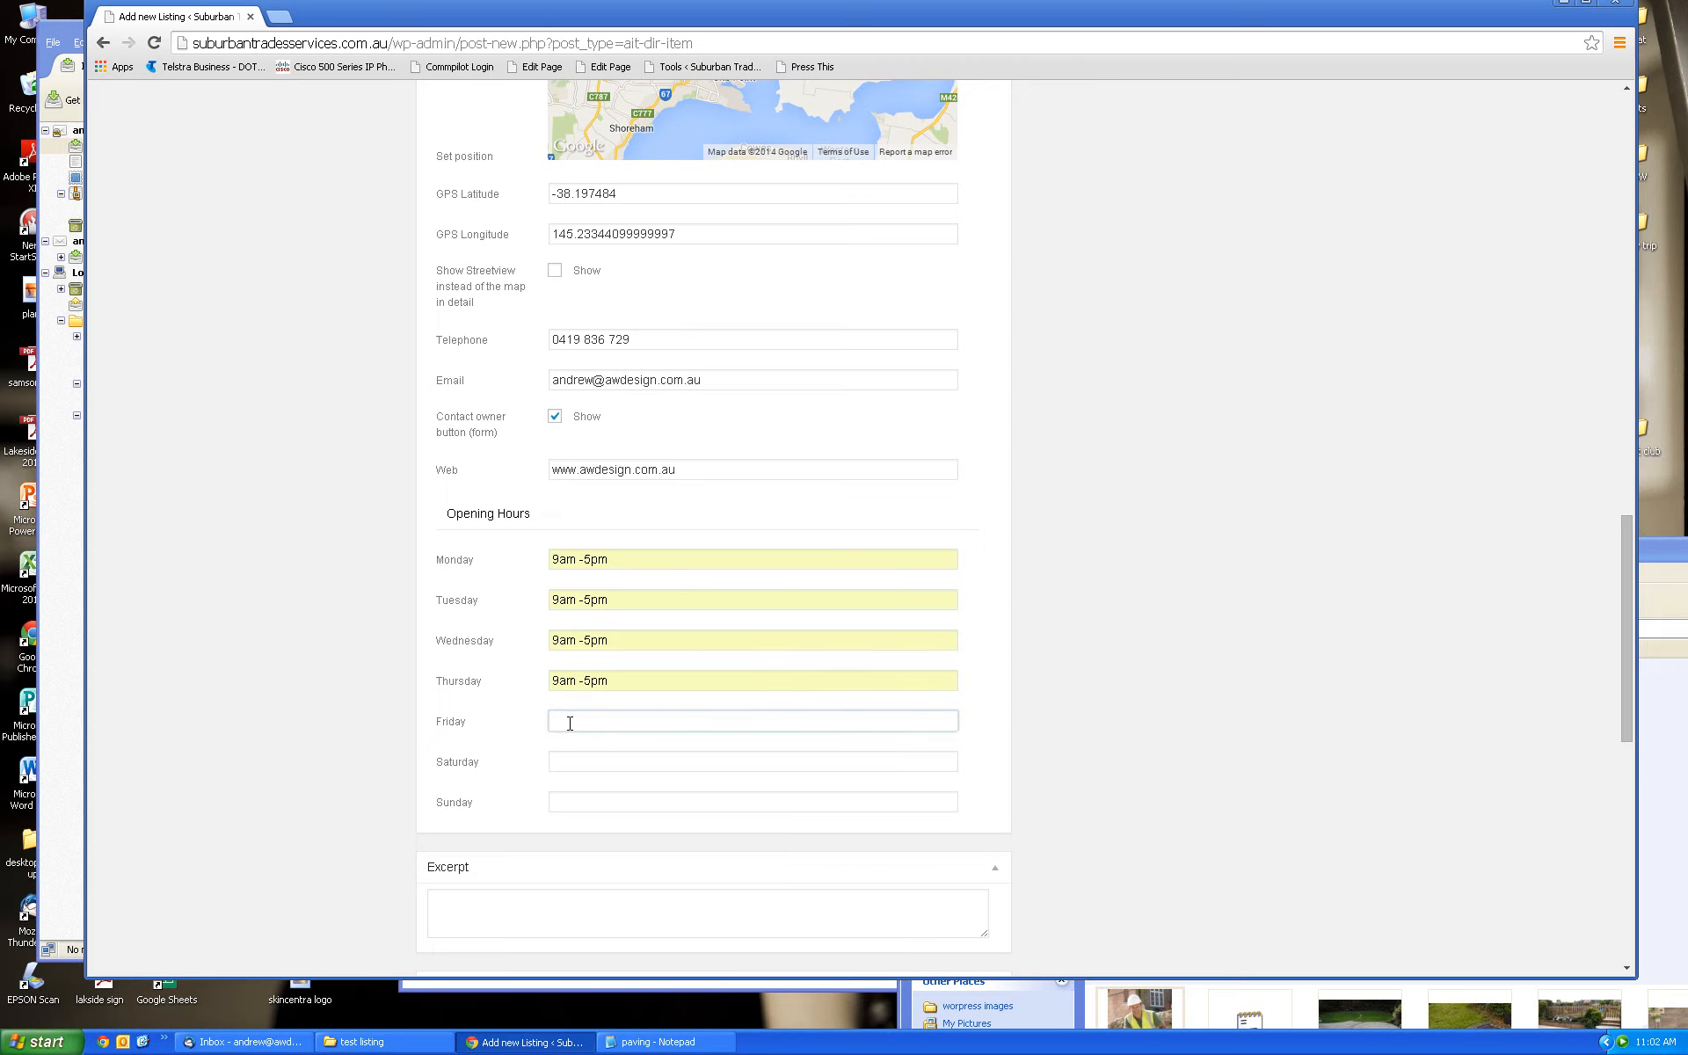
text(9am -5pm)
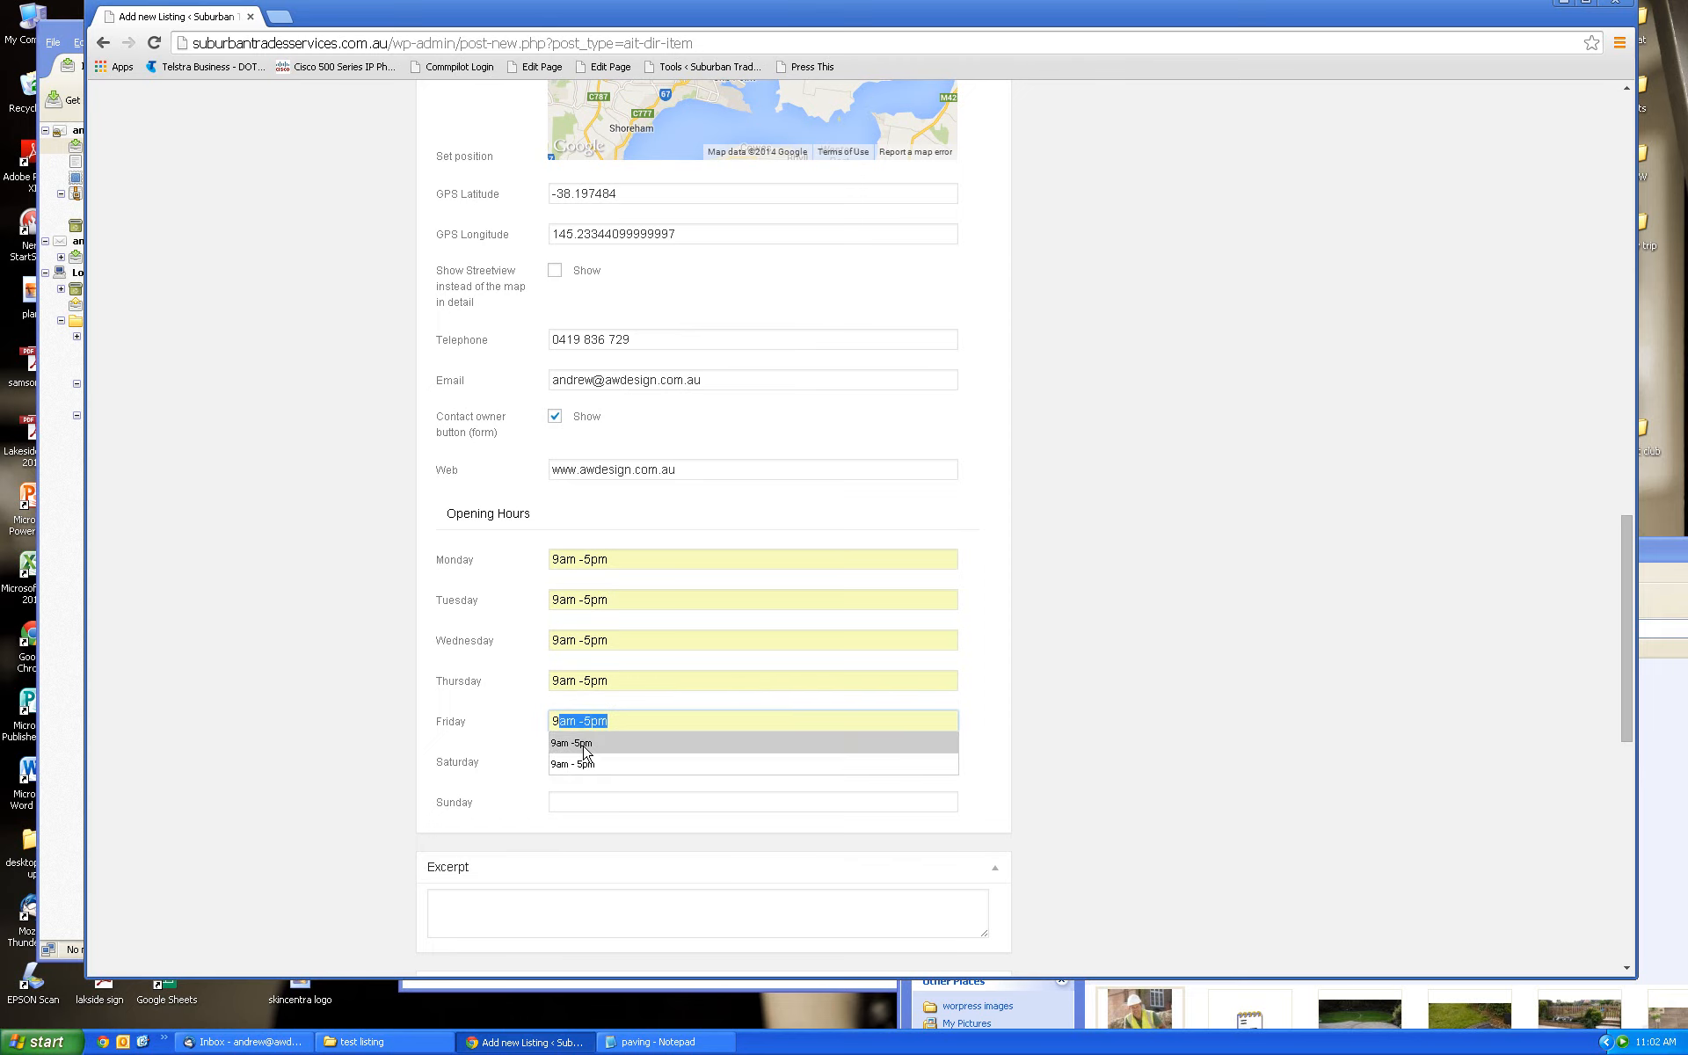
click(587, 745)
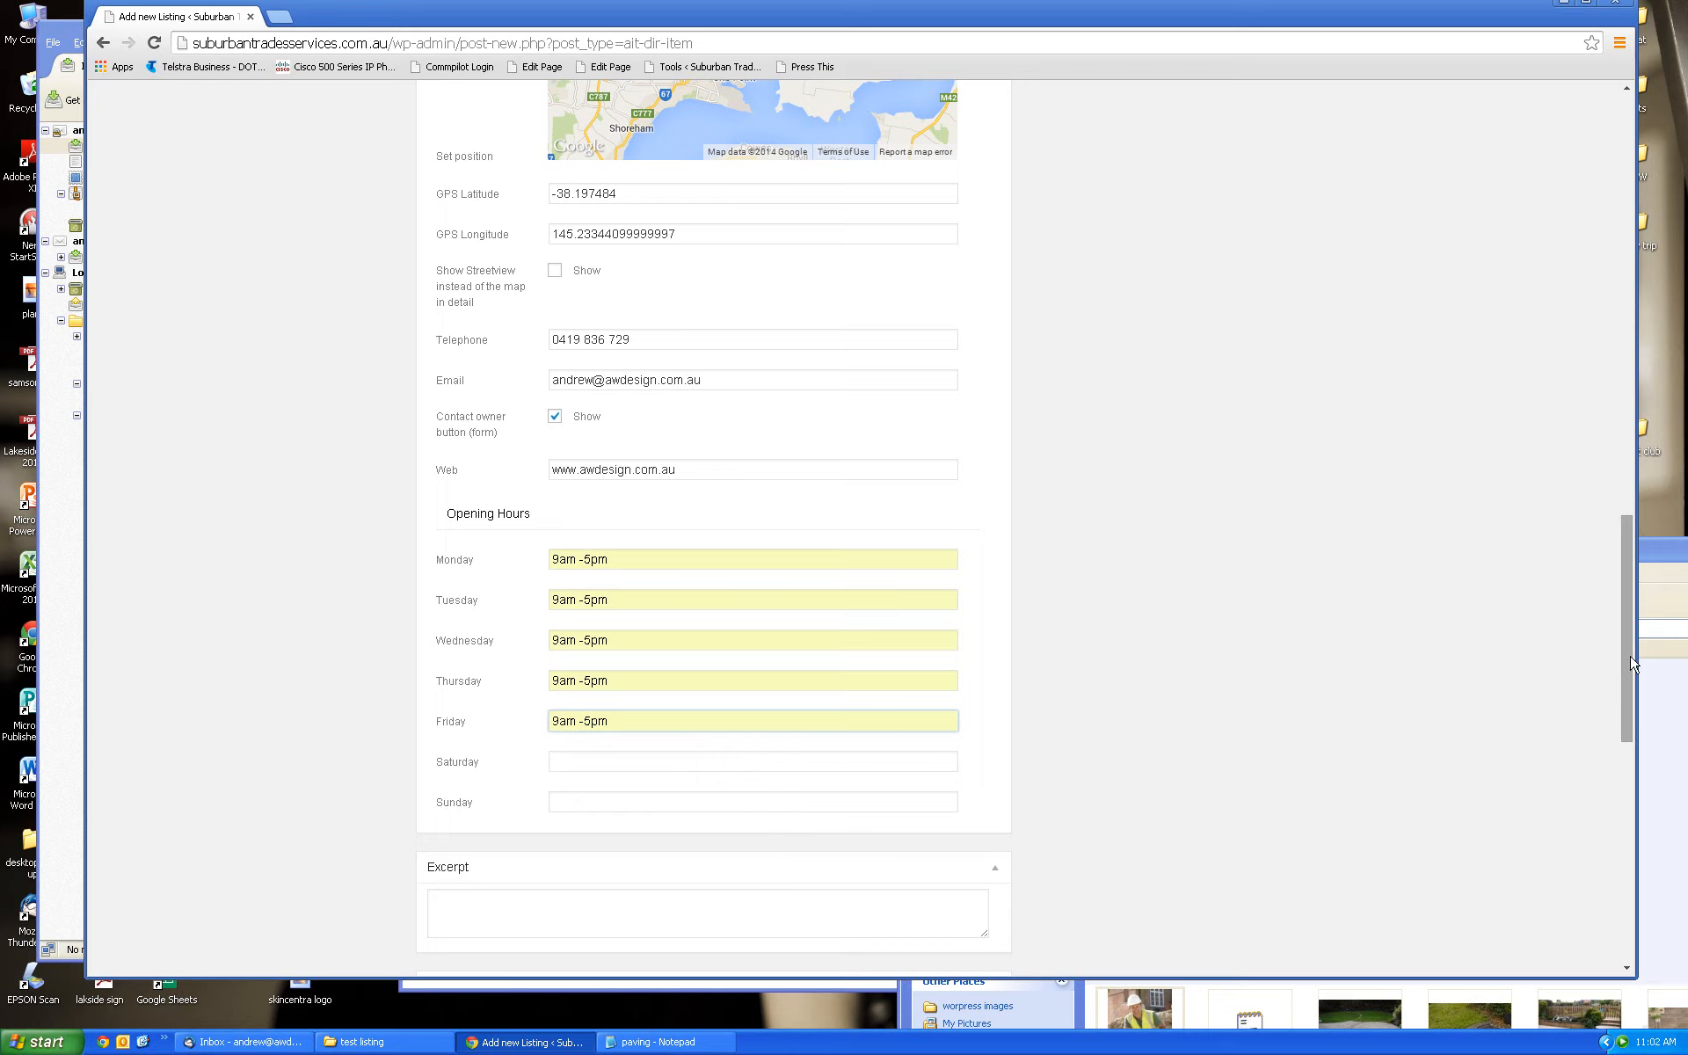
Select the 'We specialise…' paving and concreting paragraph in the editor for copying
drag(1632, 664, 1632, 709)
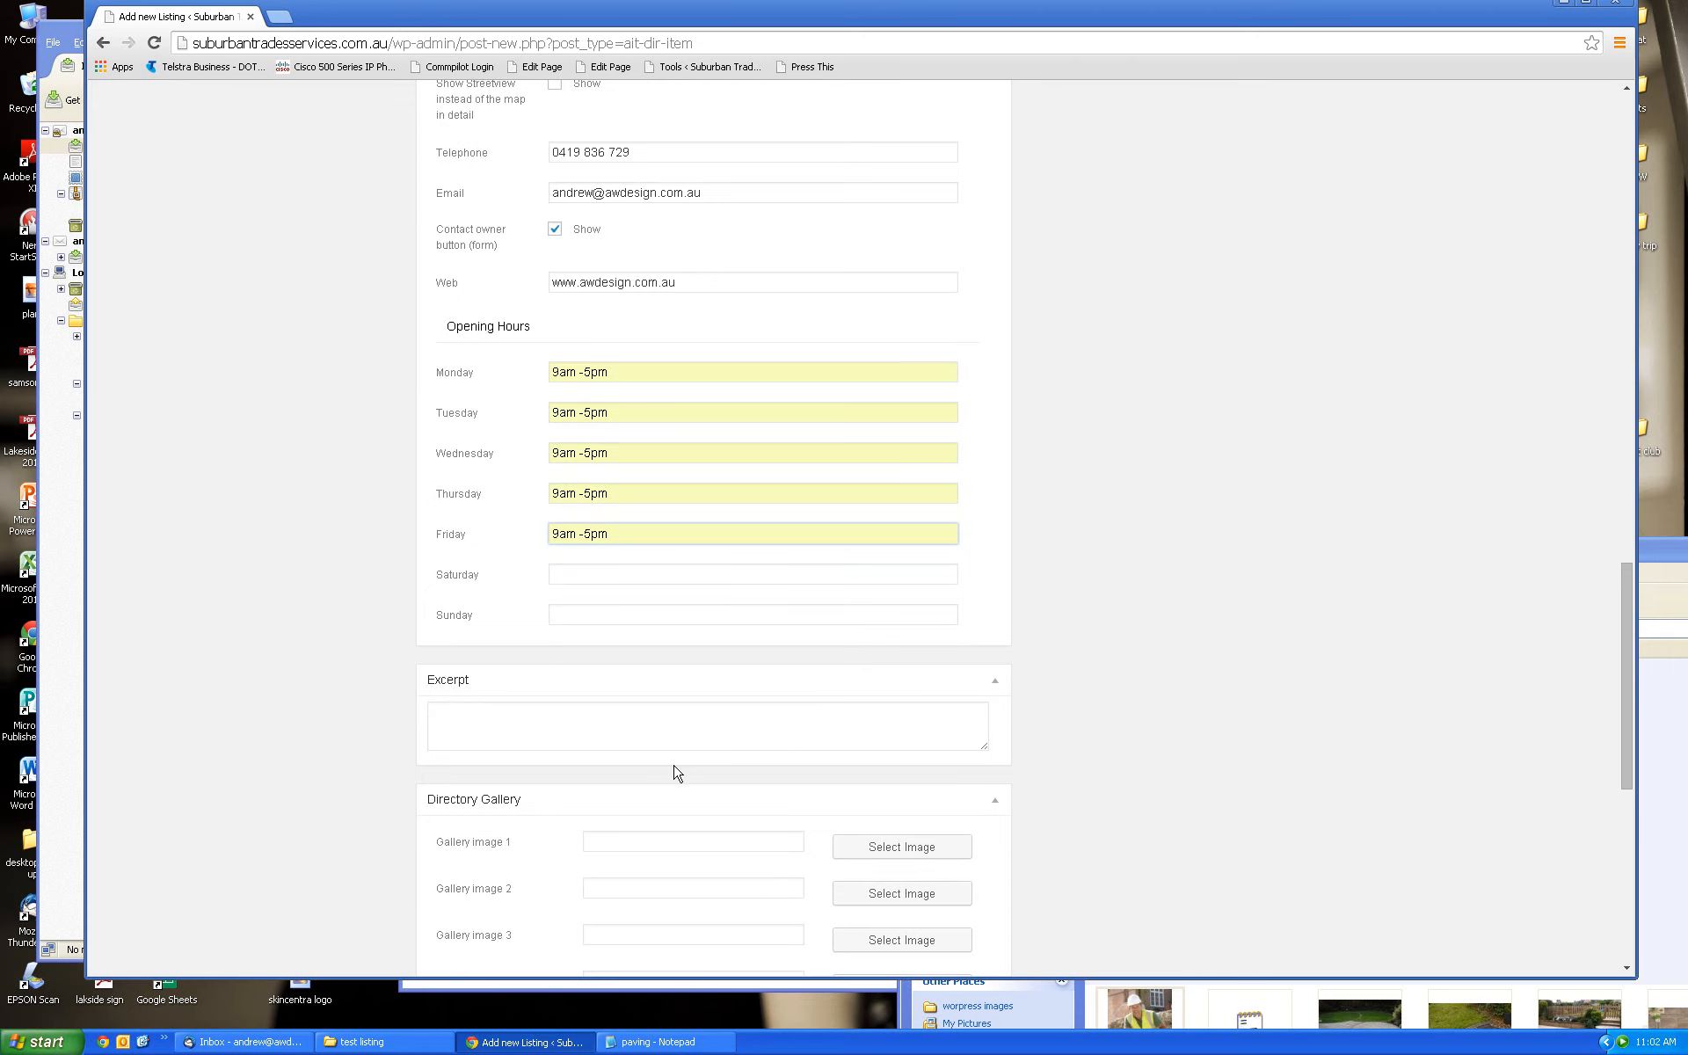
drag(1635, 675, 1653, 259)
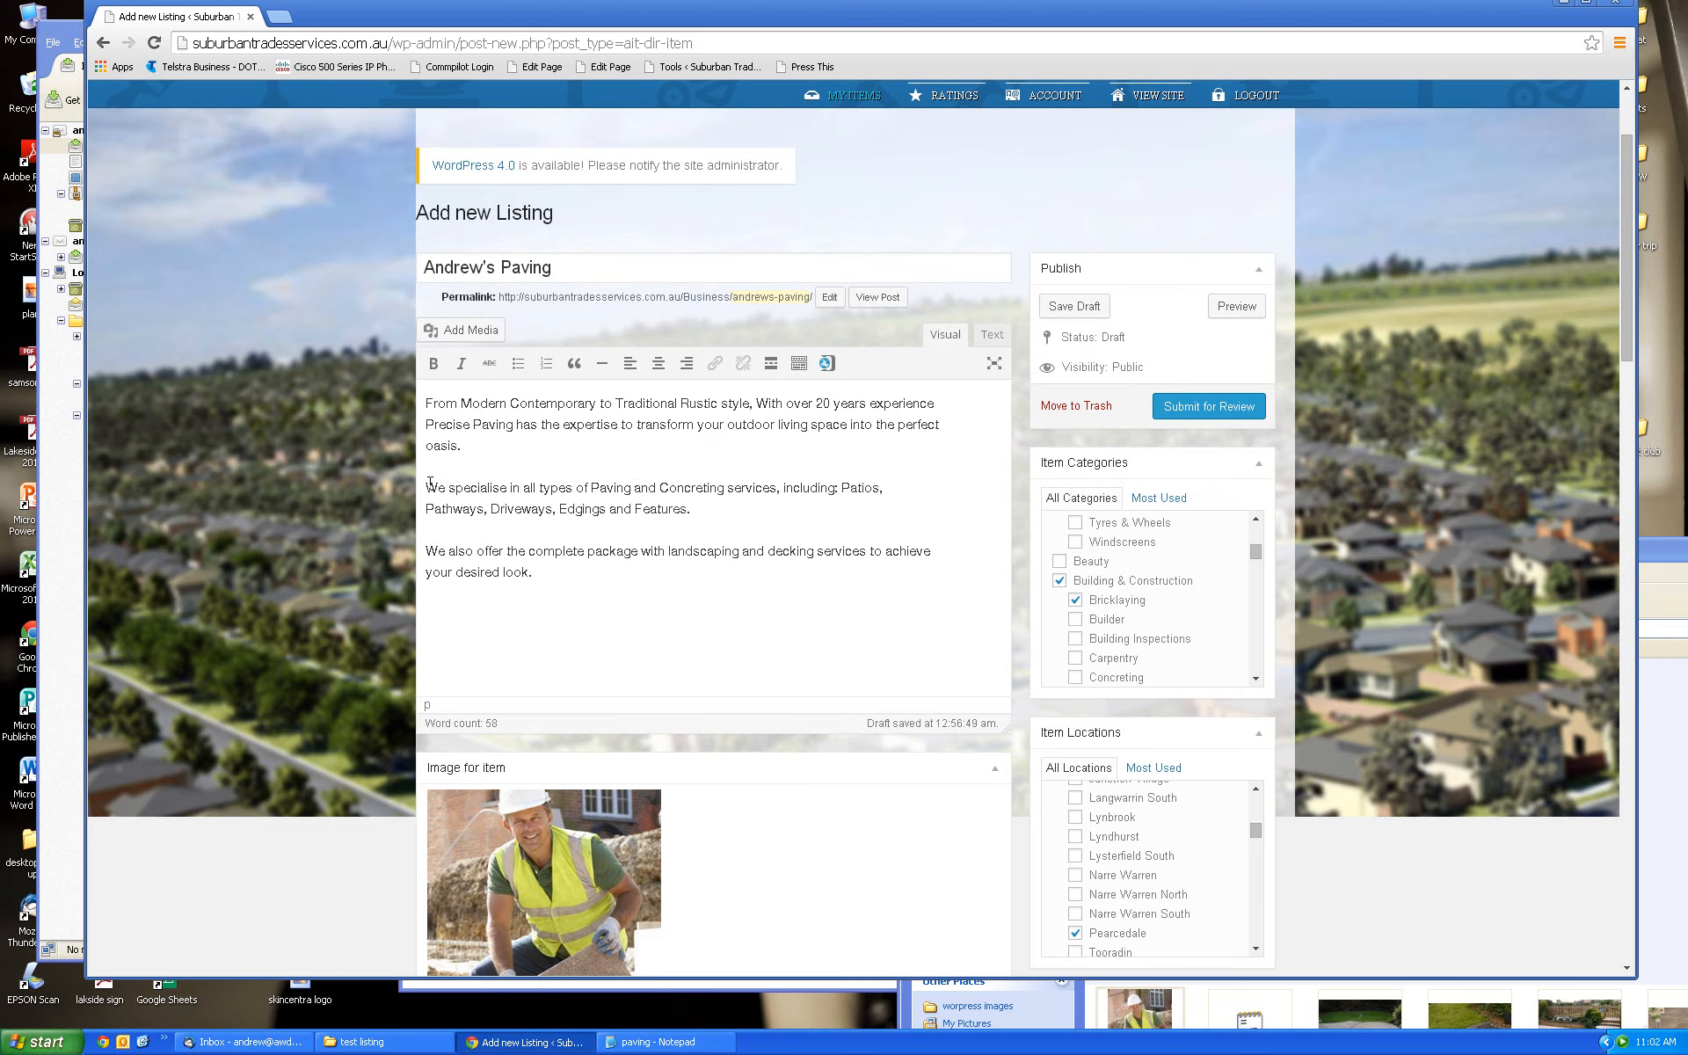
drag(430, 485, 722, 509)
key(ctrl+c)
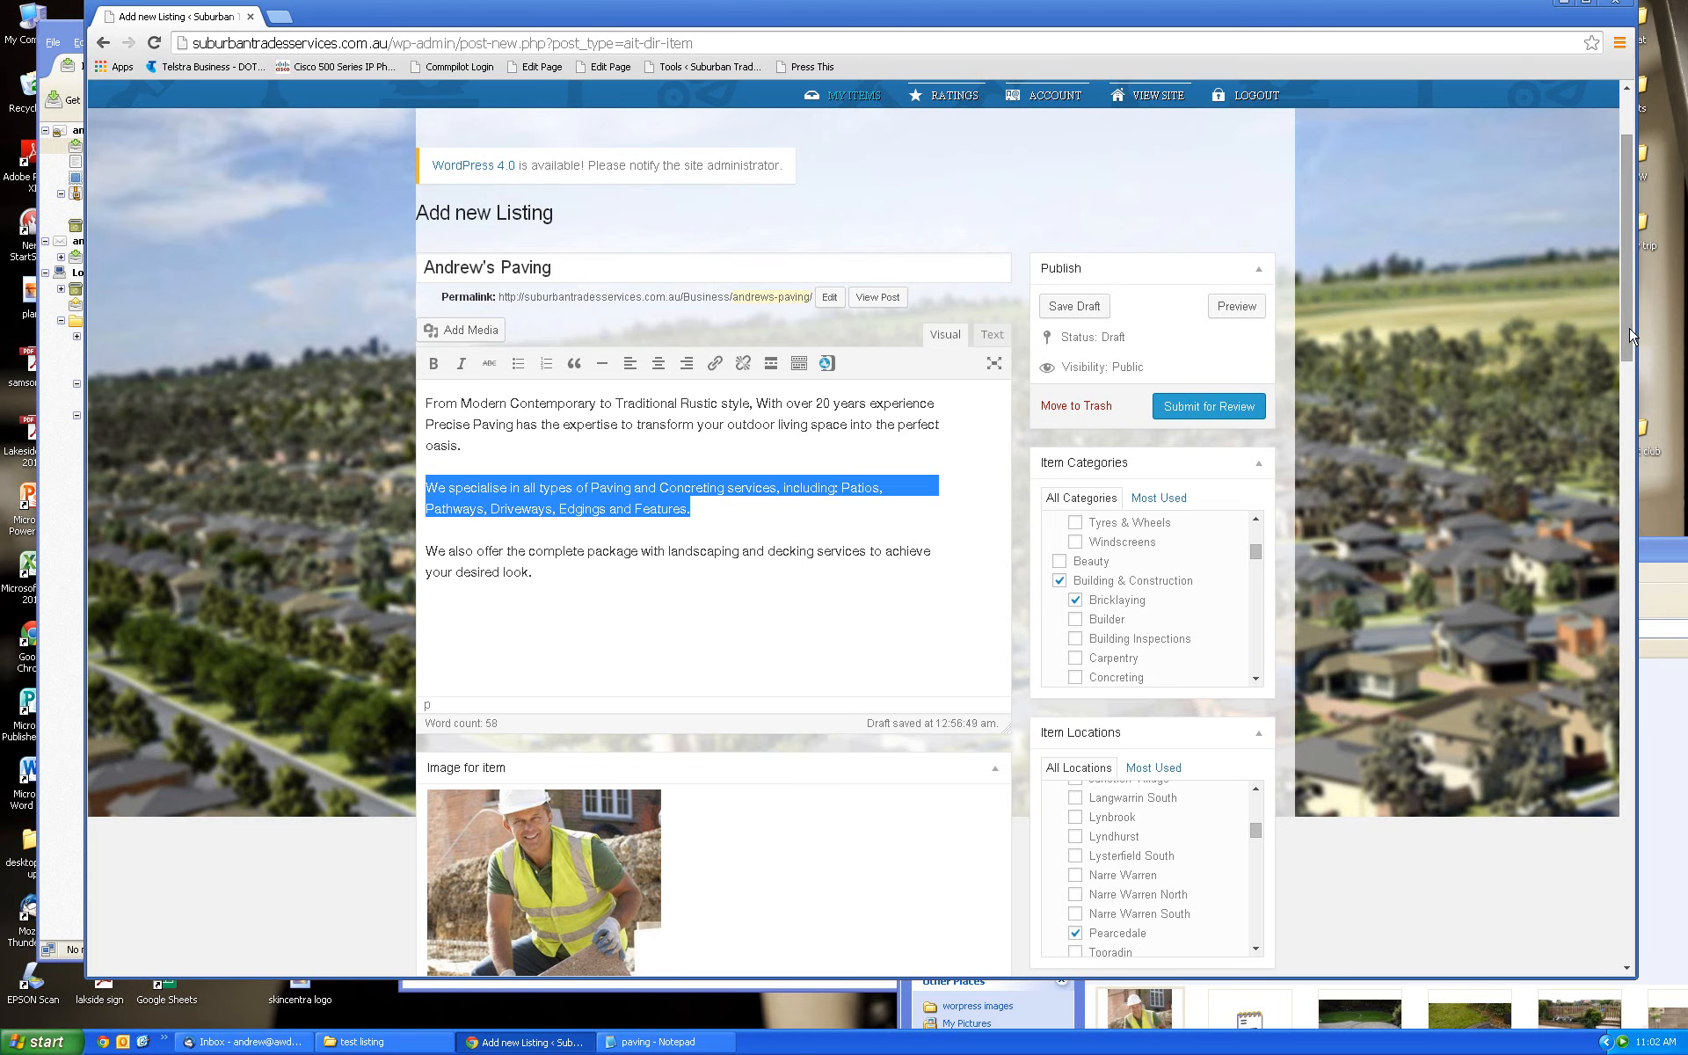
drag(1631, 354, 1633, 771)
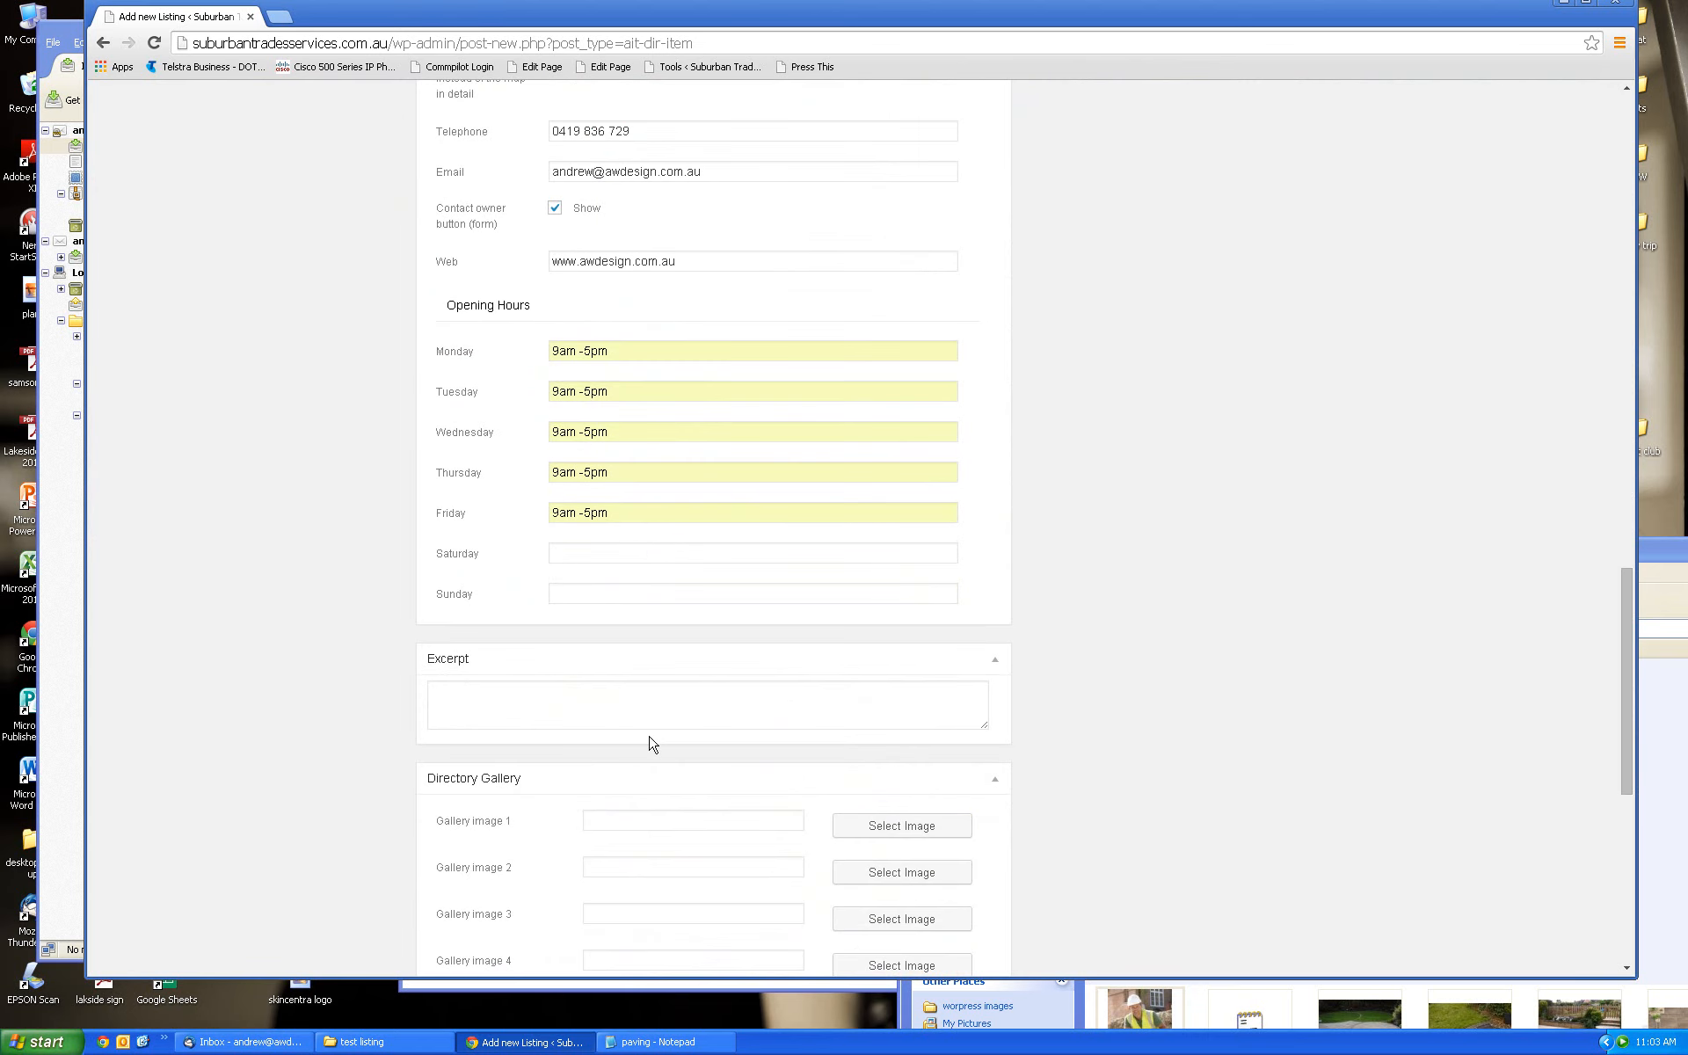
Paste the paving and concreting services paragraph into the Excerpt box
click(555, 705)
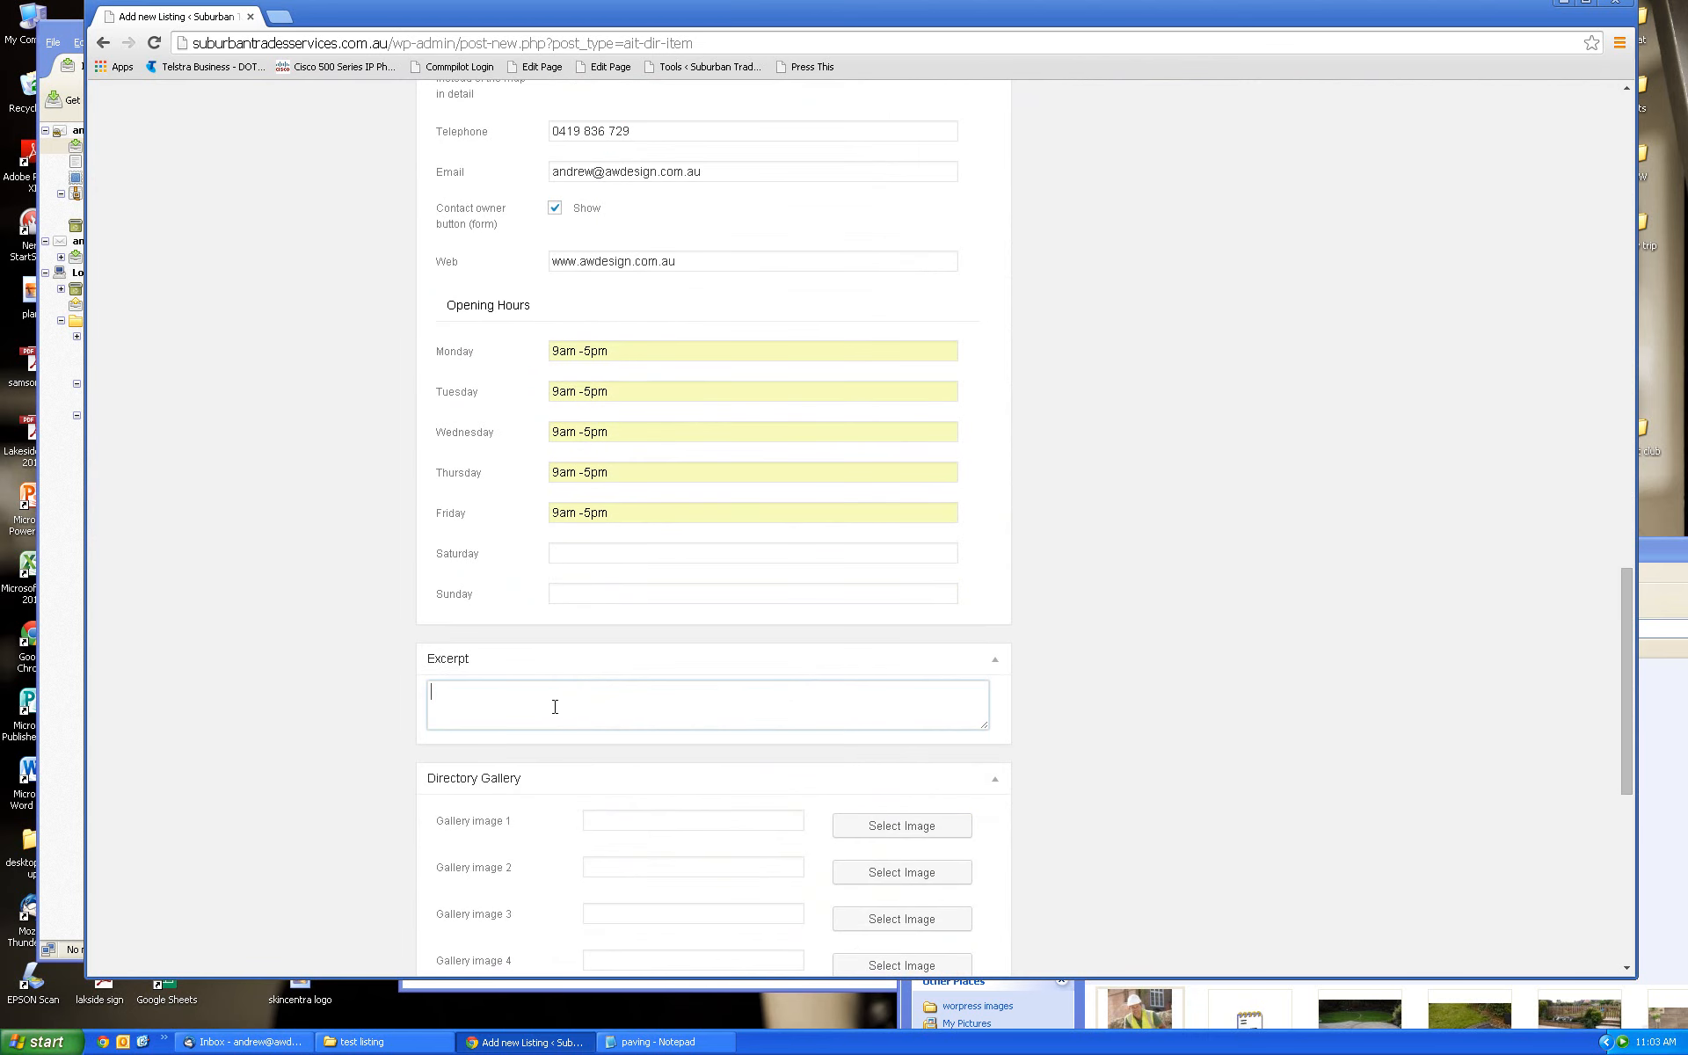
key(ctrl+v)
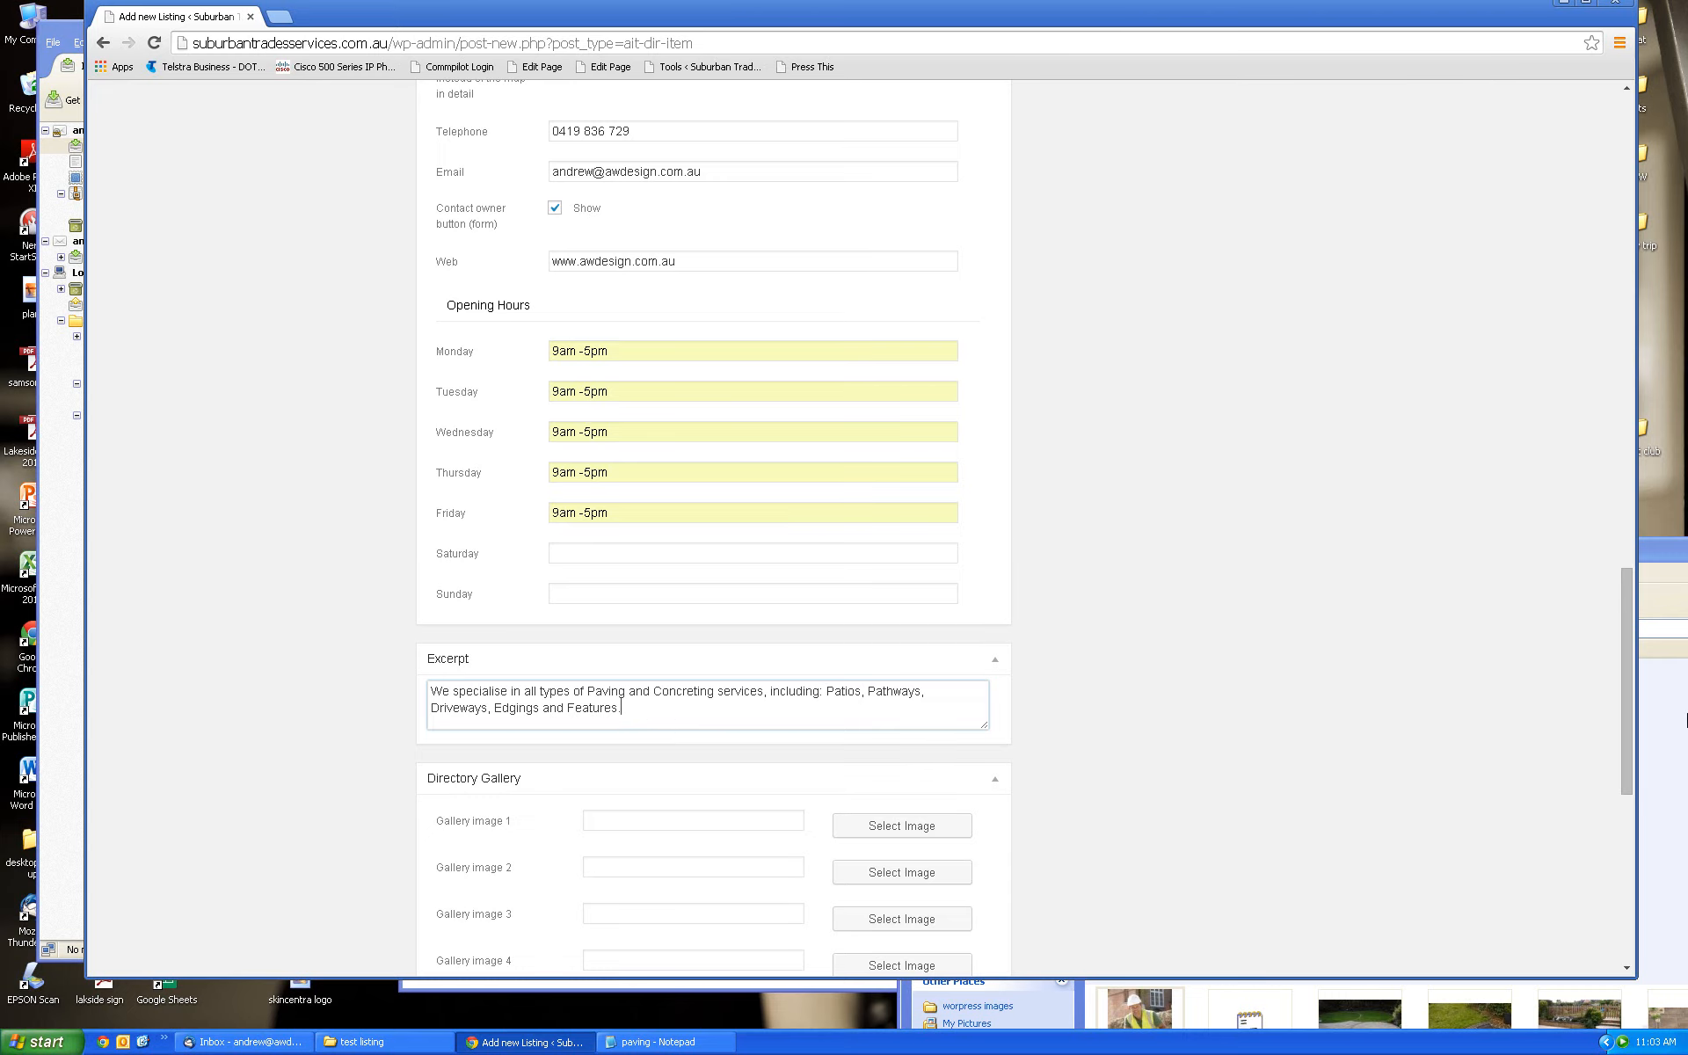
scroll(1626, 676, down, 1)
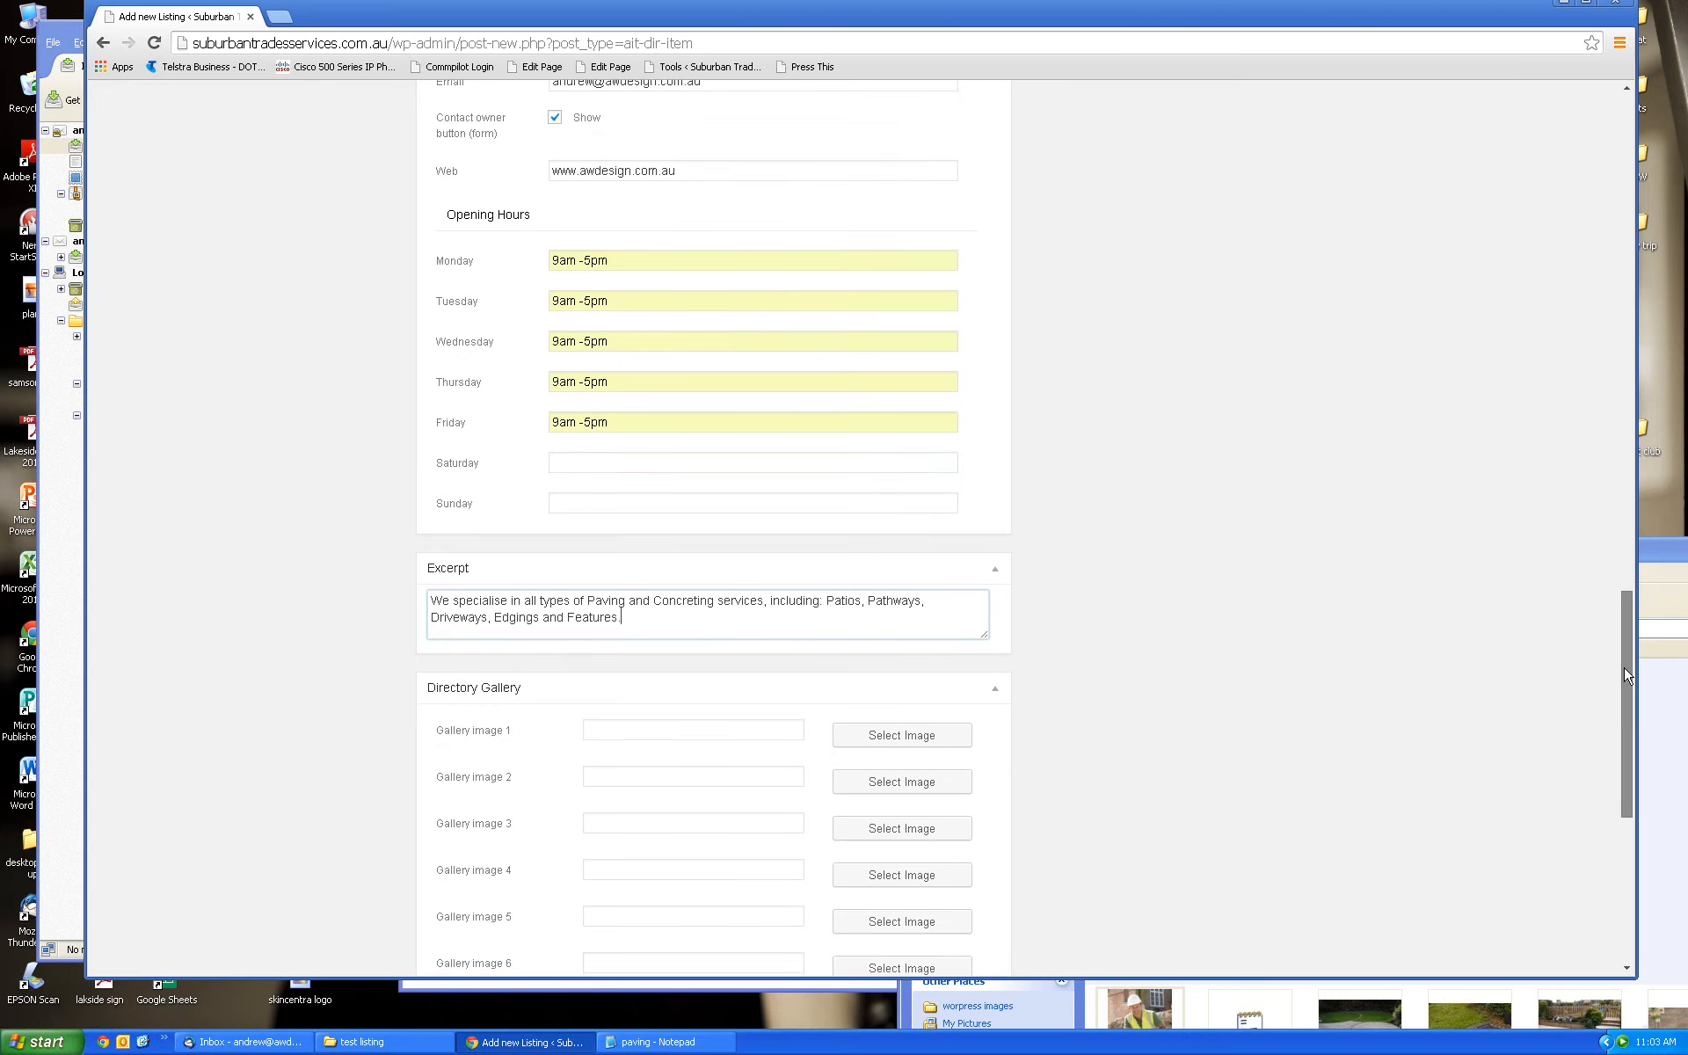
drag(1626, 675, 1607, 625)
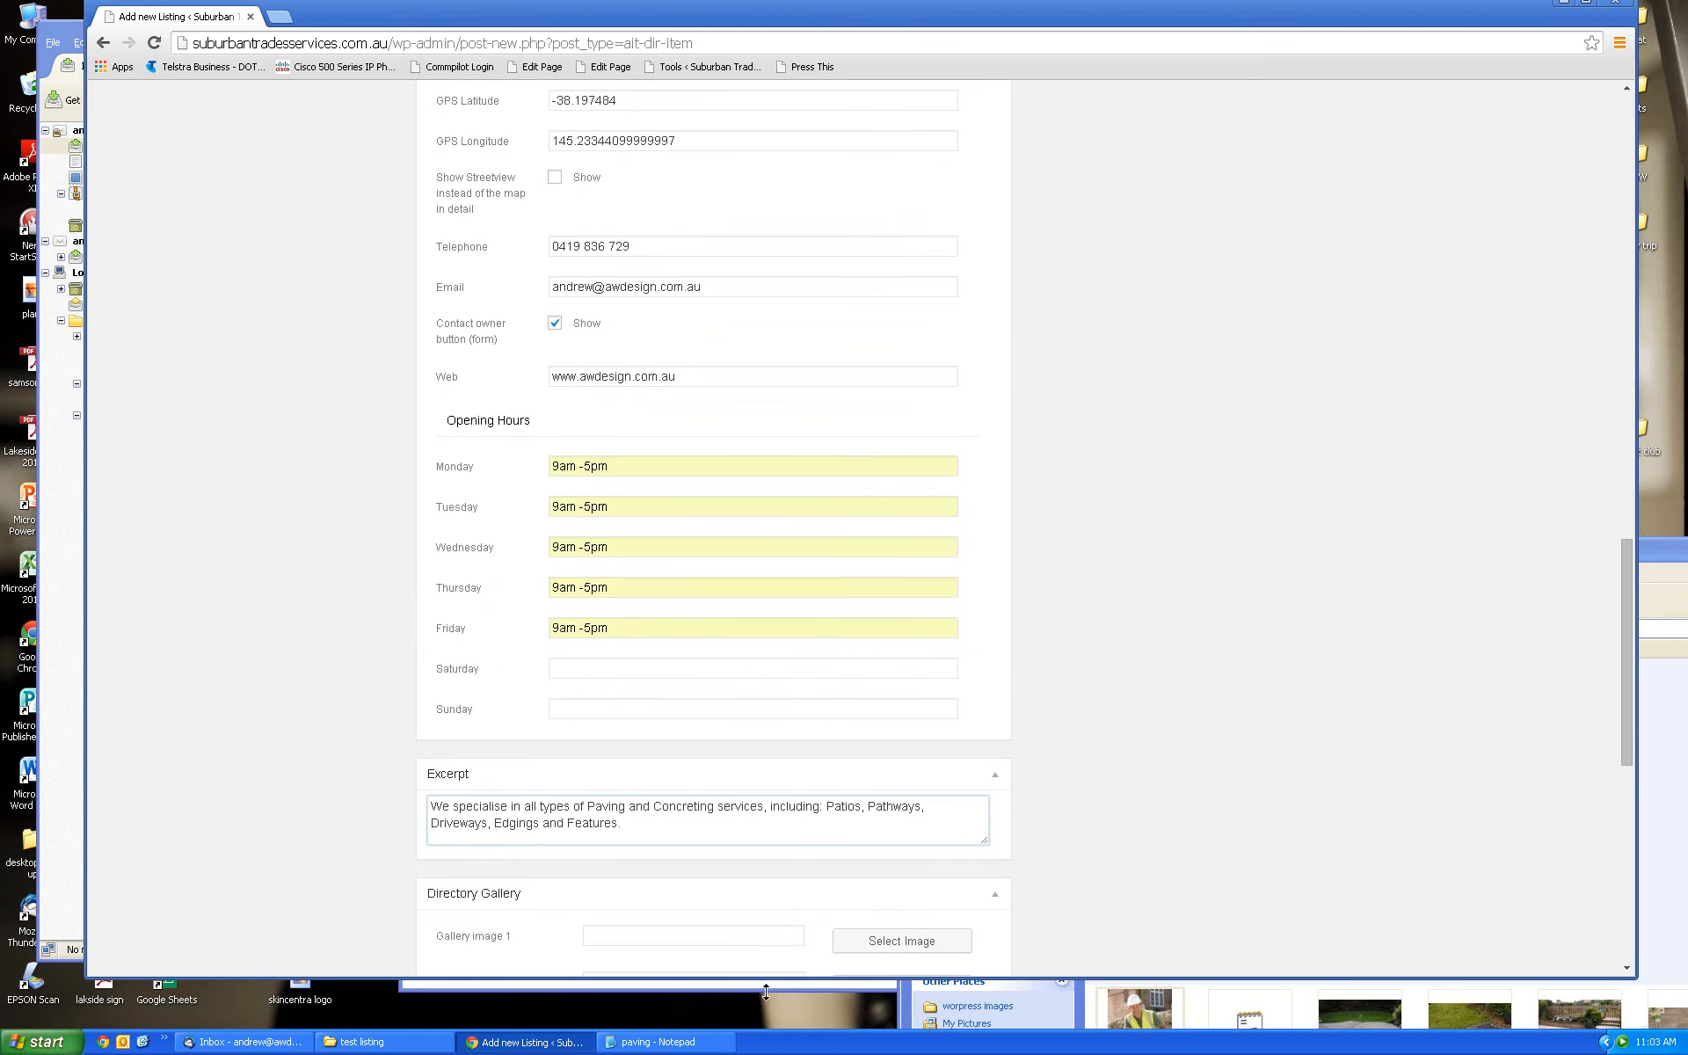
drag(1631, 642, 1630, 782)
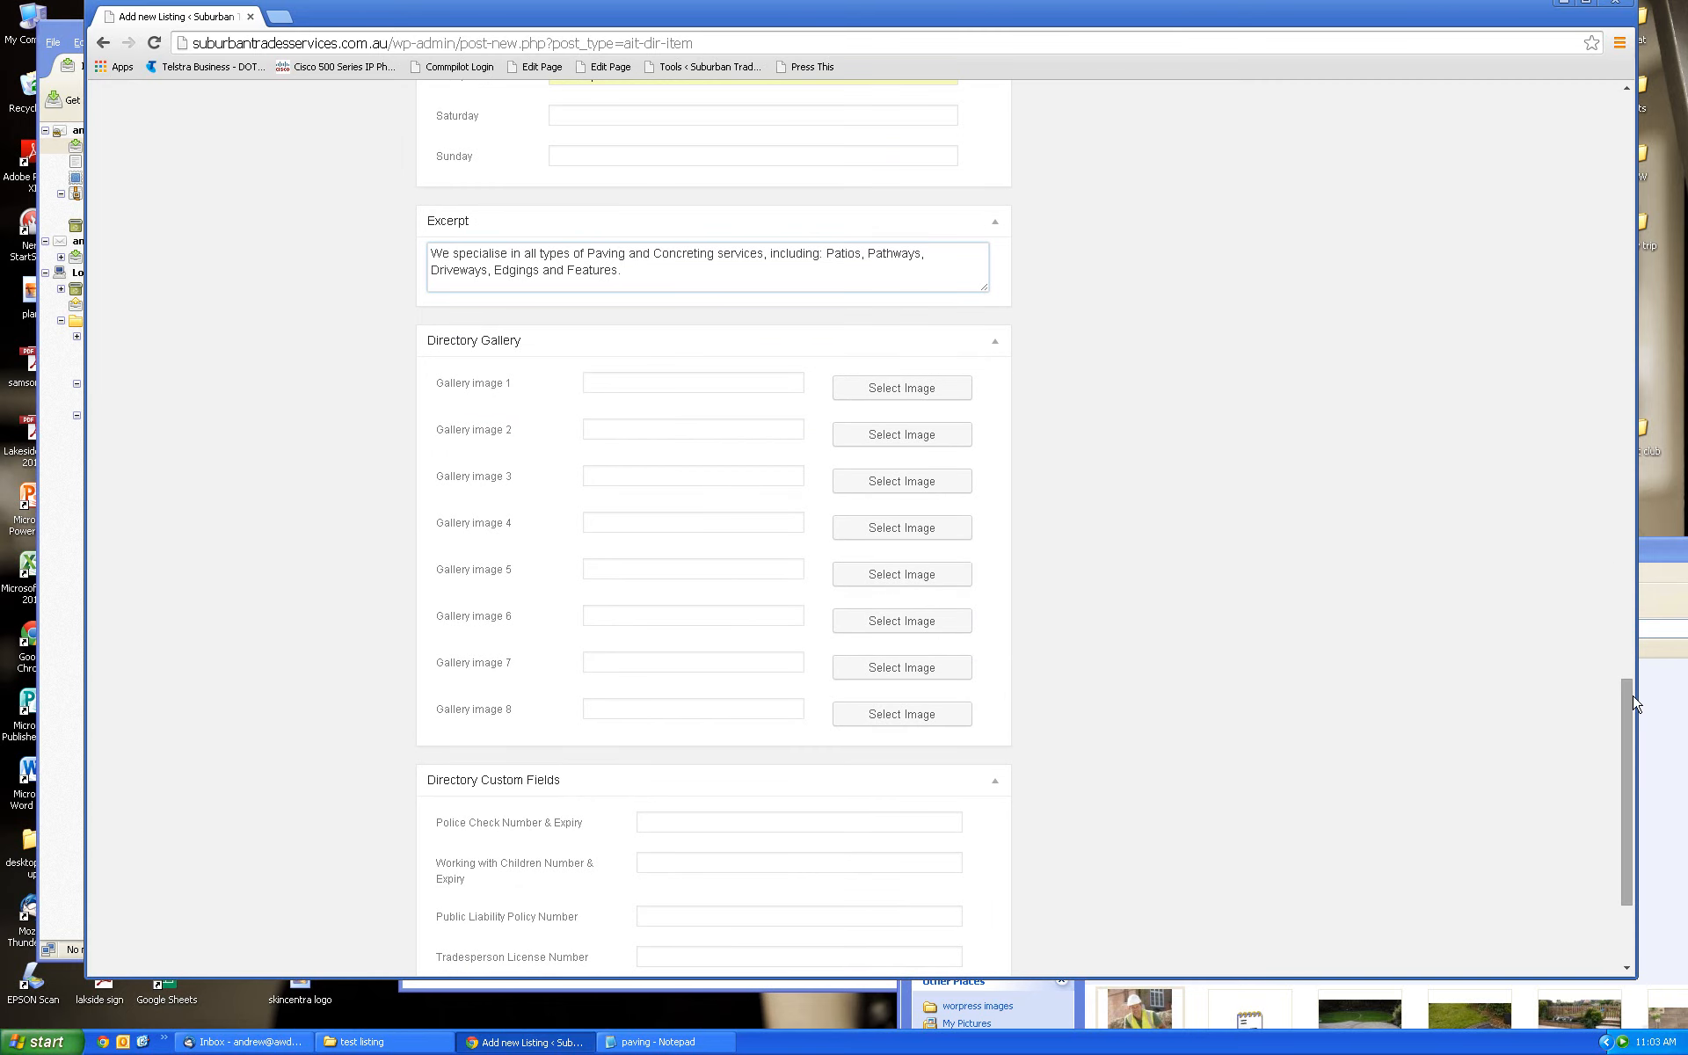
mouse_move(1629, 722)
mouse_down()
mouse_move(1587, 215)
mouse_move(1574, 682)
mouse_move(1627, 692)
mouse_up()
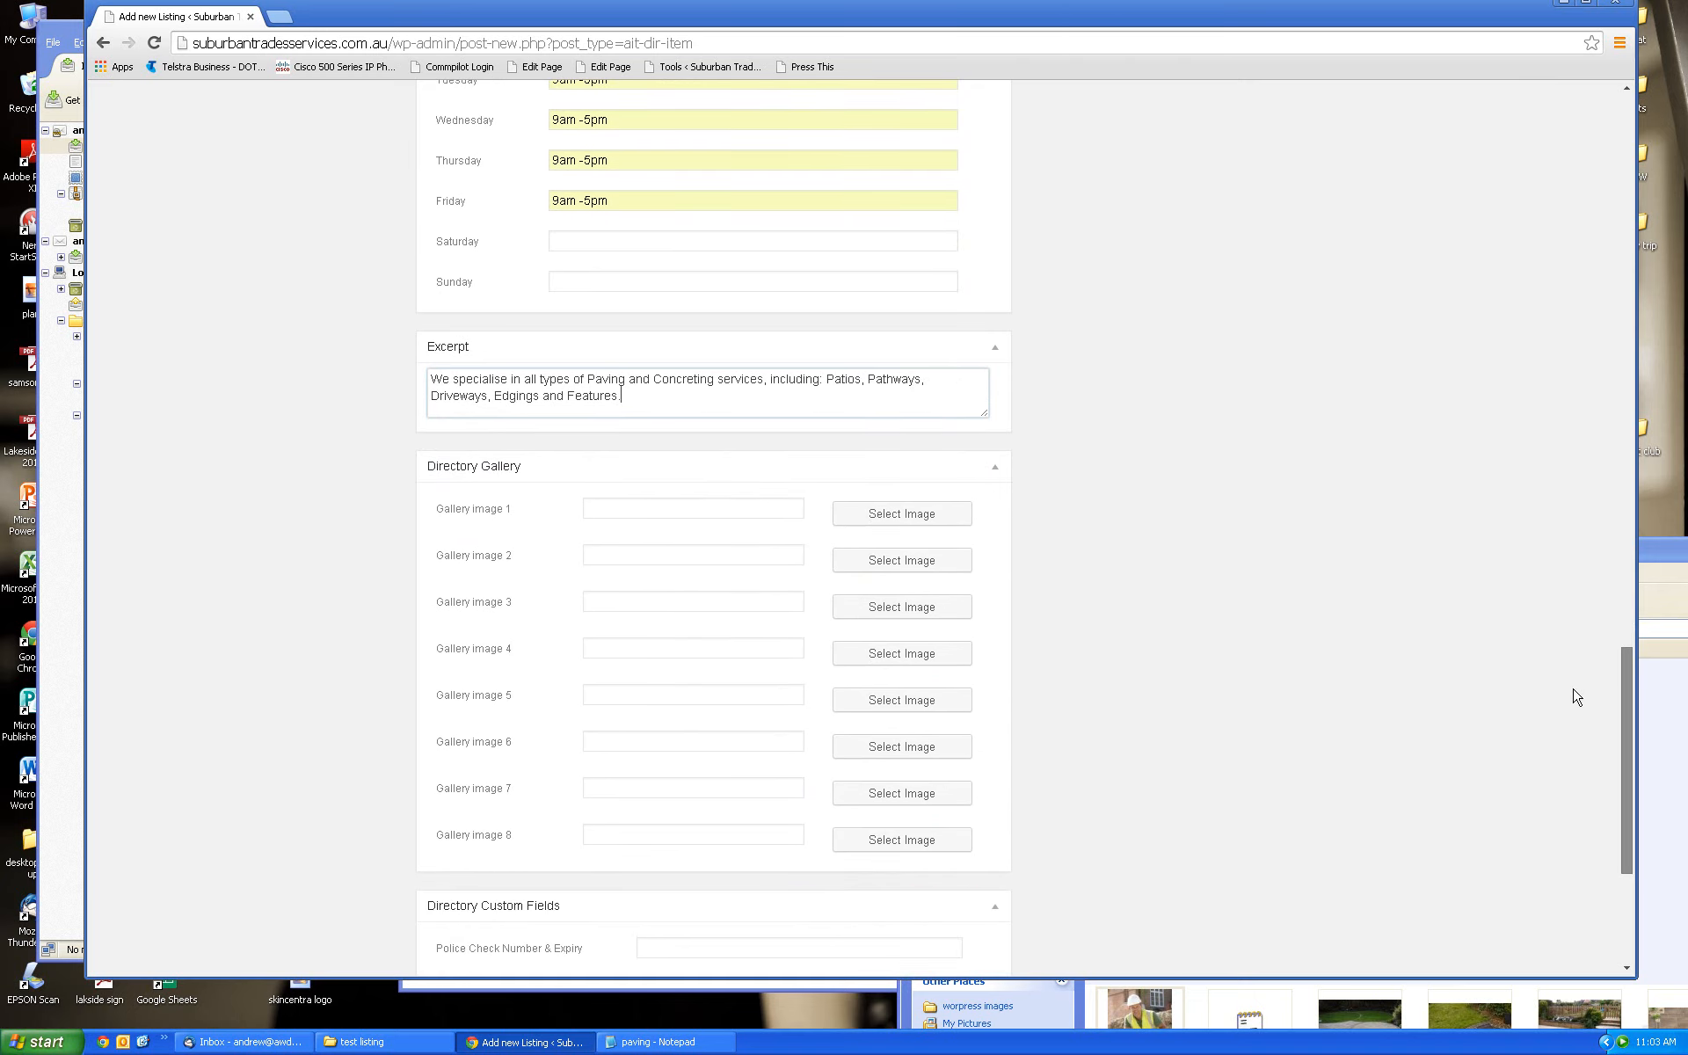
Upload the paving1 photo through the Gallery image 1 picker and view it in the Media Library
click(906, 514)
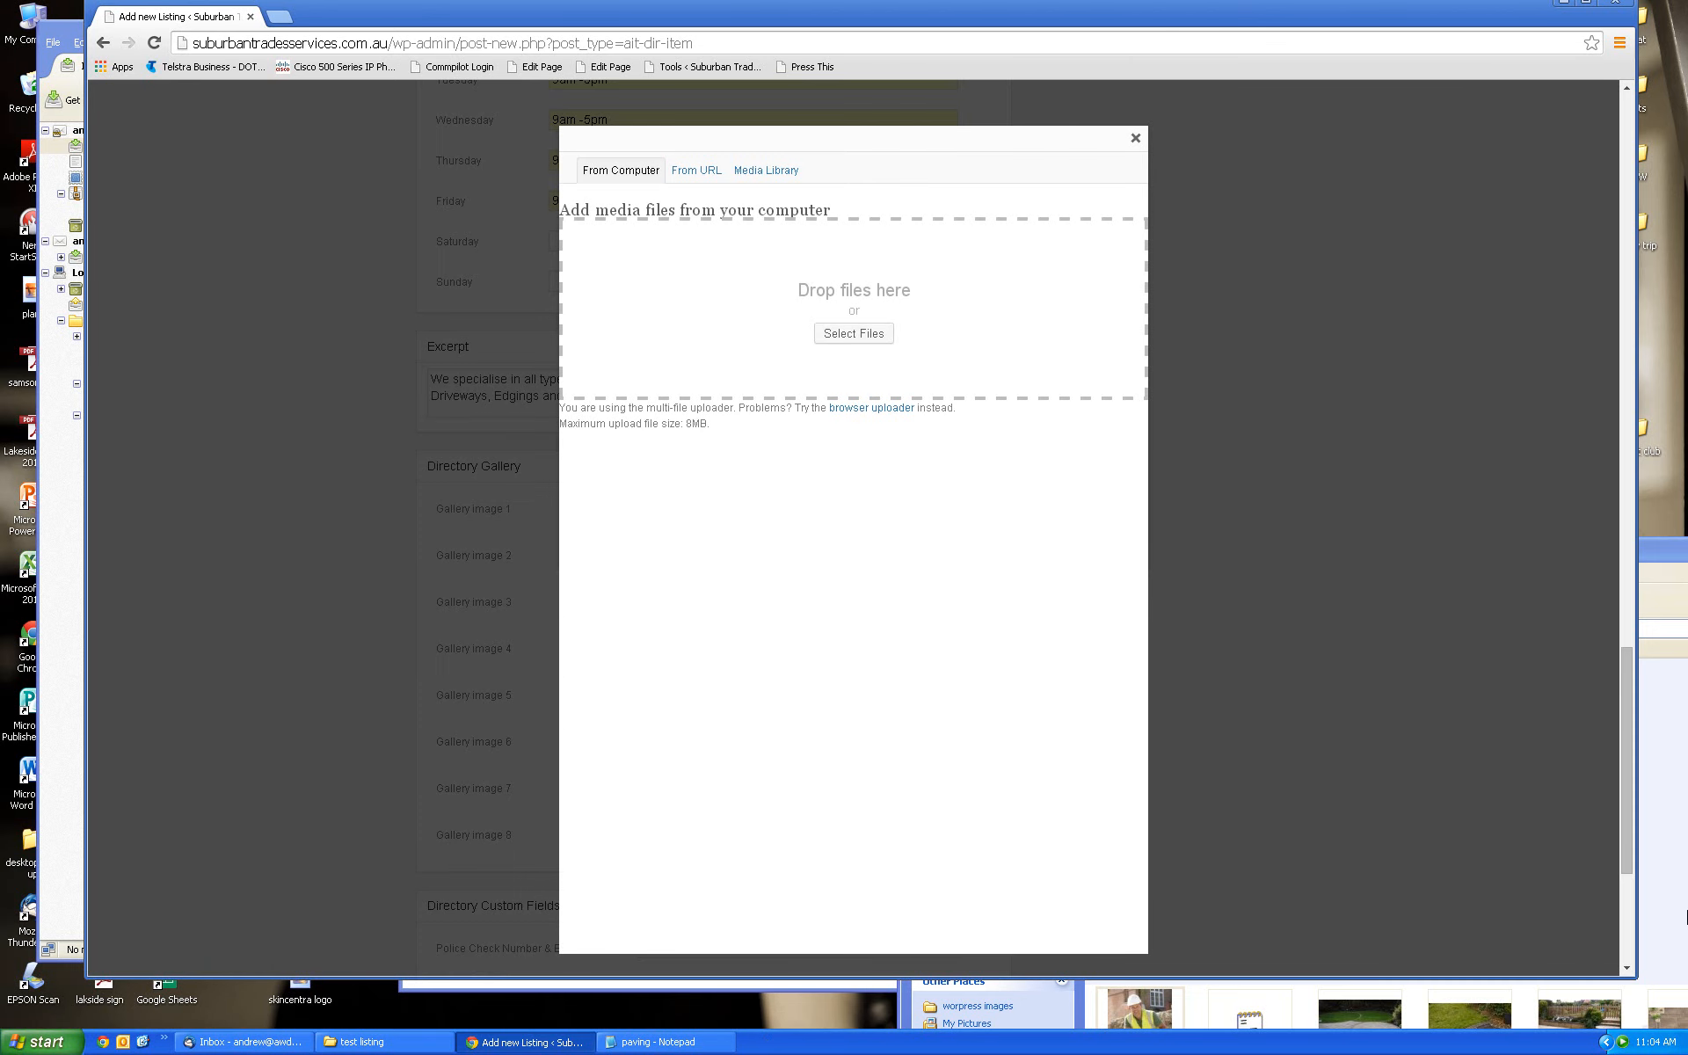
click(1668, 884)
drag(1499, 565, 1399, 496)
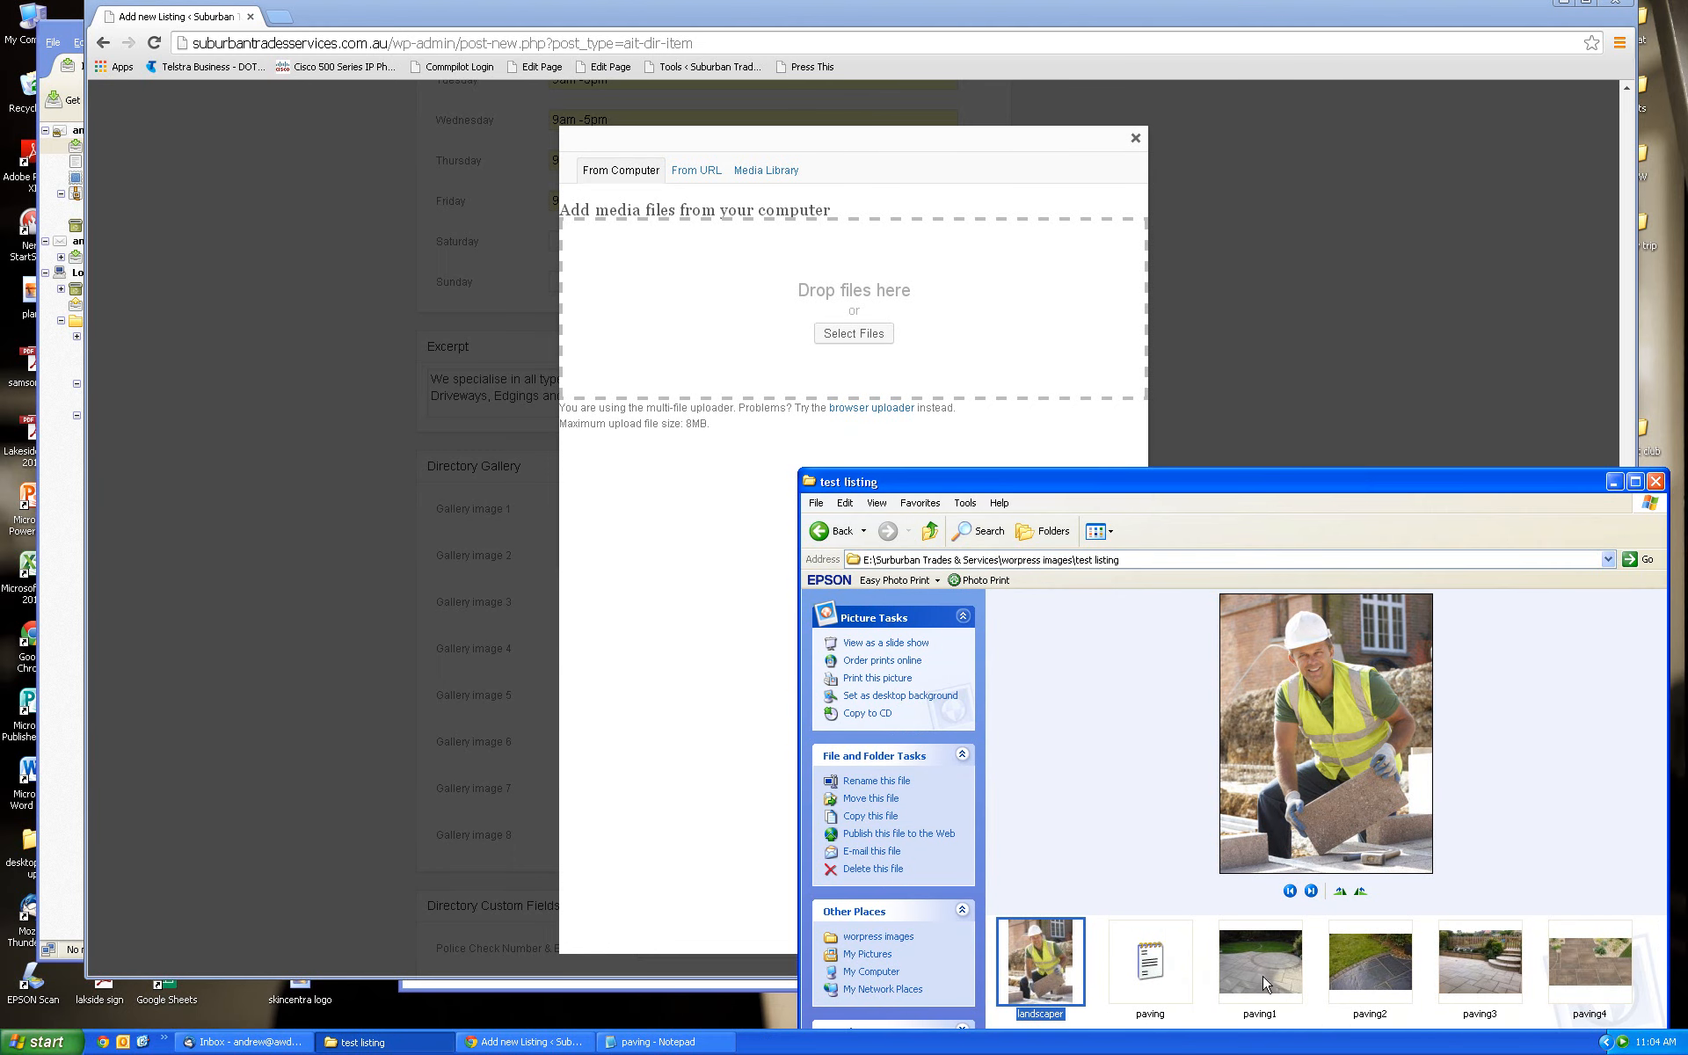
drag(1264, 974, 738, 319)
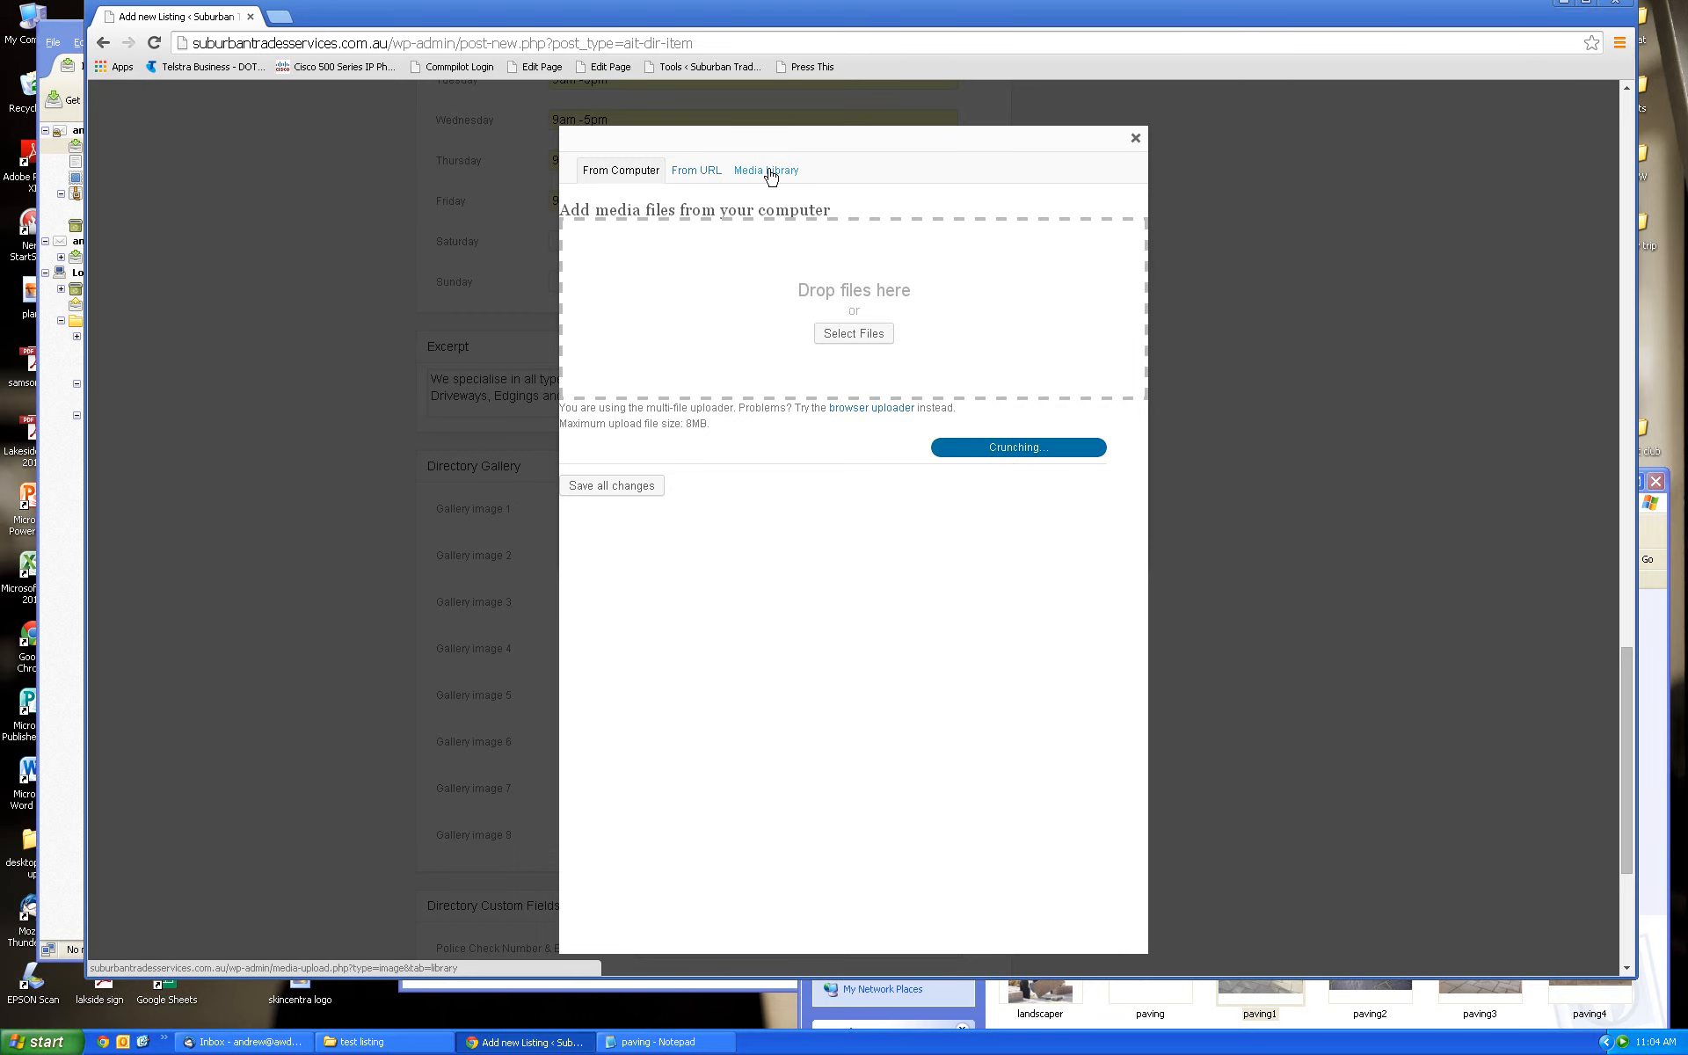
click(1135, 140)
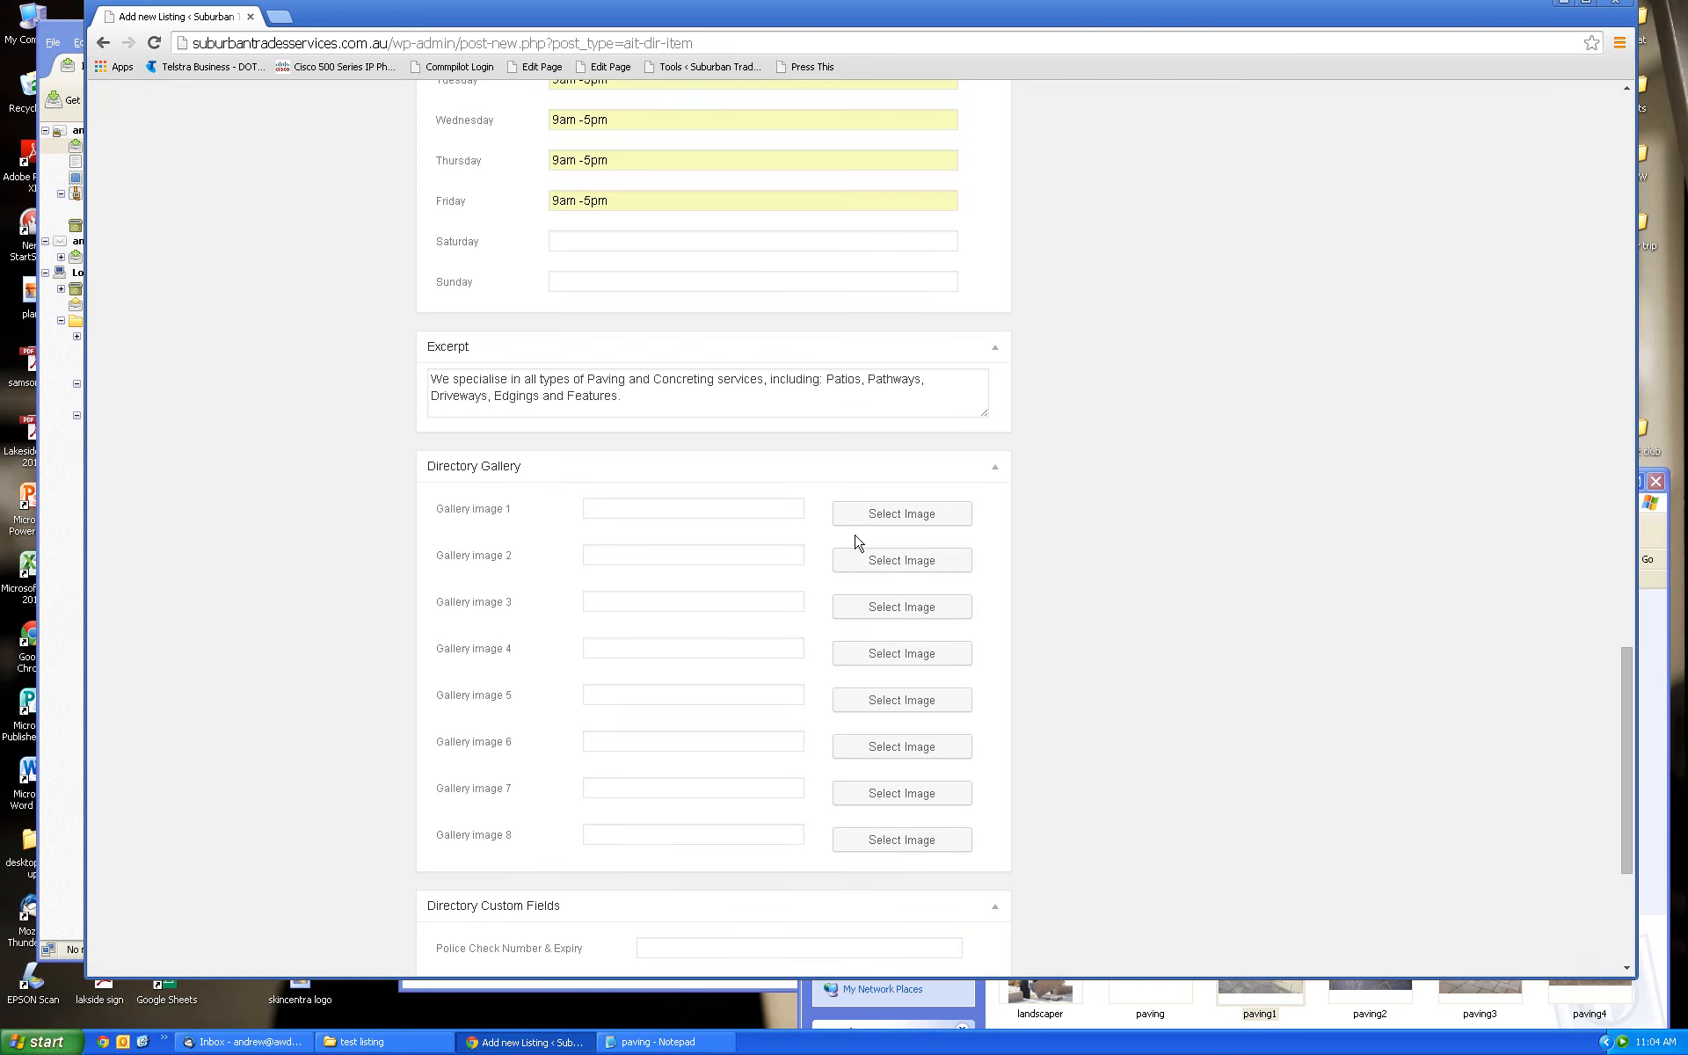
click(911, 517)
click(906, 521)
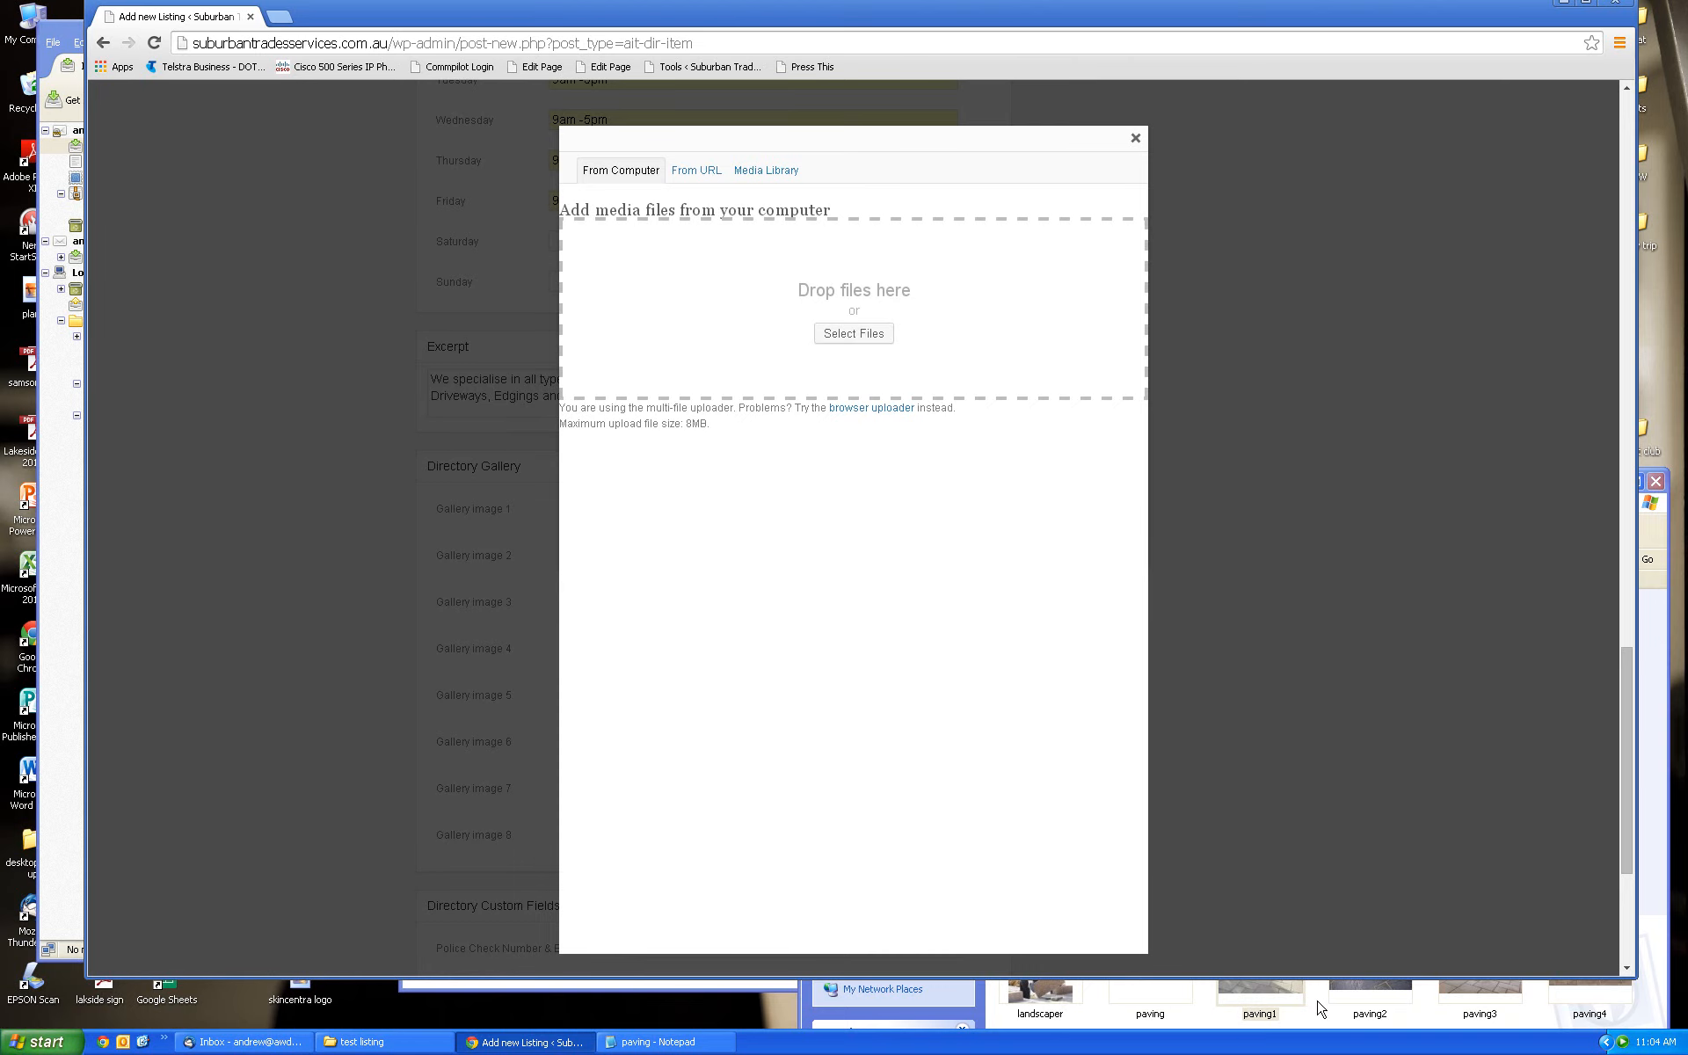
drag(1276, 1002, 695, 346)
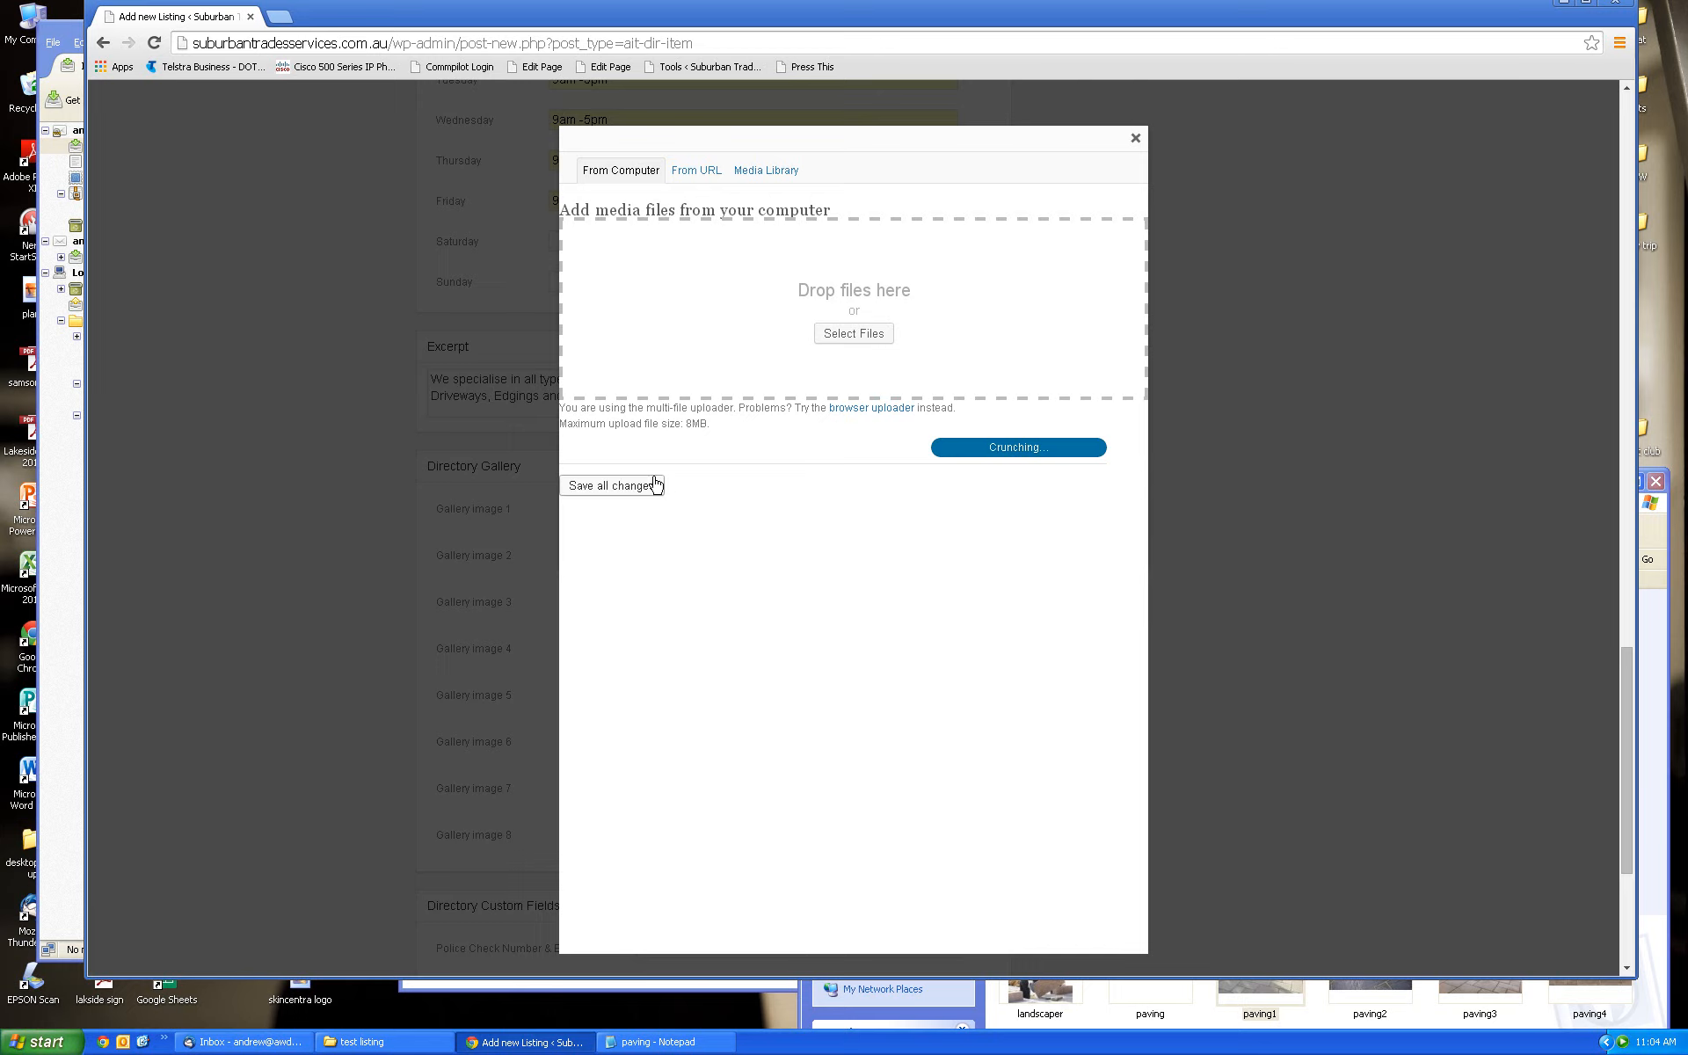
click(767, 173)
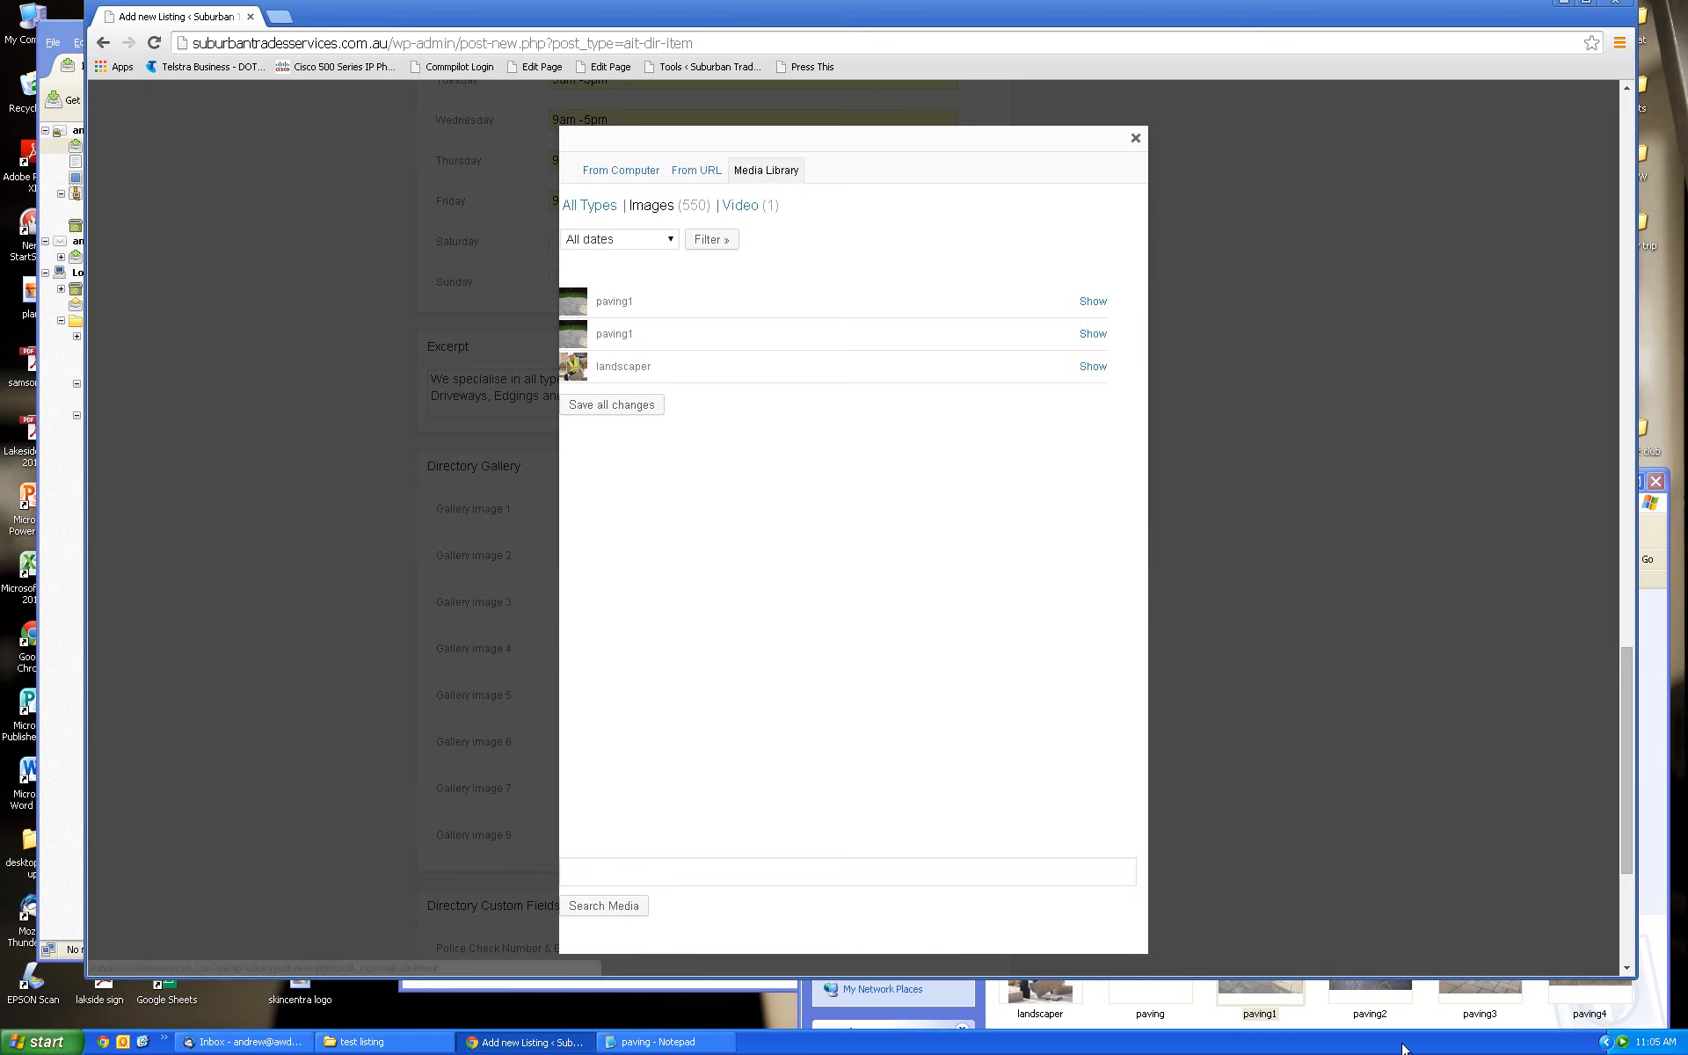
Upload paving2, paving3 and paving4 together, save the changes, and list them in the Media Library
click(1635, 1022)
click(1379, 962)
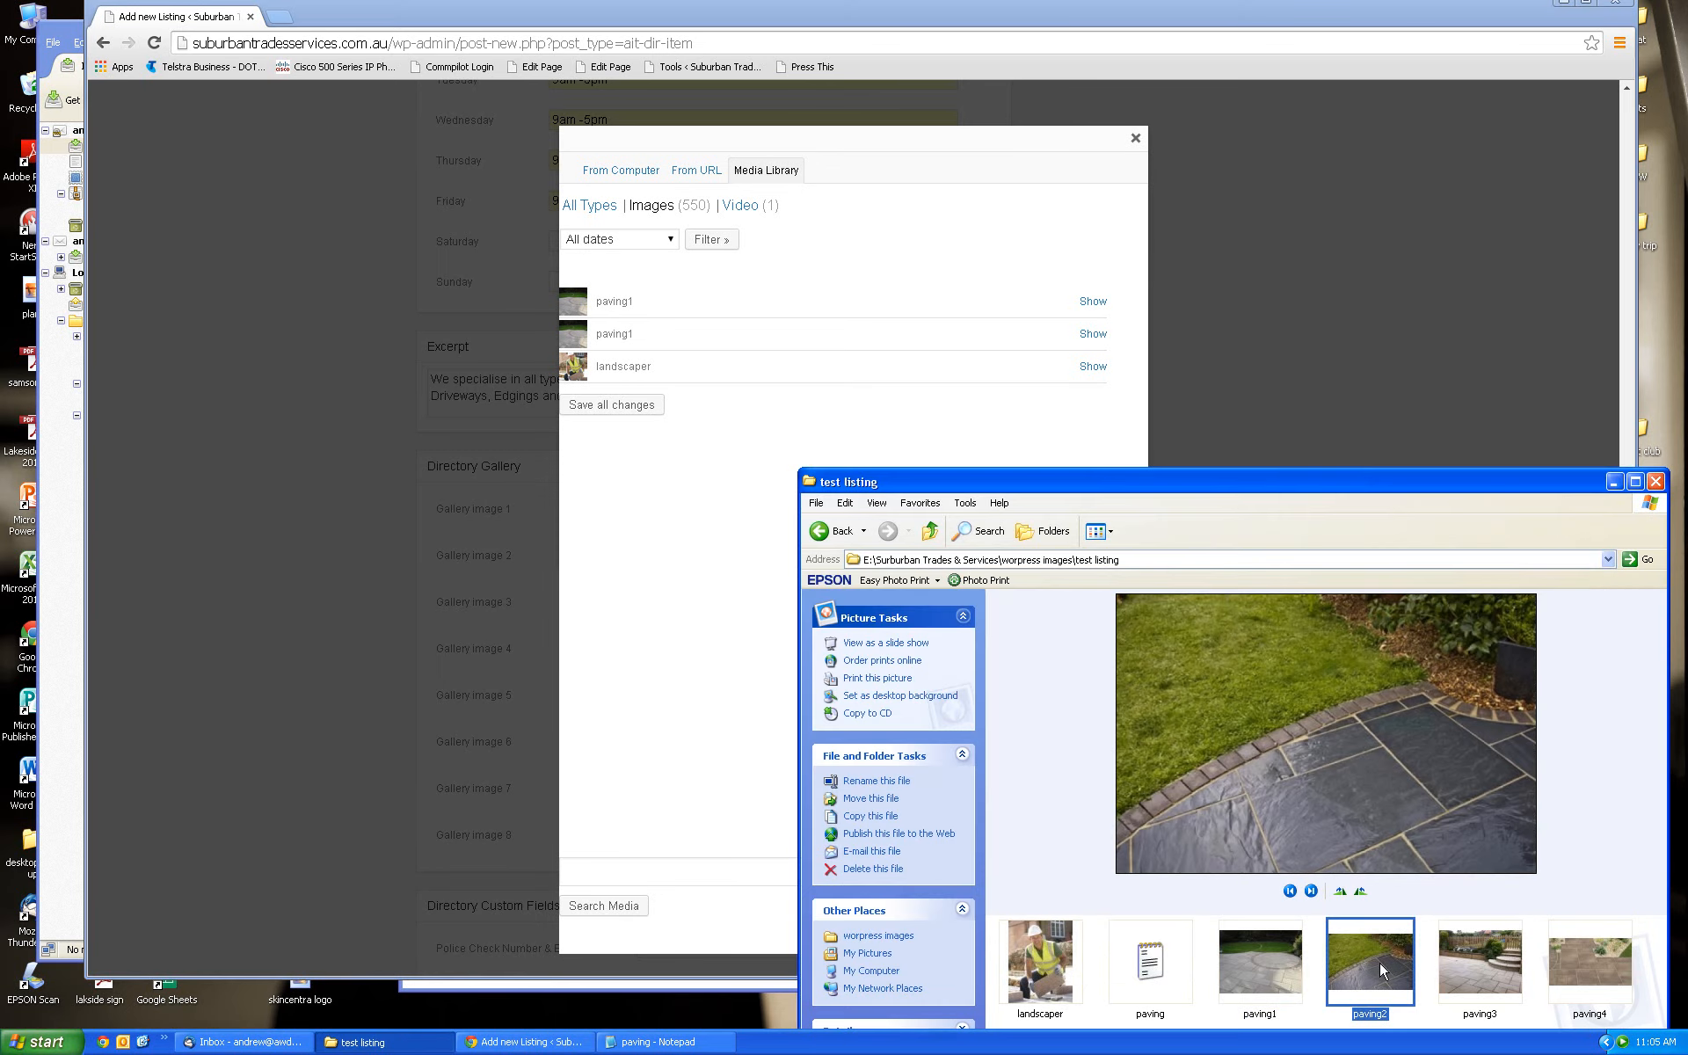
click(638, 174)
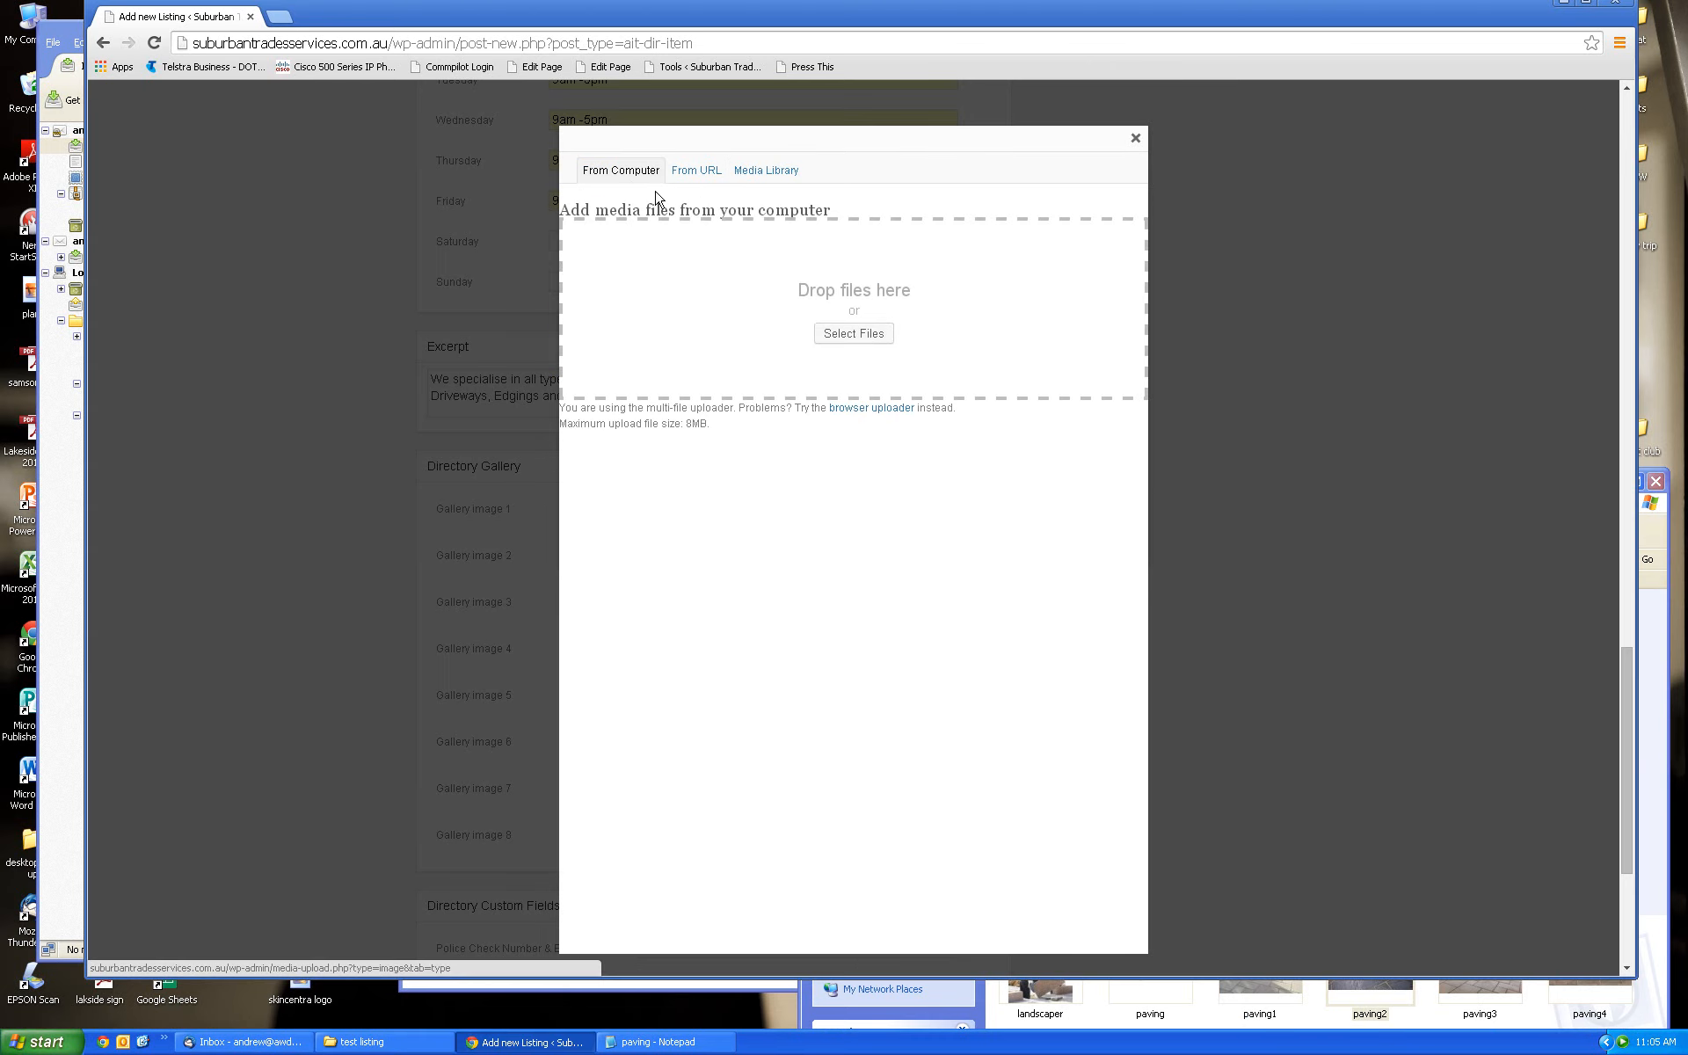
click(1379, 1000)
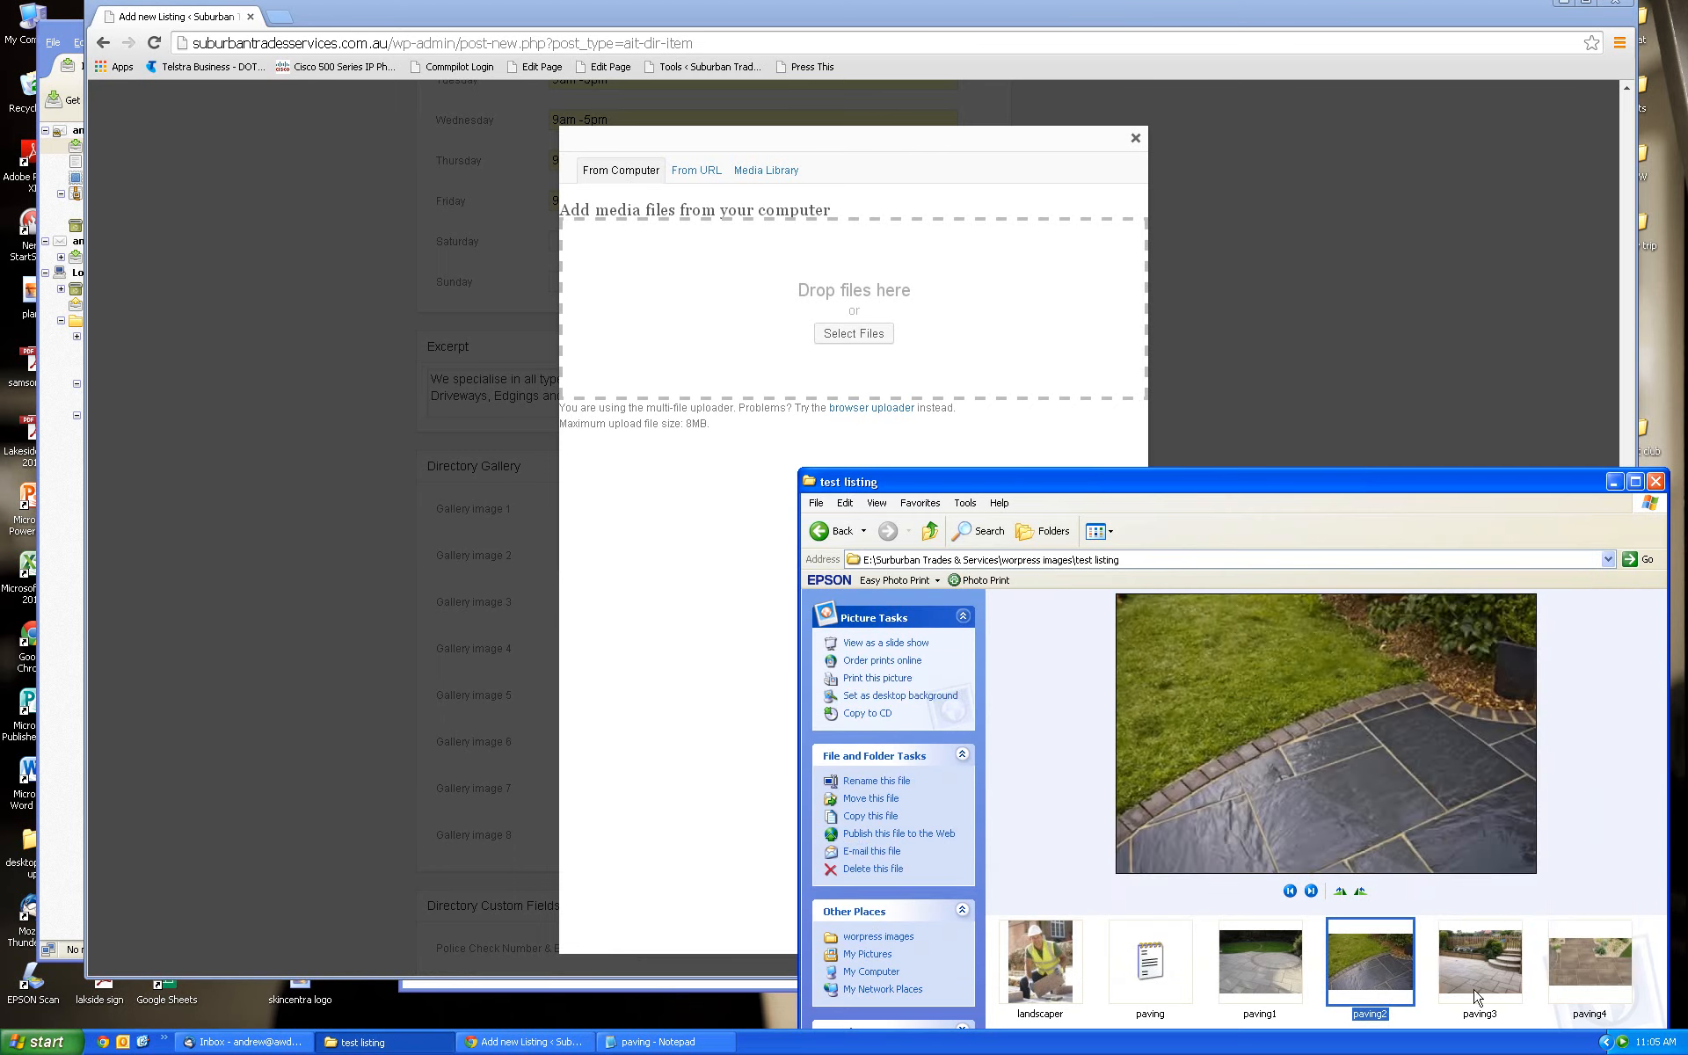
ctrl+click(1478, 983)
ctrl+click(1593, 983)
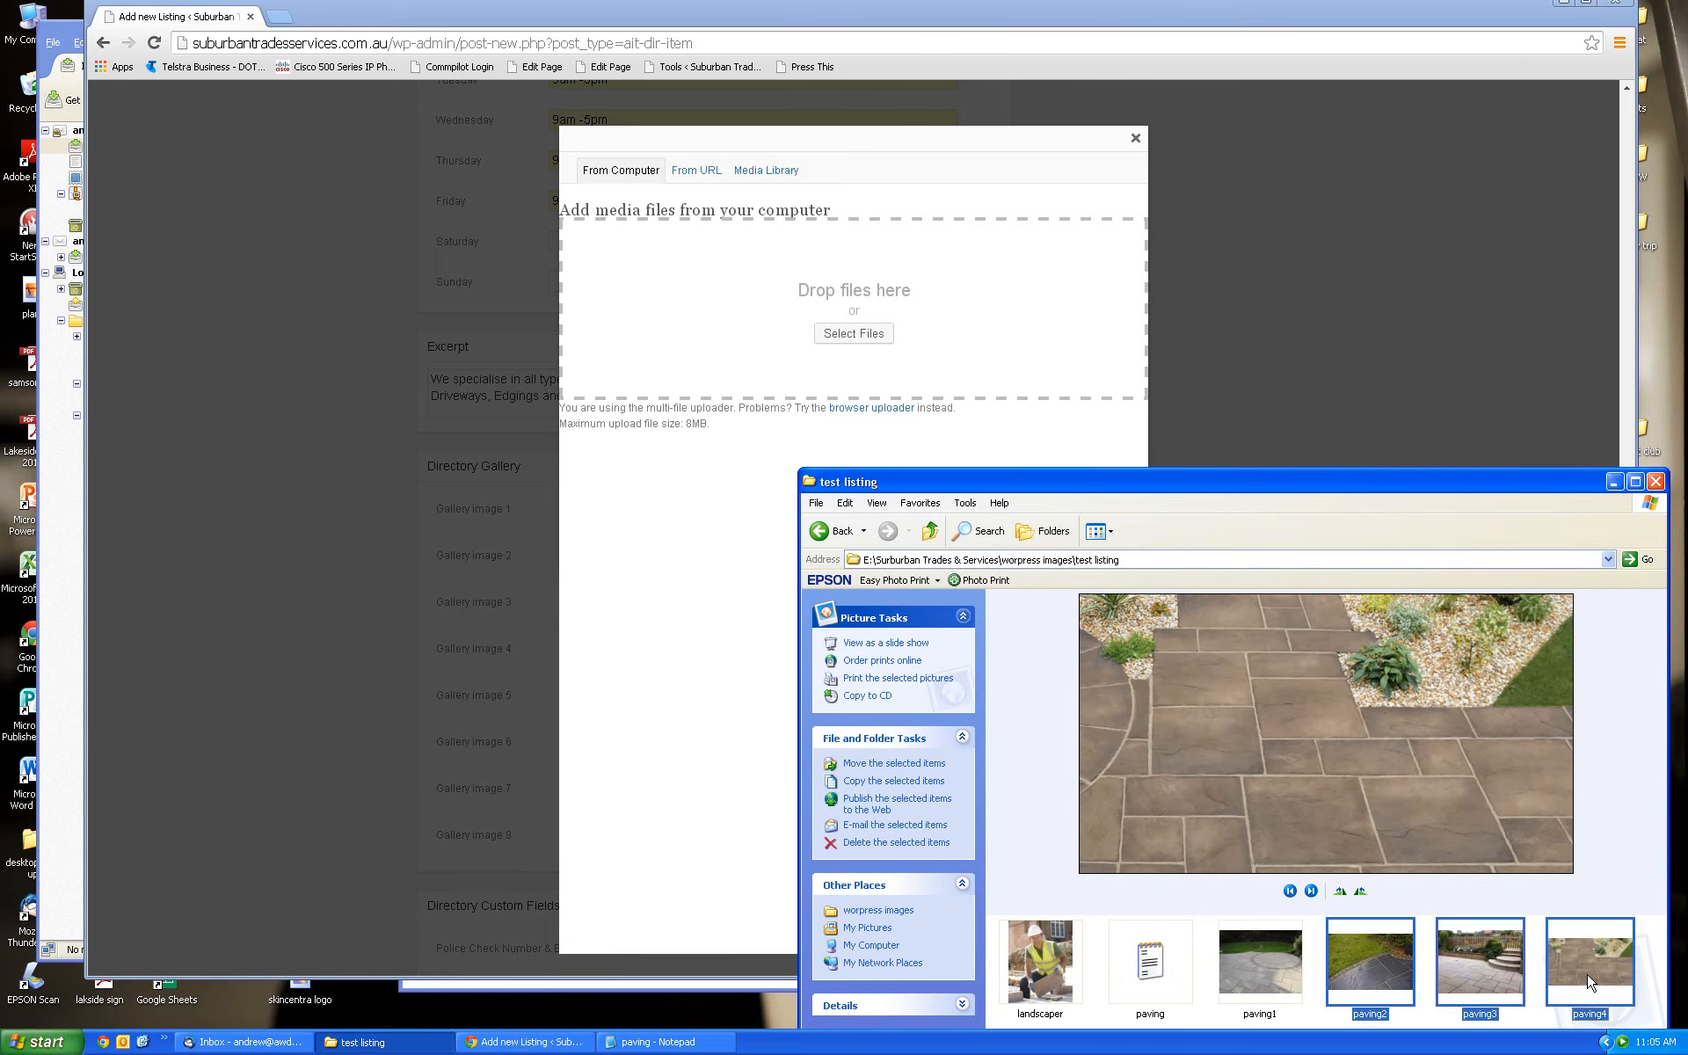
drag(1589, 981, 907, 284)
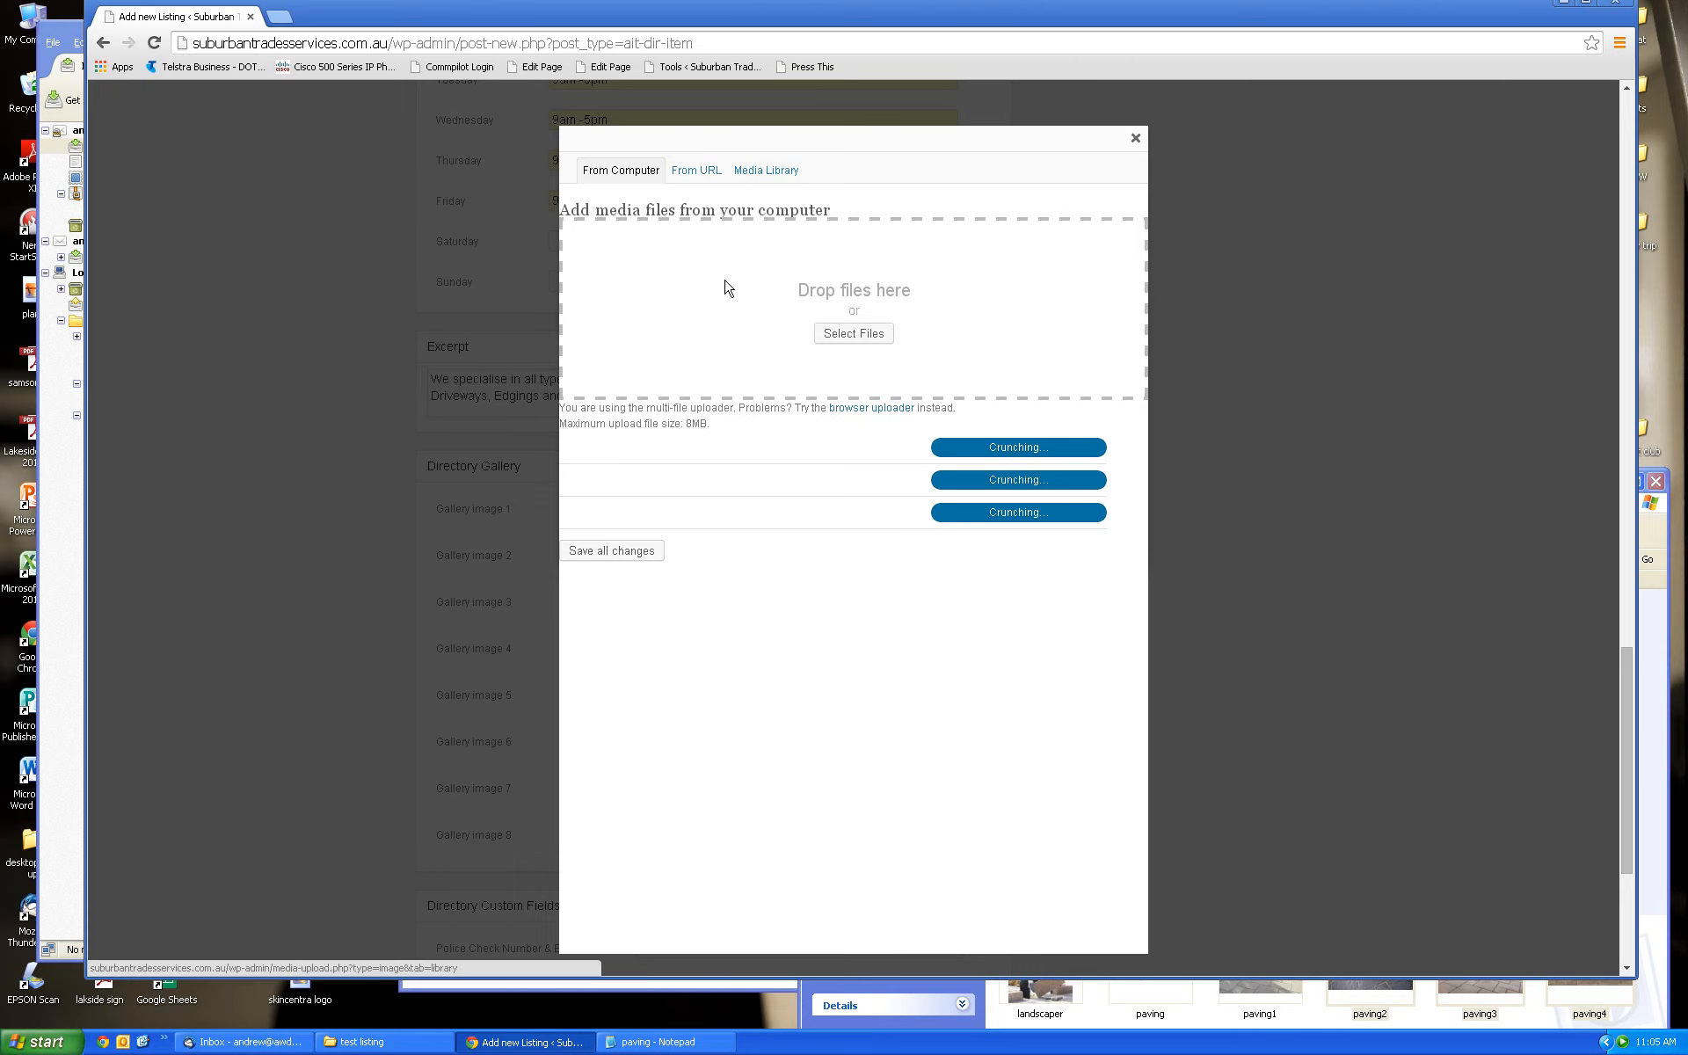
click(646, 559)
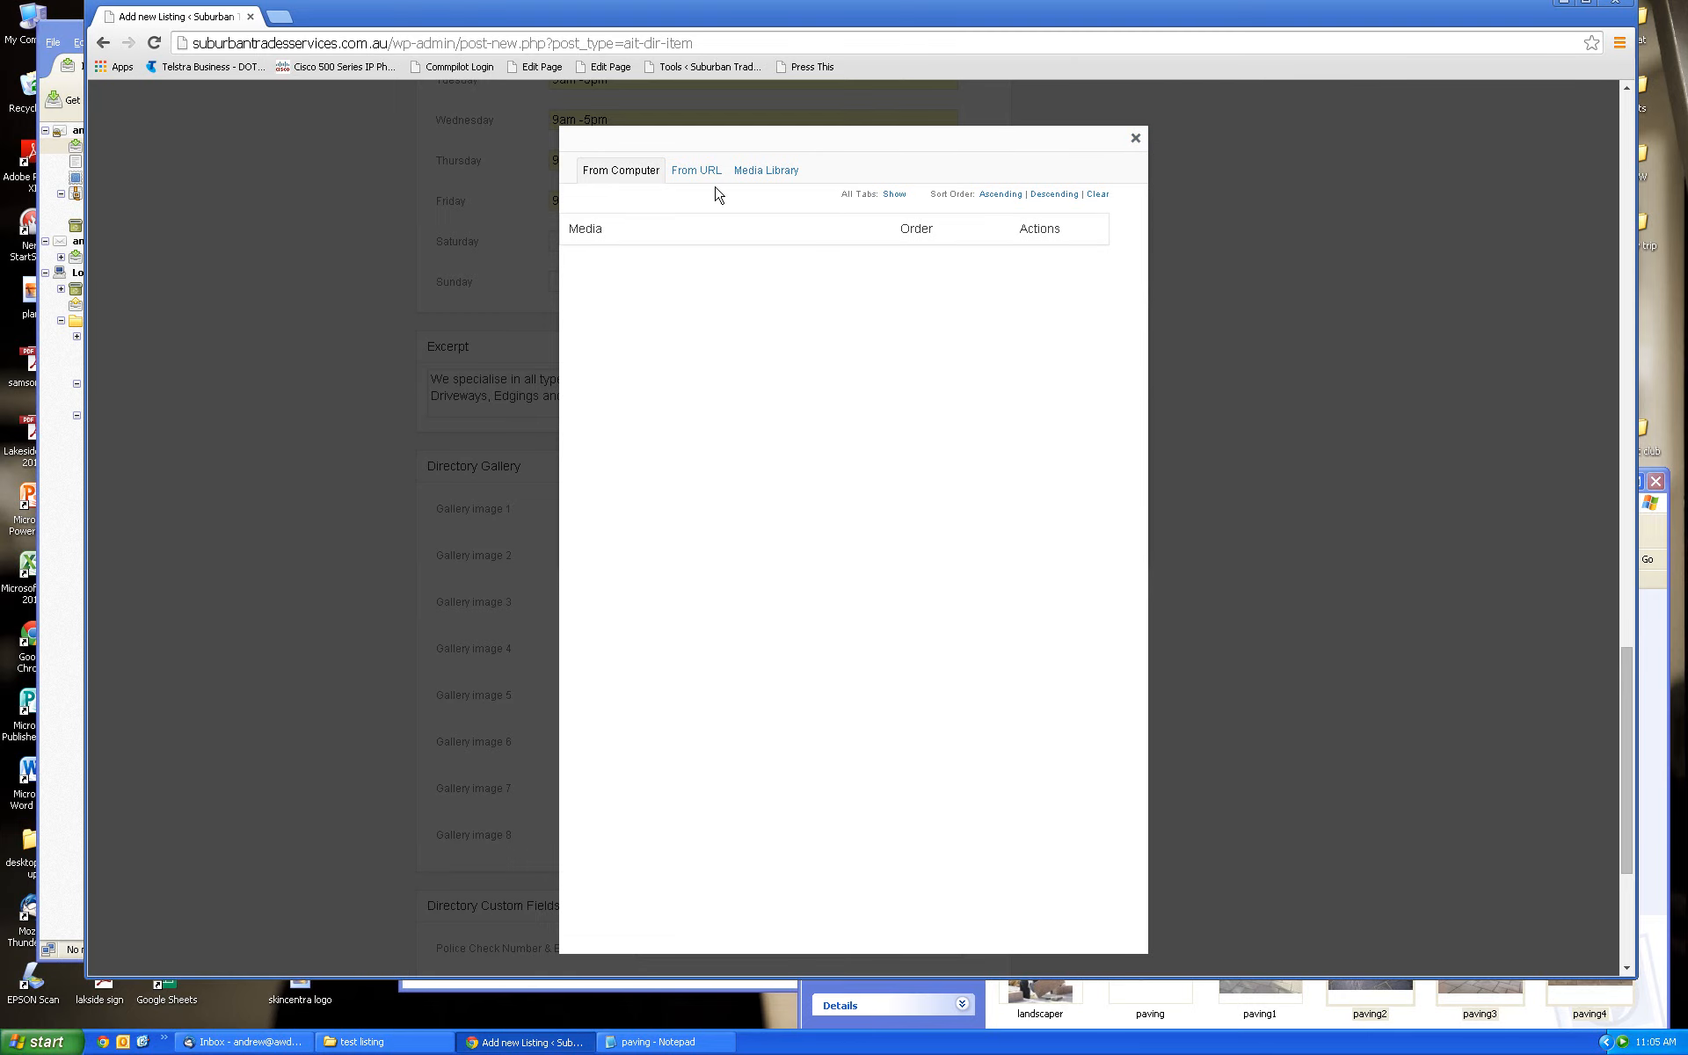
click(767, 177)
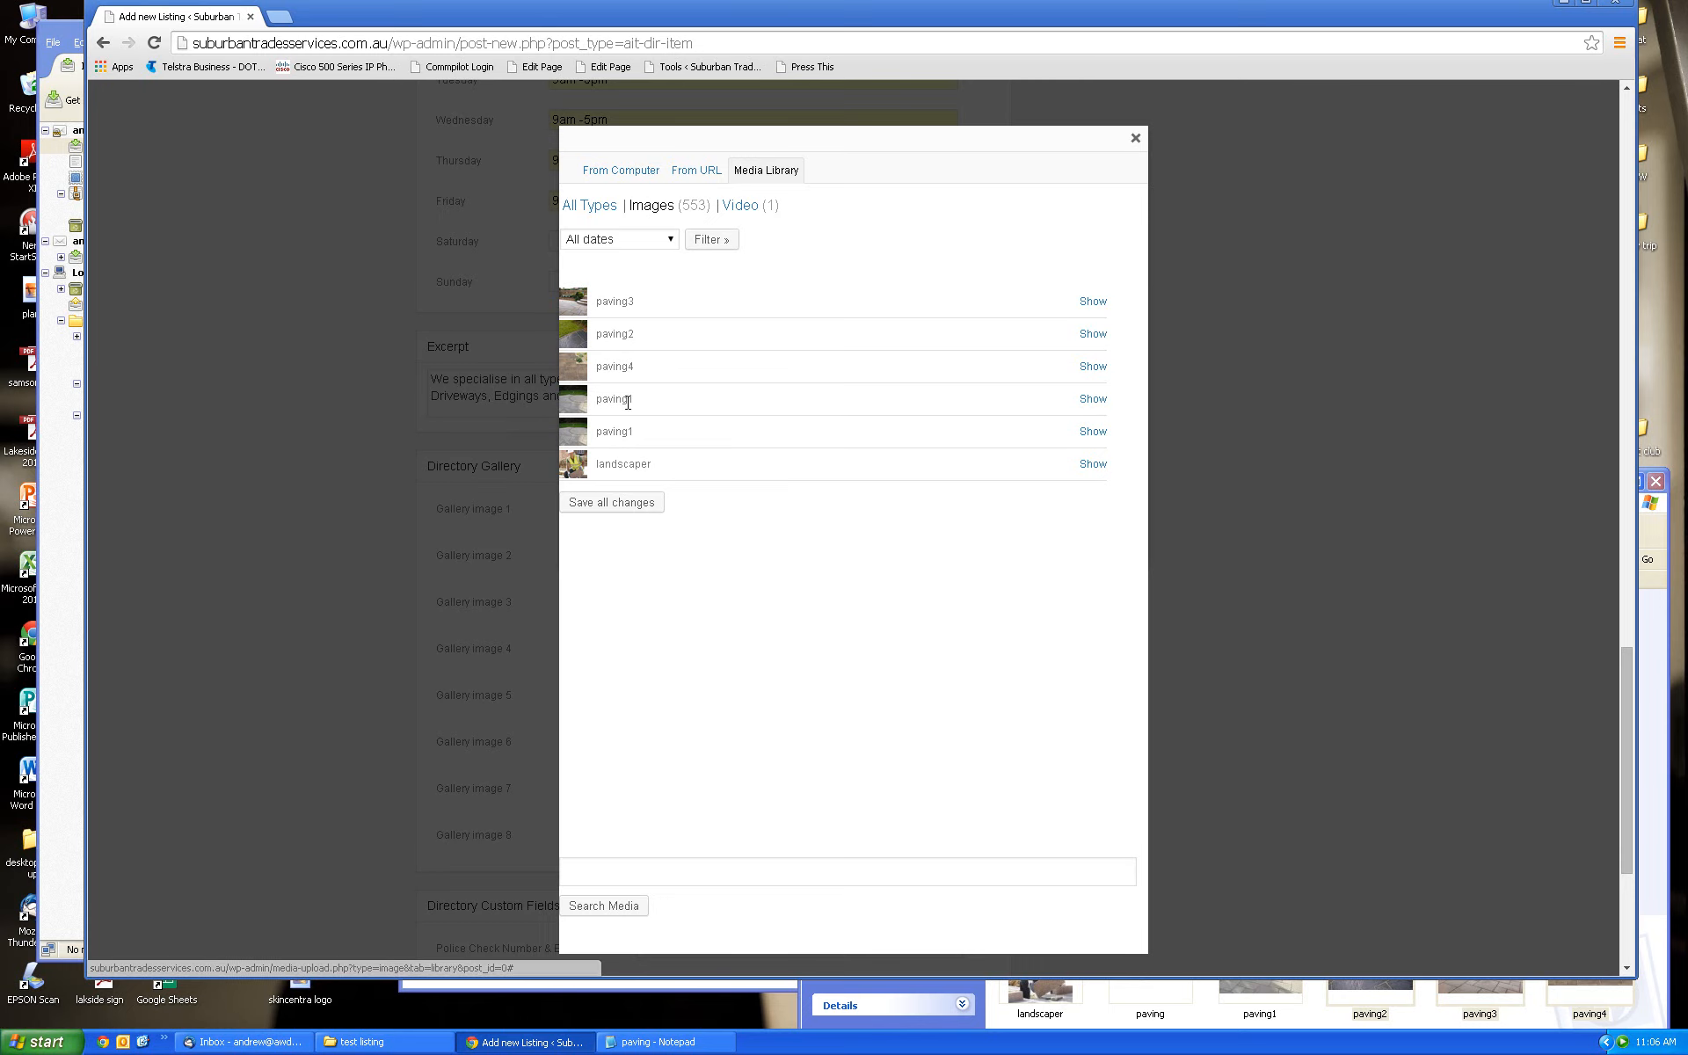
Insert paving1 into Gallery image 1 and paving2 into Gallery image 2
click(1092, 432)
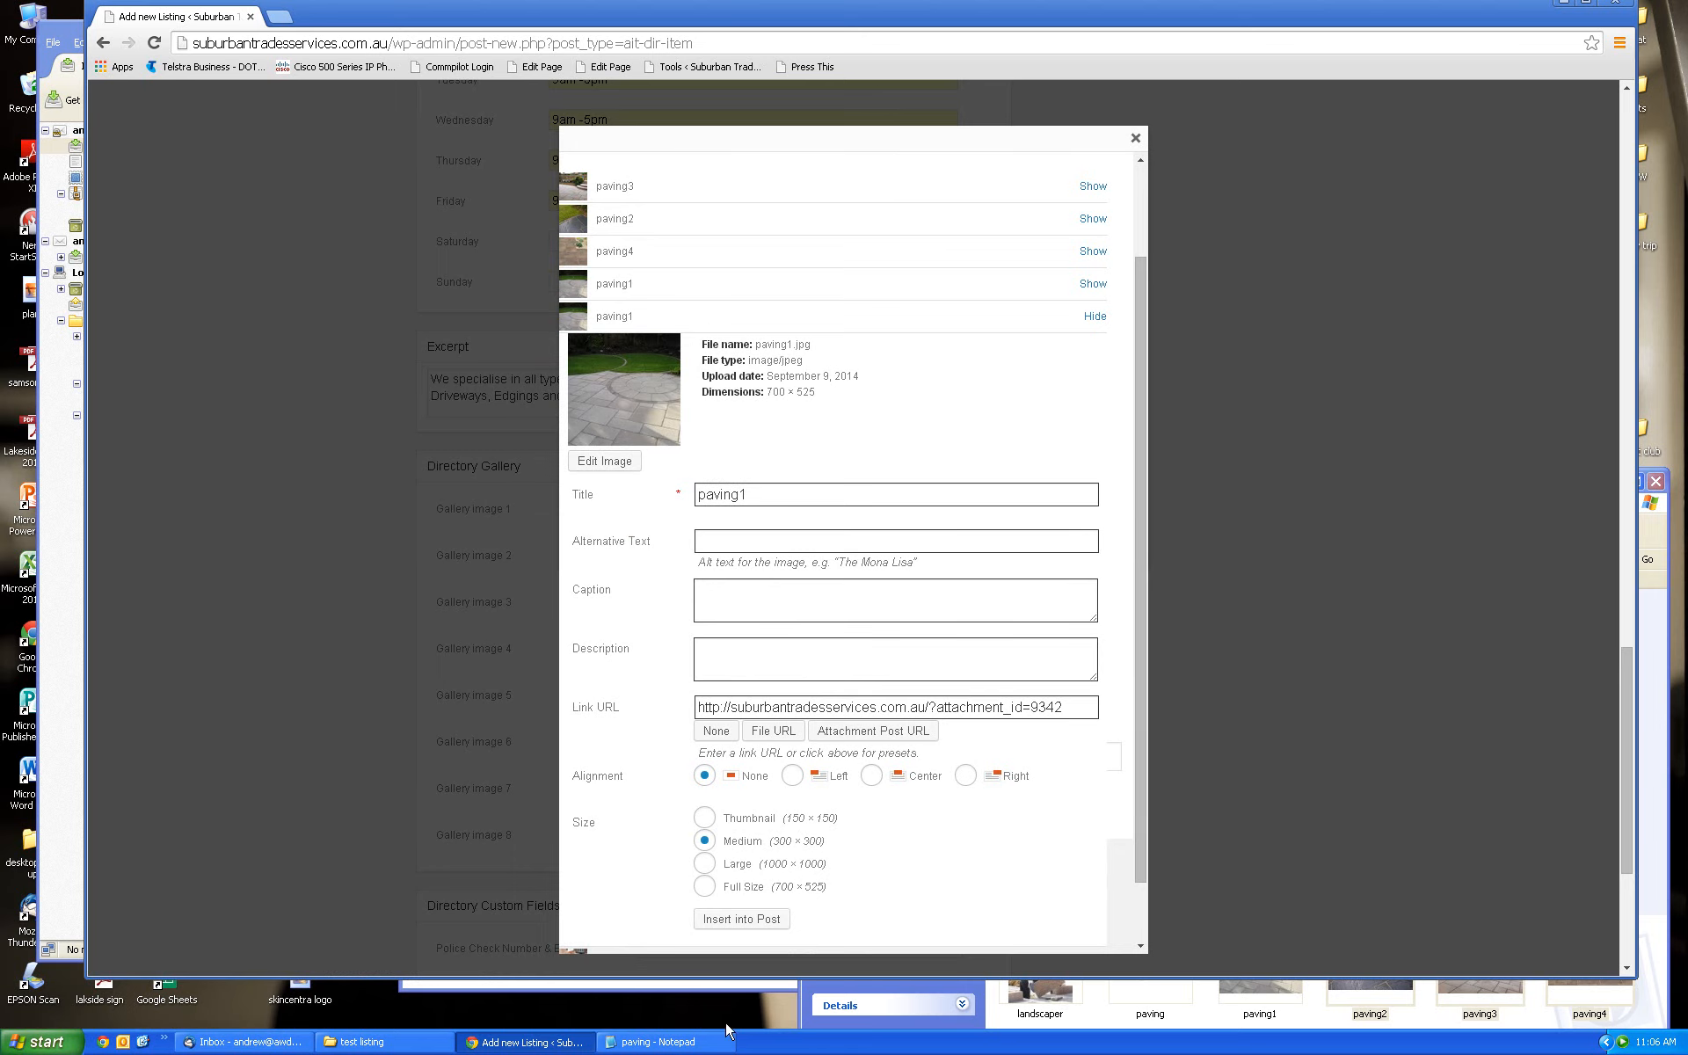
click(757, 919)
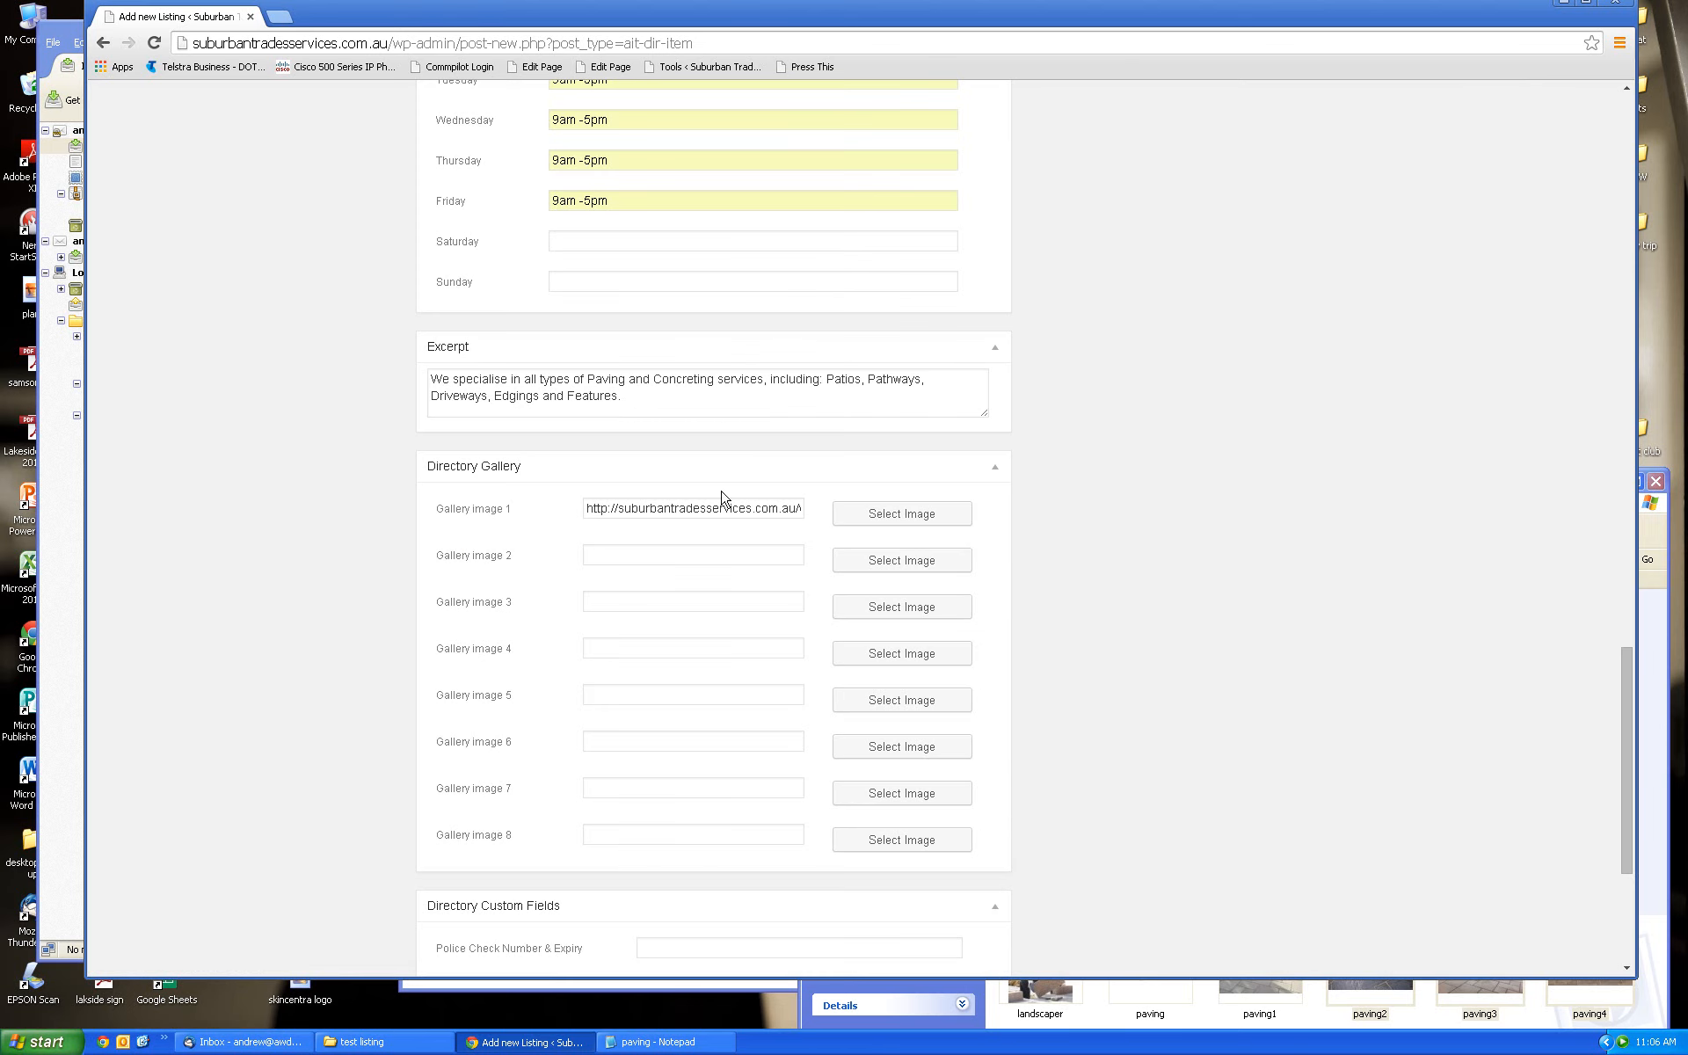
click(766, 508)
key(Right)
key(Right)
key(Right)
key(Right)
key(Right)
key(Right)
key(Right)
key(Right)
key(Right)
key(Right)
key(Right)
key(Right)
key(Right)
key(Right)
key(Right)
key(Right)
key(Right)
key(Right)
key(Right)
key(Right)
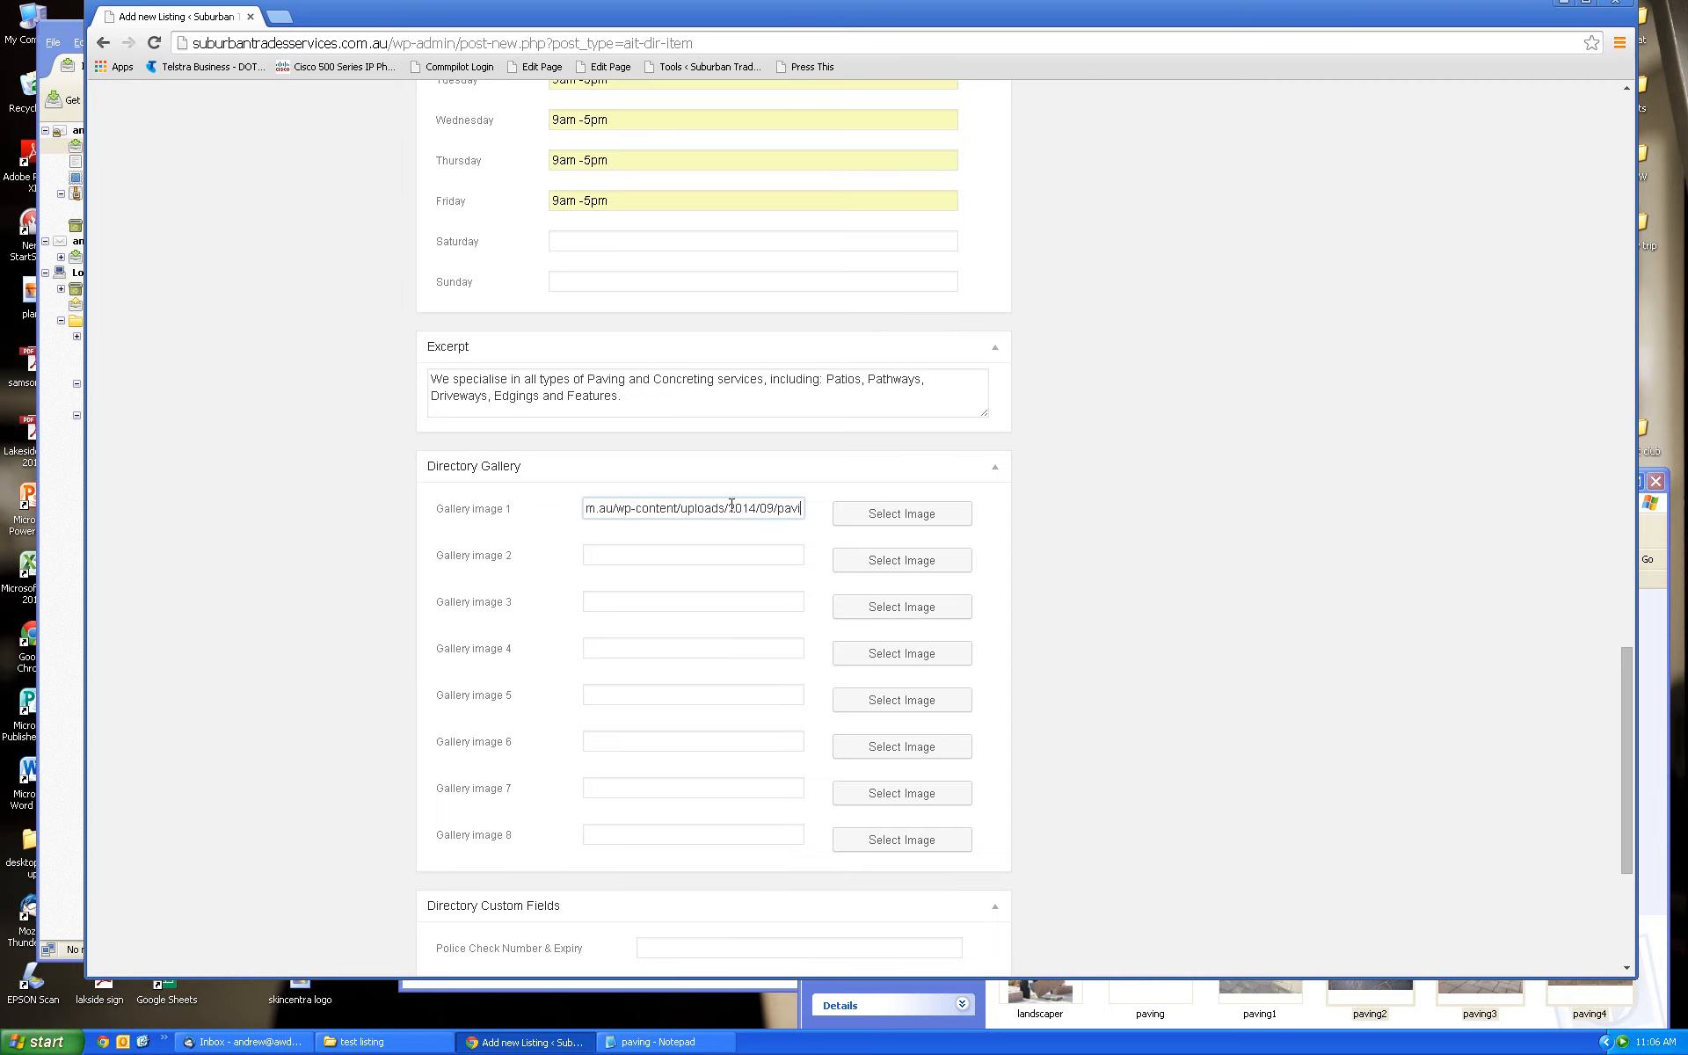
click(895, 563)
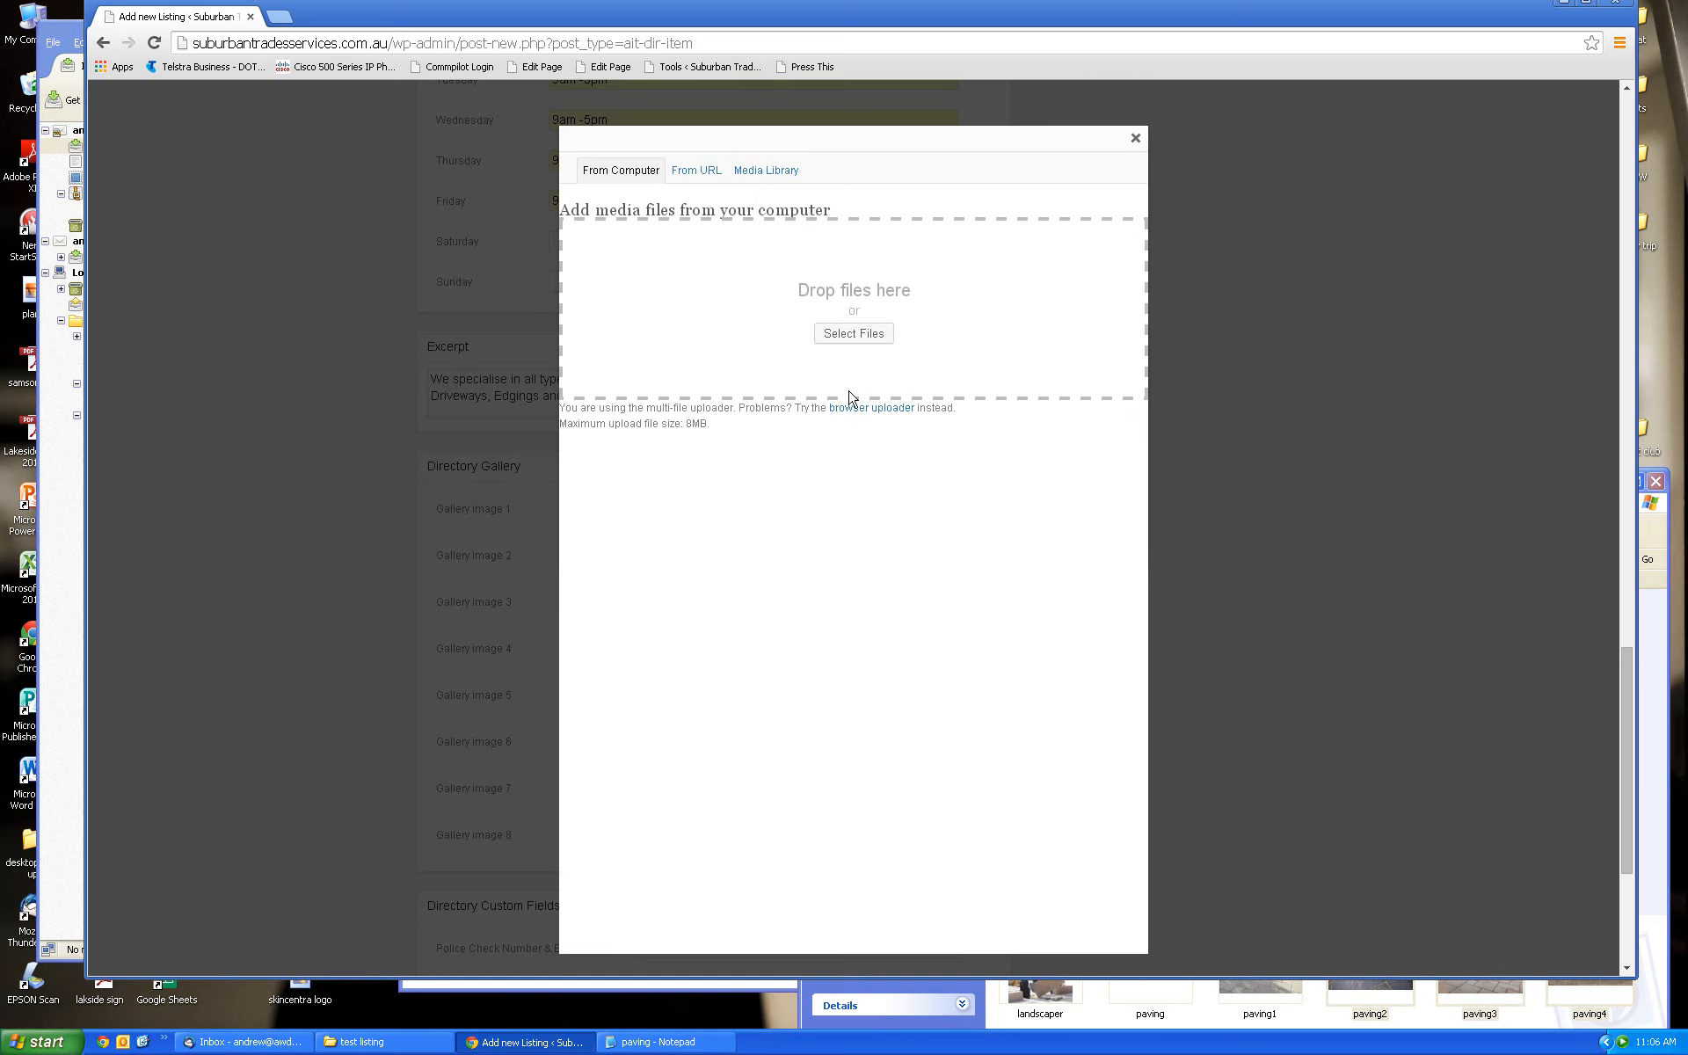
click(766, 175)
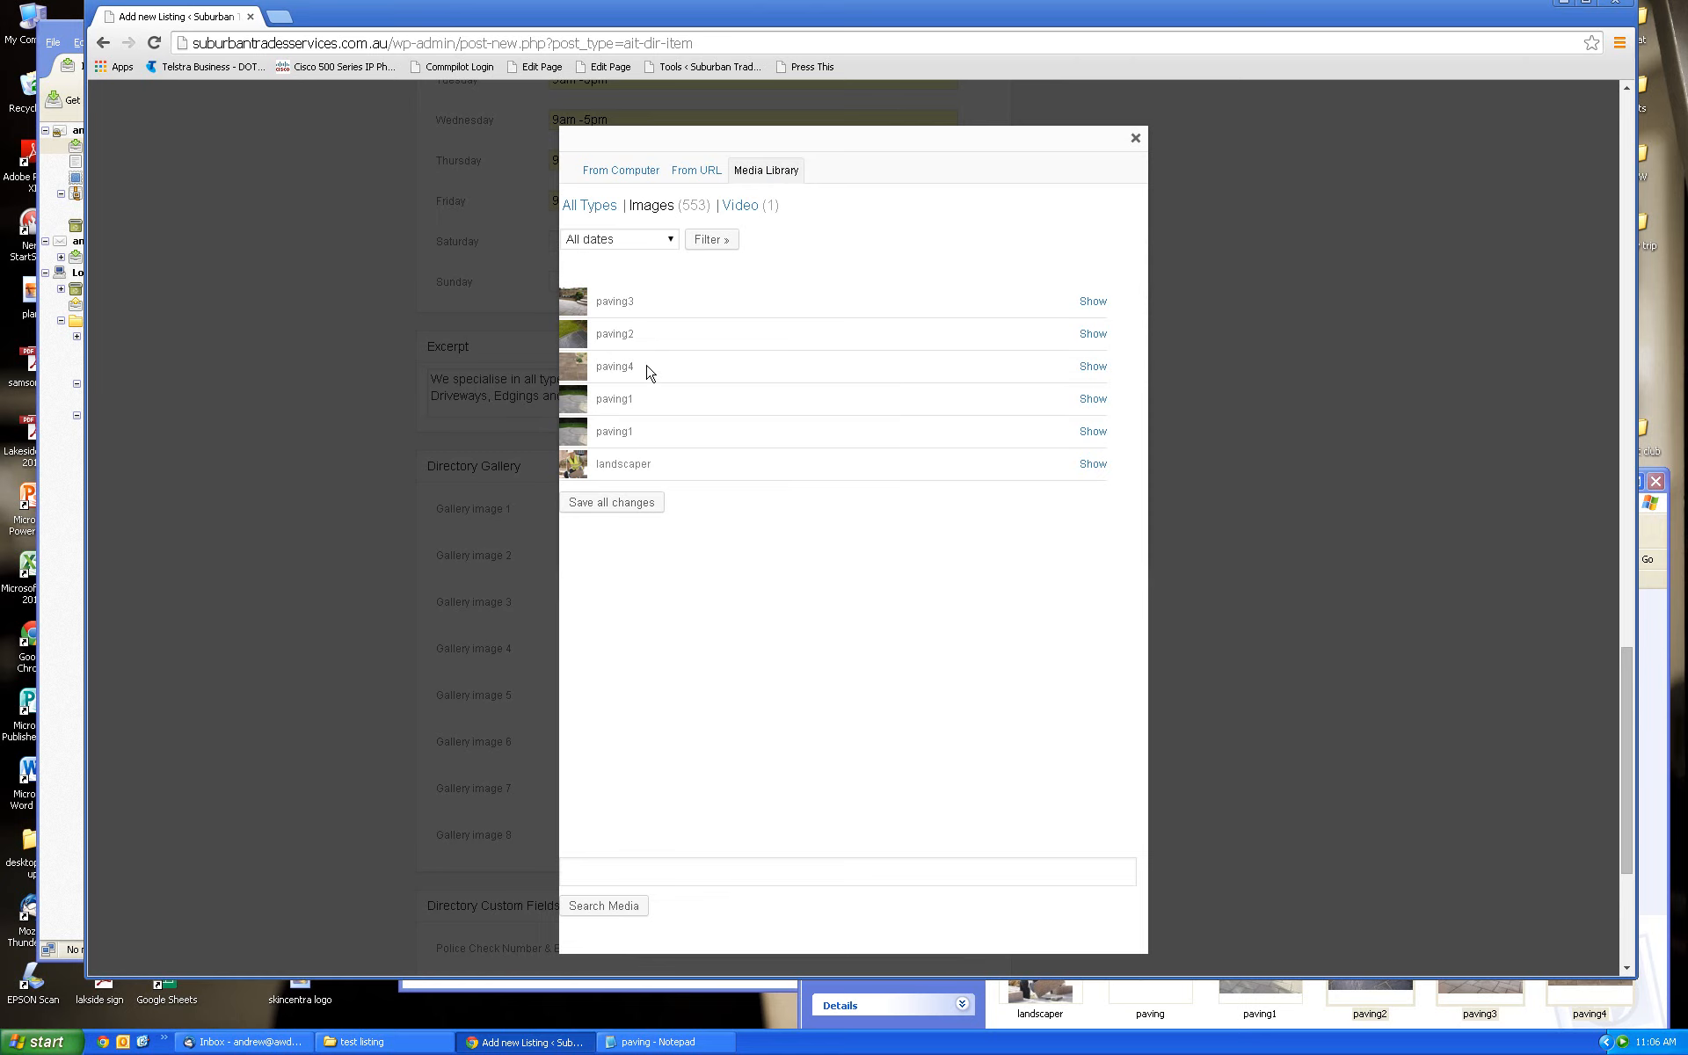
click(1093, 338)
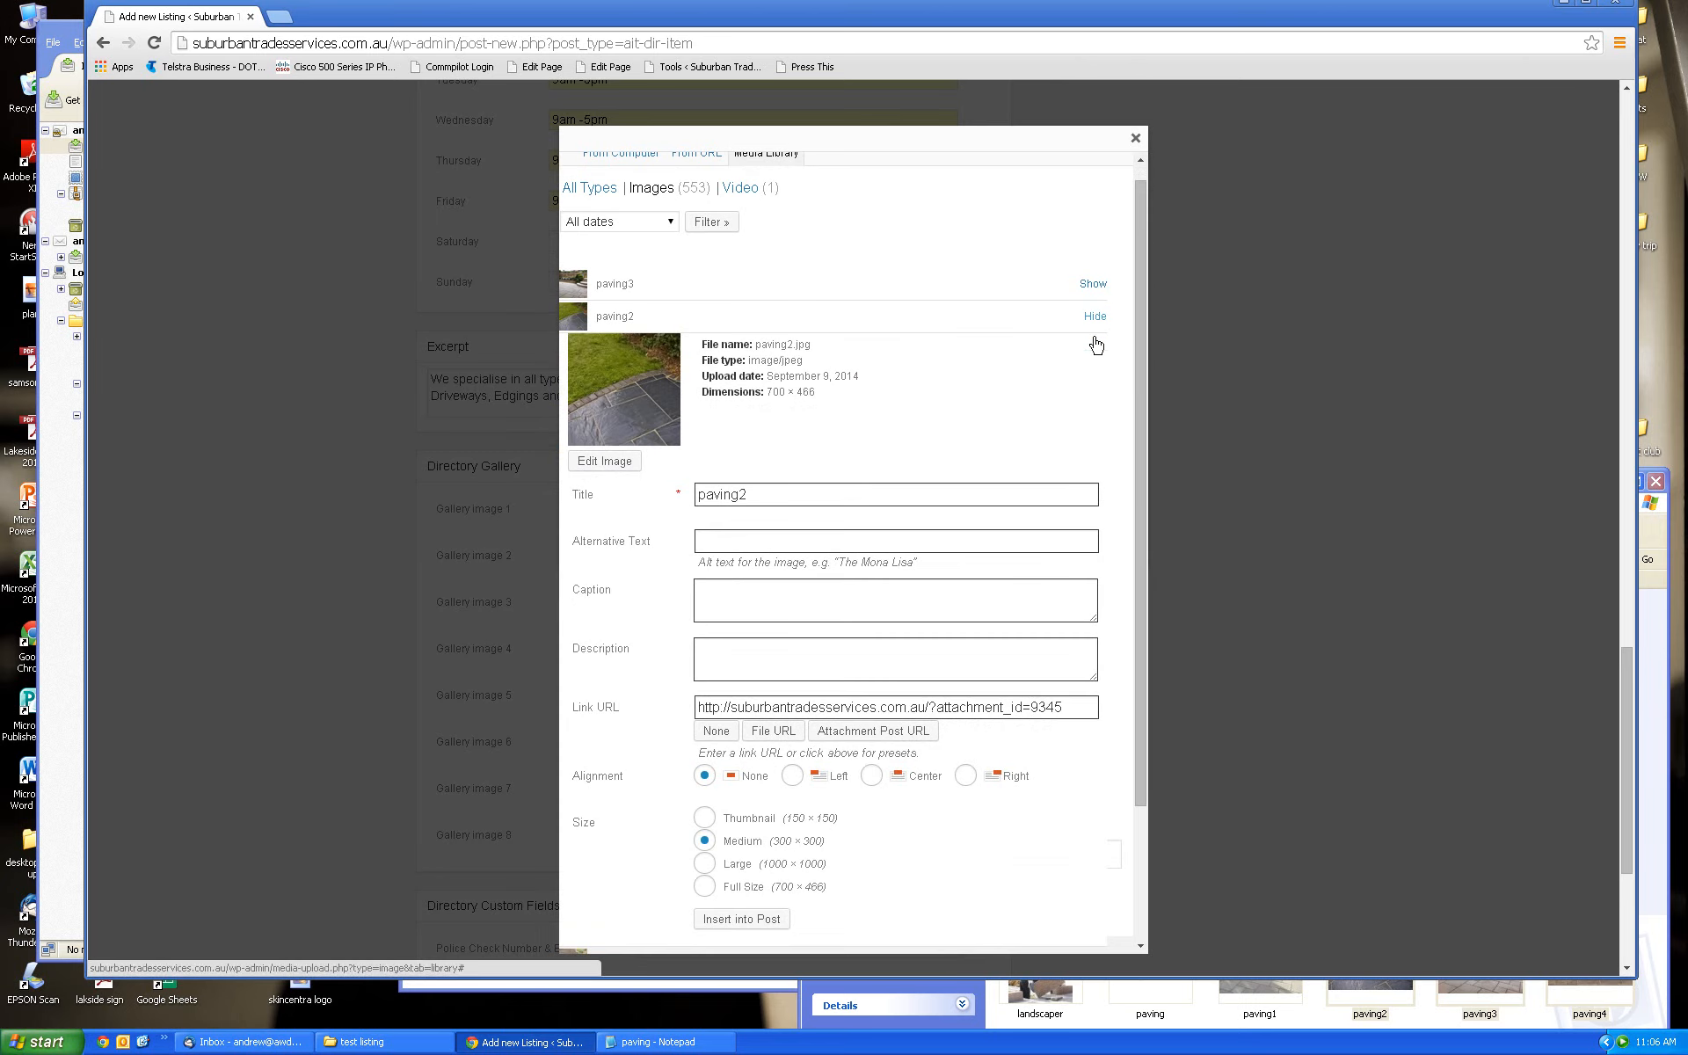
click(743, 919)
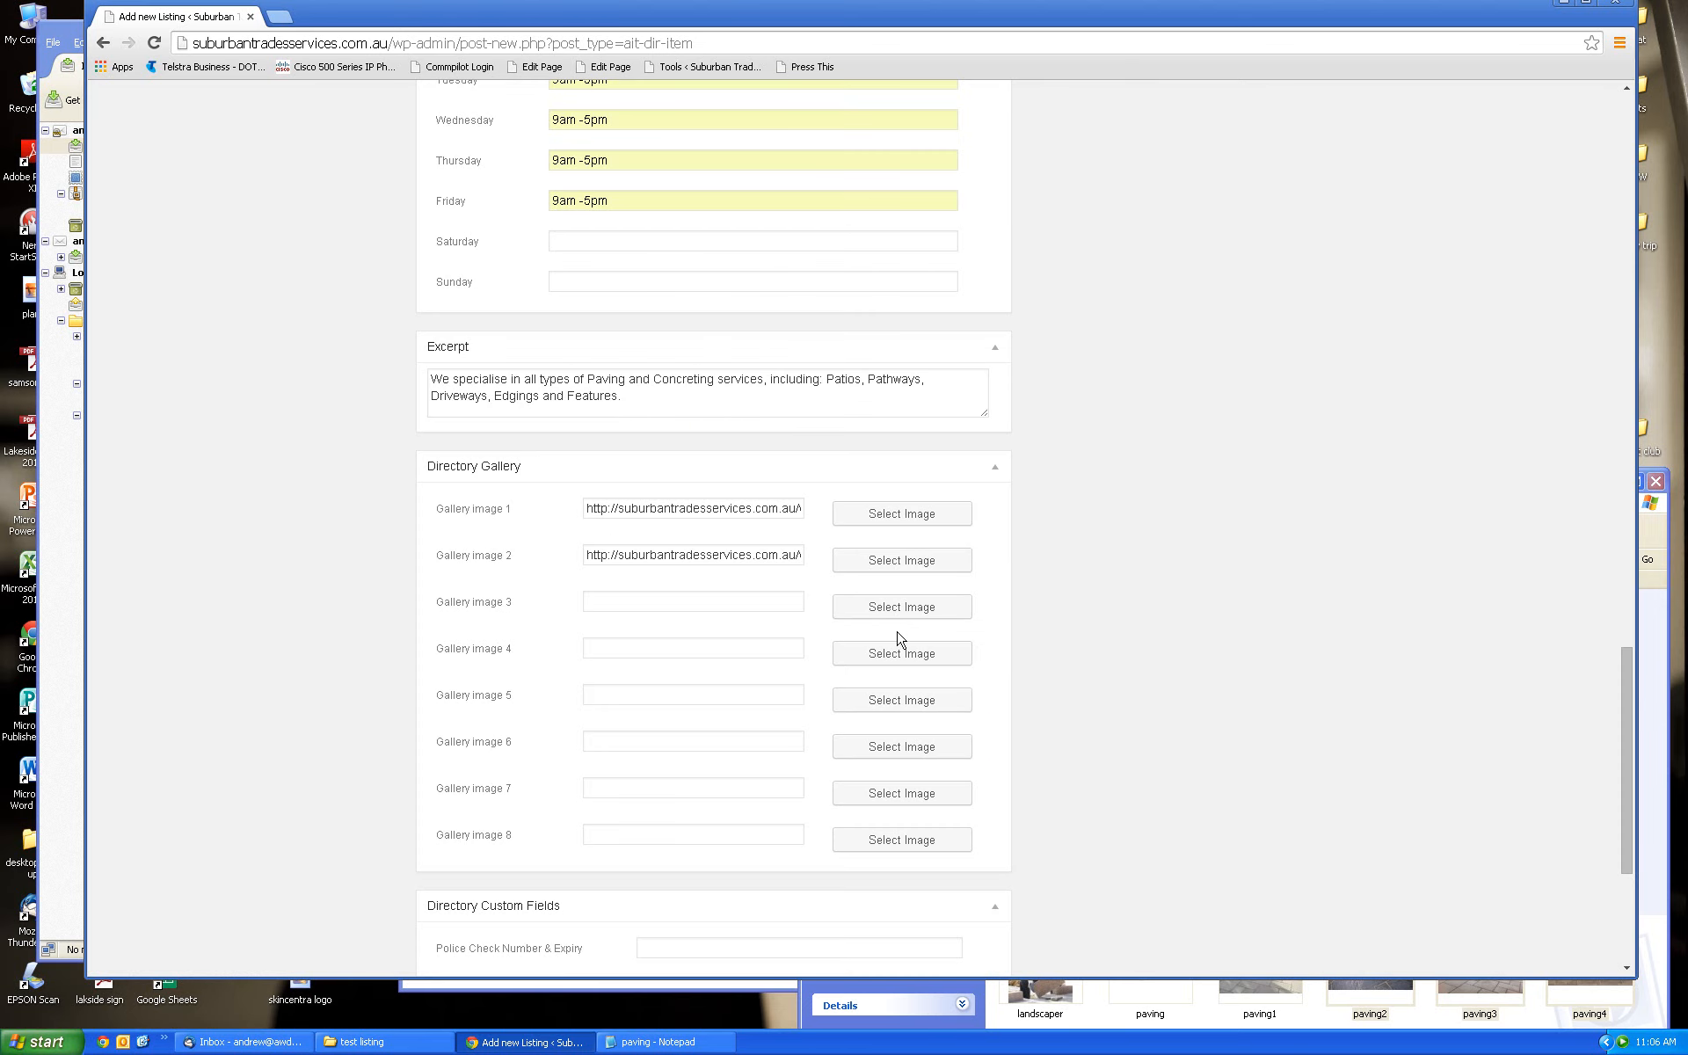
Insert paving3 into Gallery image 3 and paving4 into Gallery image 4
click(897, 606)
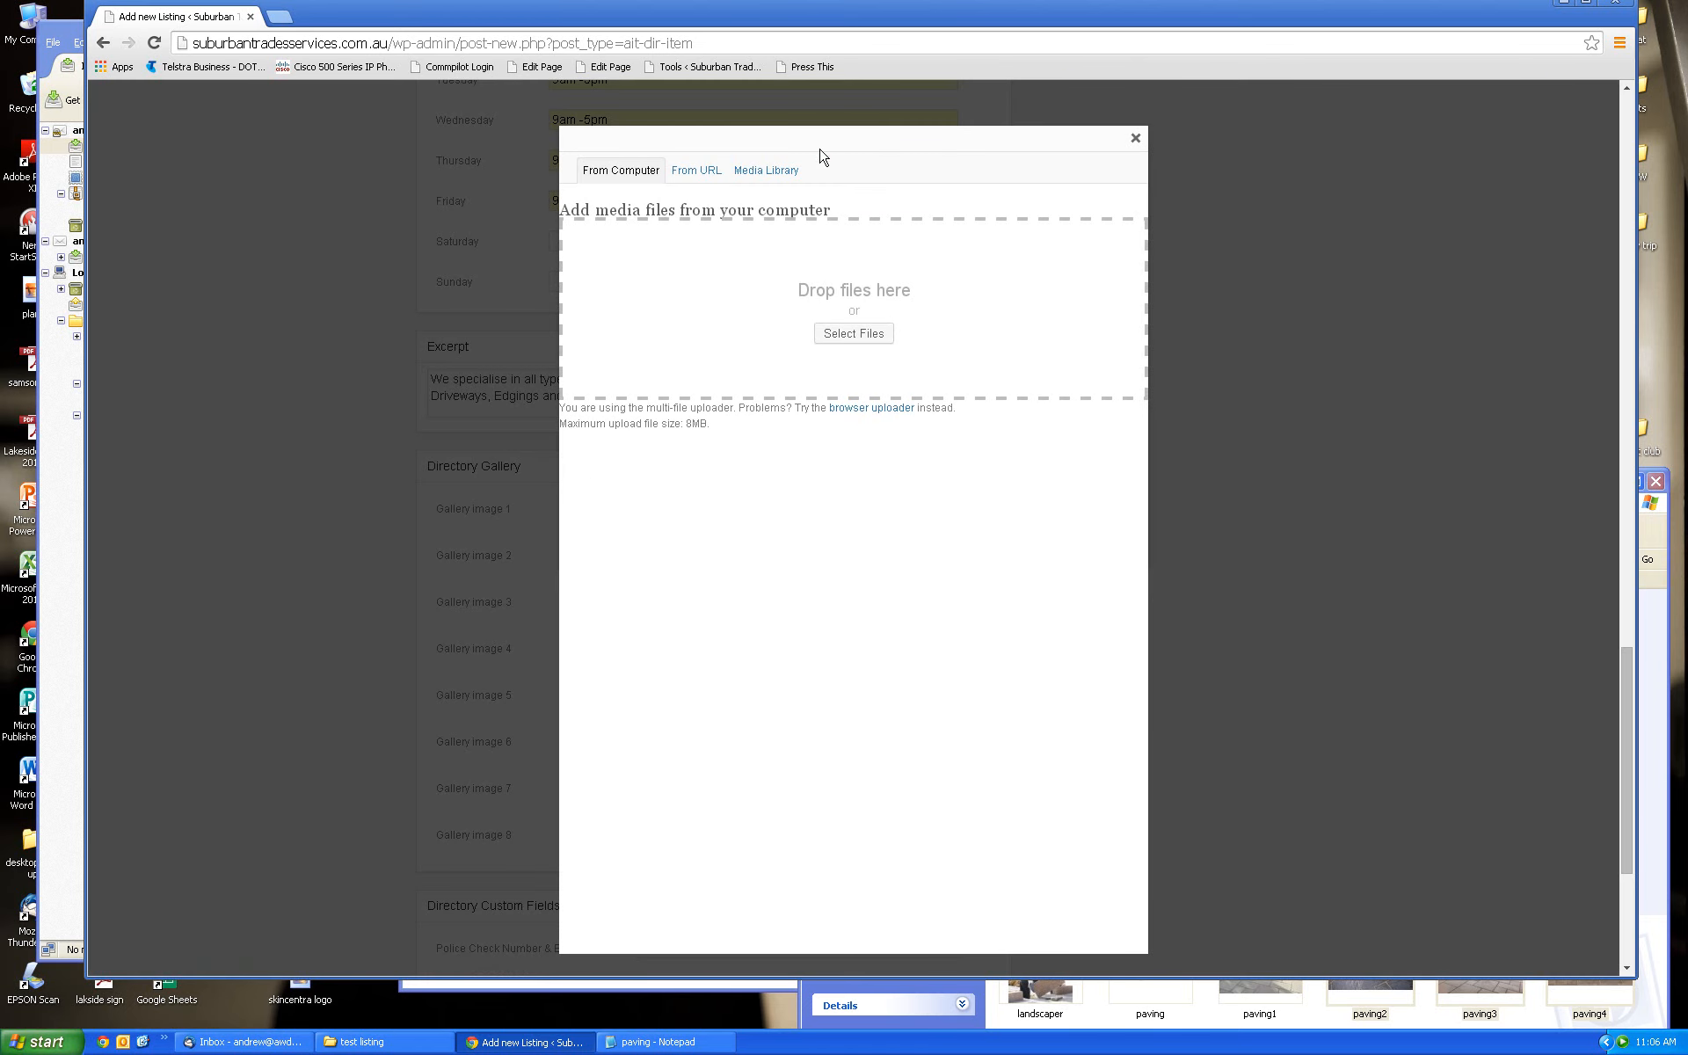
click(770, 173)
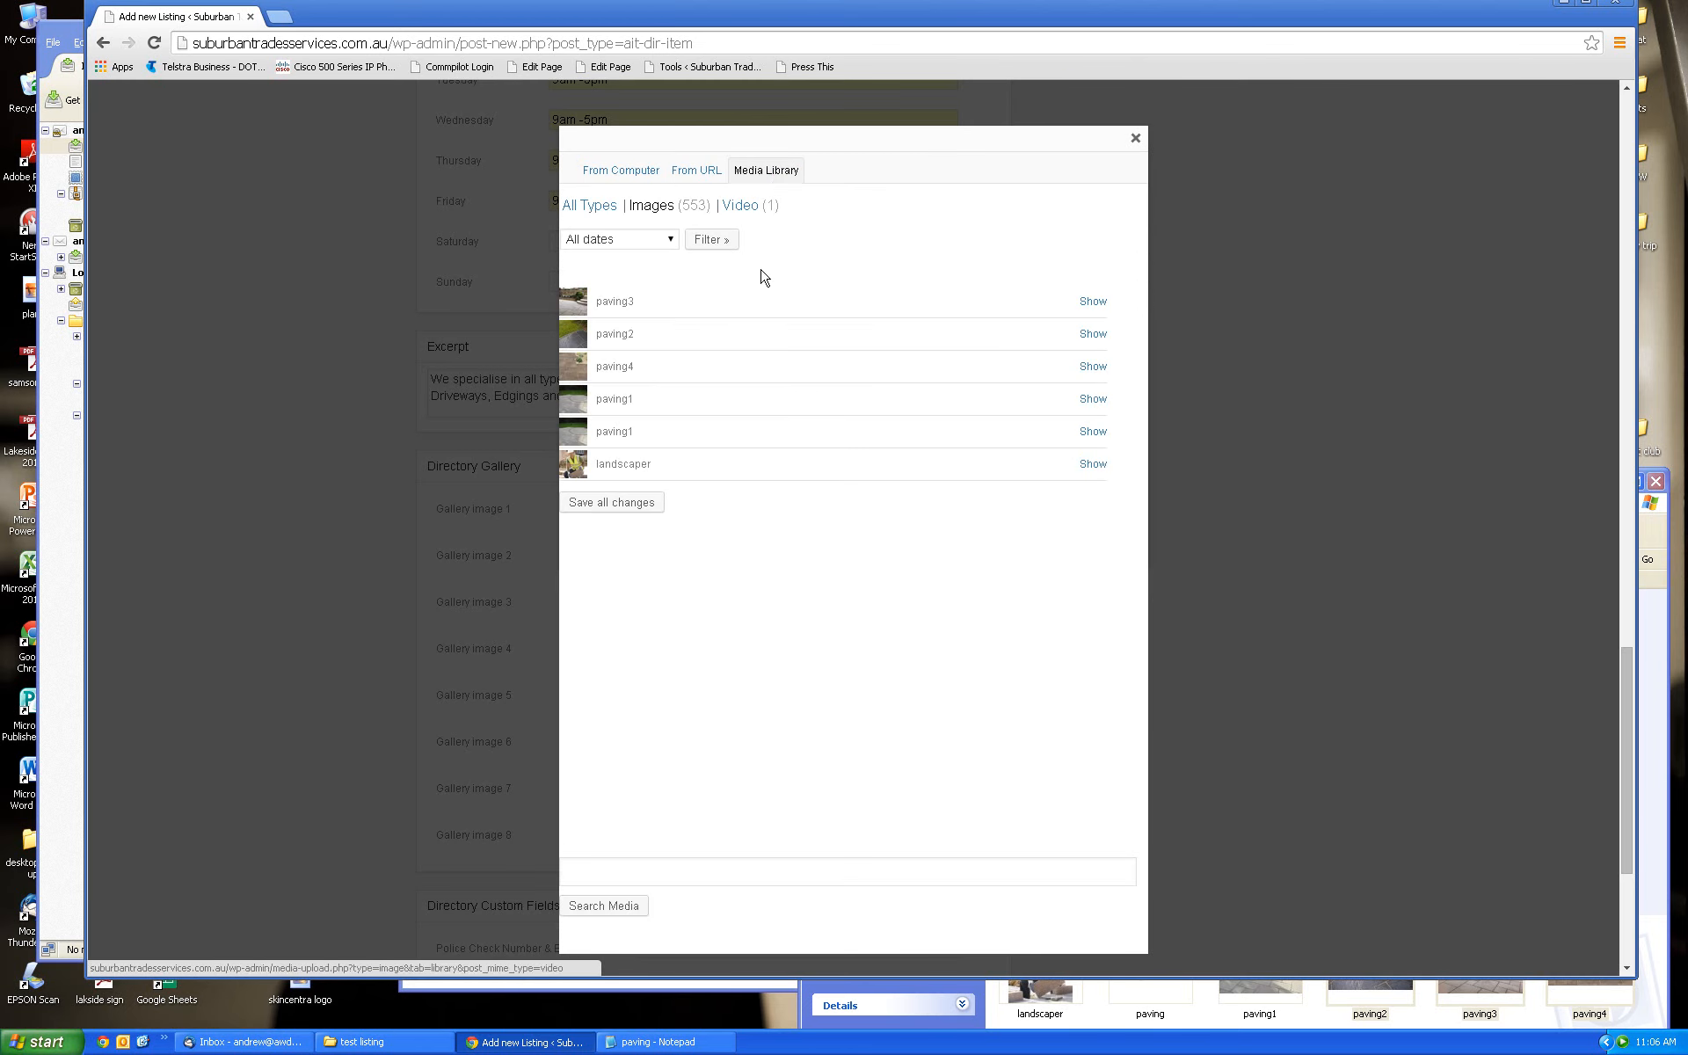
click(1093, 303)
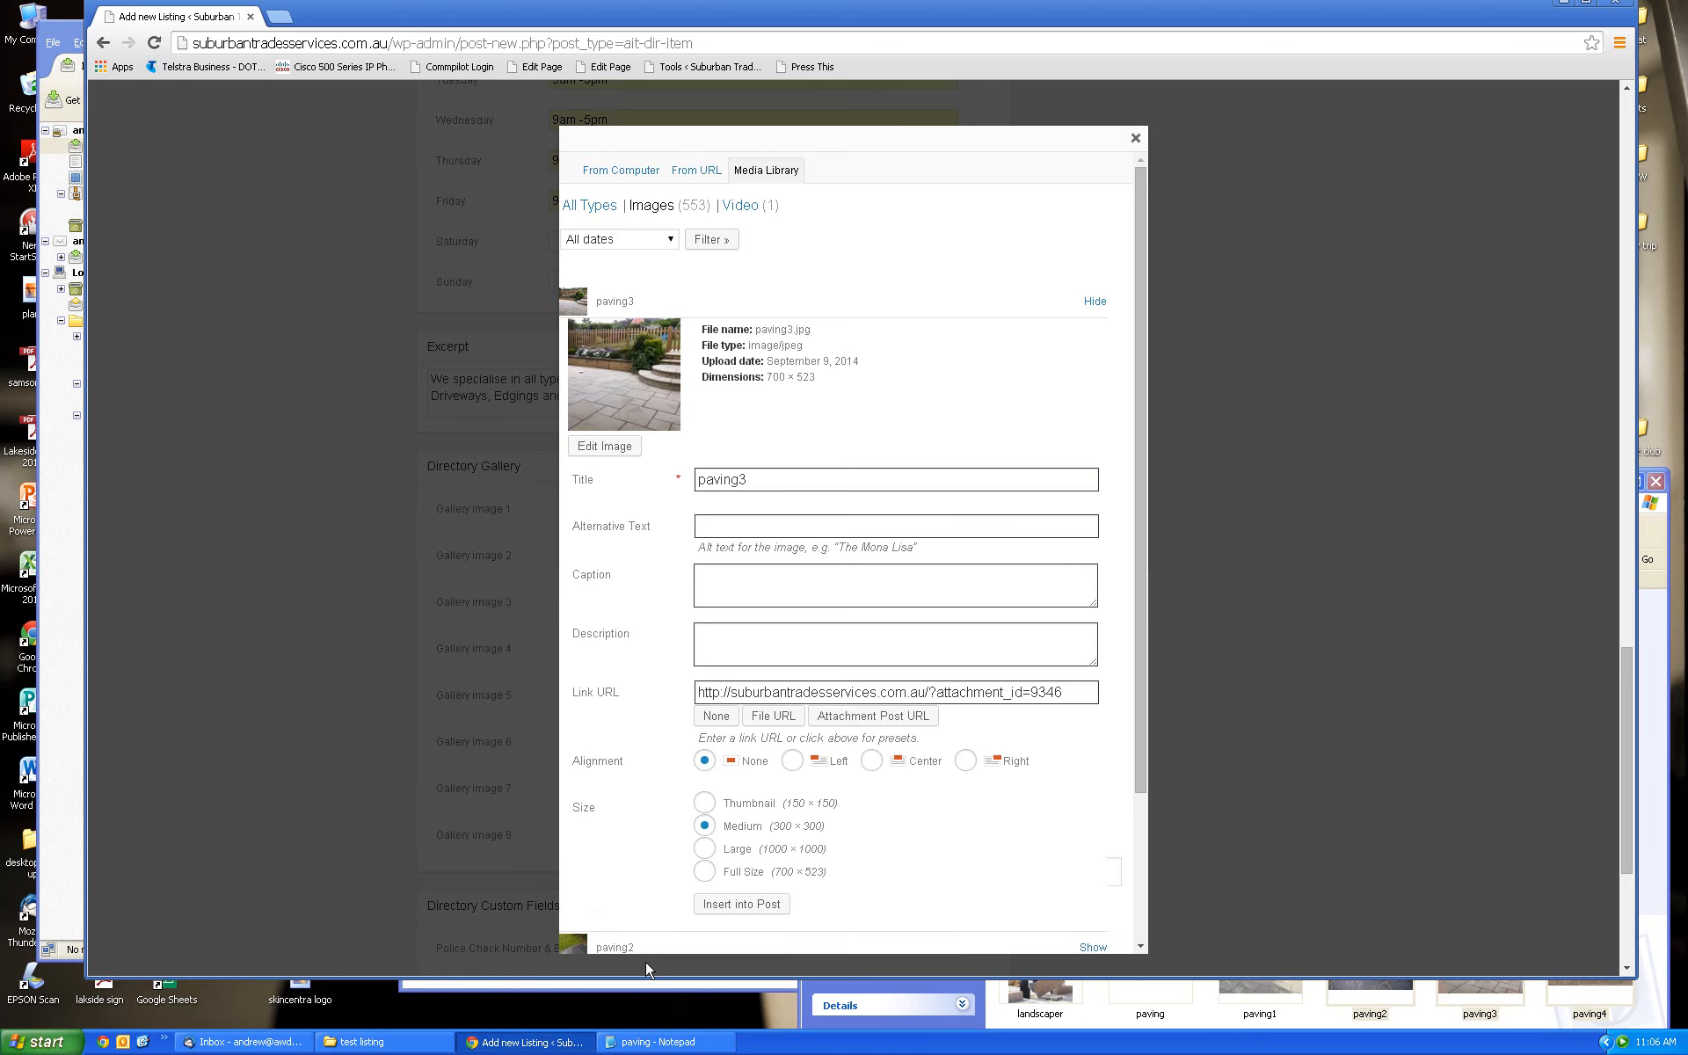
click(727, 906)
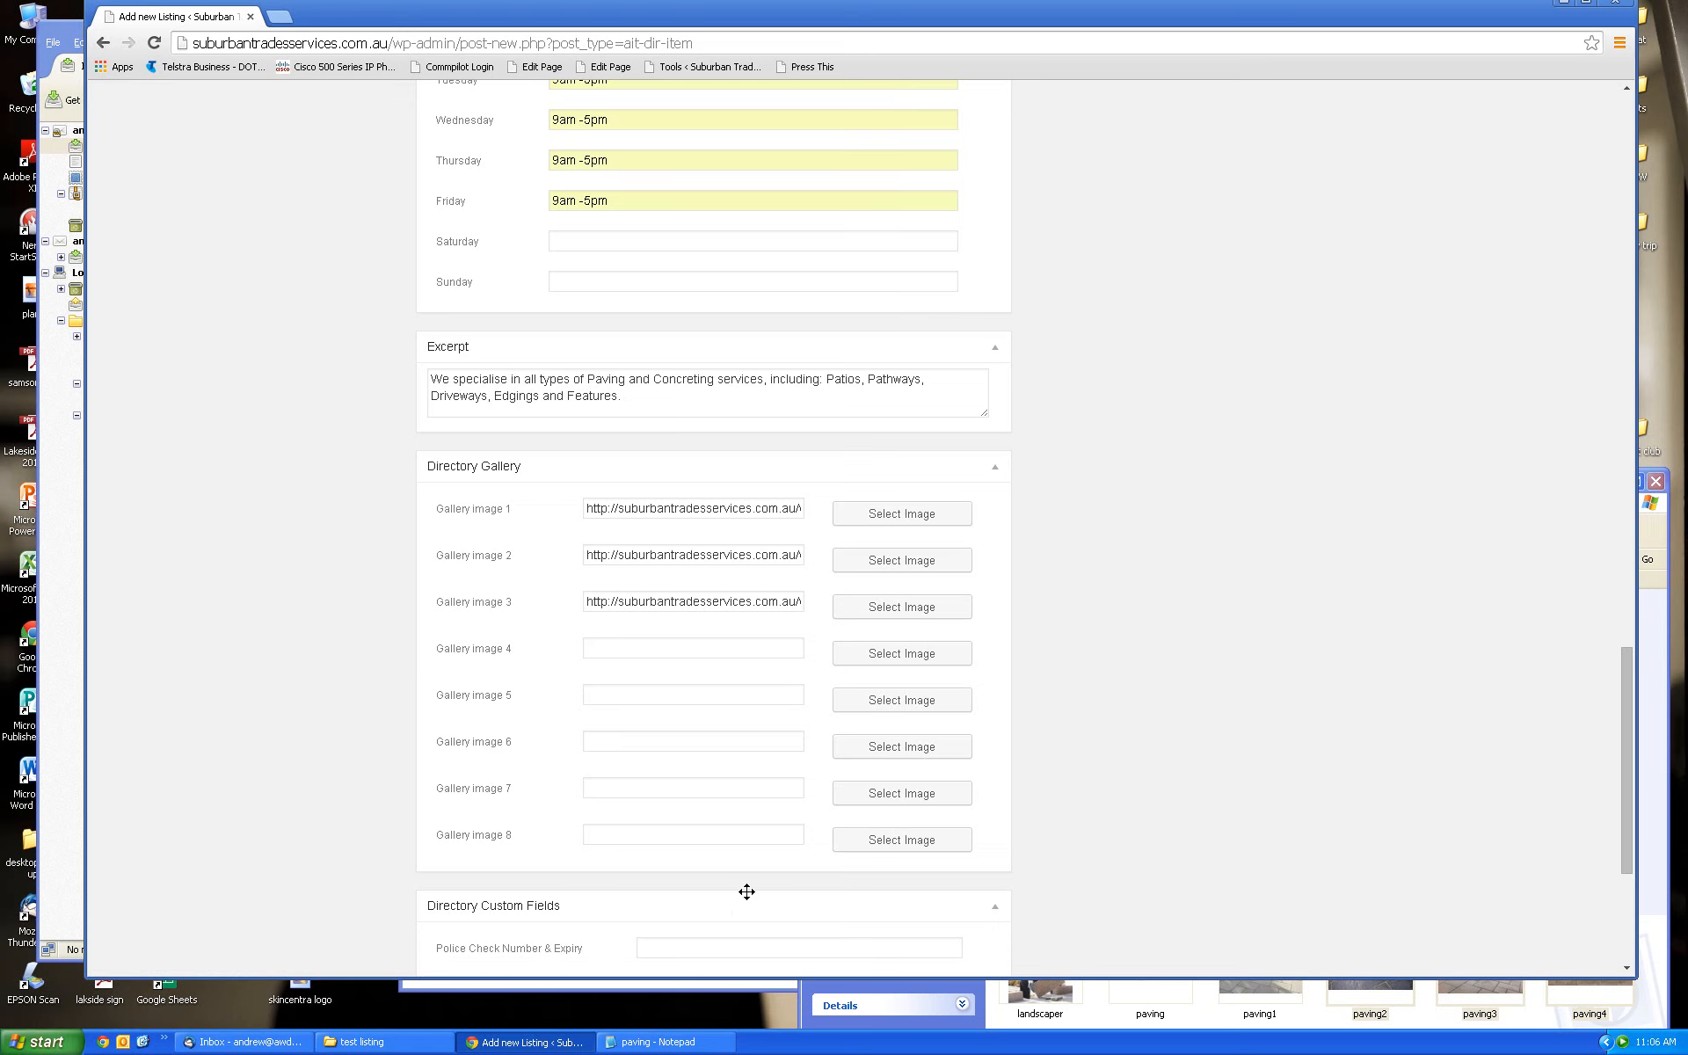
click(898, 656)
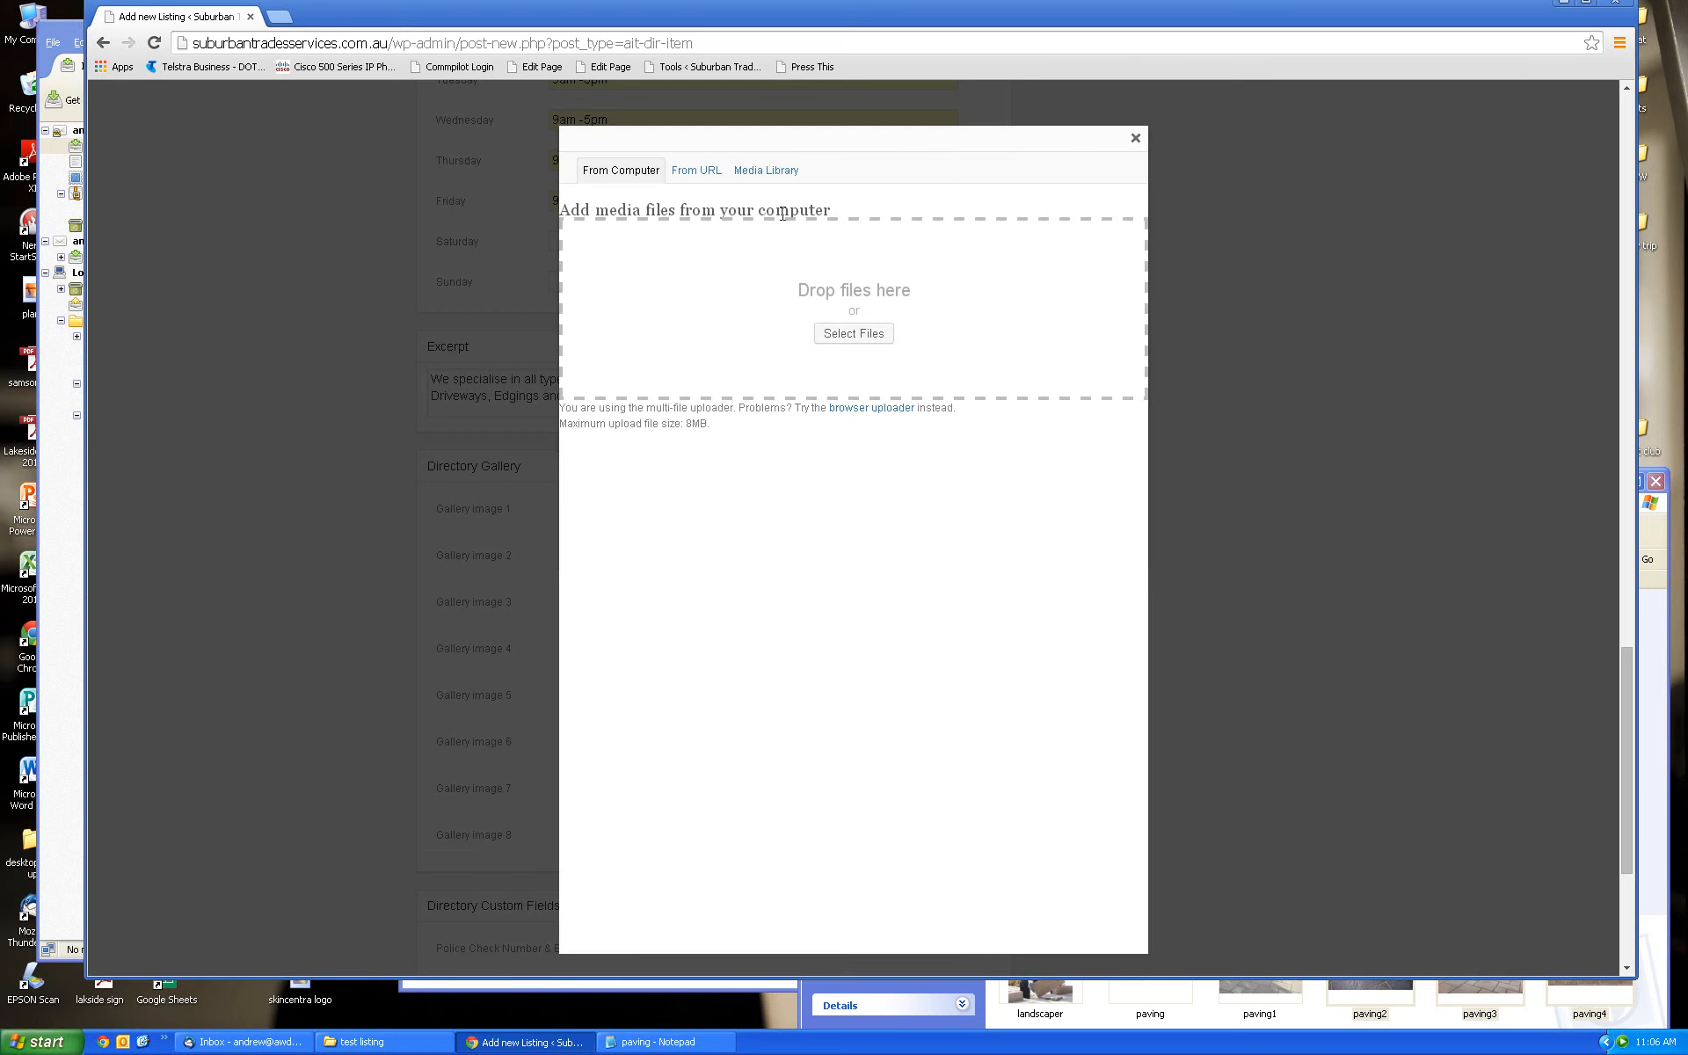
click(774, 174)
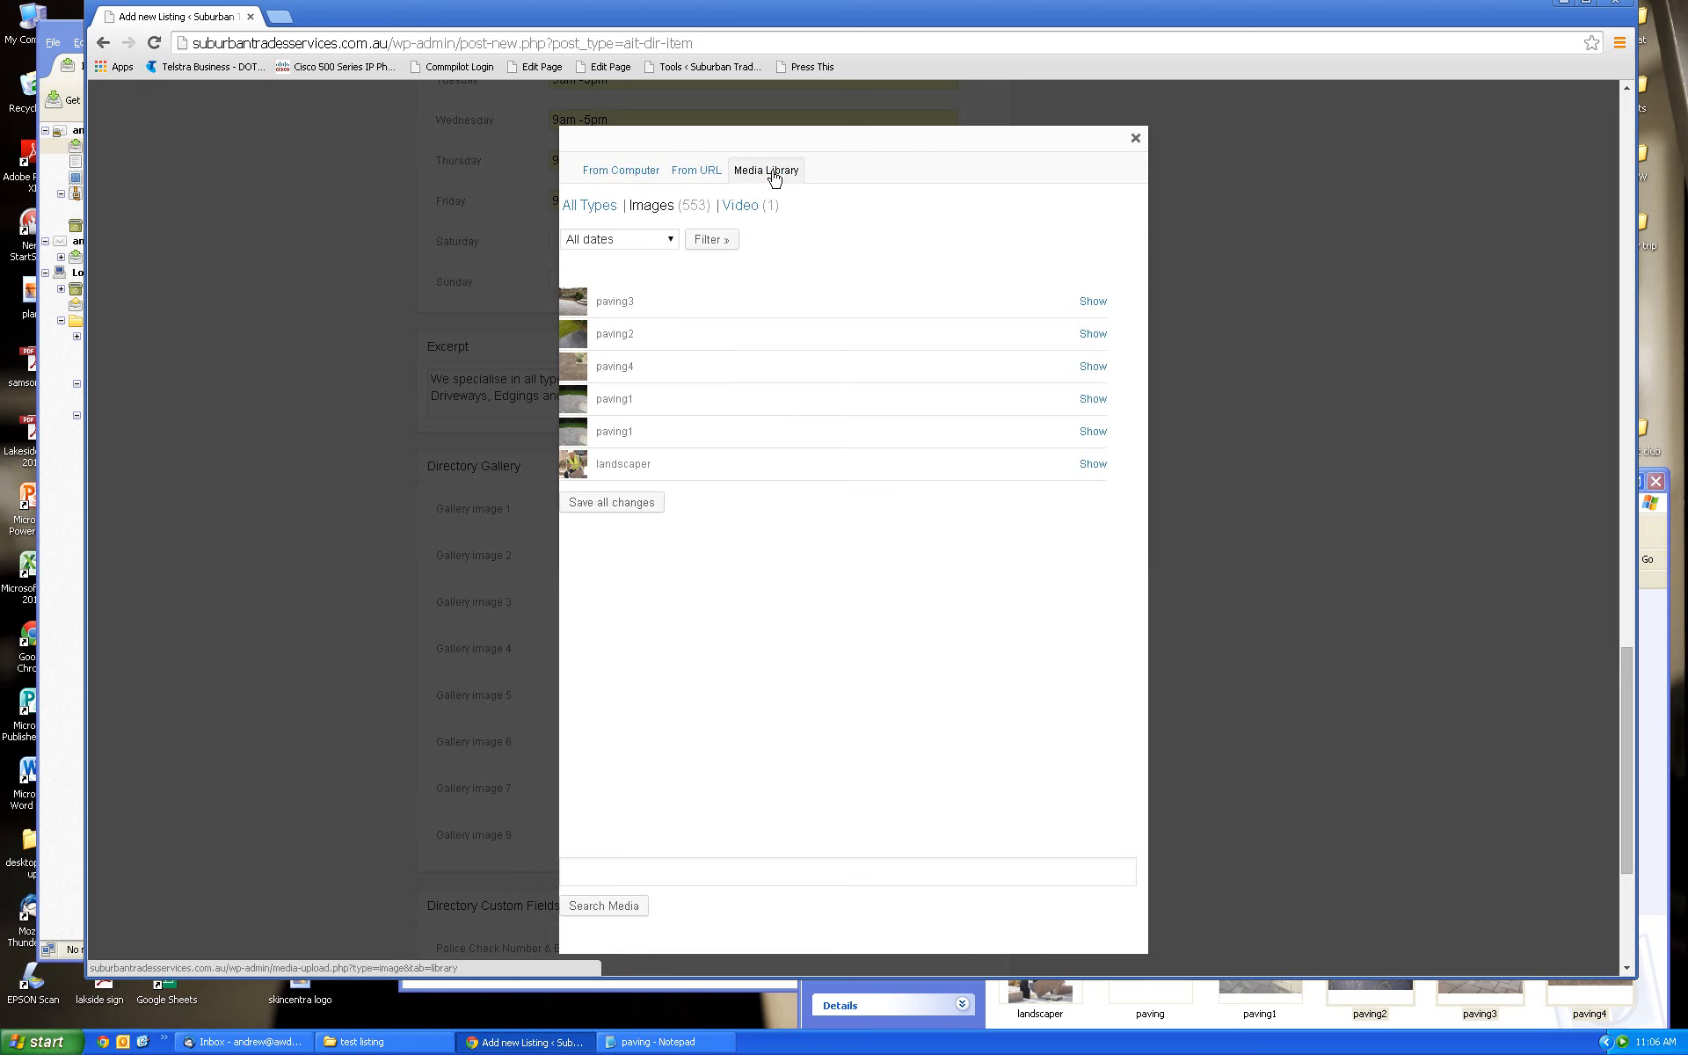
click(1090, 368)
click(768, 920)
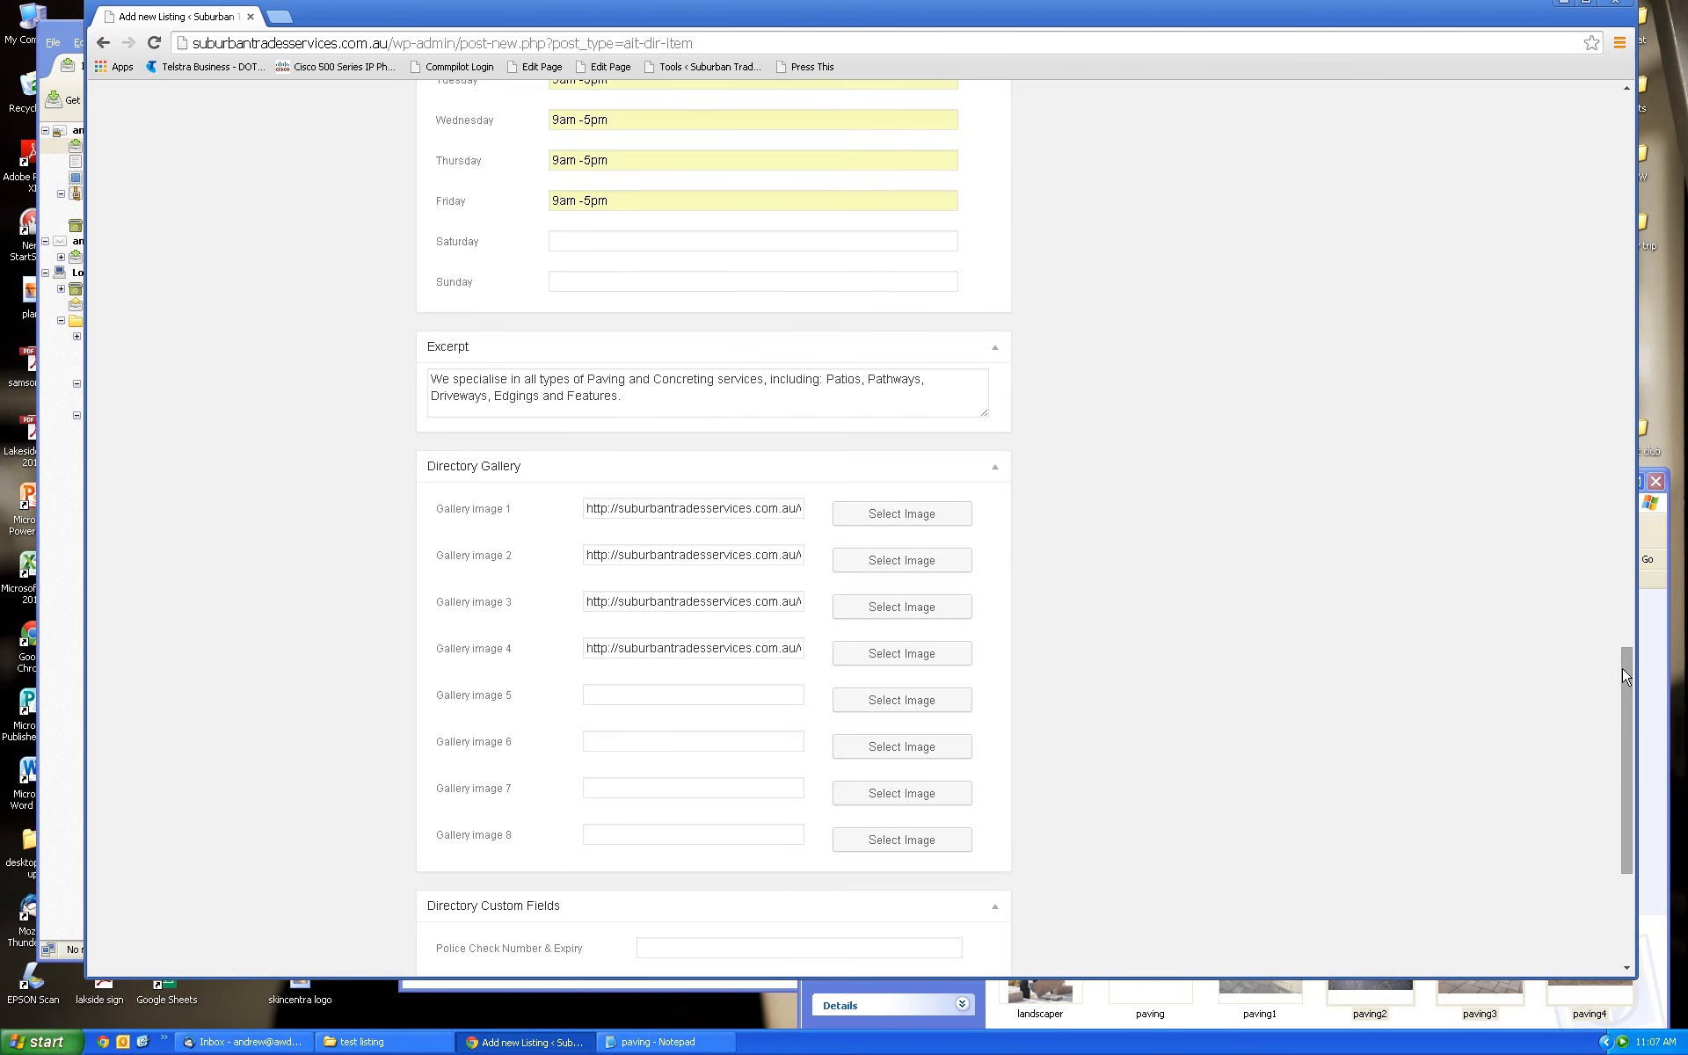
Scroll down to Directory Custom Fields and place the cursor in Police Check Number & Expiry
mouse_move(1625, 675)
mouse_down()
mouse_move(1625, 630)
mouse_move(1624, 712)
mouse_up()
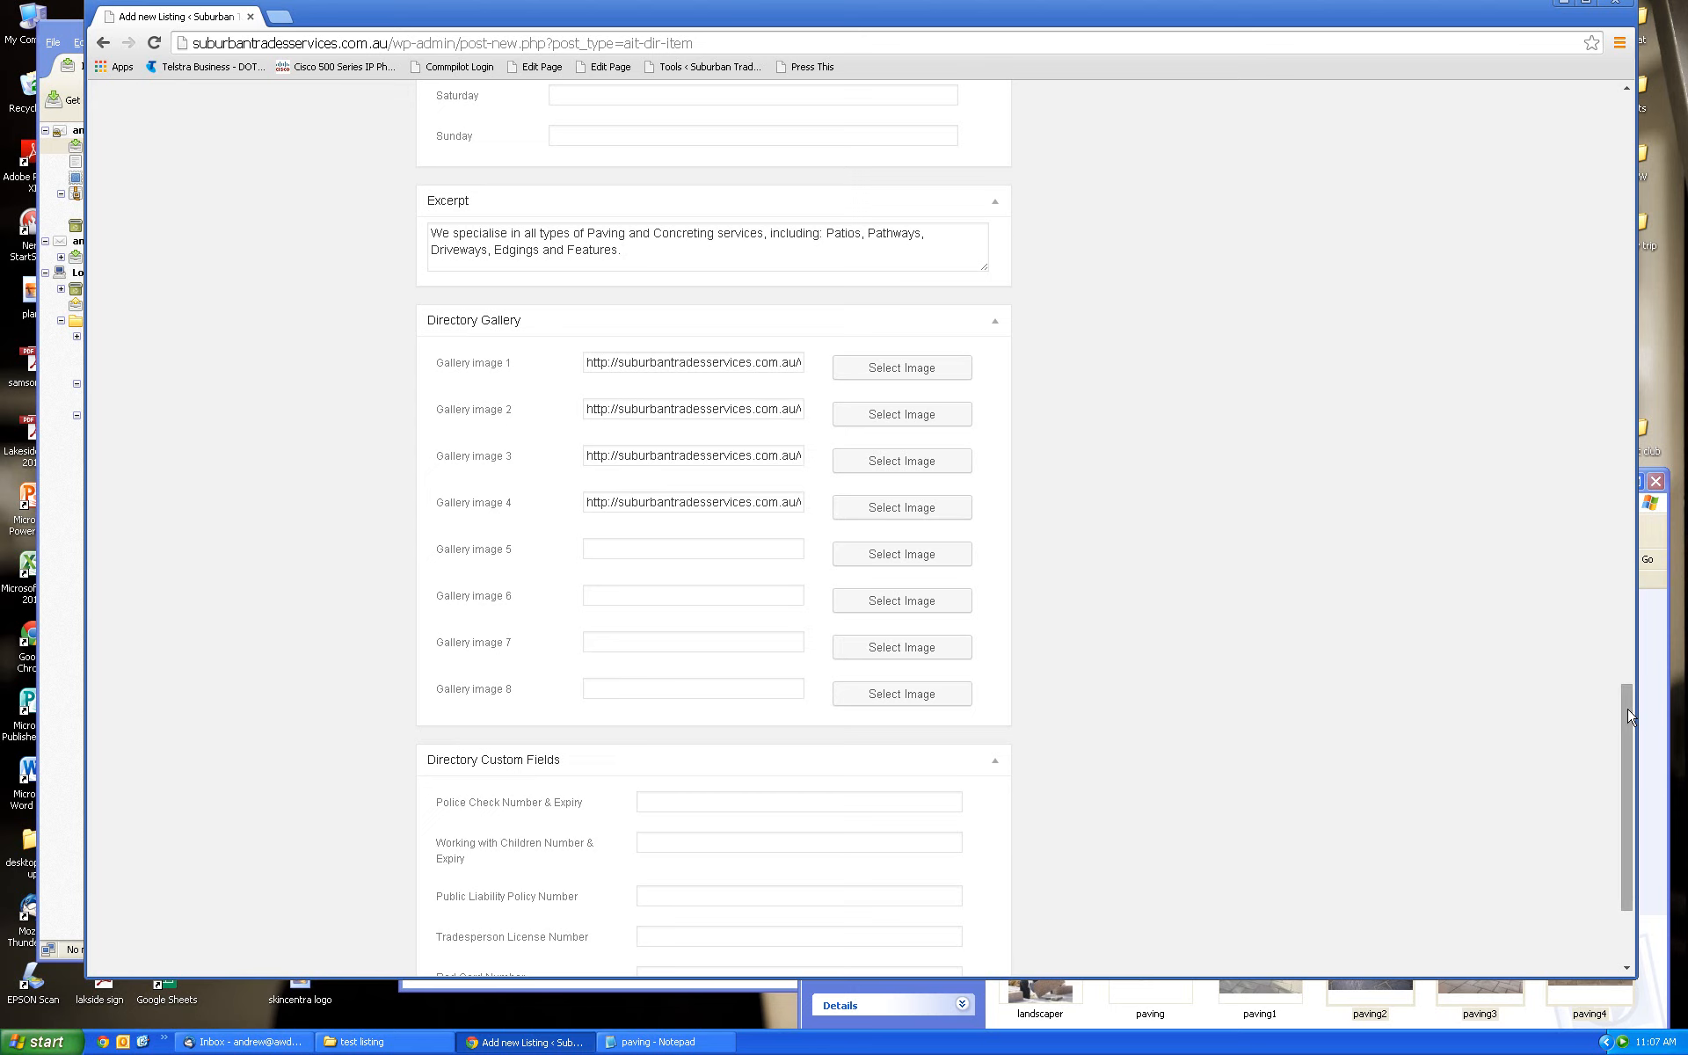
drag(1627, 717, 1602, 771)
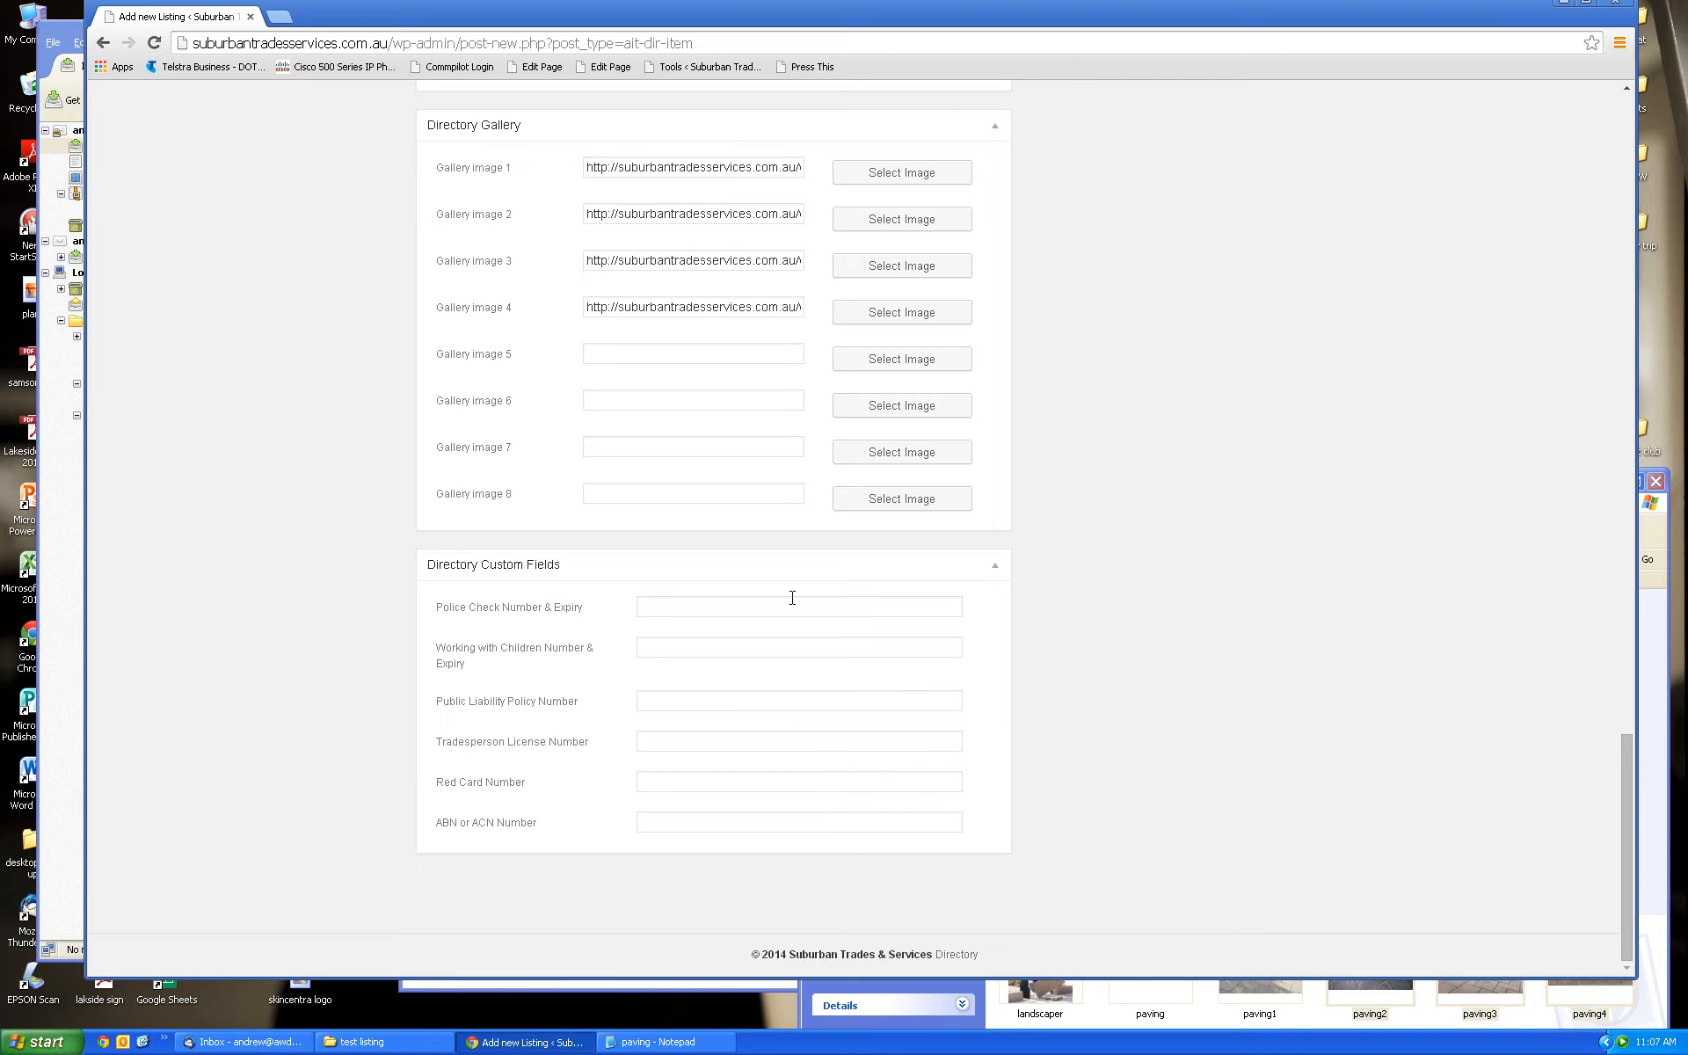
scroll(1630, 848, up, 1)
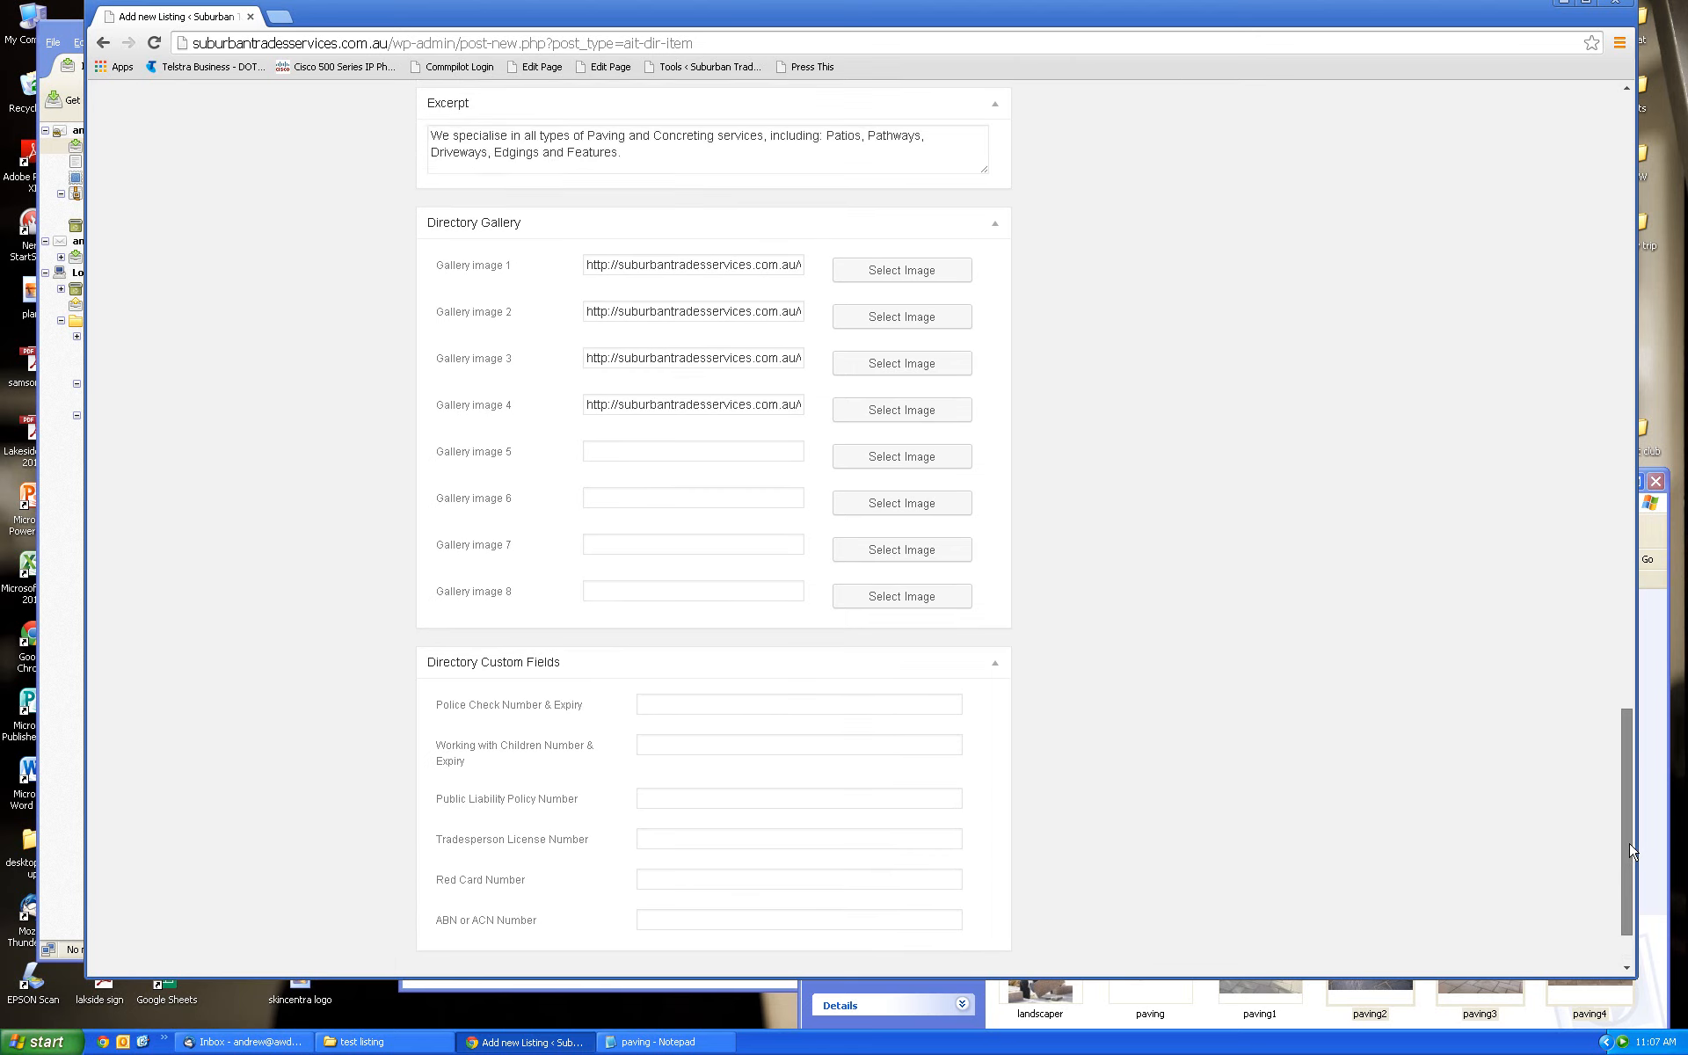
scroll(1629, 849, down, 1)
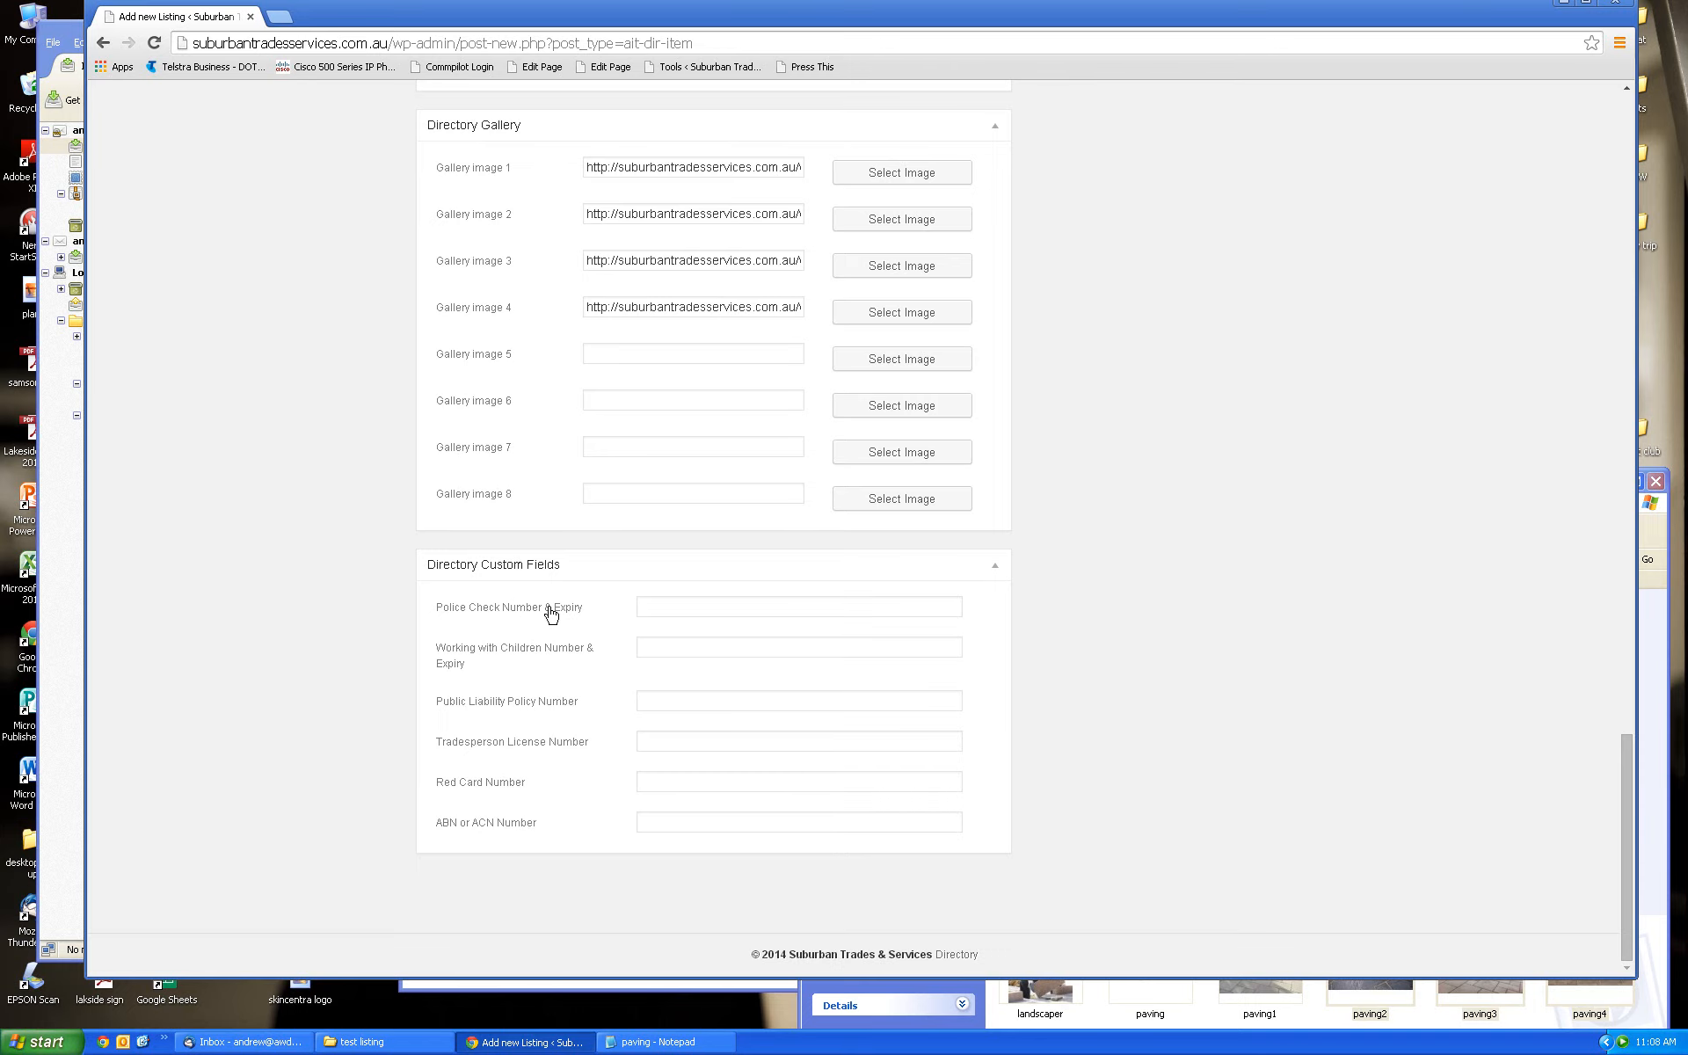
click(661, 607)
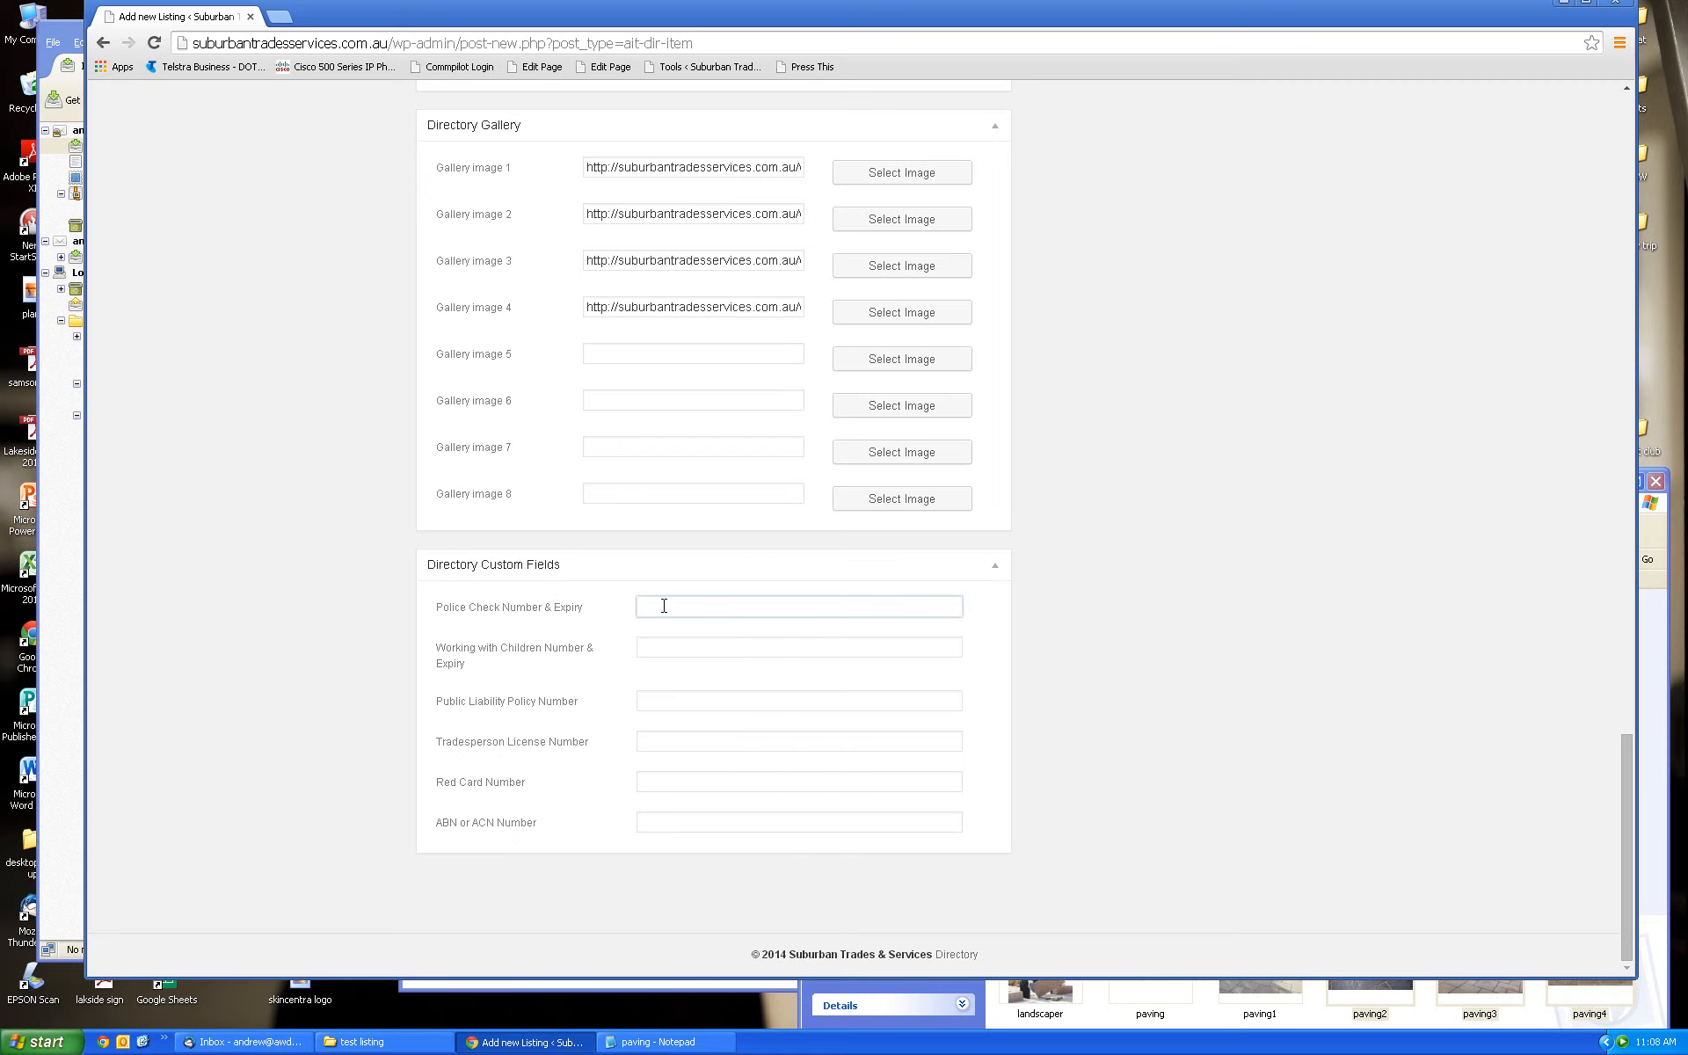
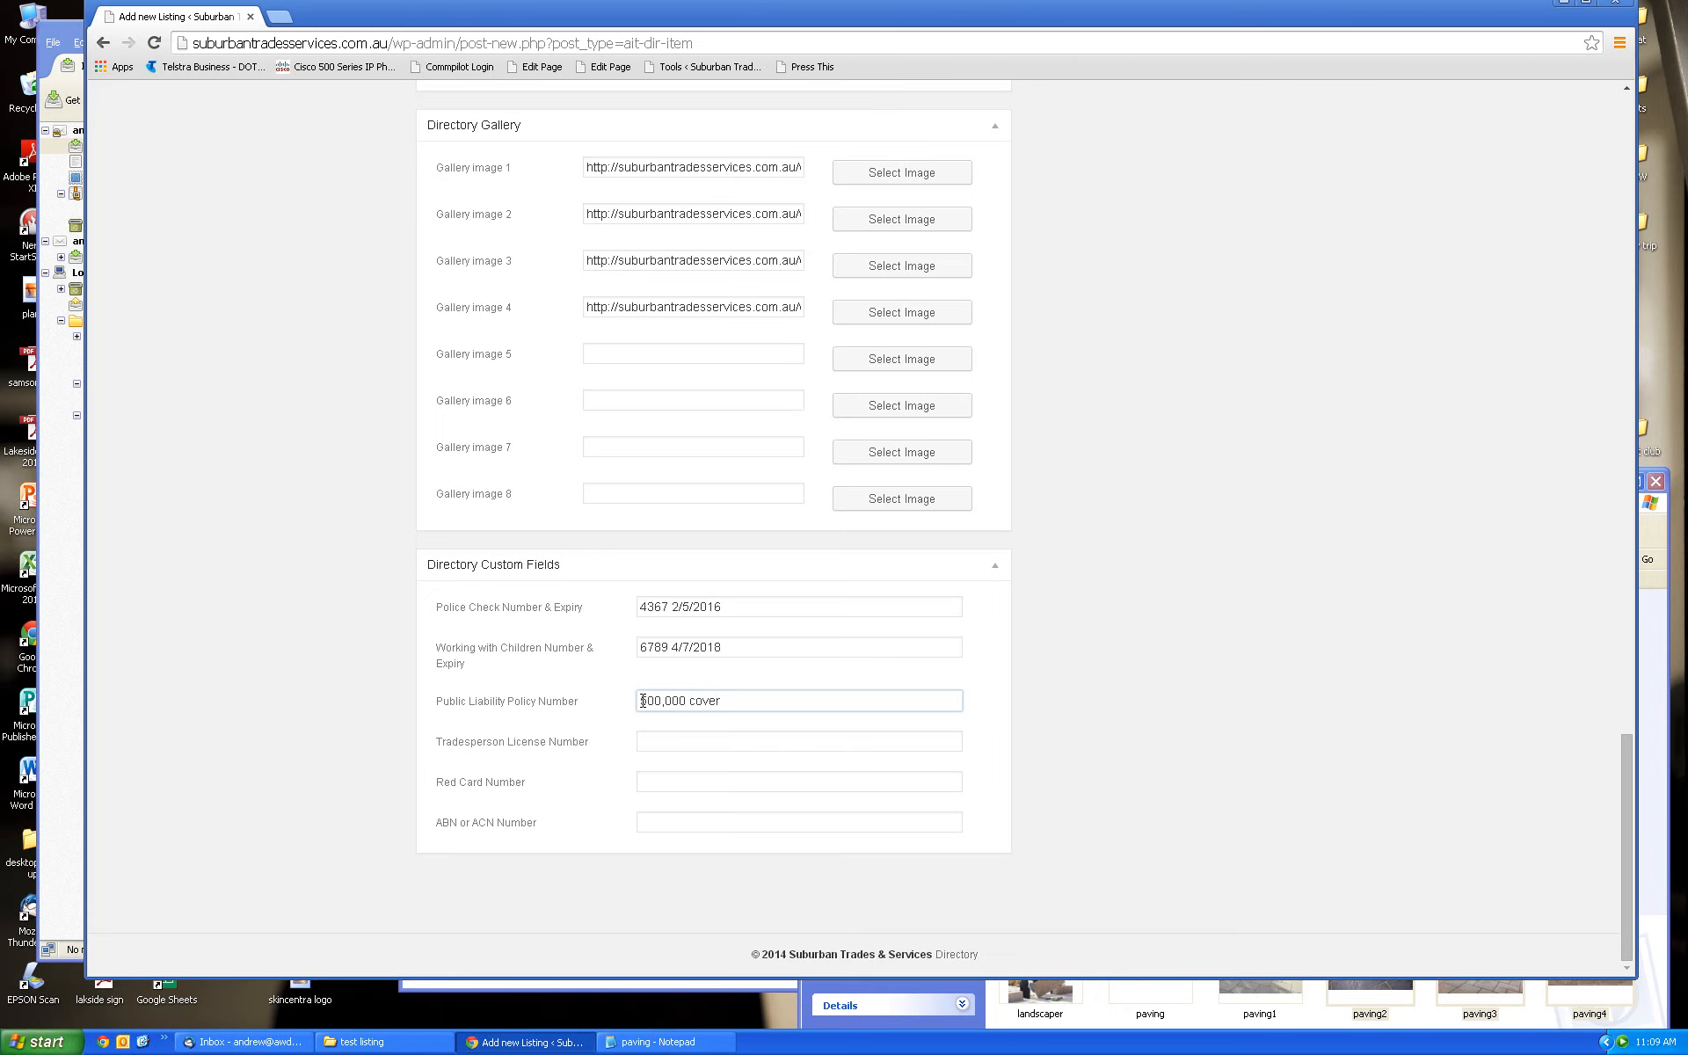
text($)
click(718, 744)
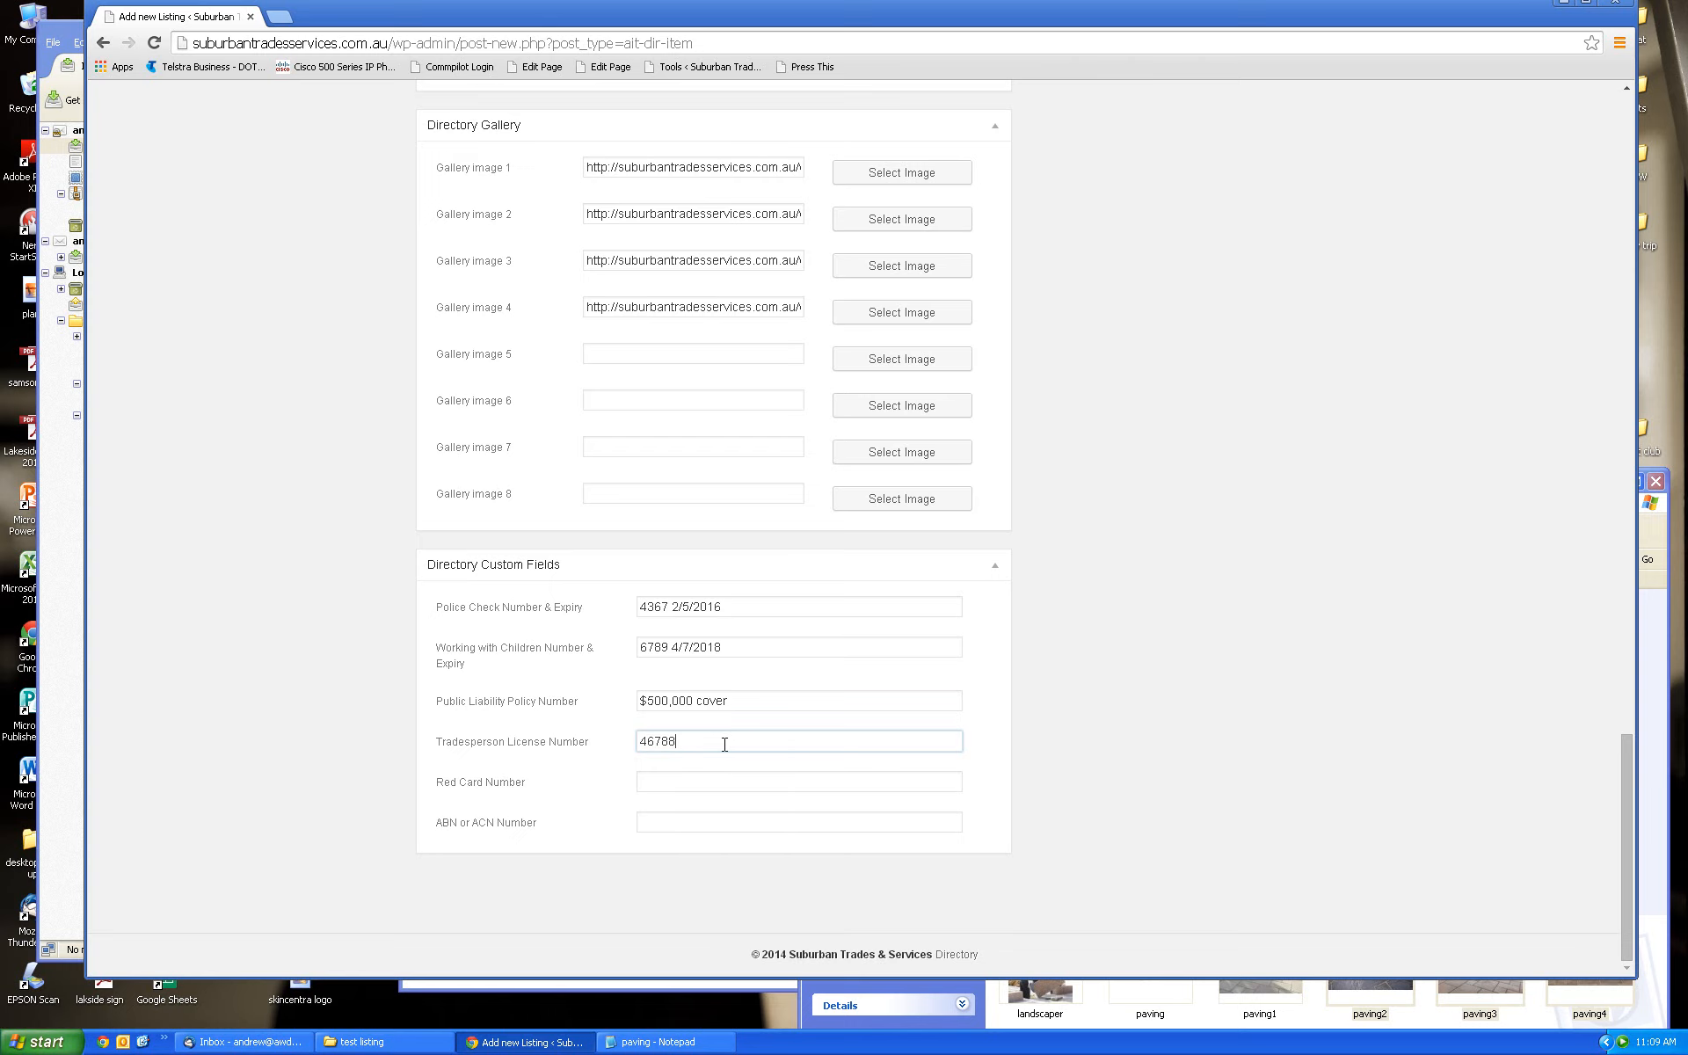
click(698, 782)
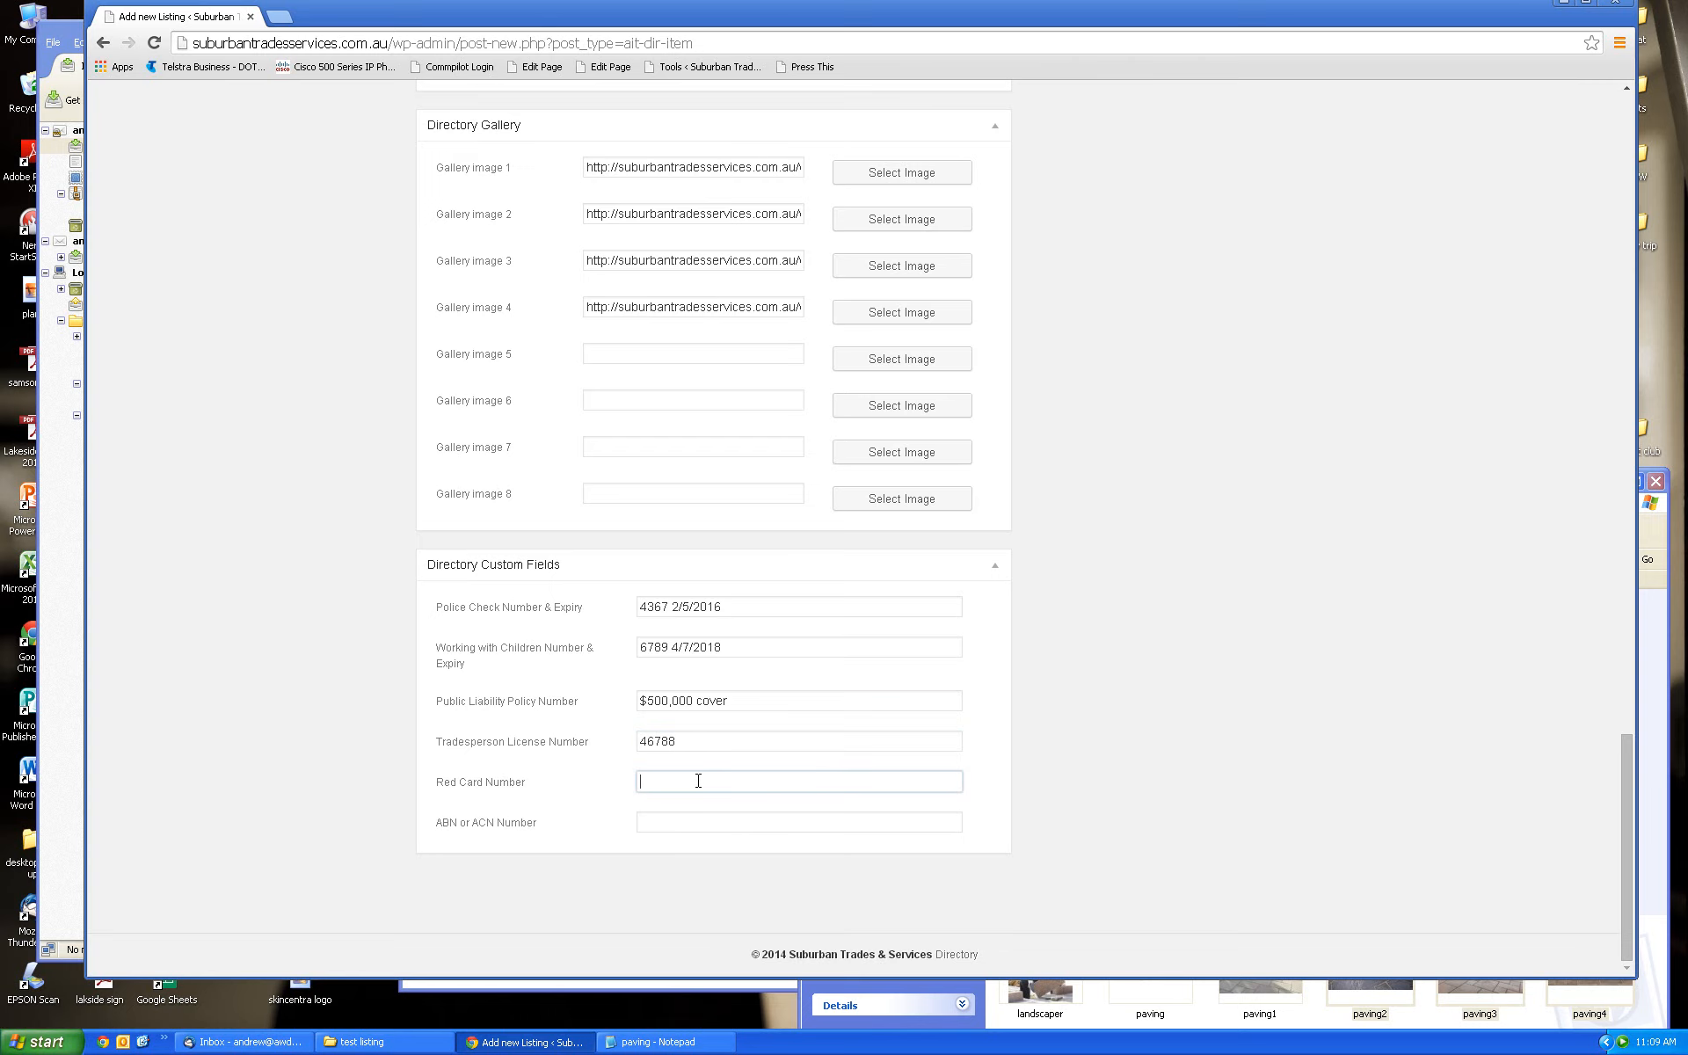
click(649, 782)
click(971, 788)
click(666, 822)
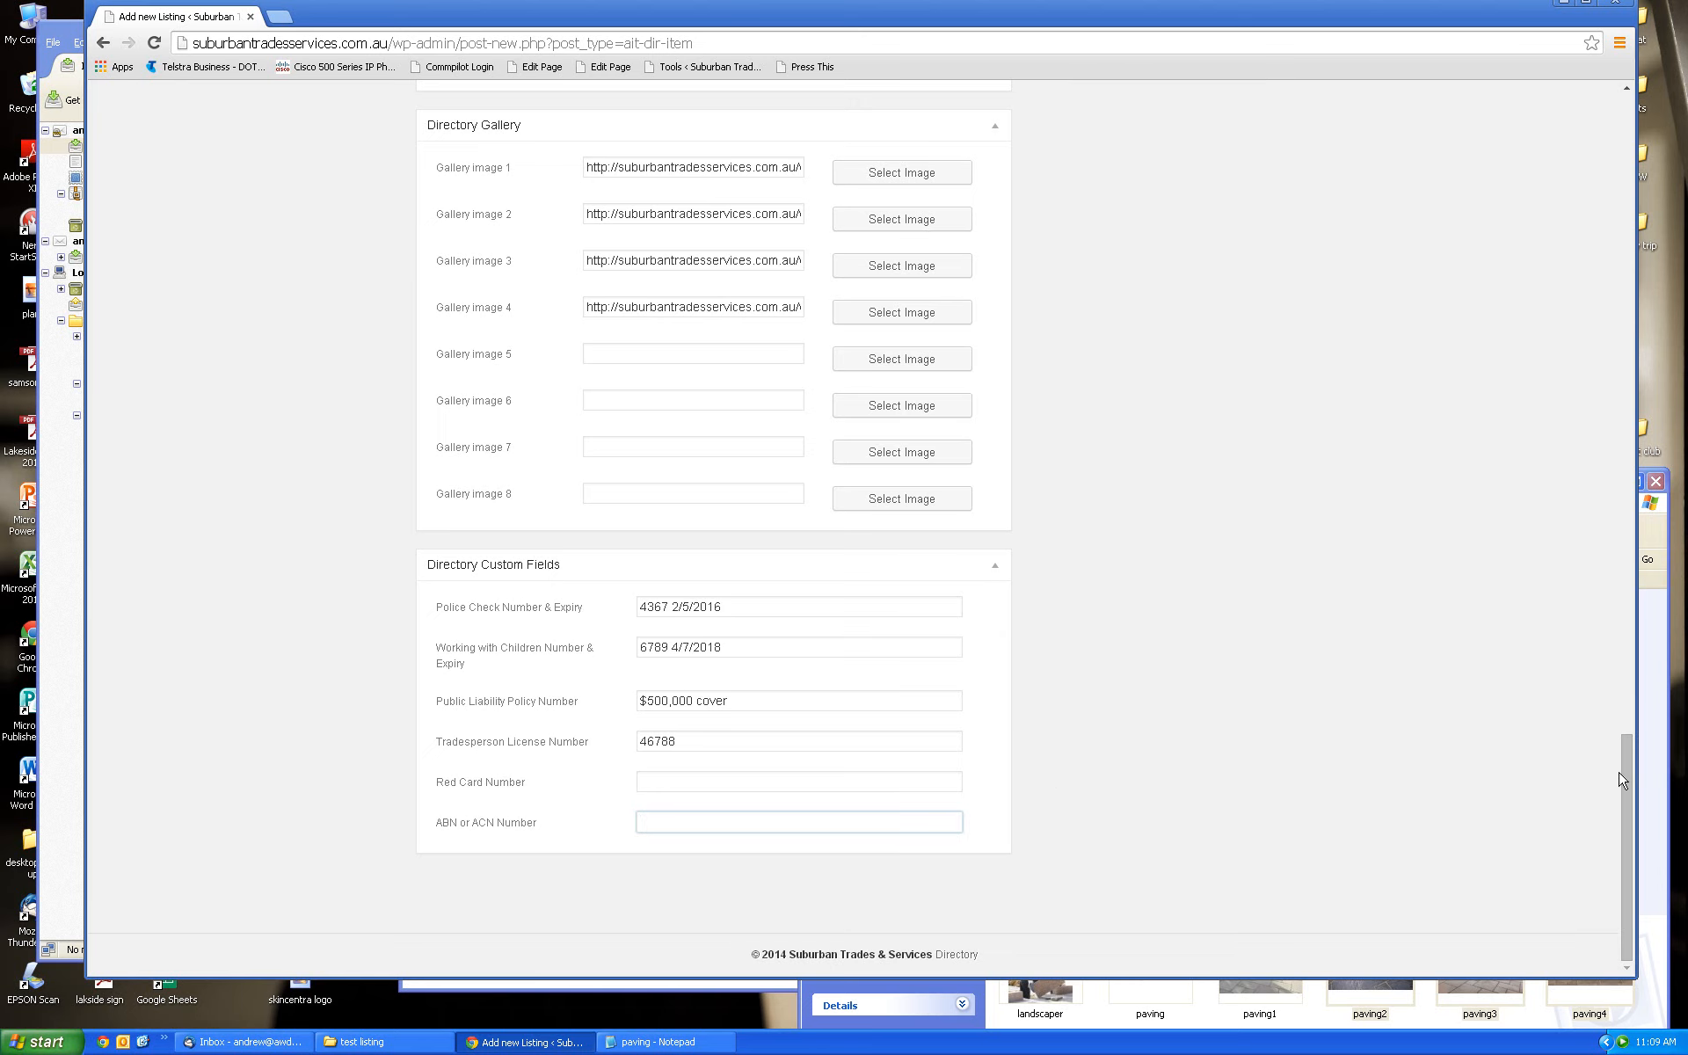
drag(1629, 780, 1526, 178)
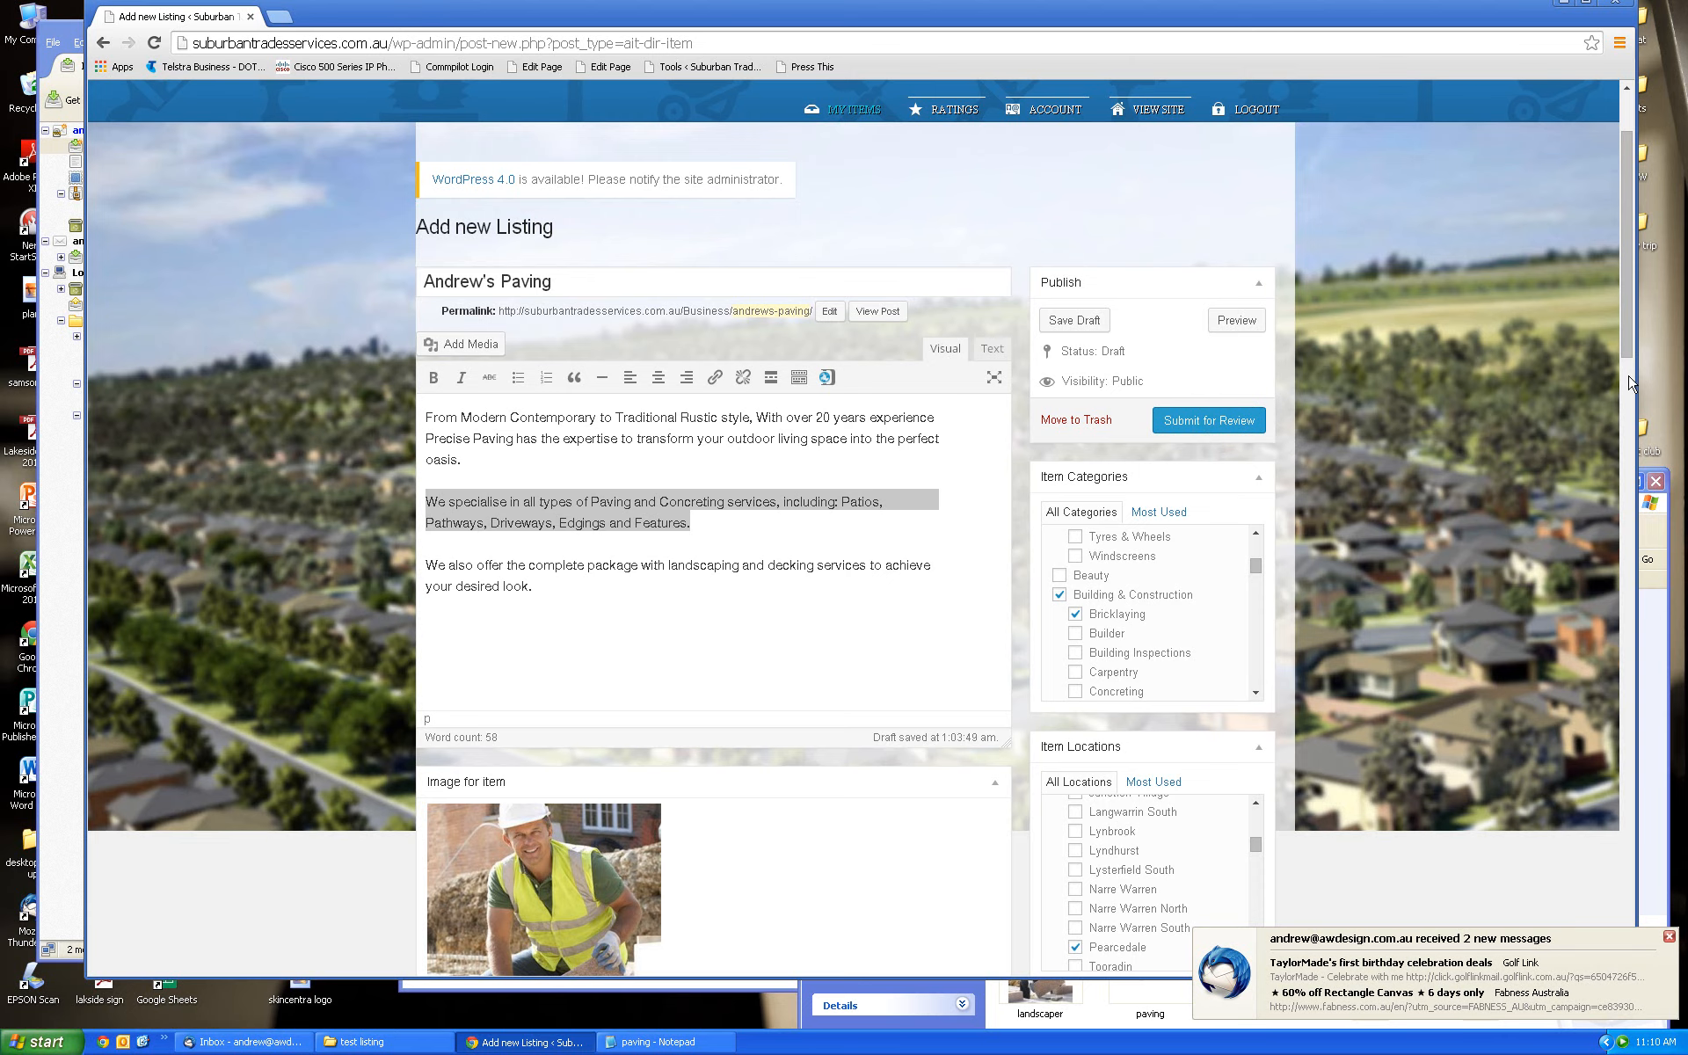
drag(1633, 387, 1664, 455)
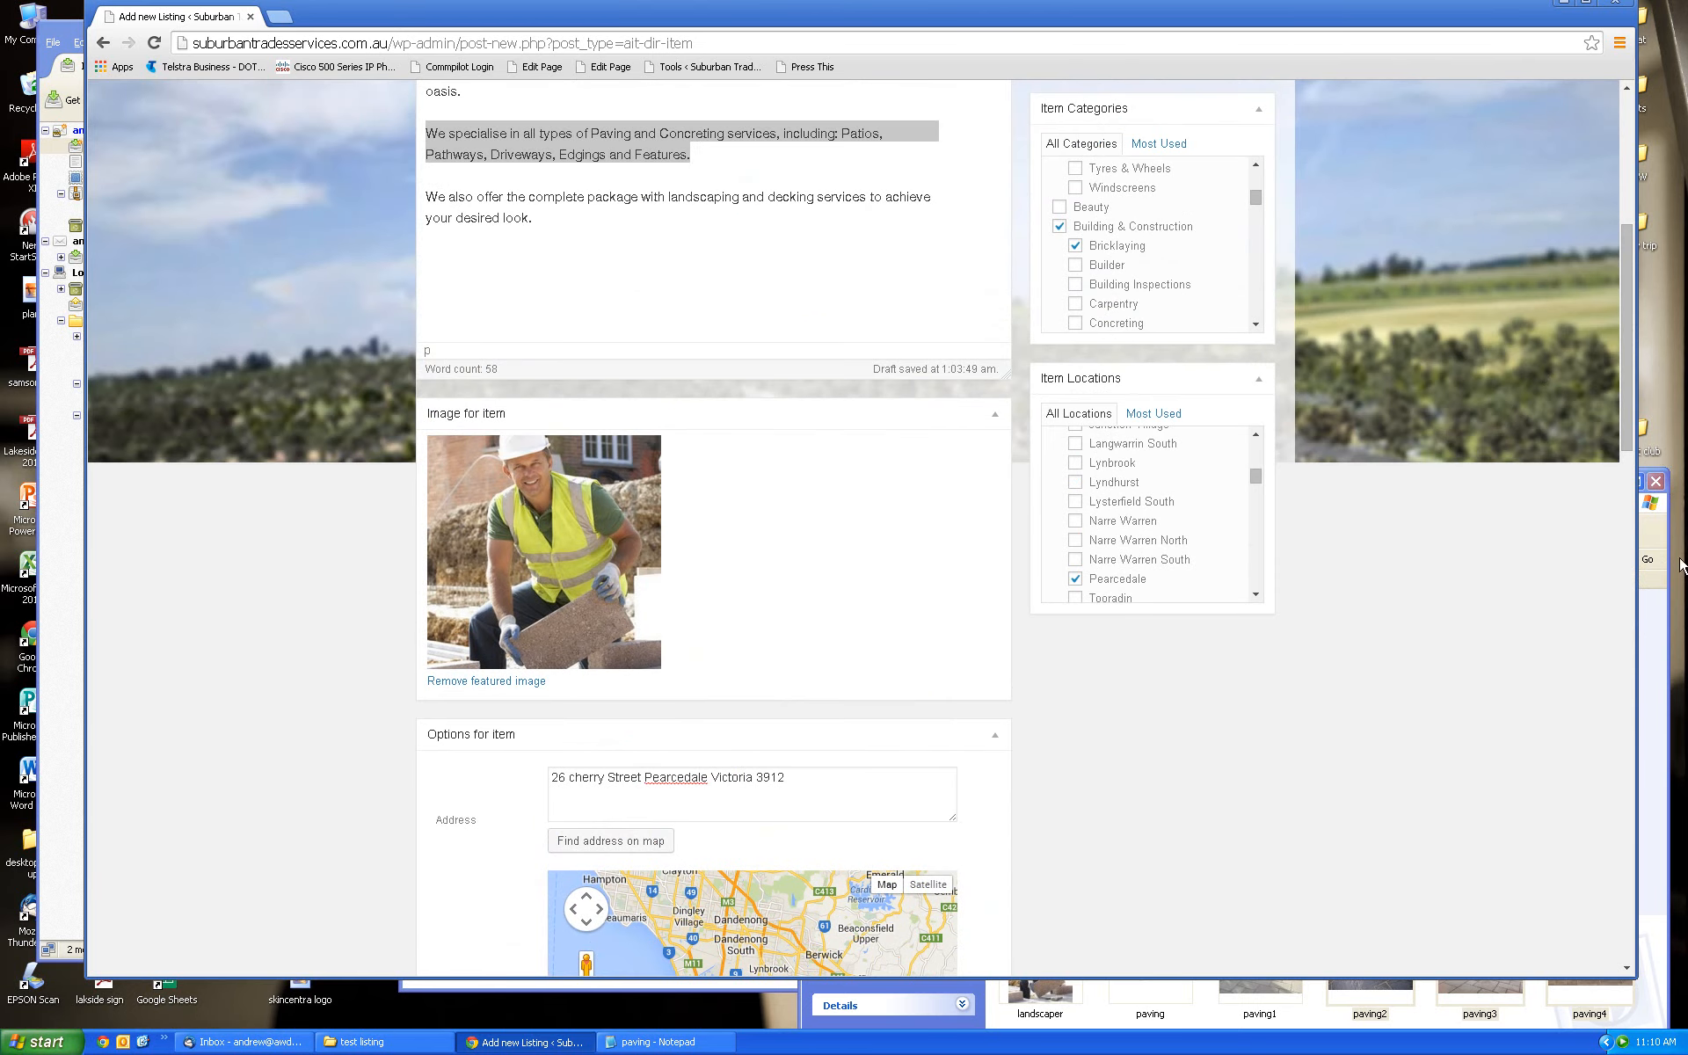
scroll(1616, 419, up, 2)
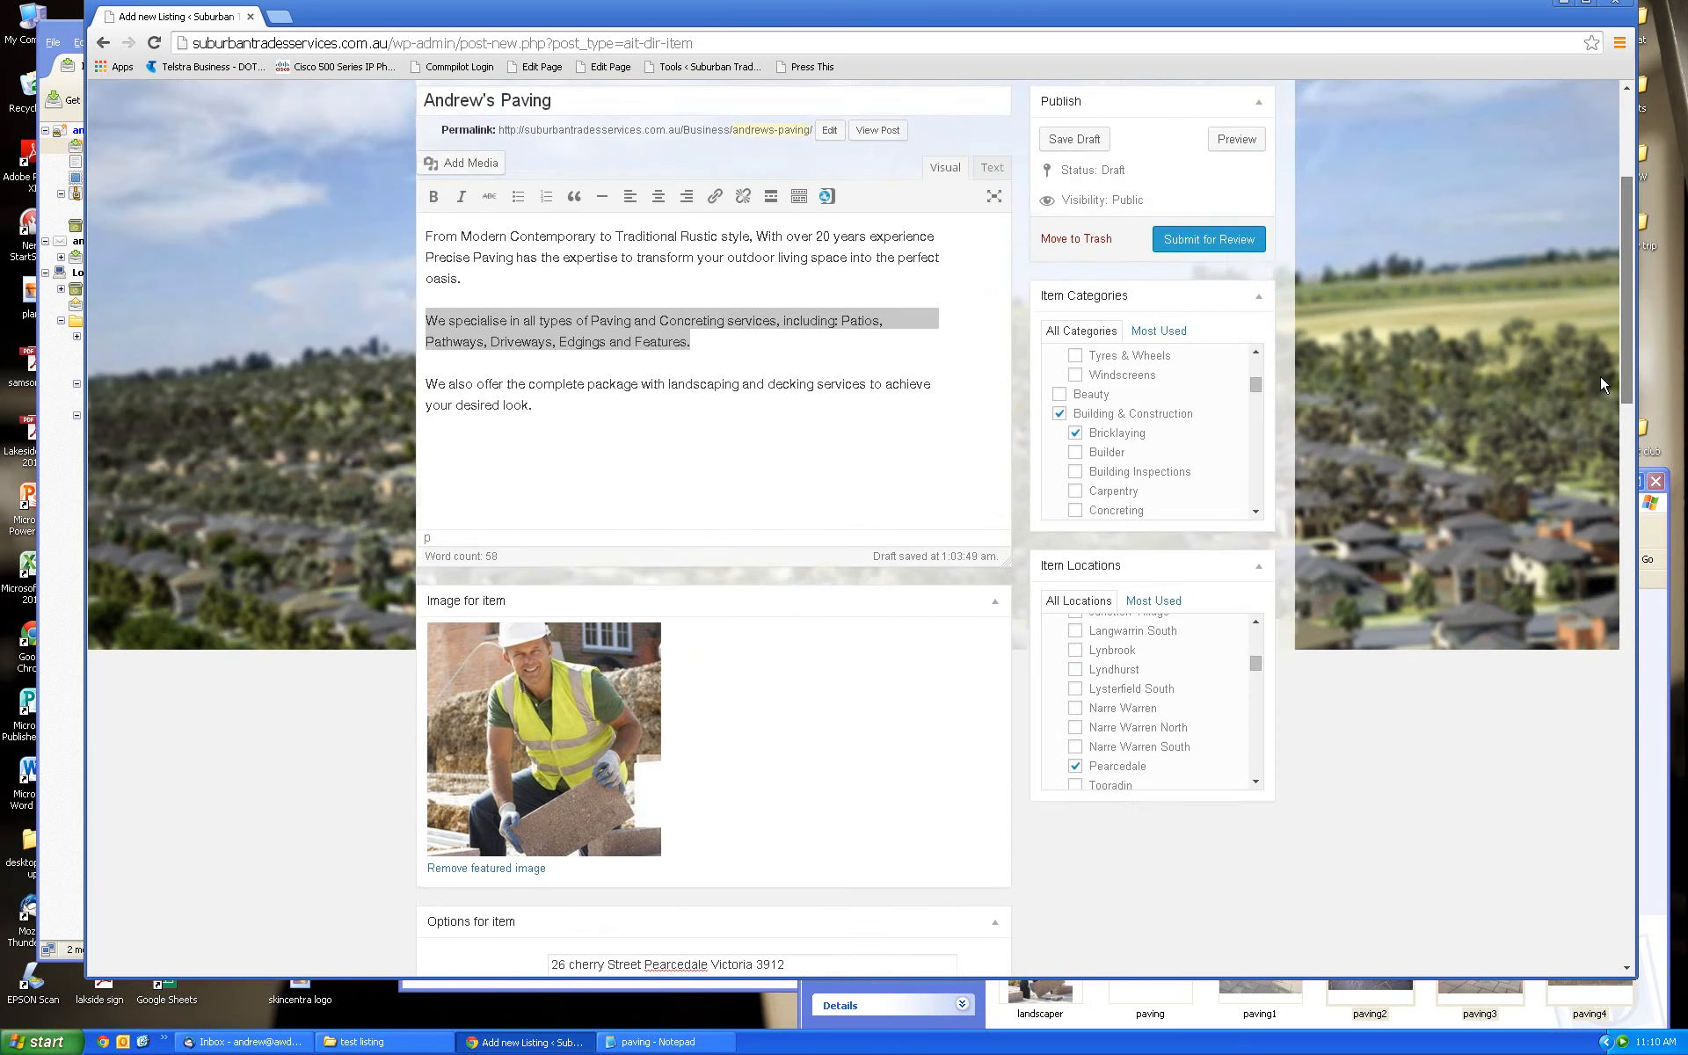
scroll(1600, 376, up, 1)
scroll(1596, 366, down, 3)
scroll(1596, 425, up, 2)
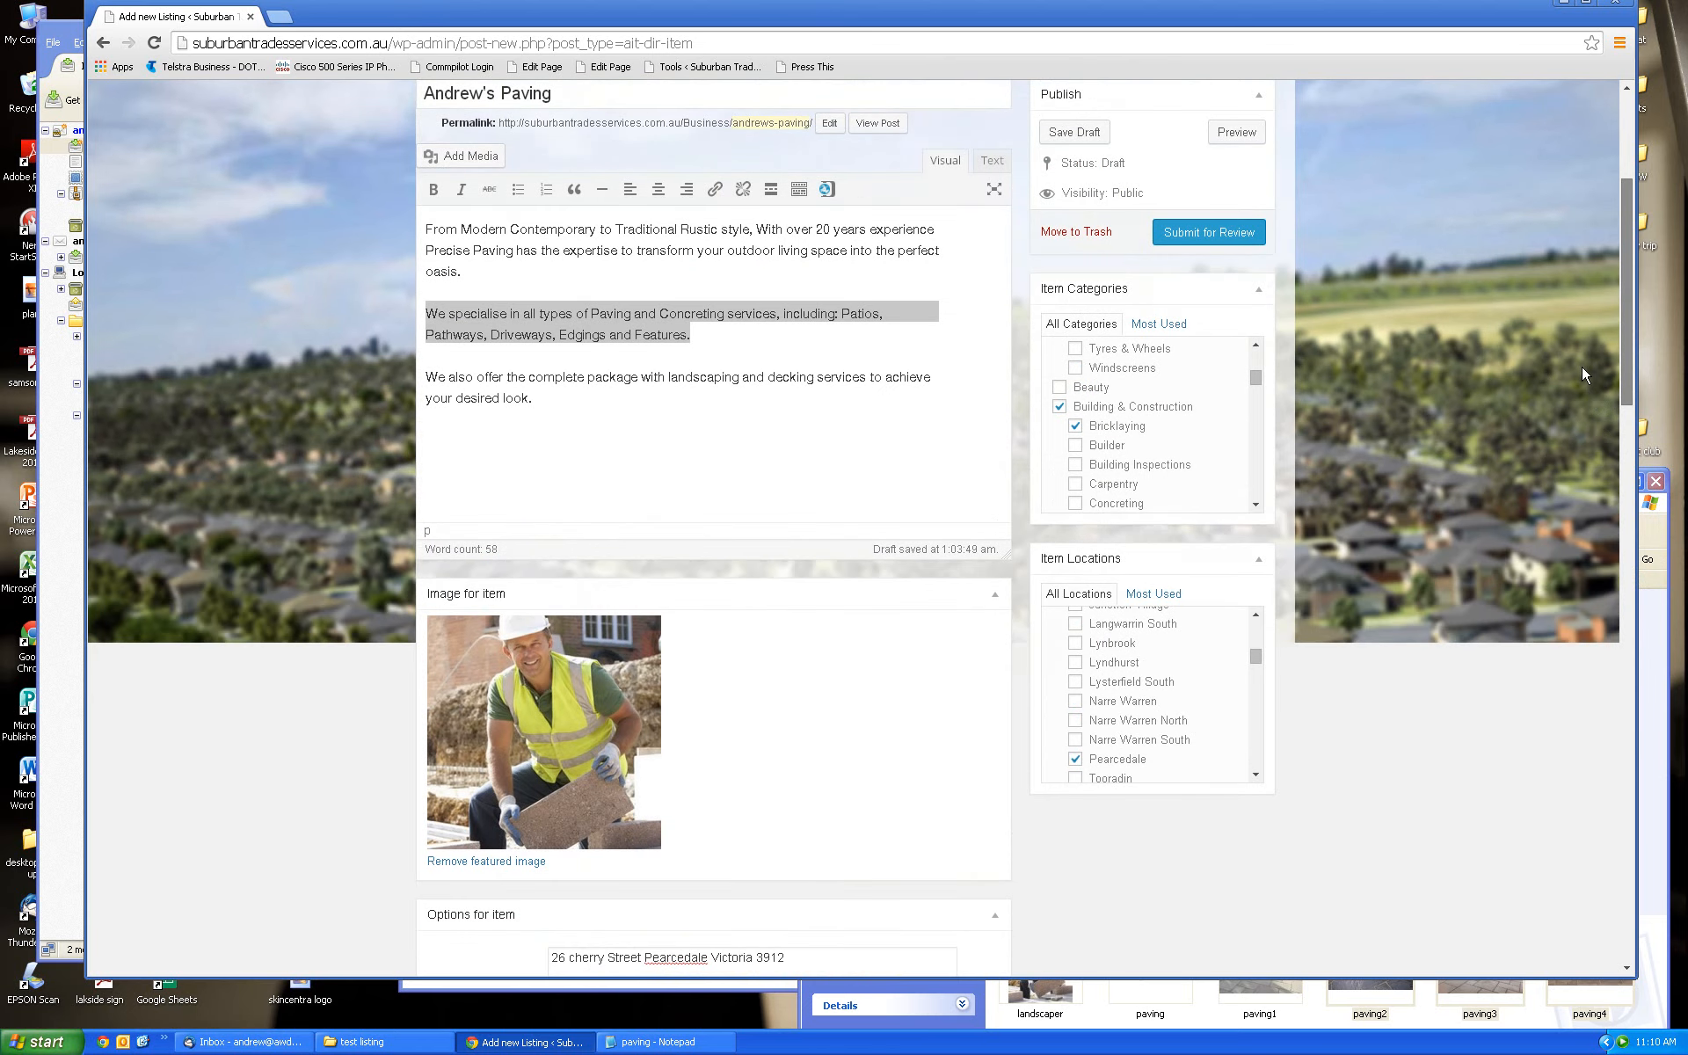
scroll(1578, 356, up, 2)
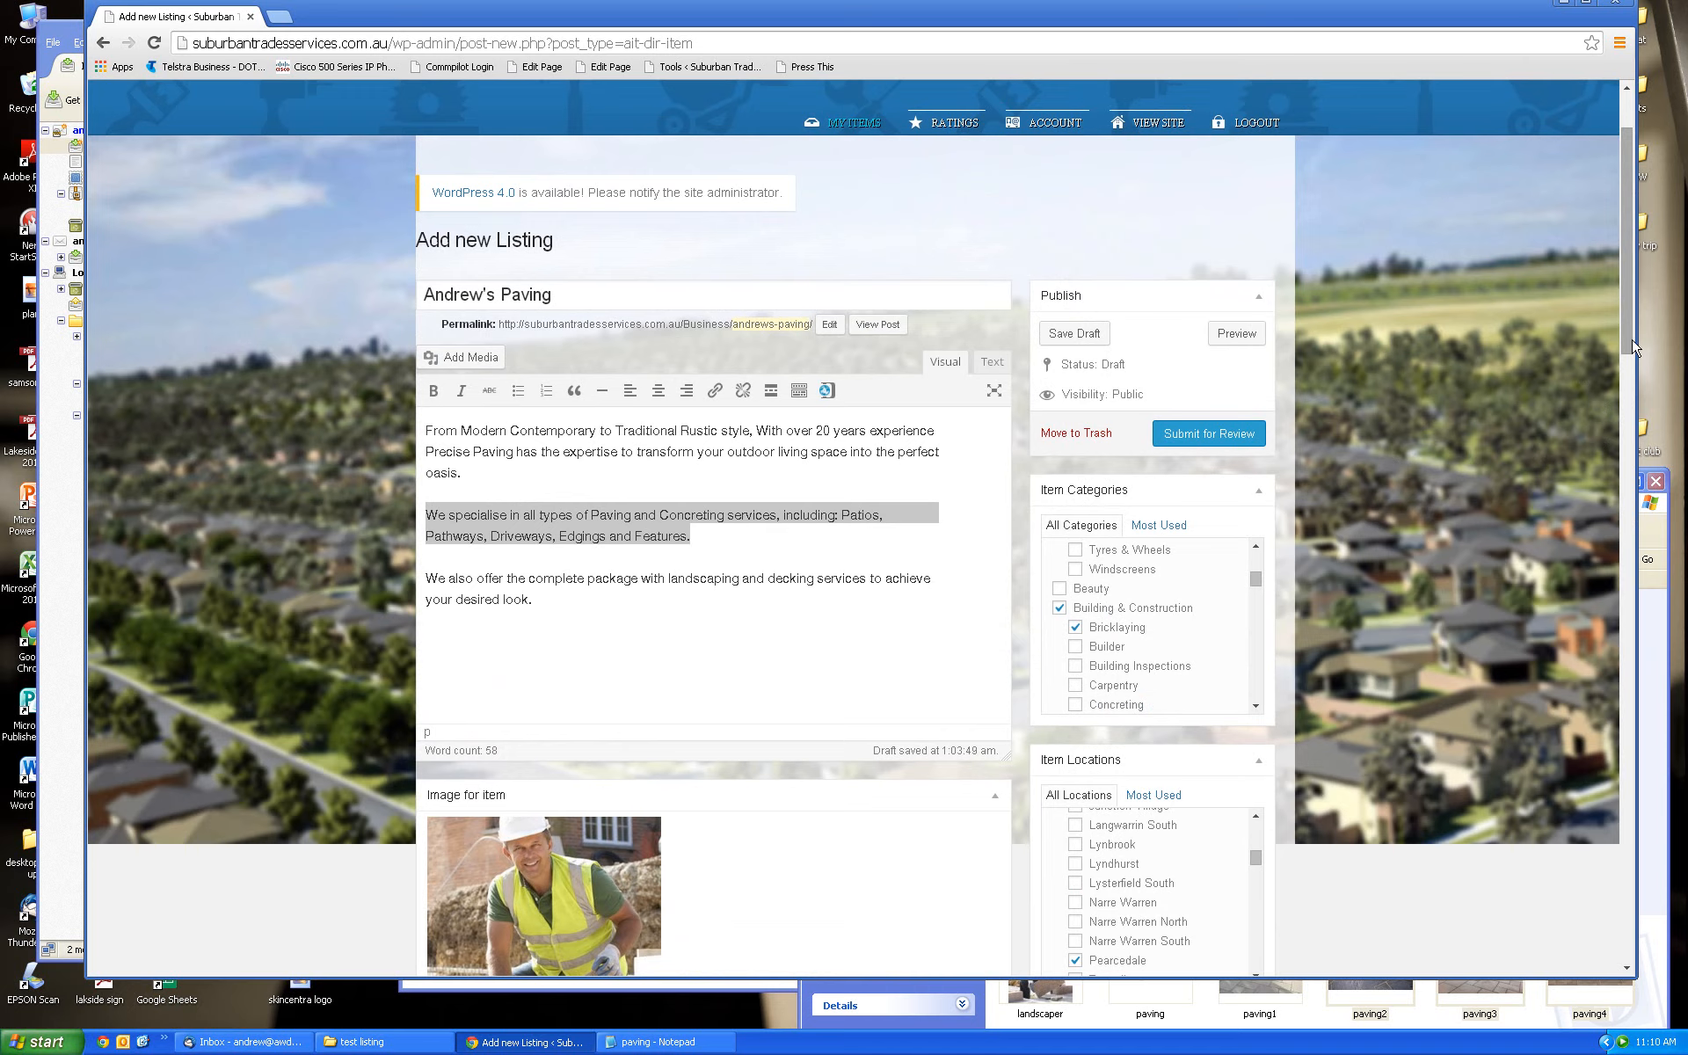
mouse_move(1635, 348)
mouse_down()
mouse_move(1637, 466)
mouse_move(1630, 306)
mouse_move(1633, 897)
mouse_move(1610, 478)
mouse_move(1626, 314)
mouse_up()
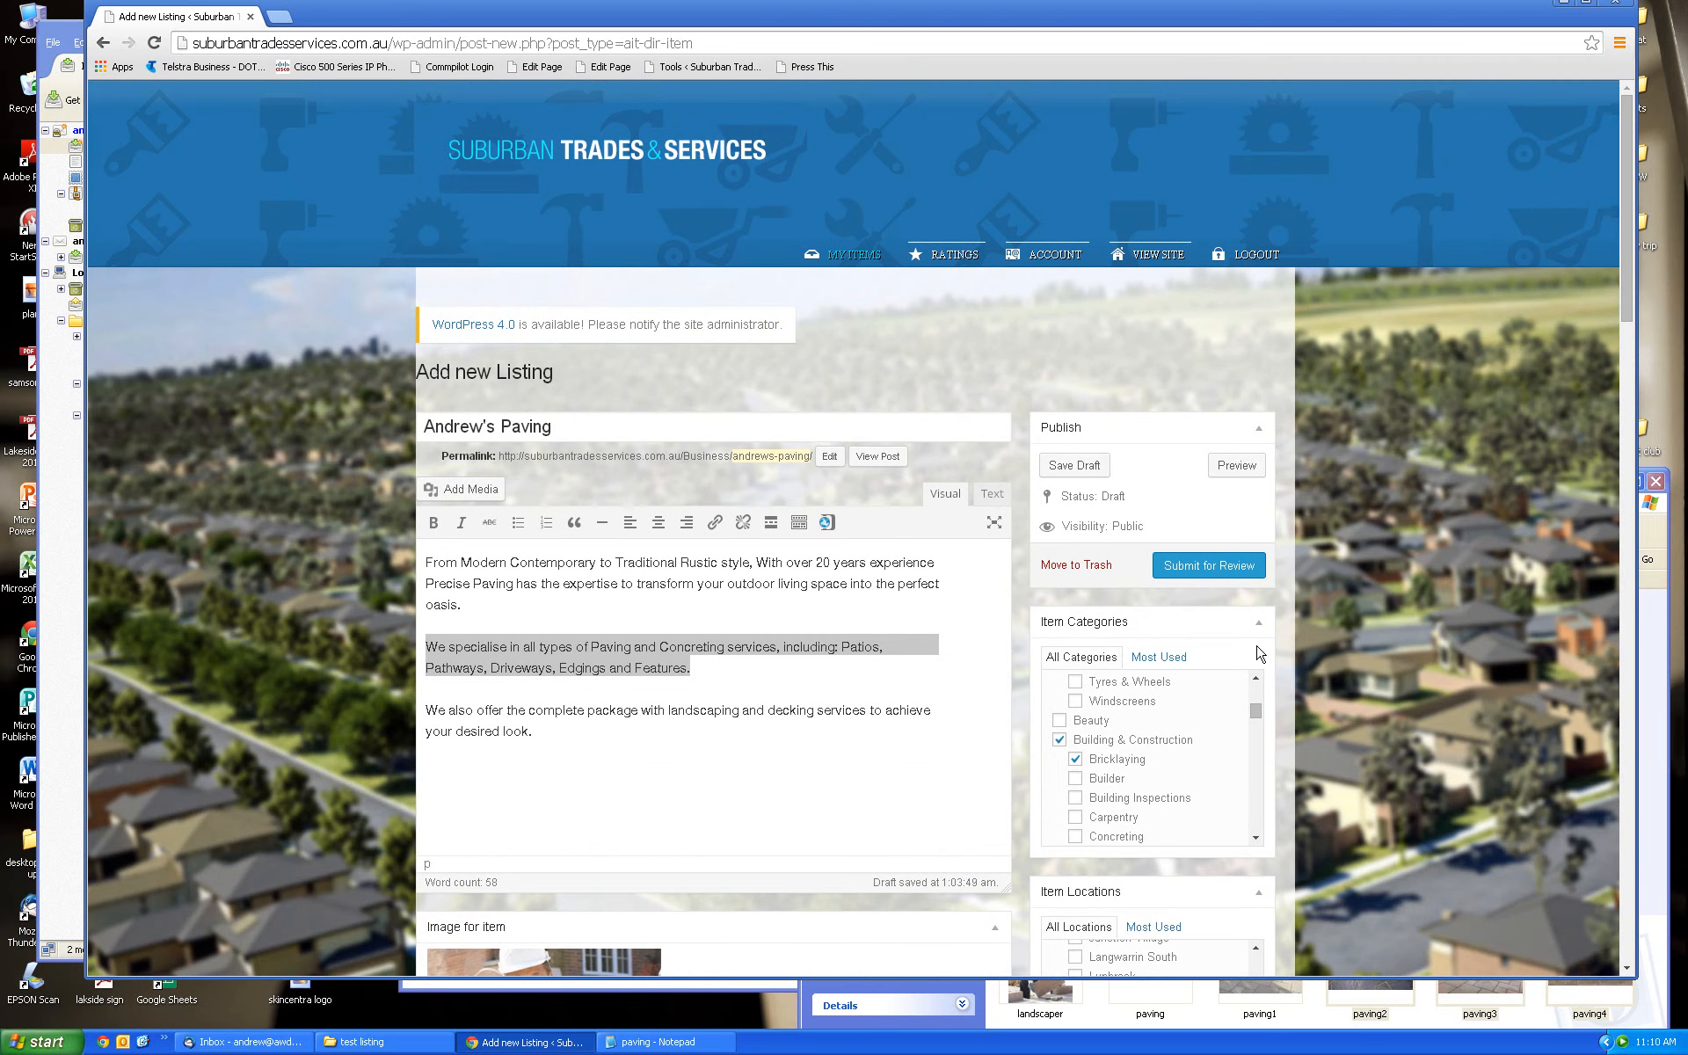
Submit the Andrew's Paving listing for review so it shows Pending Review
click(1203, 568)
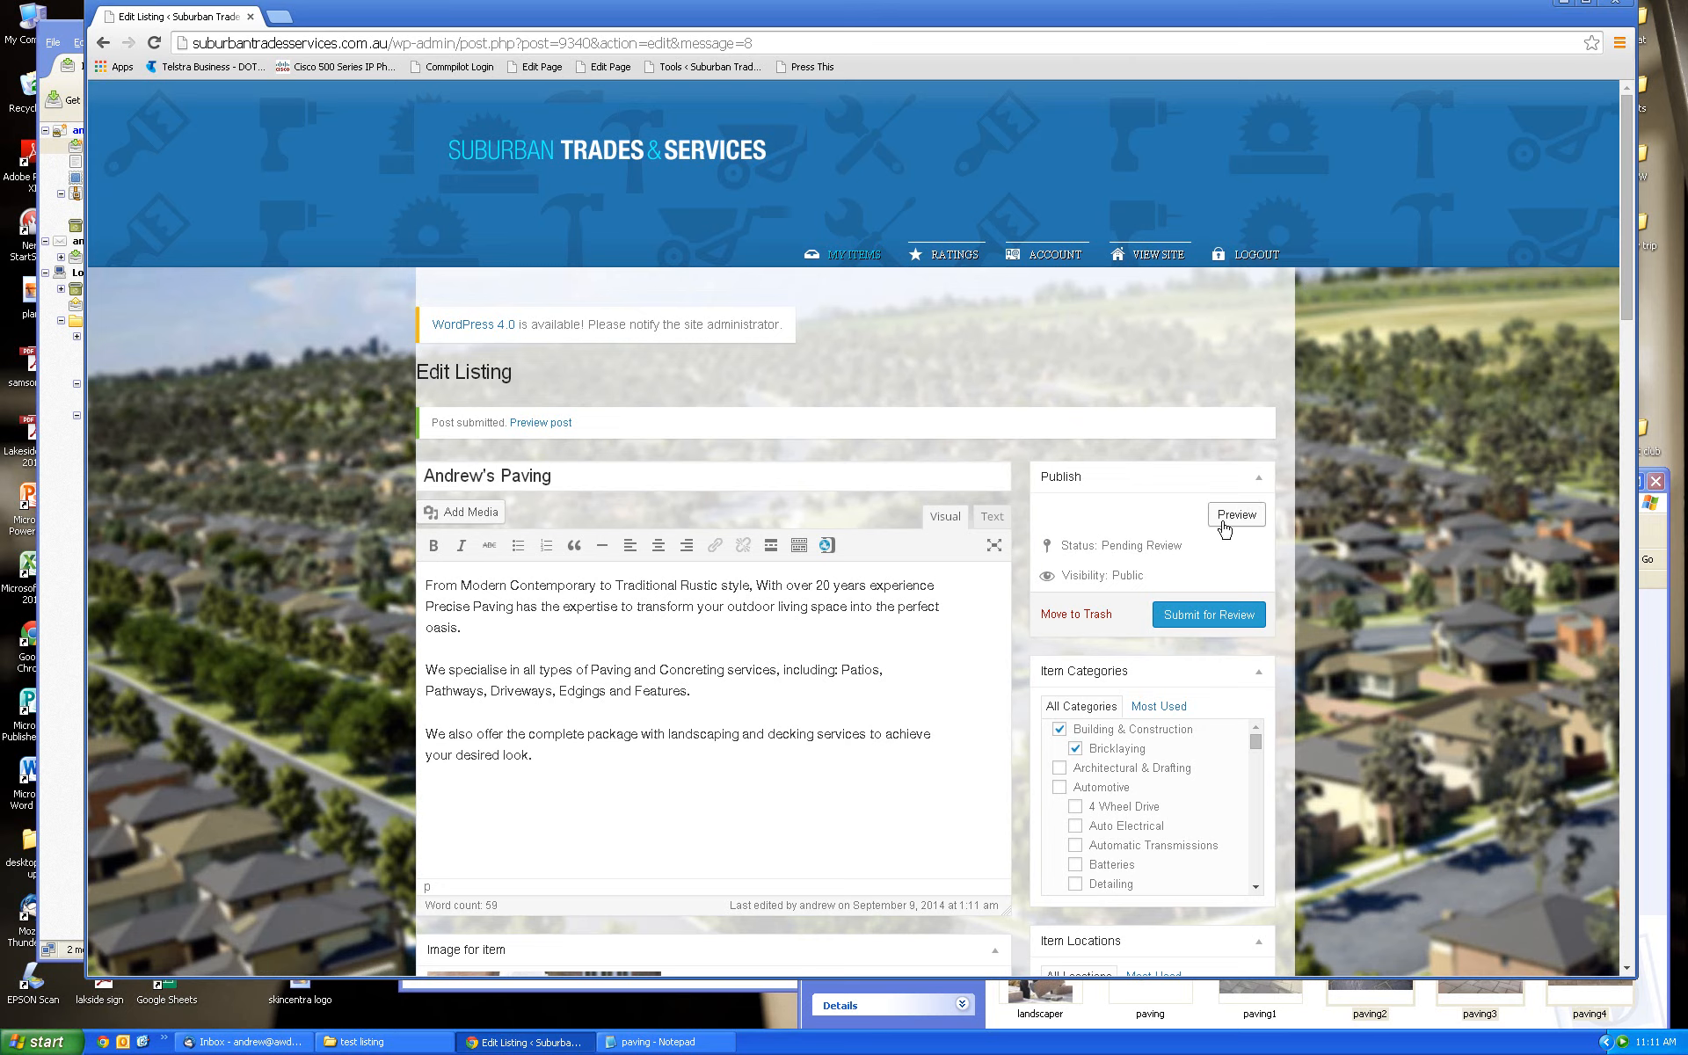
mouse_move(1631, 308)
mouse_down()
mouse_move(1632, 371)
mouse_move(1632, 326)
mouse_up()
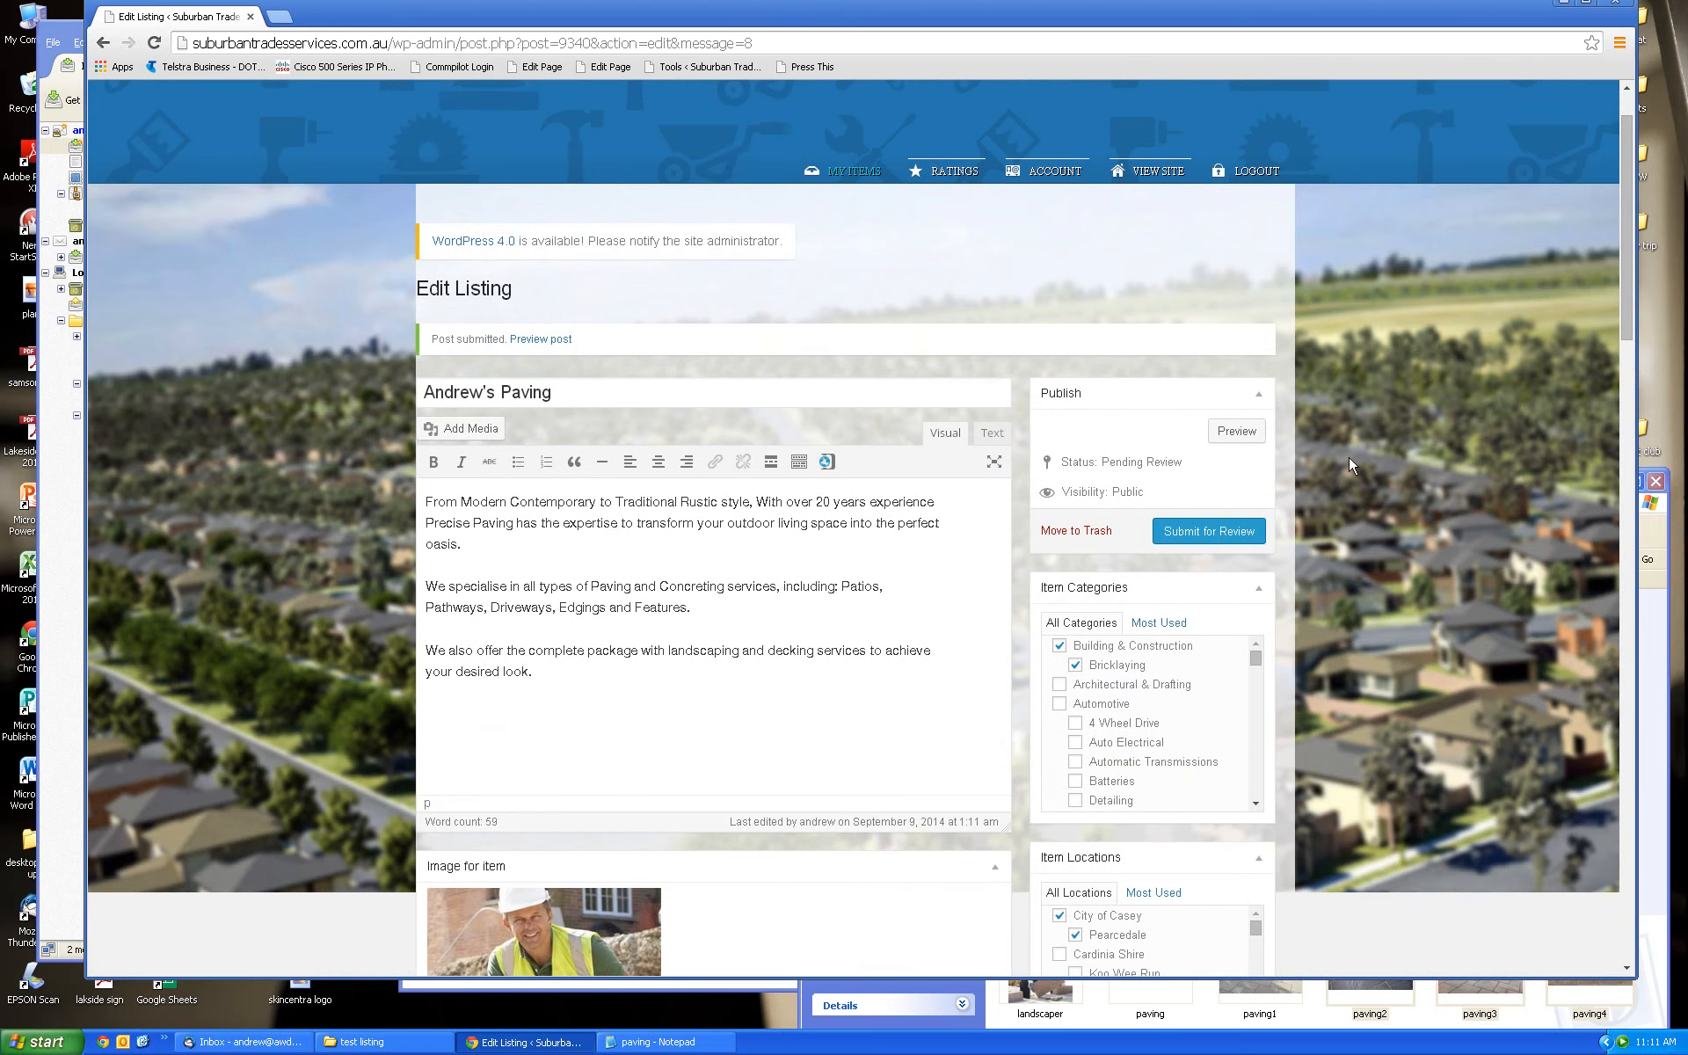
Preview the Andrew's Paving listing and review its map, address, hours, custom fields and gallery
click(1236, 431)
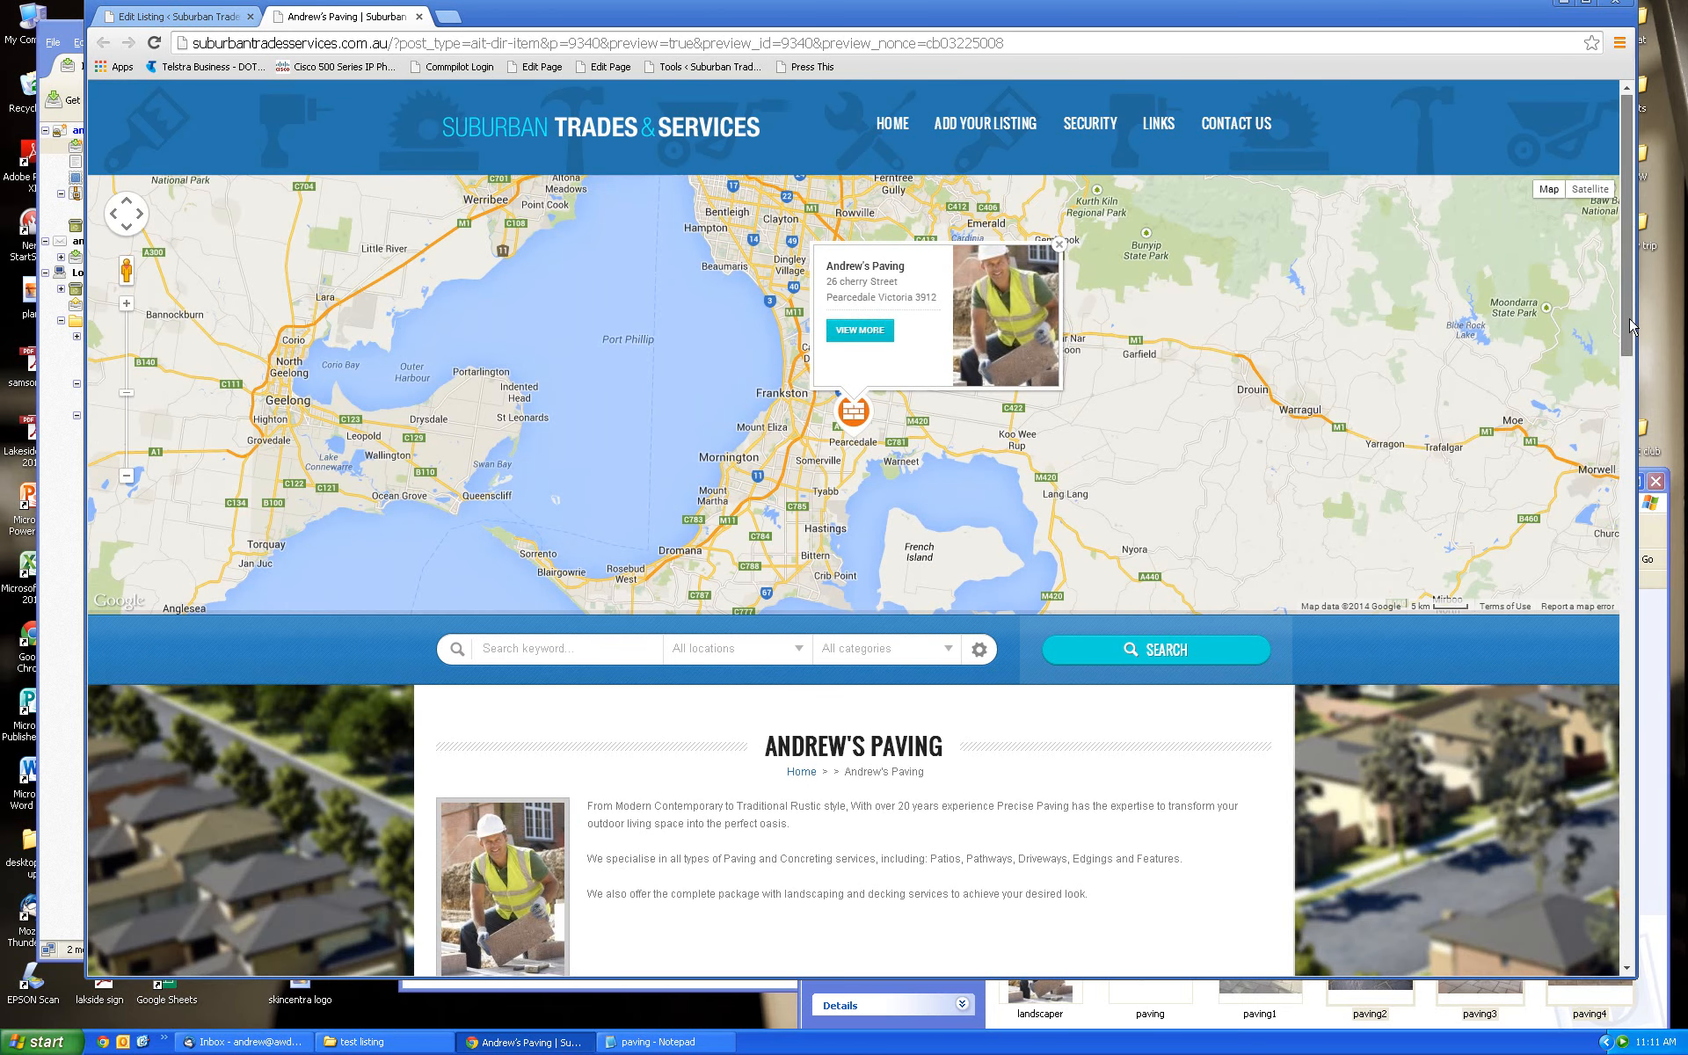
scroll(1624, 394, down, 5)
drag(1628, 431, 1630, 283)
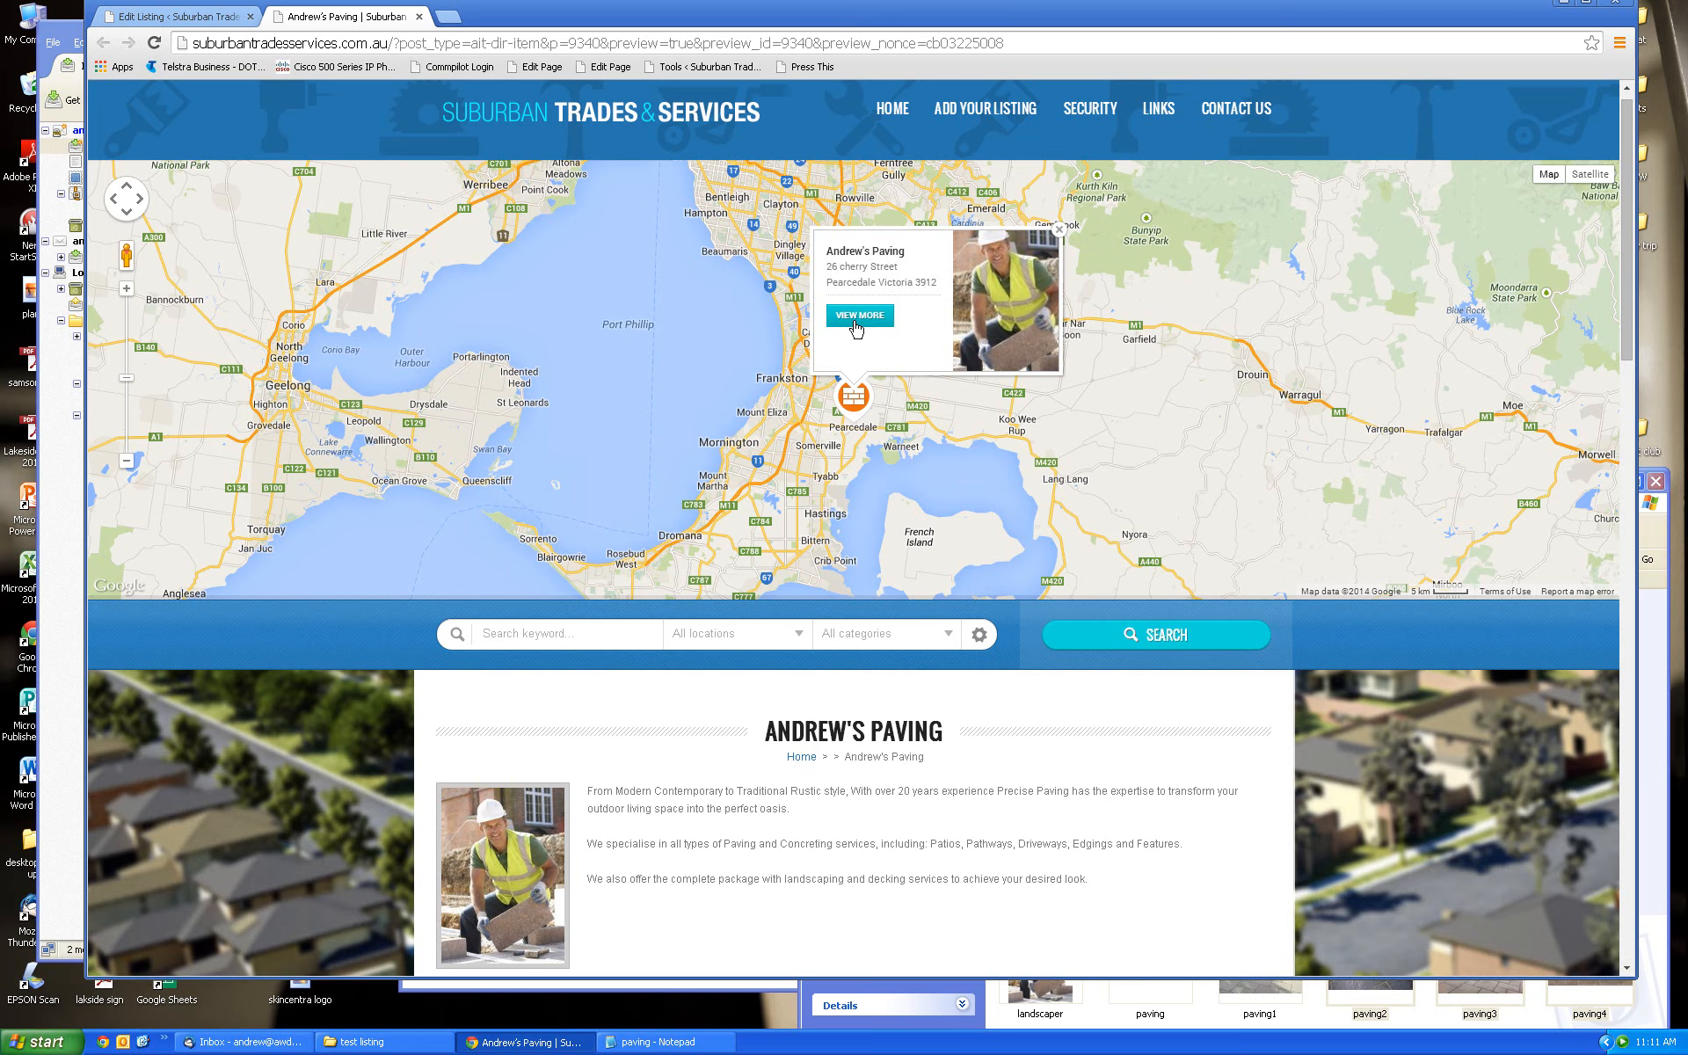
drag(1624, 340, 1623, 480)
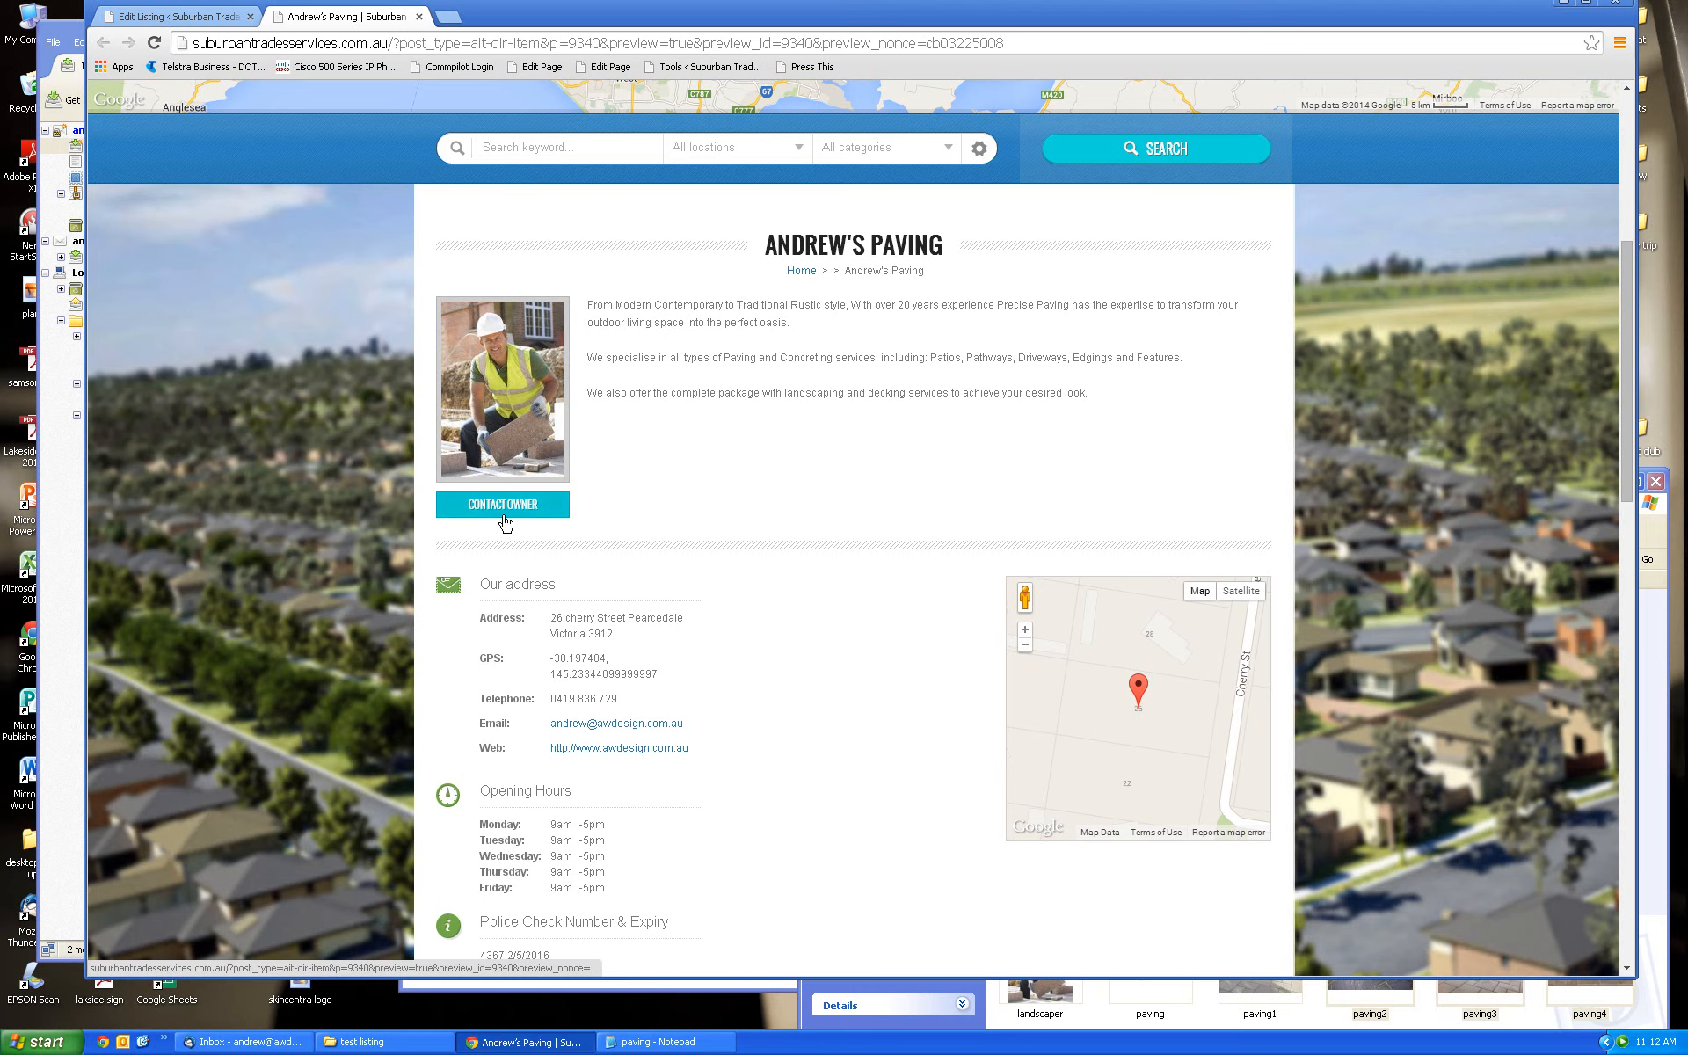
drag(1626, 363, 1625, 460)
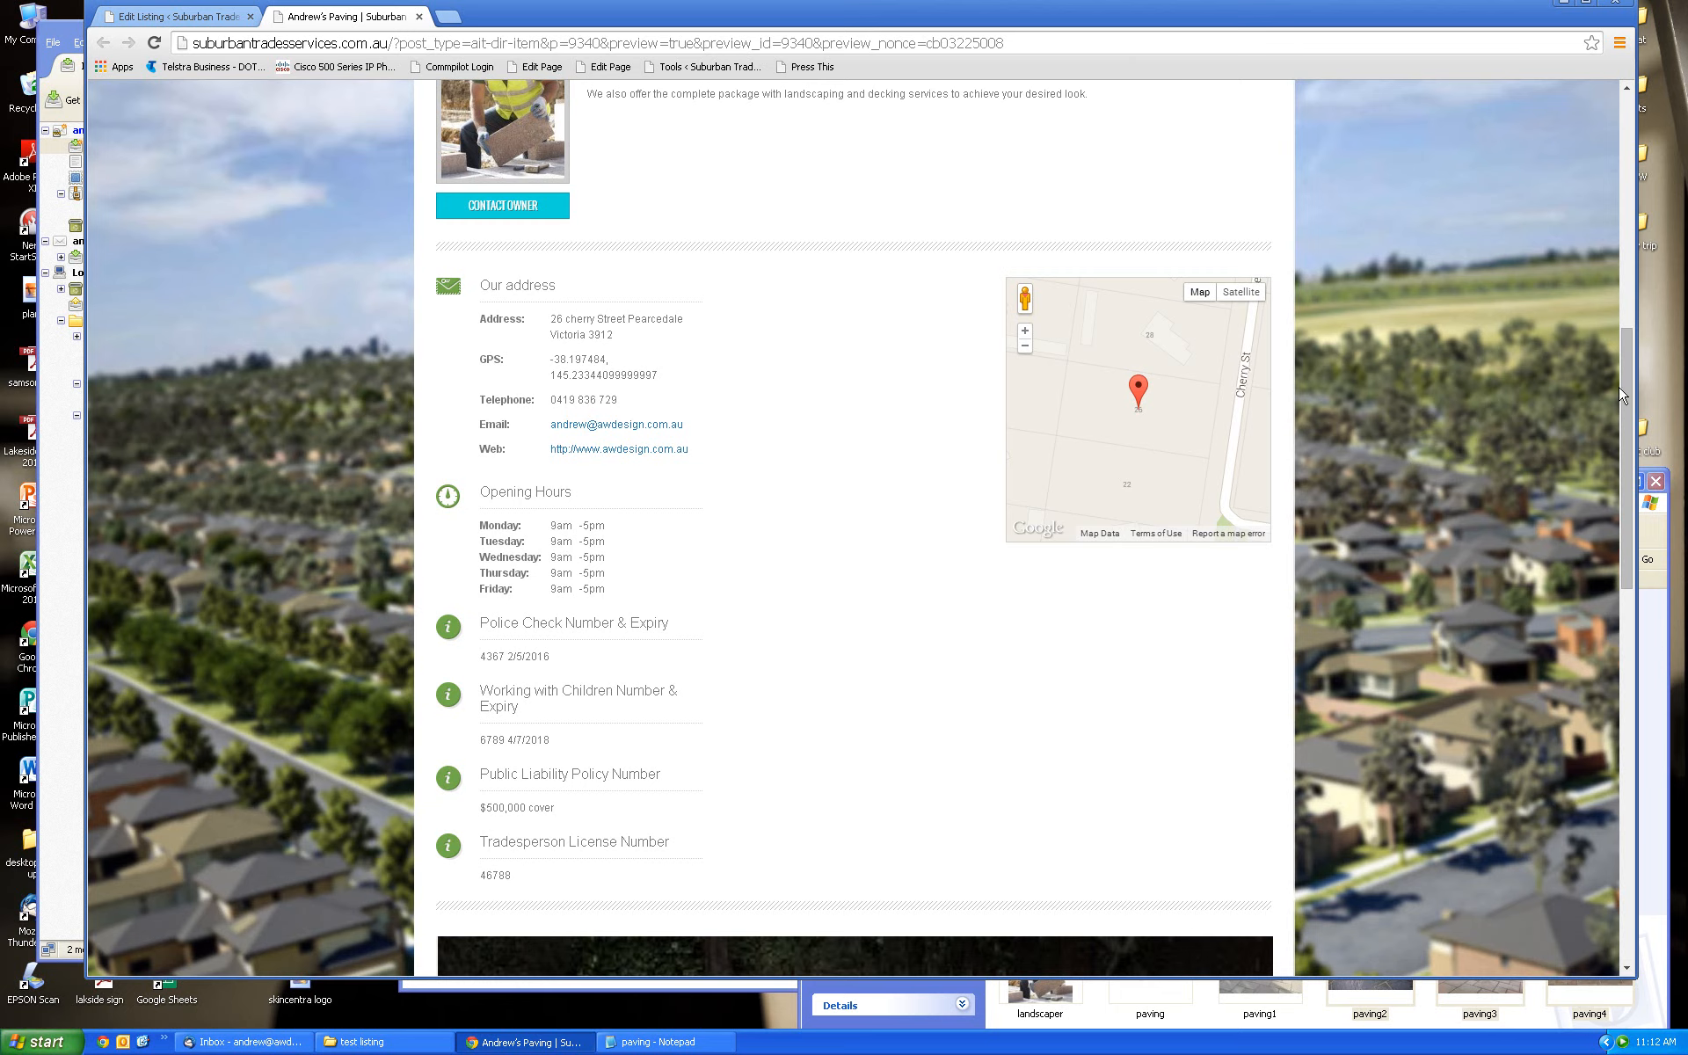
scroll(1619, 408, down, 2)
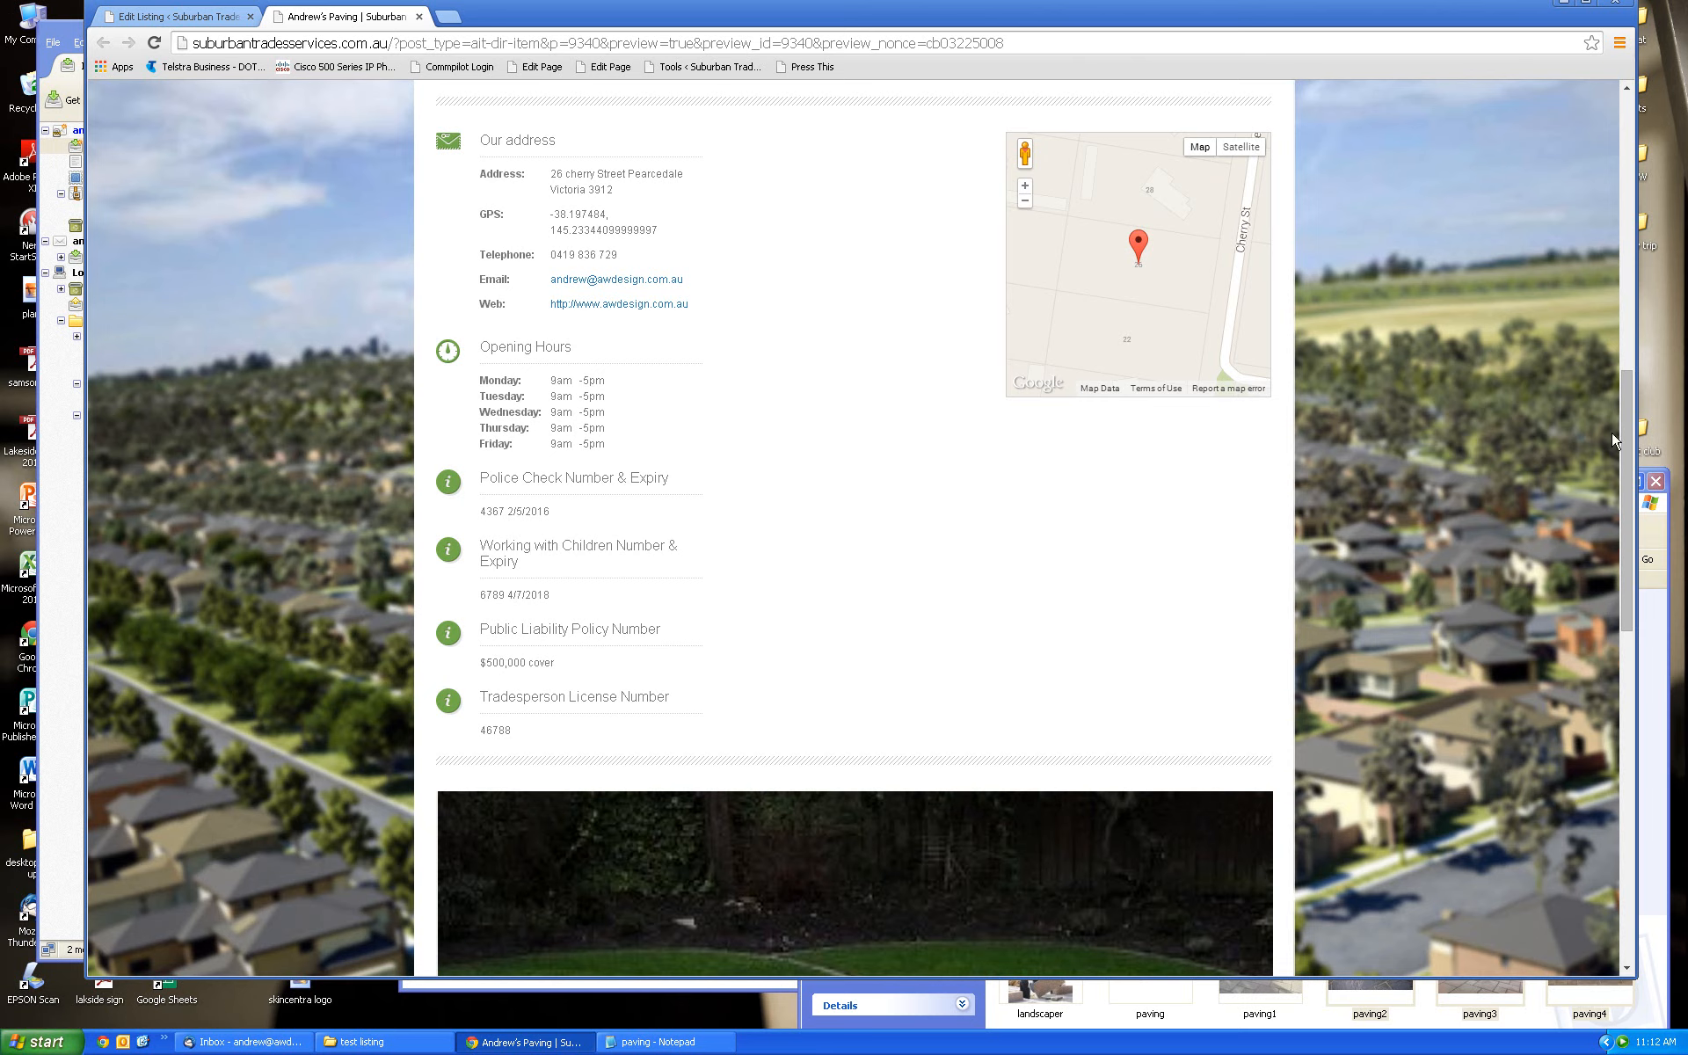
drag(1625, 438, 1626, 673)
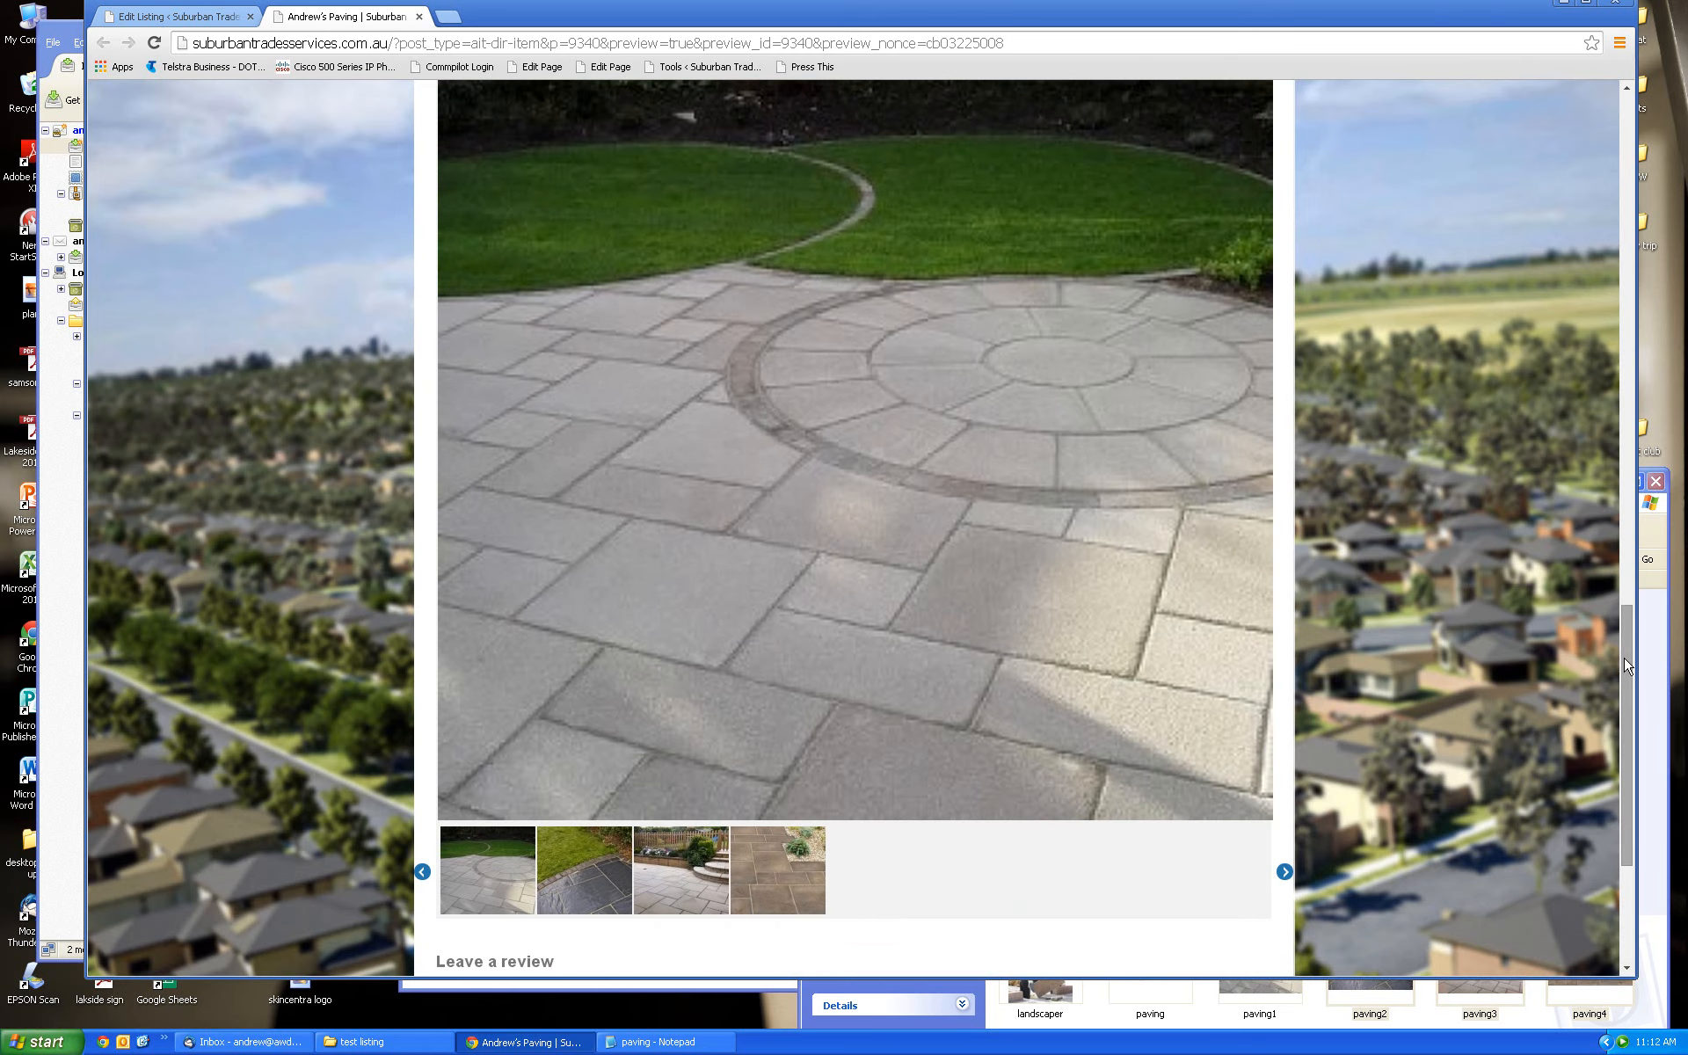
click(607, 890)
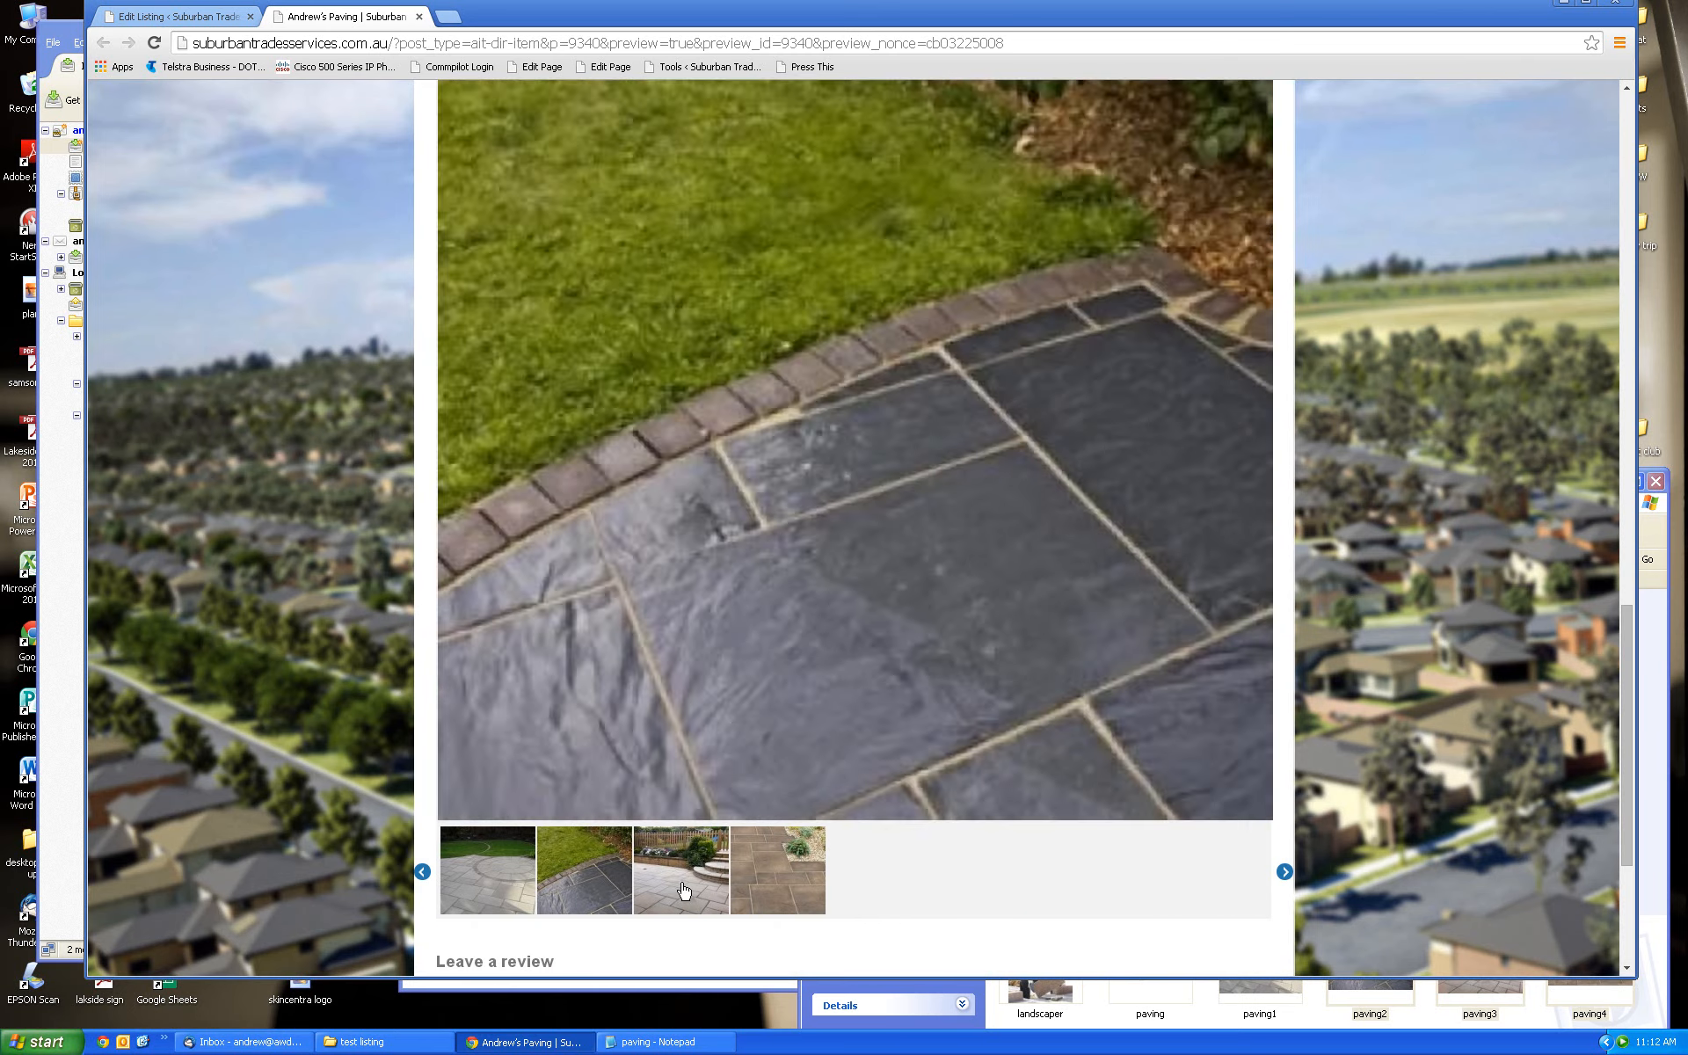
click(684, 891)
click(773, 893)
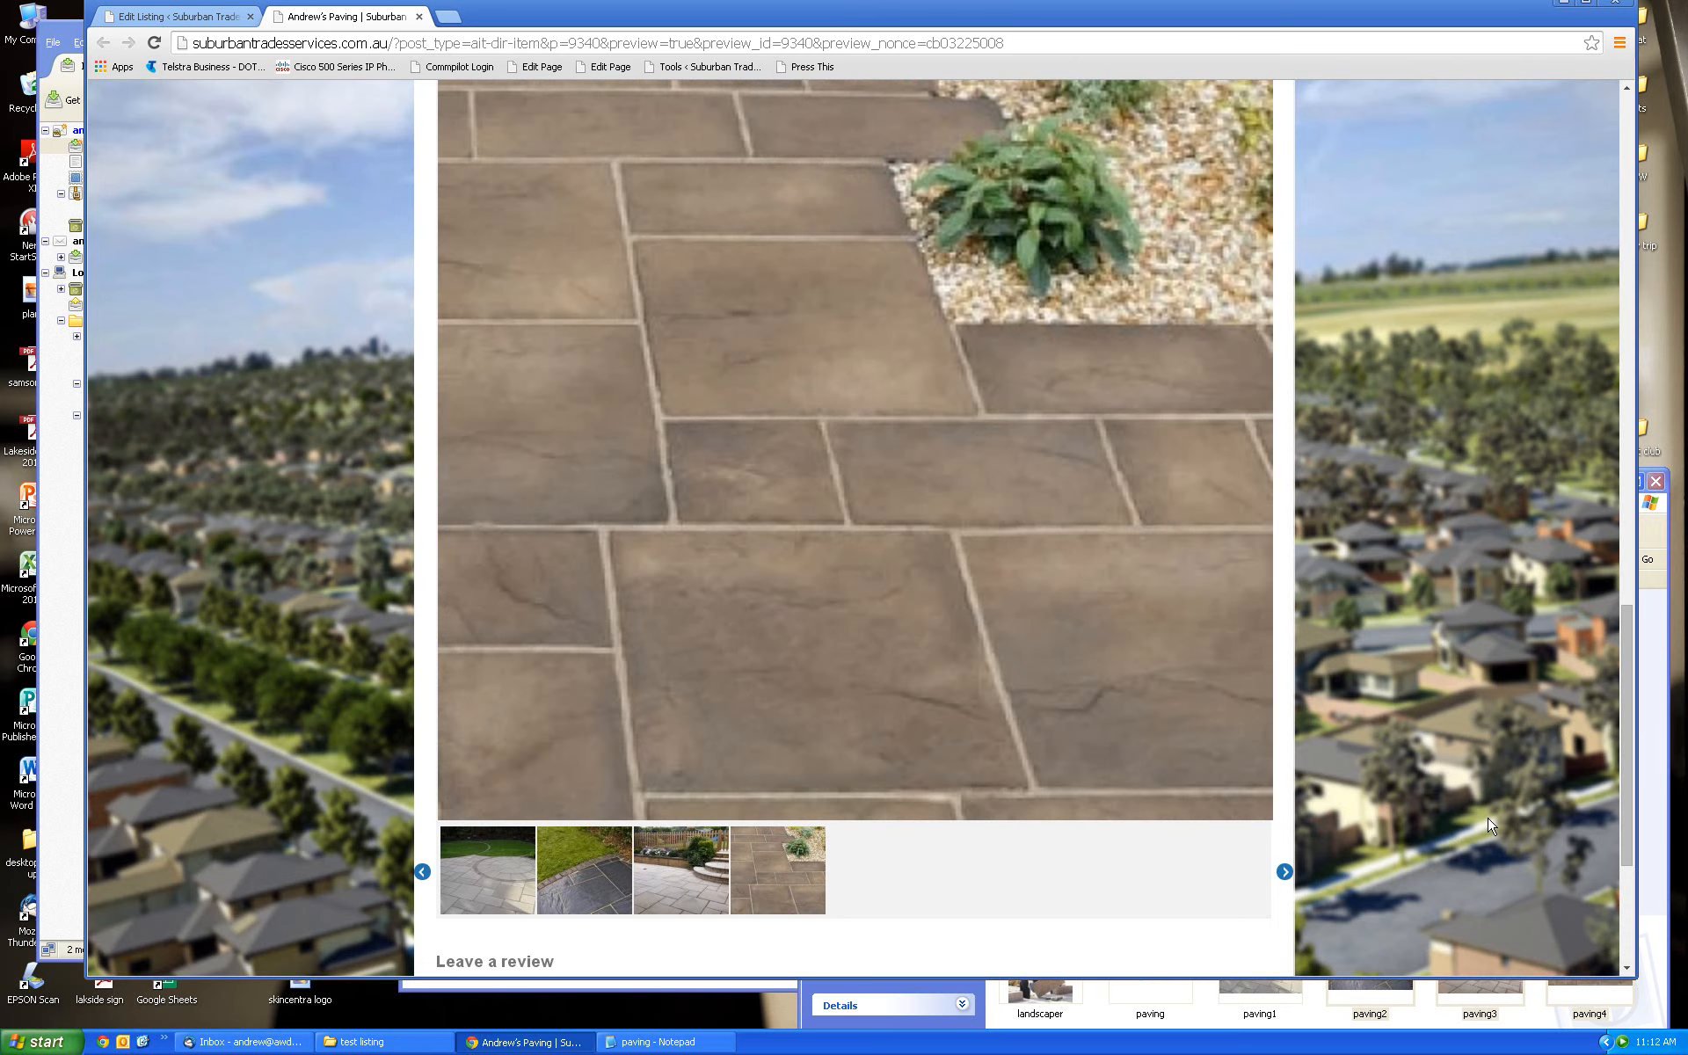
drag(1628, 682, 1637, 837)
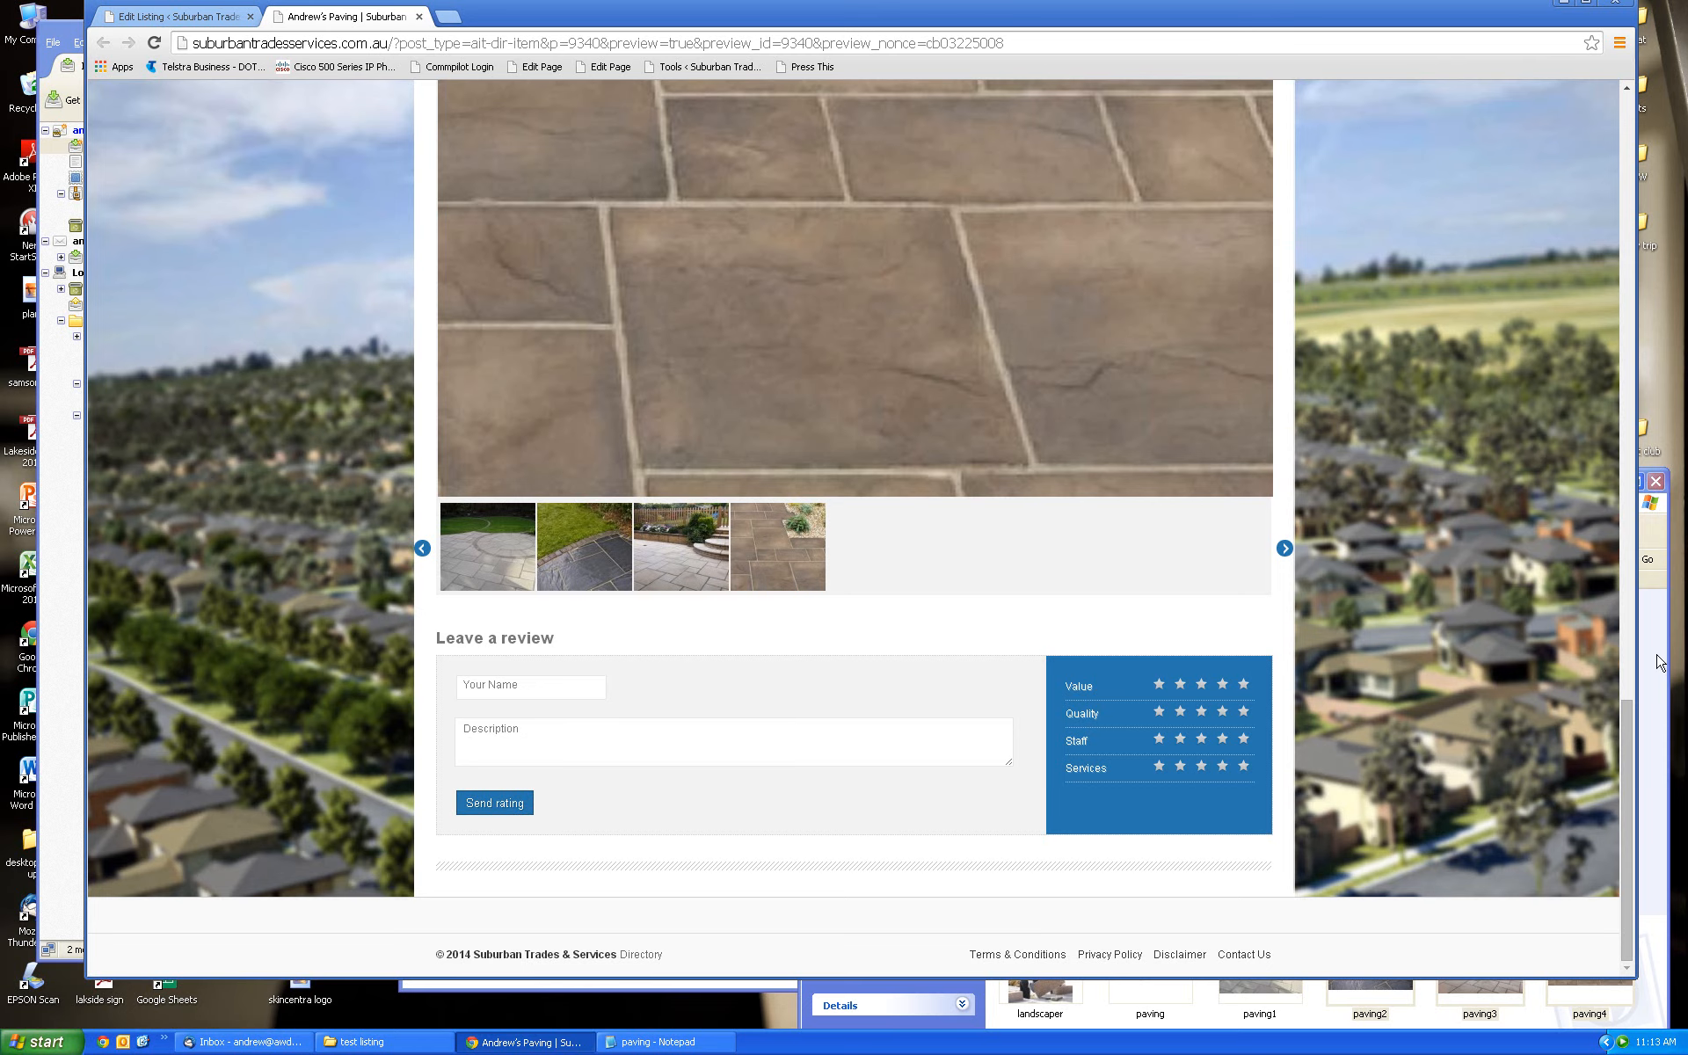
drag(1625, 714, 1599, 114)
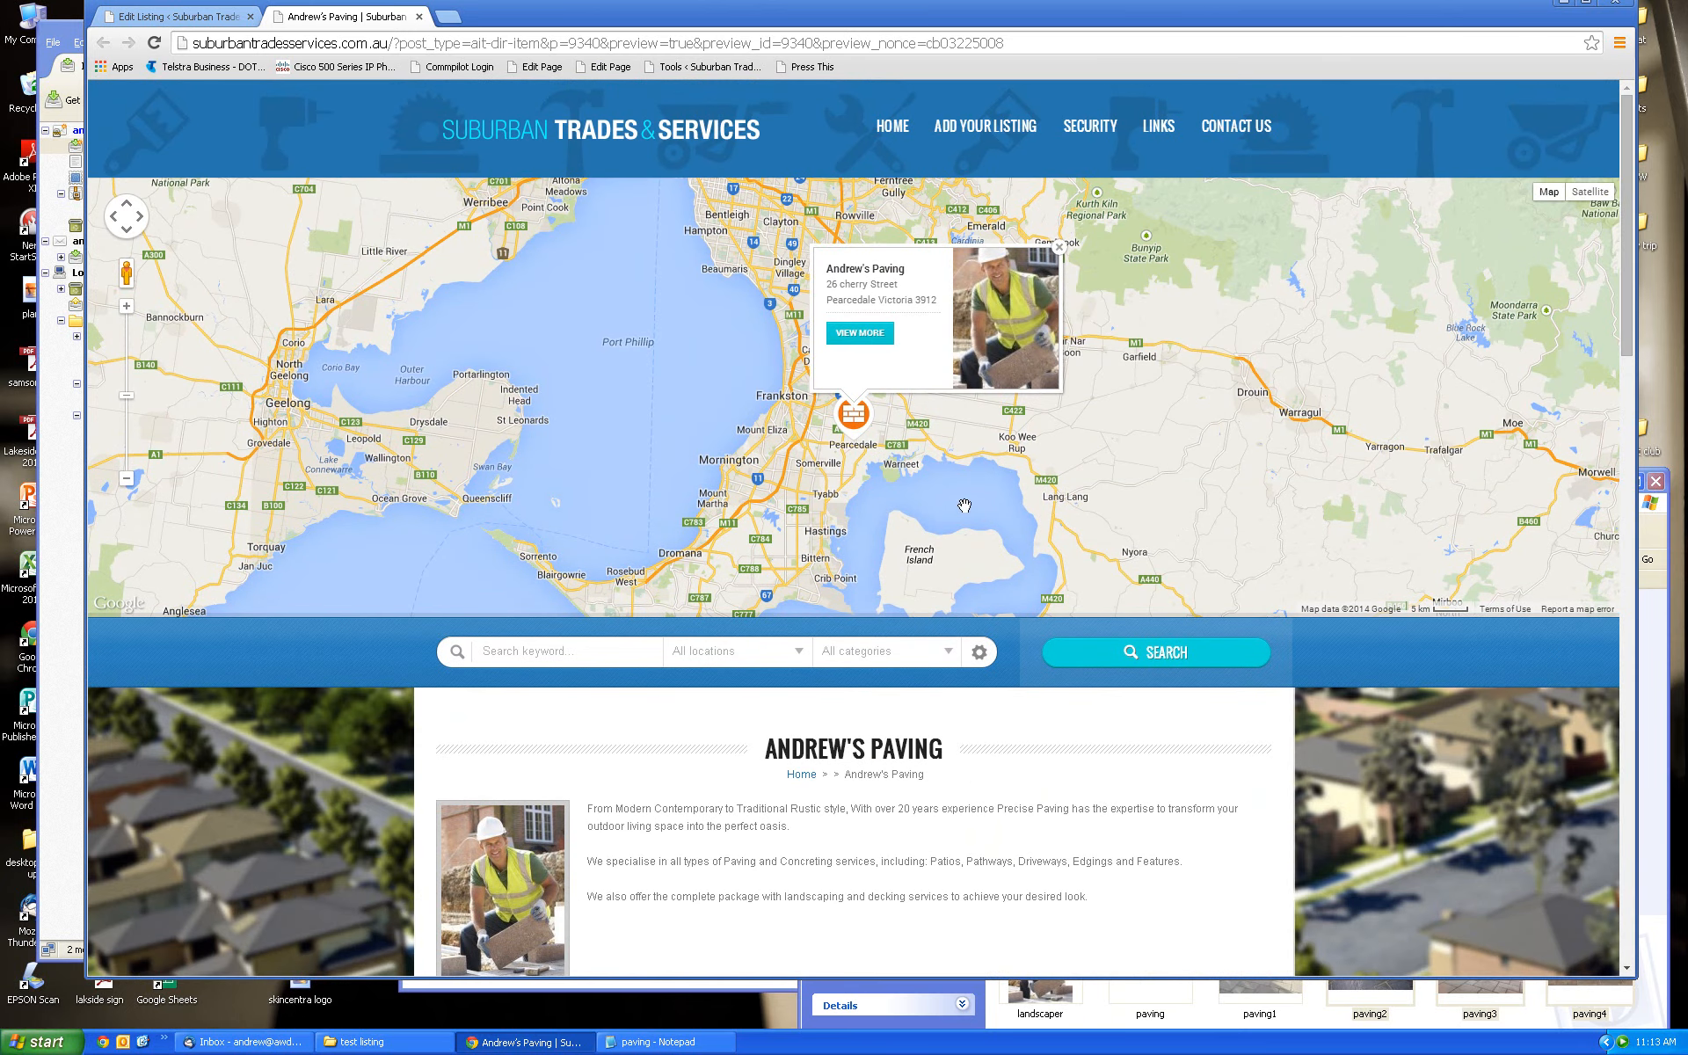
drag(1658, 274, 1620, 896)
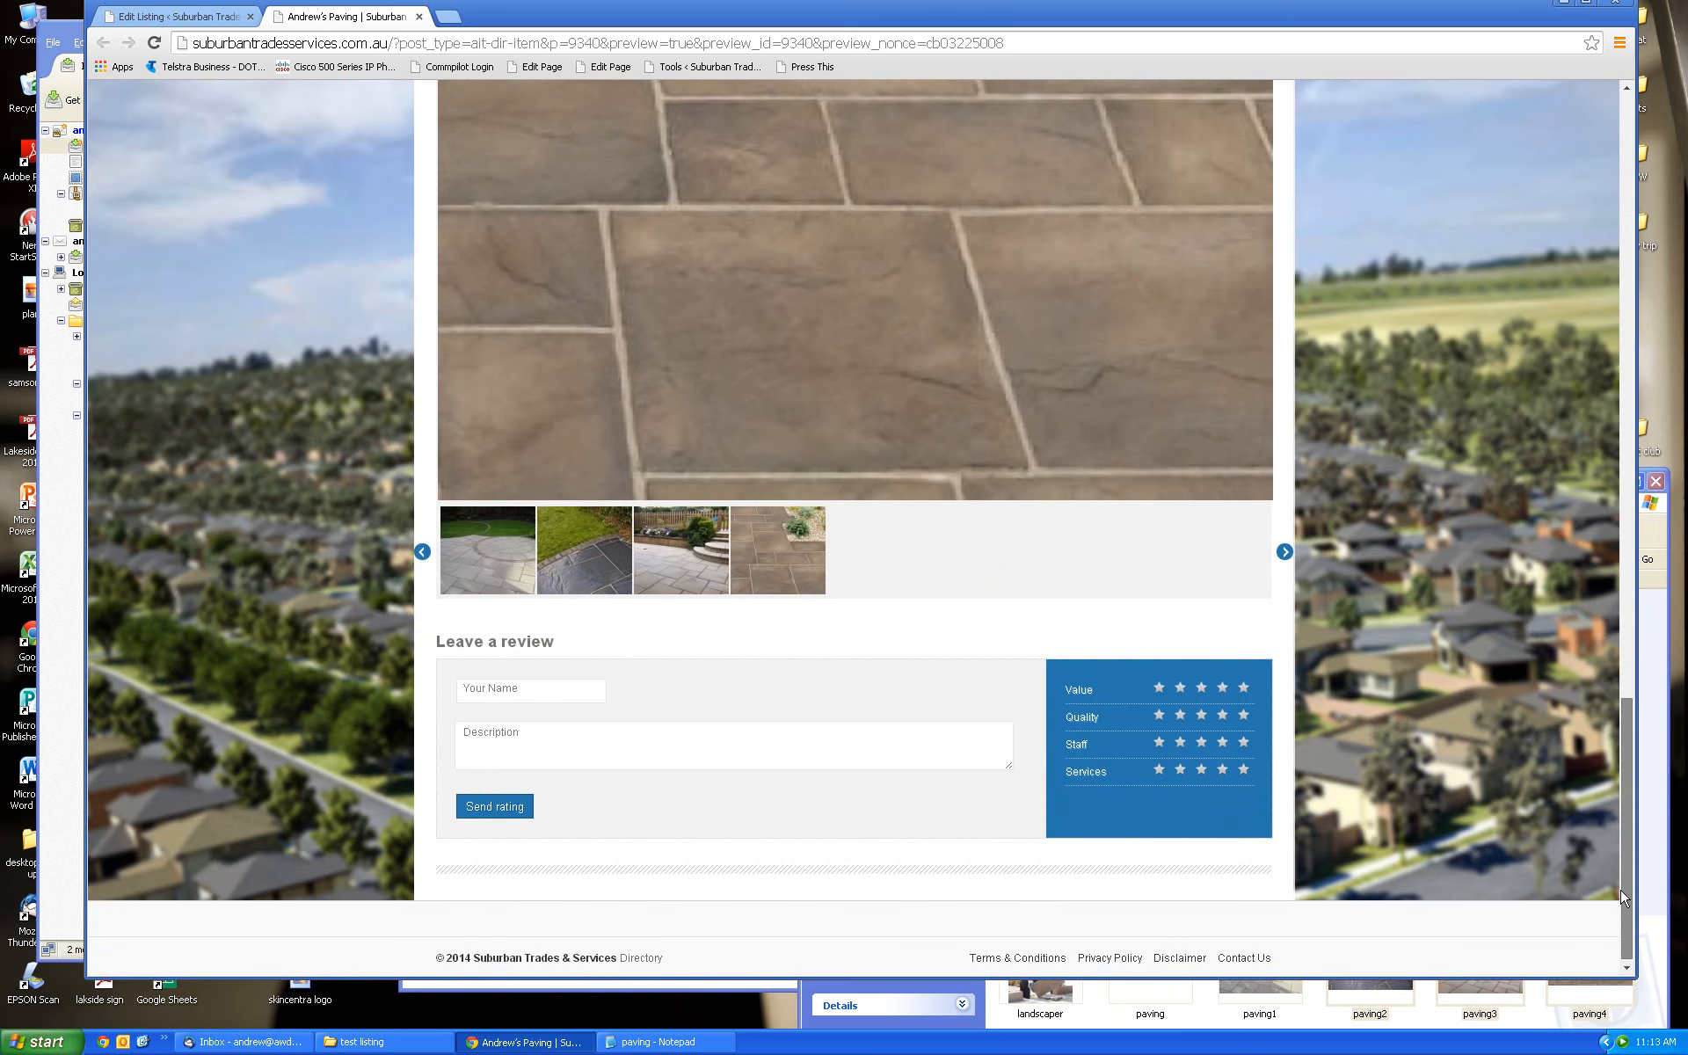
mouse_move(1623, 896)
mouse_down()
mouse_move(1581, 436)
mouse_move(1588, 284)
mouse_move(1616, 916)
mouse_move(1608, 272)
mouse_up()
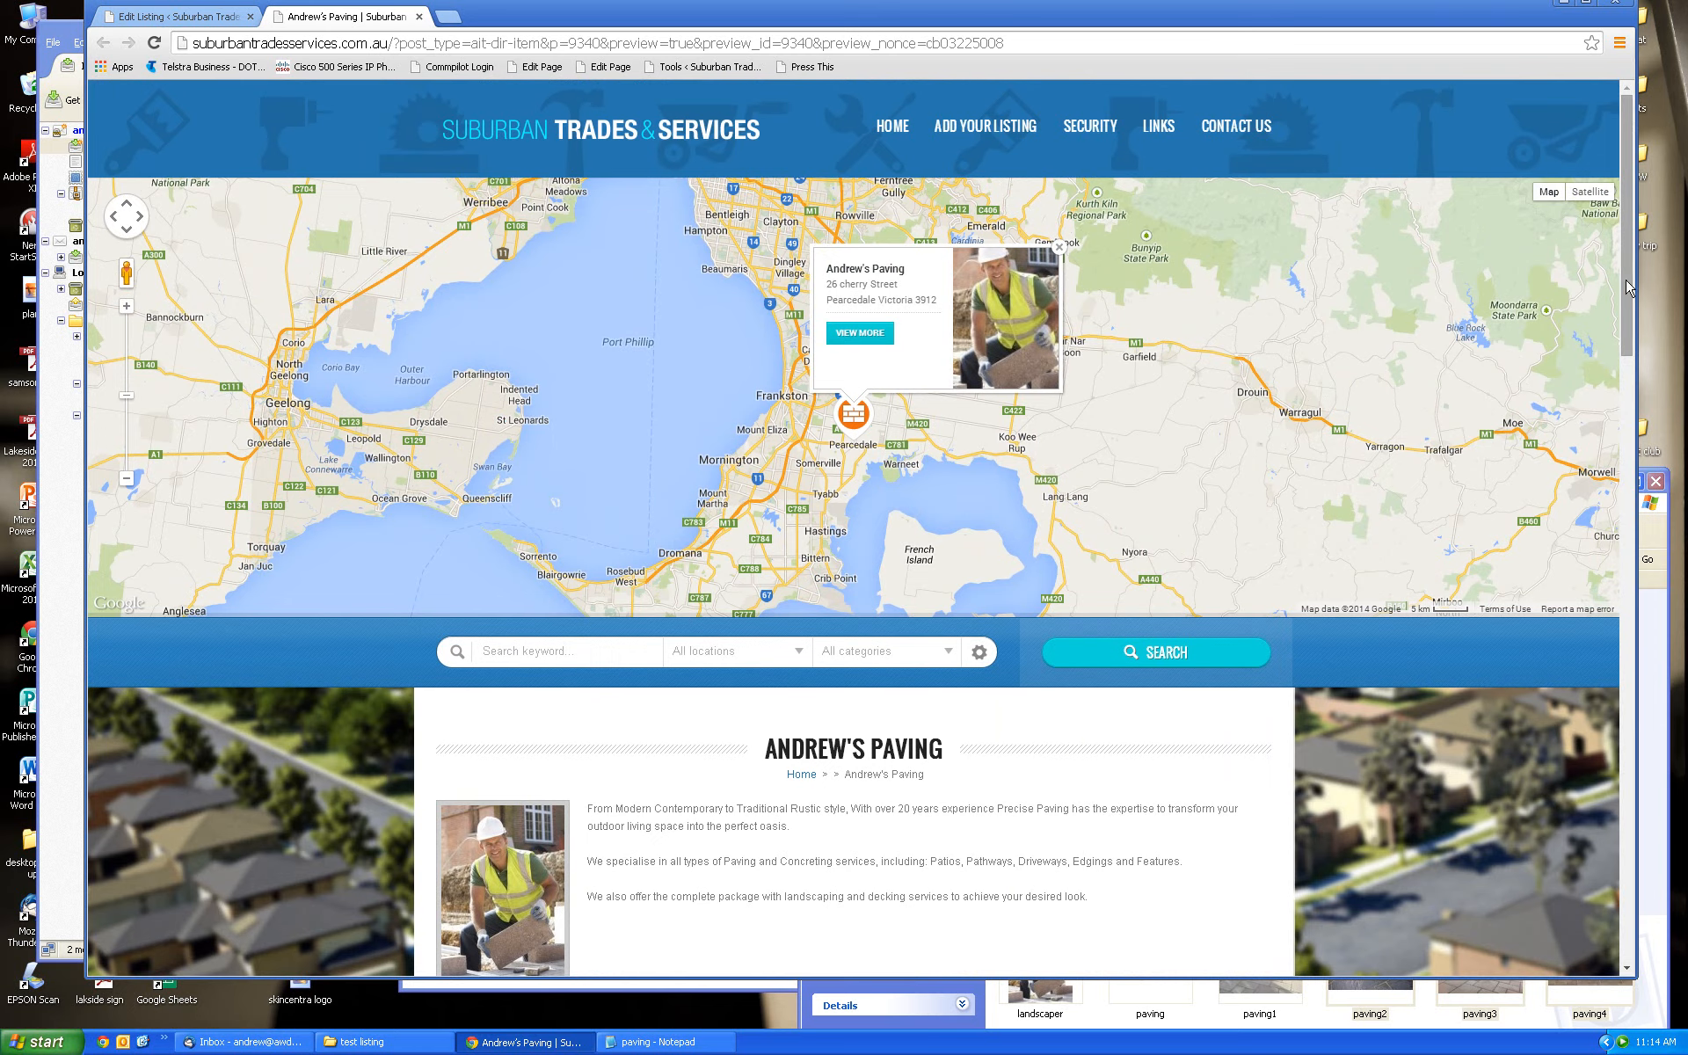
Go to the site's Contact Us page with its enquiry form
click(1236, 129)
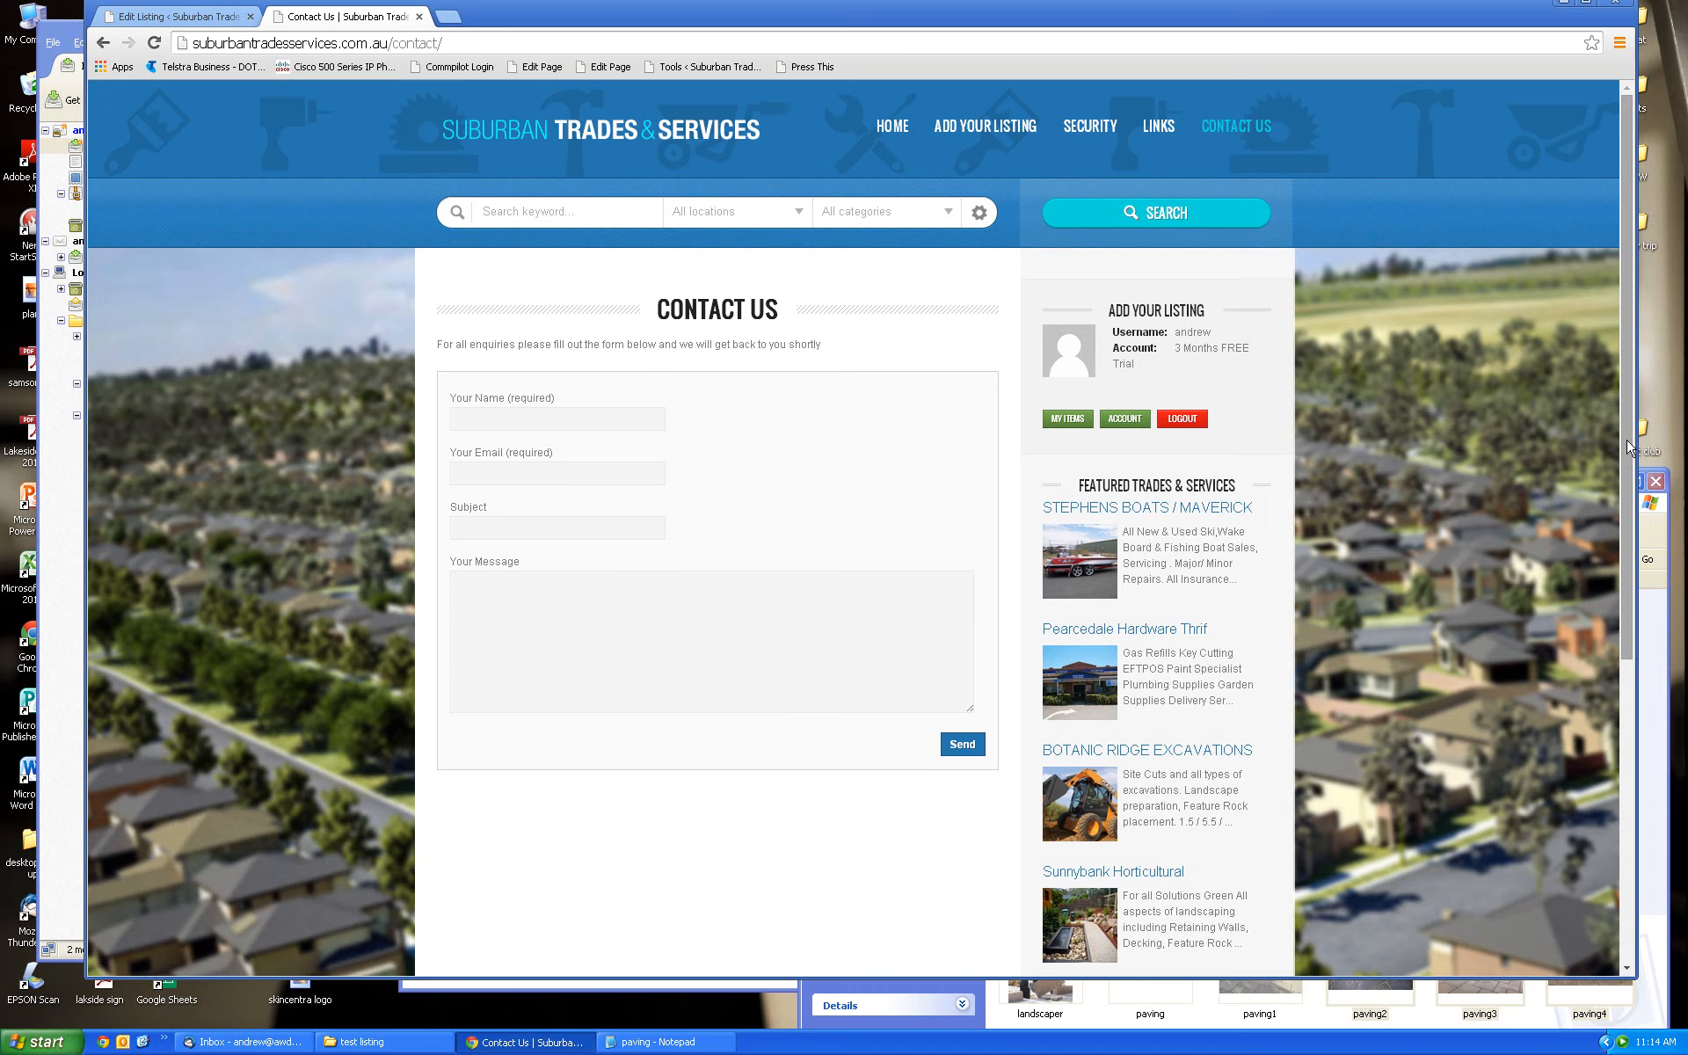
drag(1631, 449, 1629, 376)
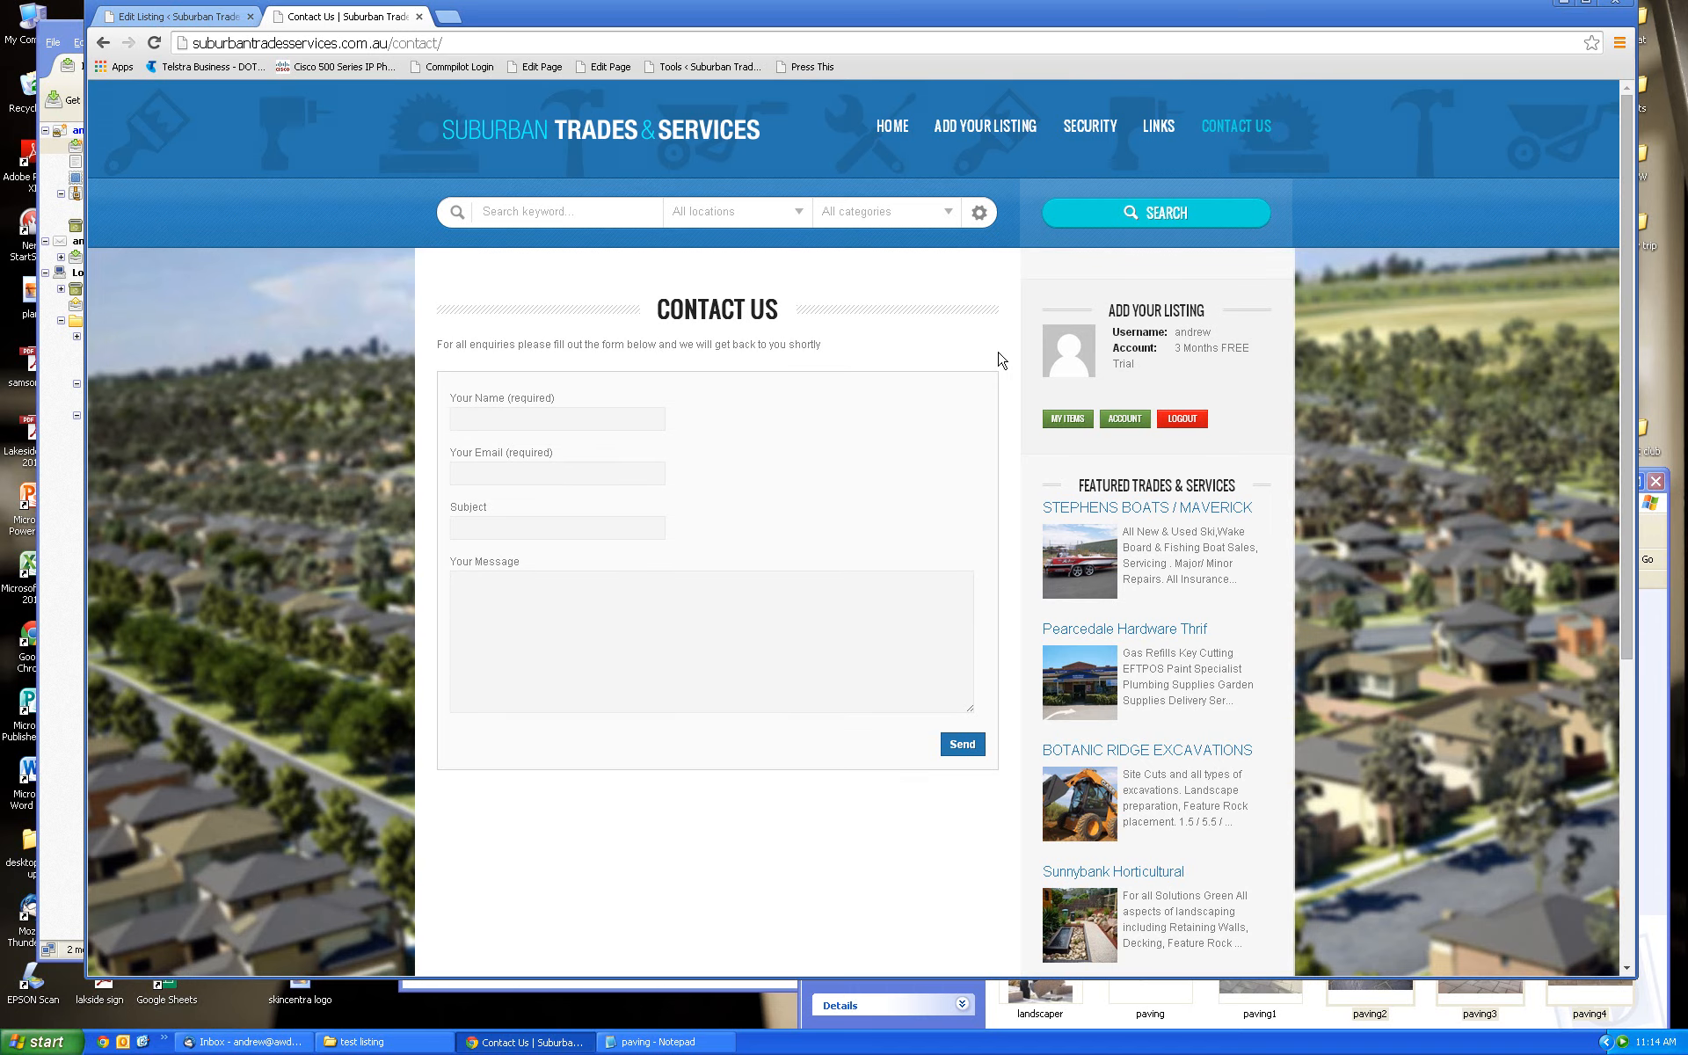